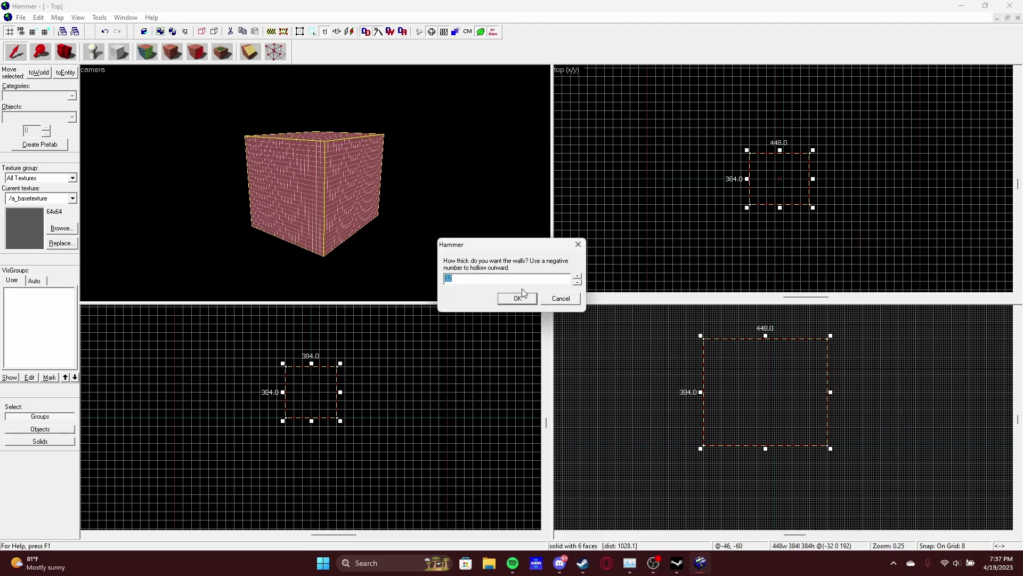
# - Hollow the selected block into a room shell and bring the views closer to it
pyautogui.hotkey('ctrl', 'a')
pyautogui.hotkey('ctrl', 'shift', 'e')
pyautogui.scroll(10, 734, 457)
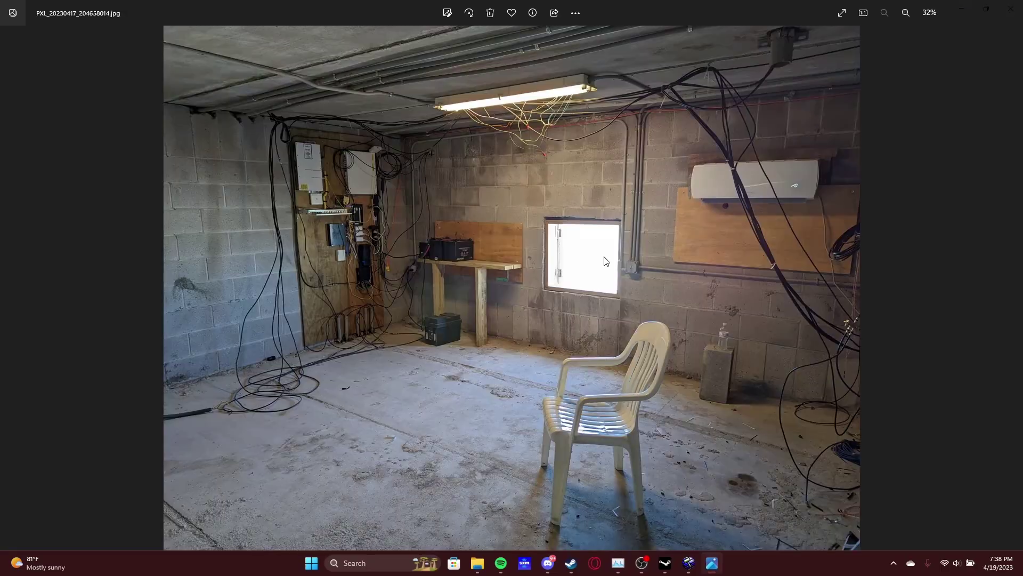
# - Switch to Hammer, texture the room's faces with dev/dev_measuregeneric01b and set up the plastic_chair001.mdl prop_physics with shadows disabled
pyautogui.click(689, 563)
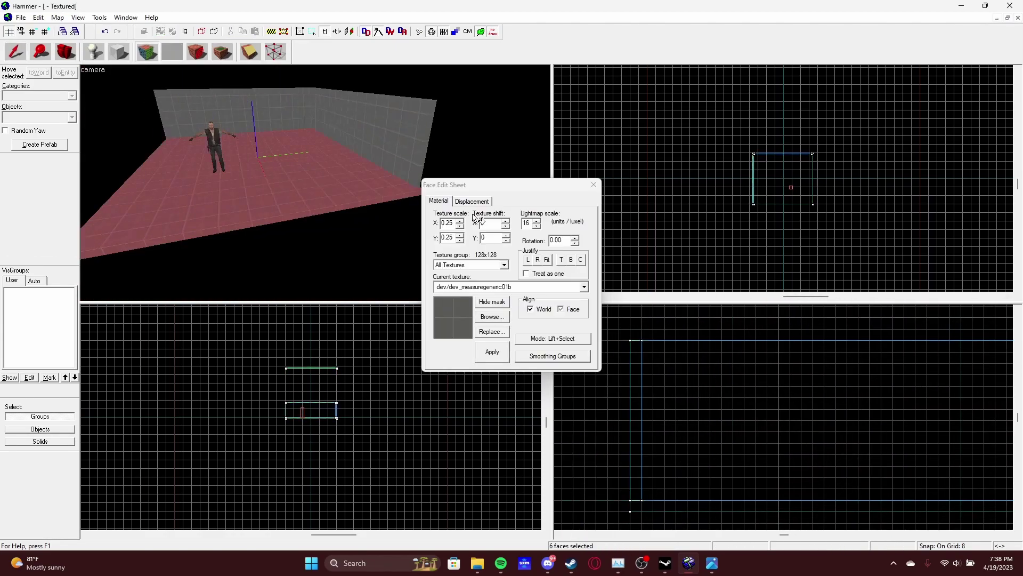
pyautogui.click(591, 184)
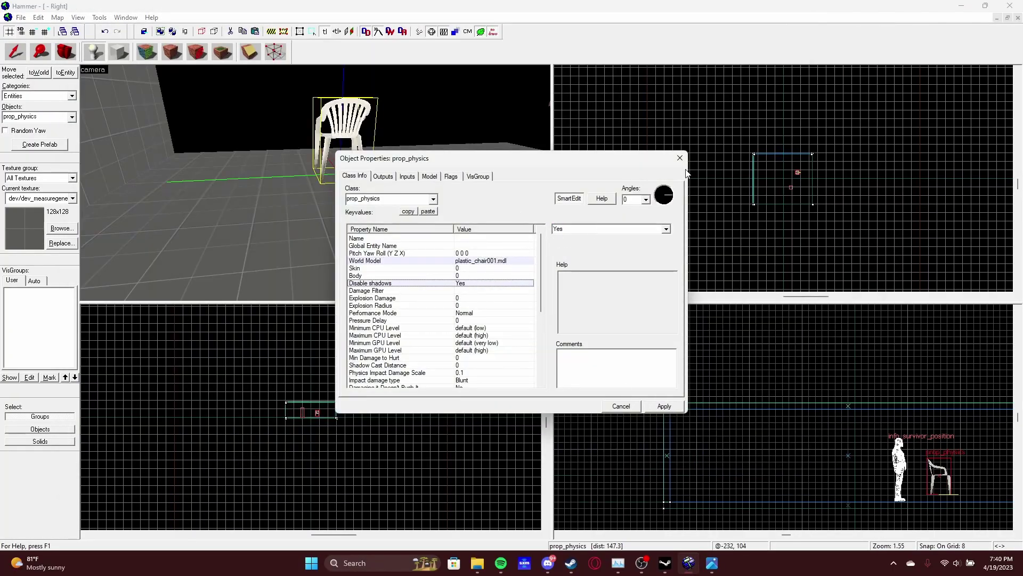
pyautogui.click(679, 158)
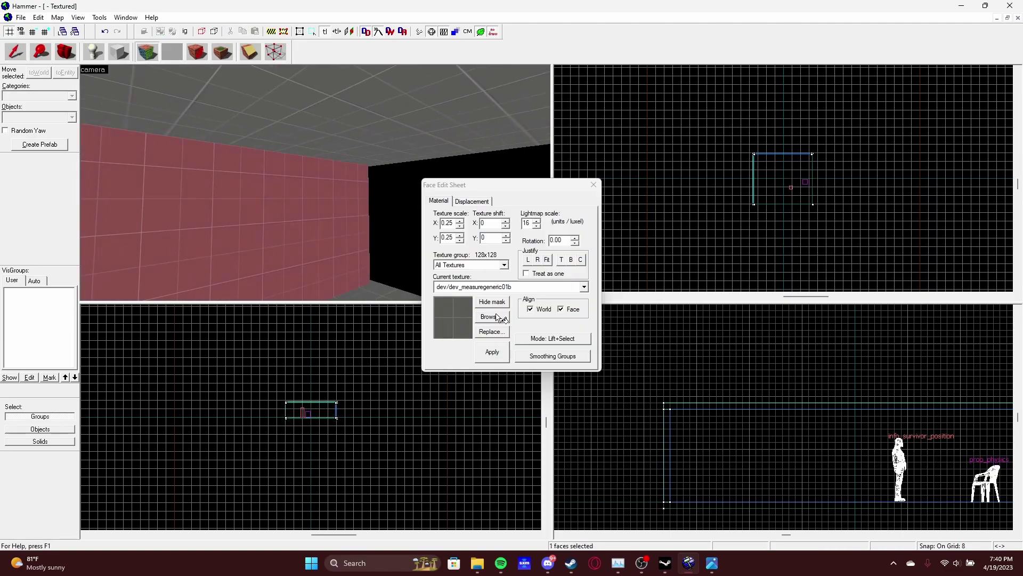
# - Choose a cinder block texture for the selected room wall
pyautogui.click(499, 316)
pyautogui.doubleClick(177, 61)
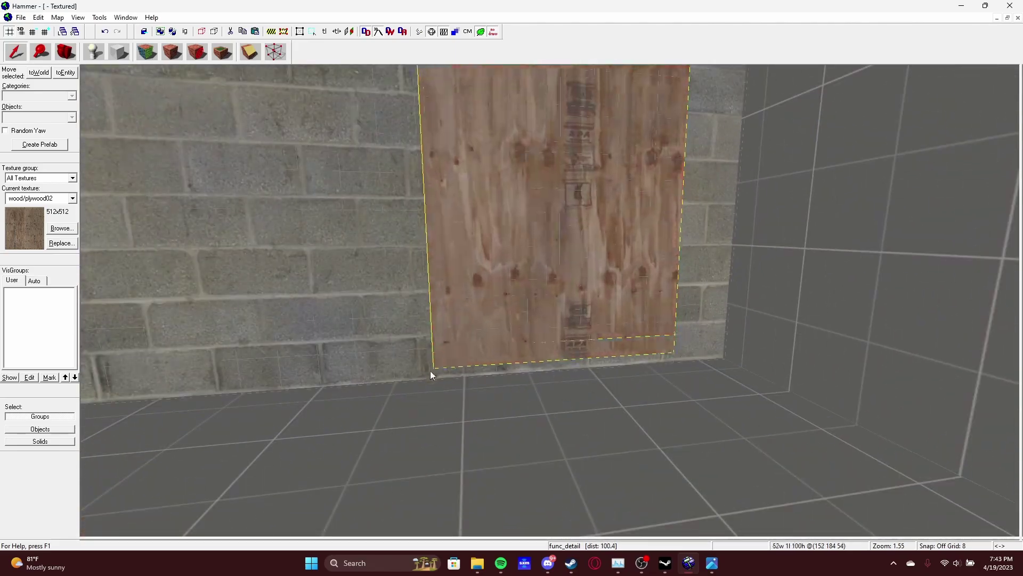
# - Bring up the reference photos over the map and view PXL_20230417_204645472.jpg for the room's layout
pyautogui.click(711, 564)
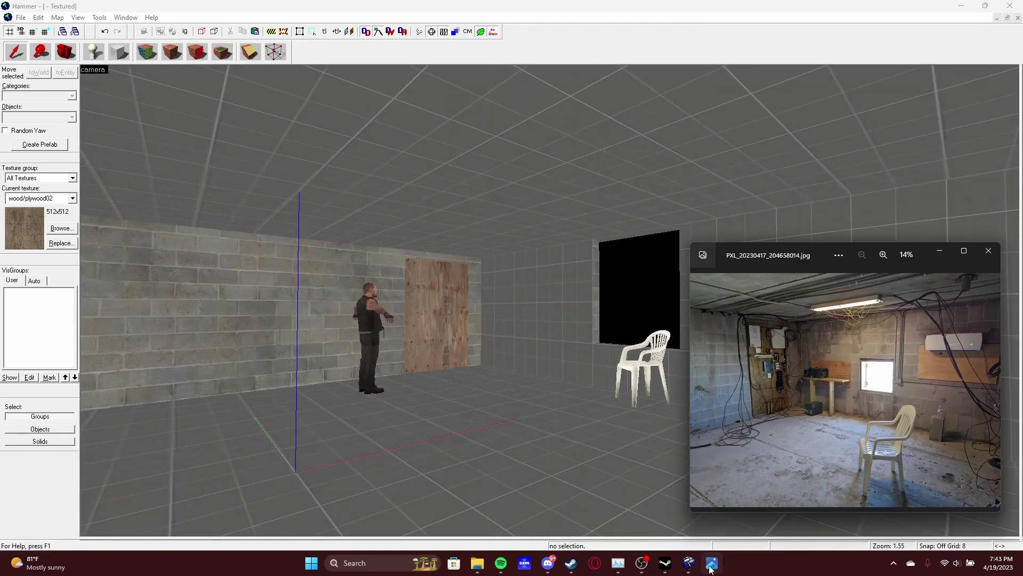
pyautogui.click(711, 564)
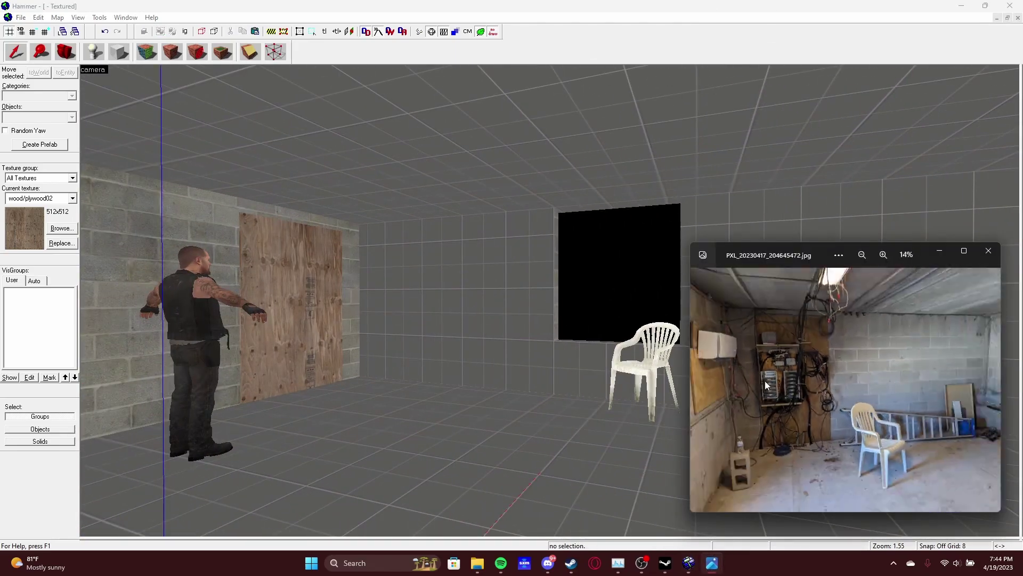
pyautogui.scroll(-3, 765, 381)
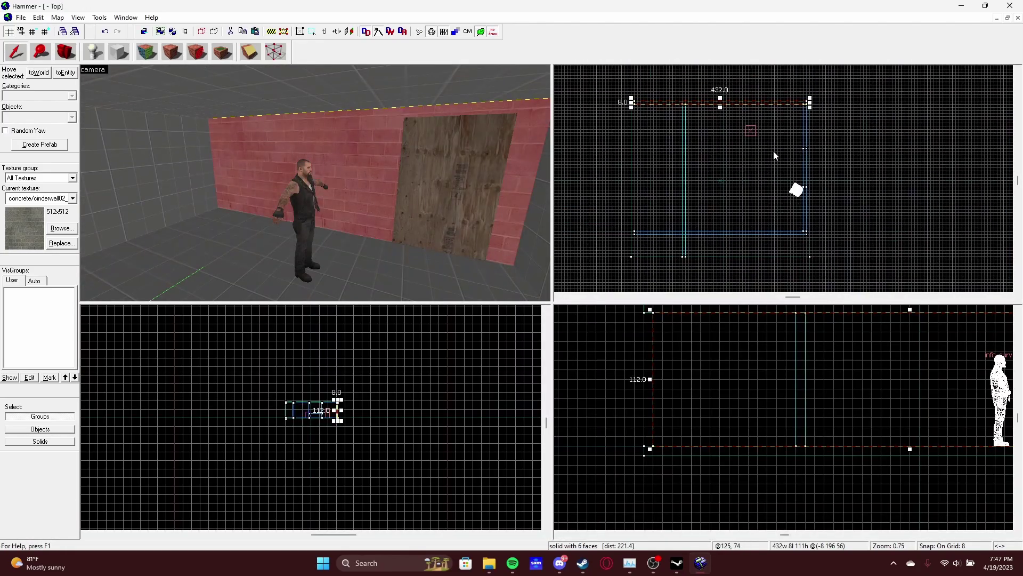
# - Select the chair in the top view and open the reference photo PXL_20230417_204631901.jpg
pyautogui.click(795, 192)
pyautogui.scroll(8, 794, 178)
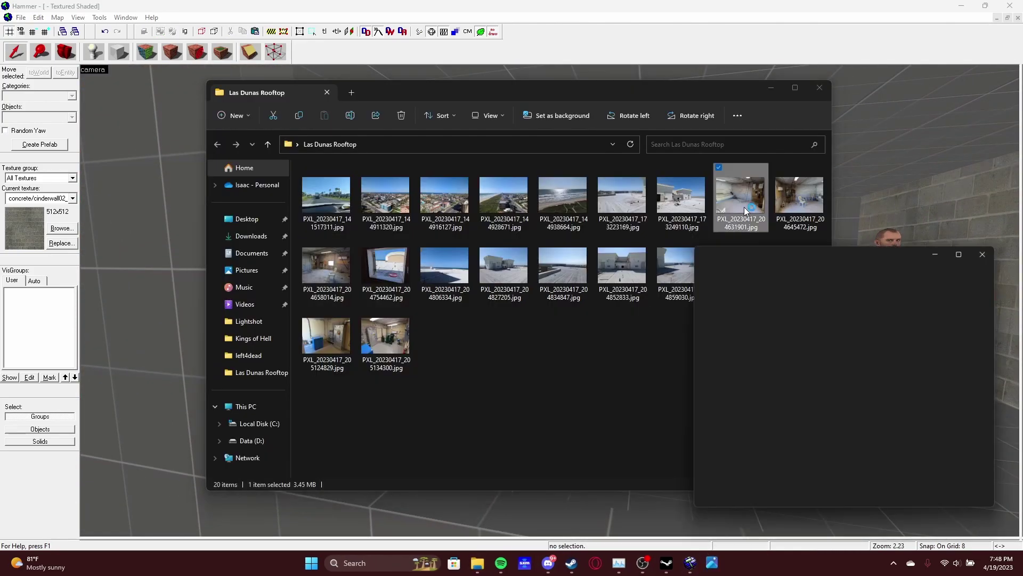
pyautogui.doubleClick(744, 207)
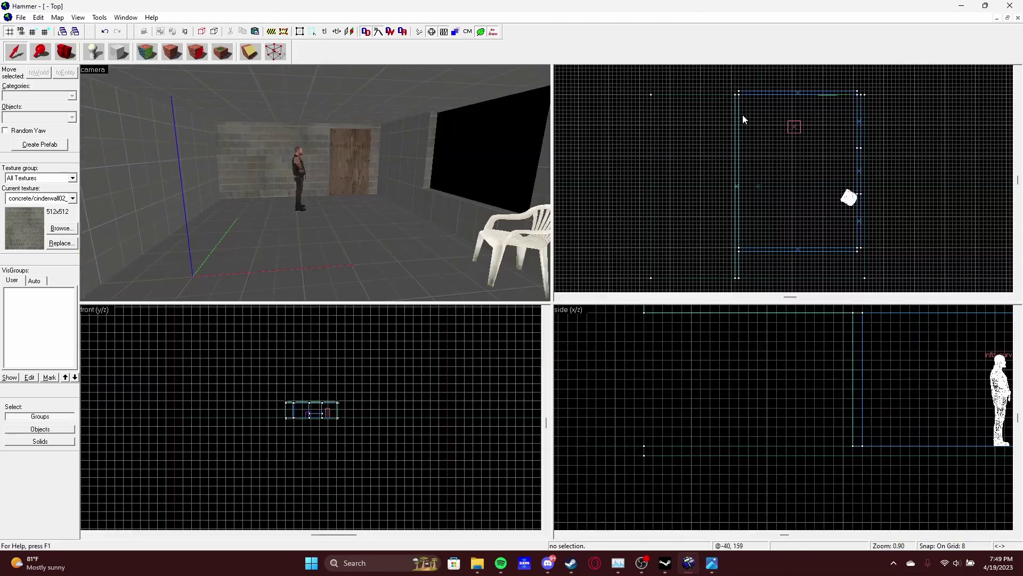
# - Select the long wall opposite the window wall in the top view
pyautogui.click(739, 181)
pyautogui.scroll(7, 740, 192)
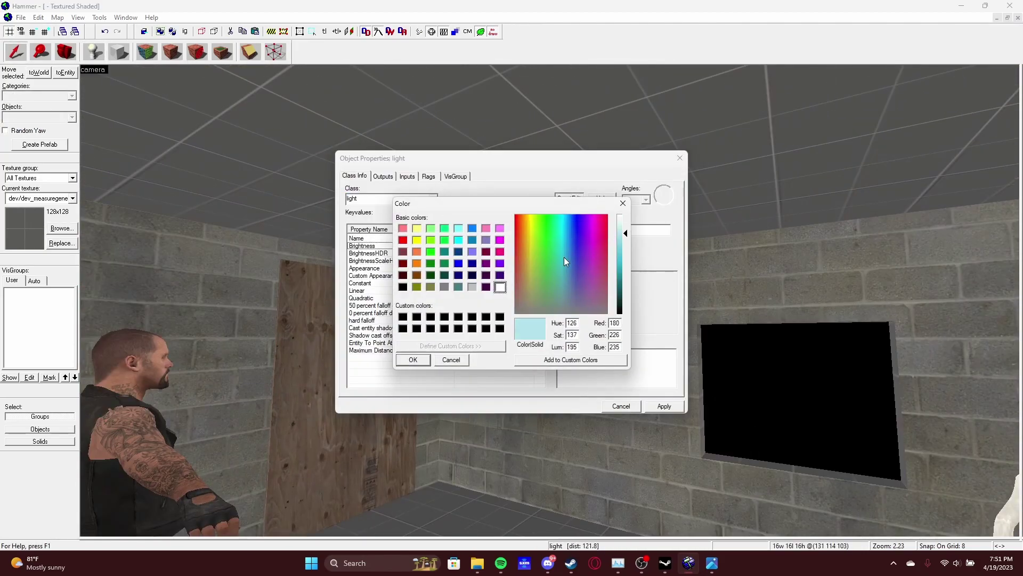
# - Finish the light with colour 180, 226, 235 and save the map as scn_hotel_rooftop in Render_Scenes
pyautogui.click(680, 157)
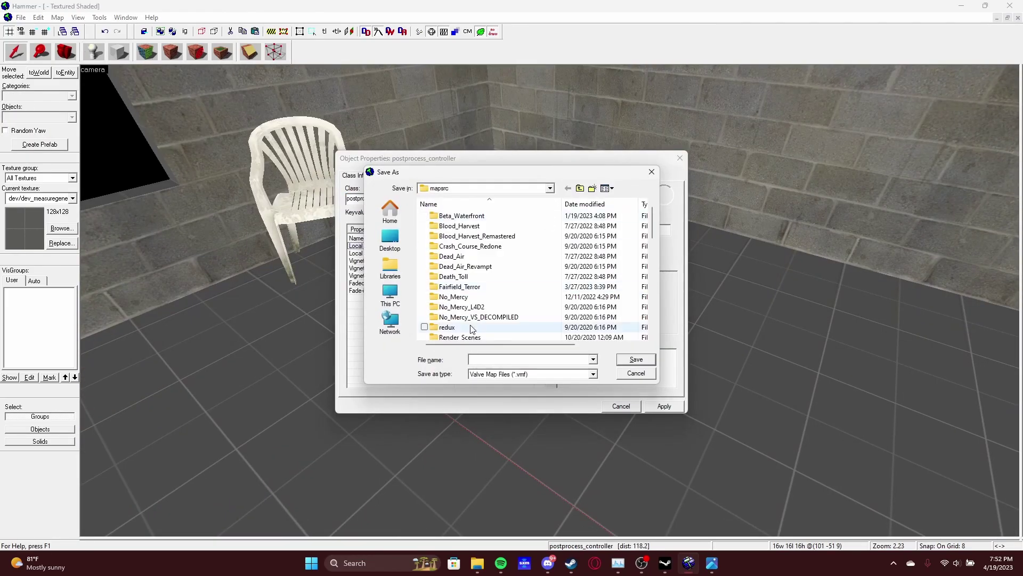
pyautogui.scroll(-3, 486, 297)
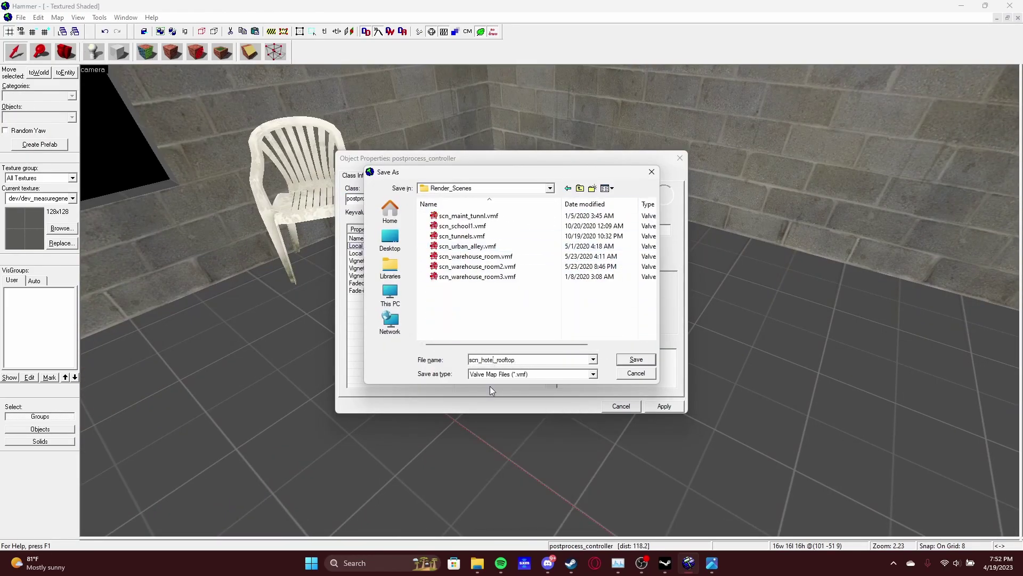
pyautogui.press('Return')
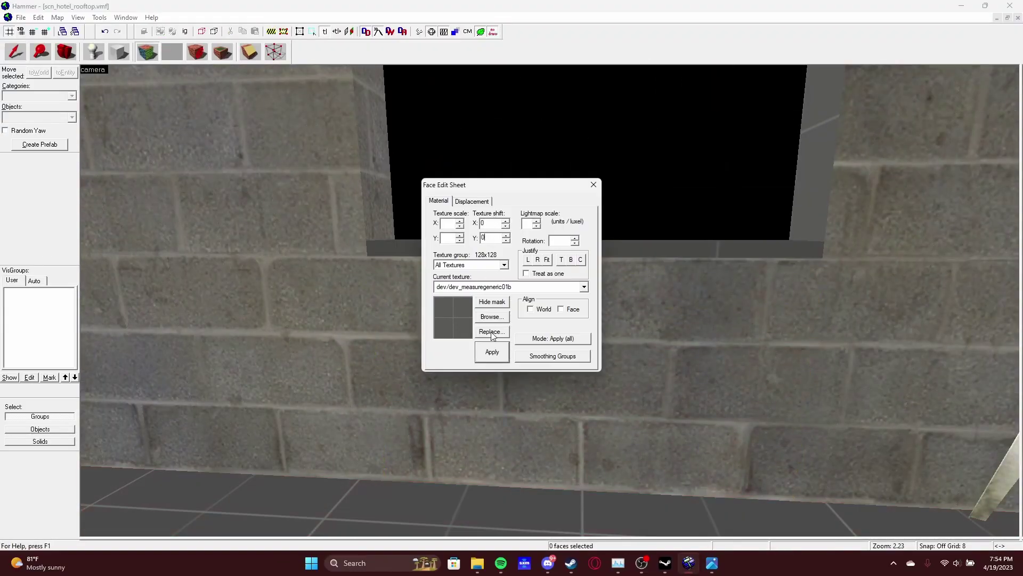
# - Line the window opening with an orange dev_measuregeneric frame and select its pieces
pyautogui.click(536, 339)
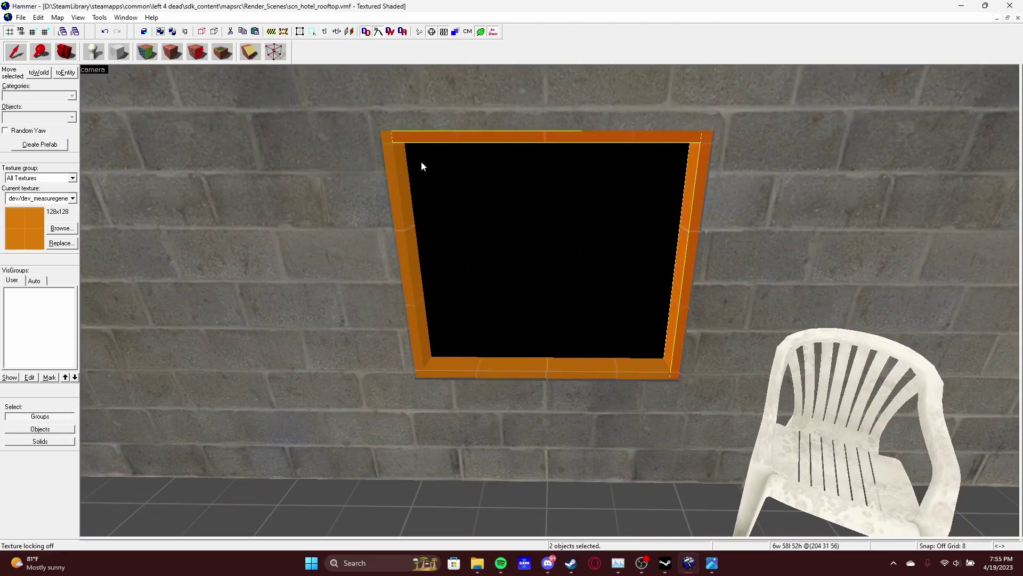
pyautogui.click(611, 367)
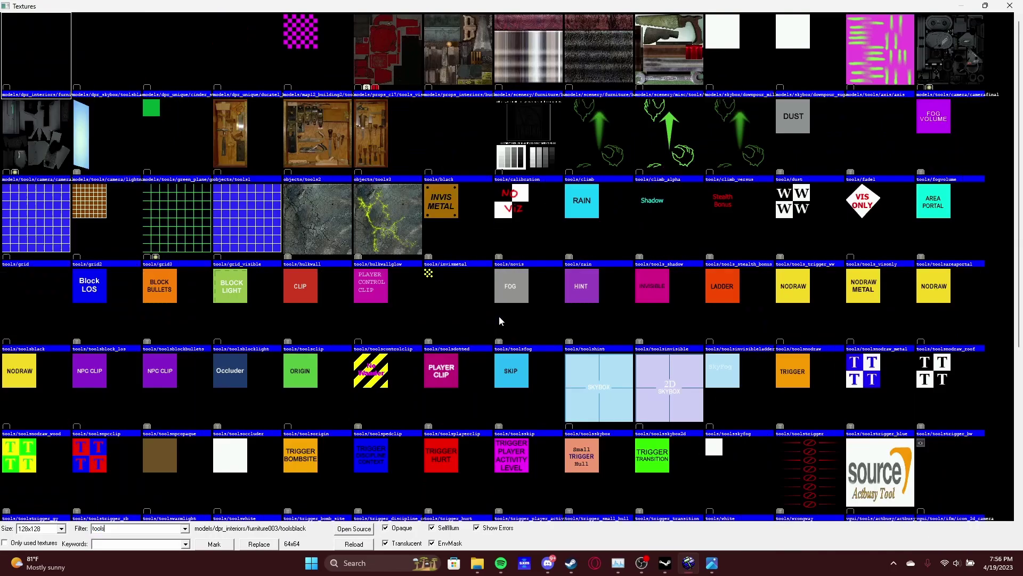
# - Cover the window opening with a tools/toolsareaportal brush and set it up as a func_areaportal named trapdoor_portal
pyautogui.scroll(-3, 499, 316)
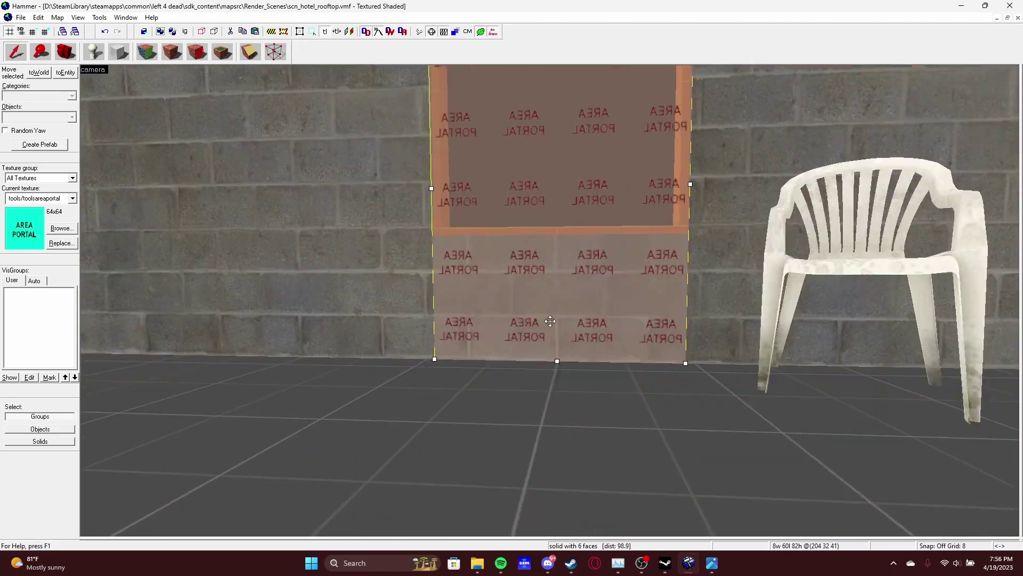
pyautogui.hotkey('alt', 'Return')
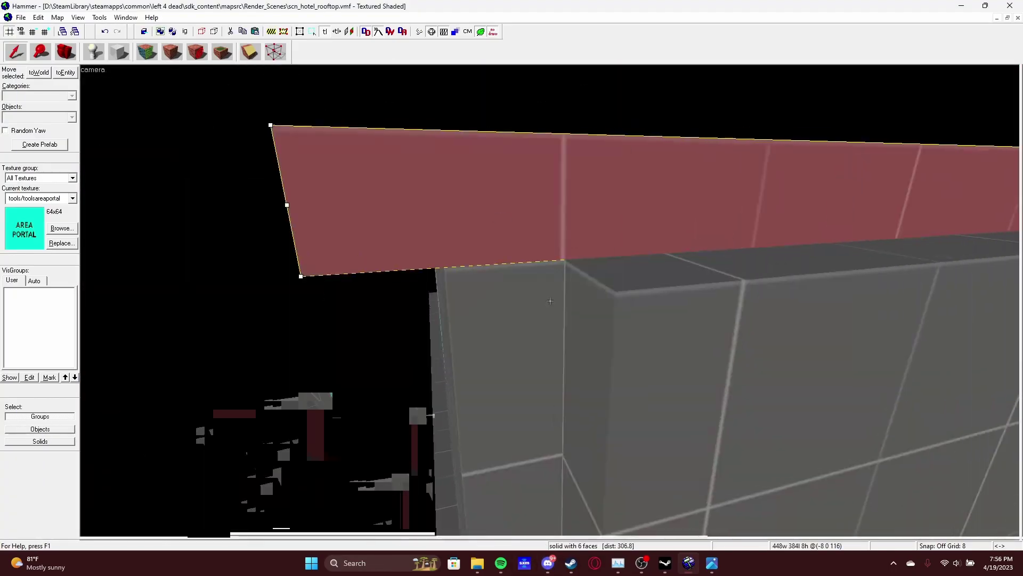
# - Trim the ceiling and floor slabs to the room's outer walls, making the ceiling 296 by 392 units
pyautogui.hotkey('shift', 'z')
pyautogui.moveTo(788, 149); pyautogui.dragTo(788, 146)
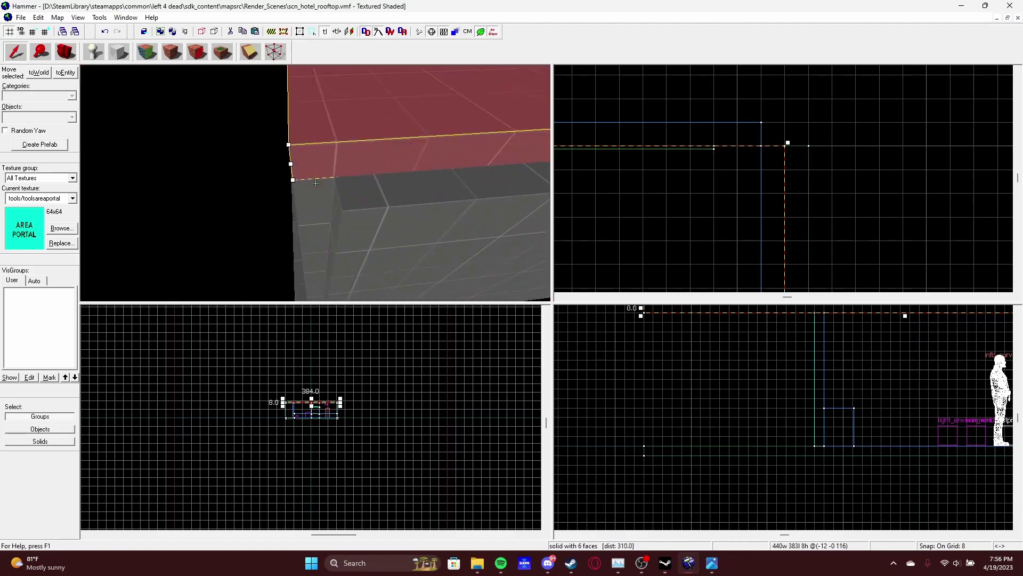
pyautogui.scroll(-5, 763, 133)
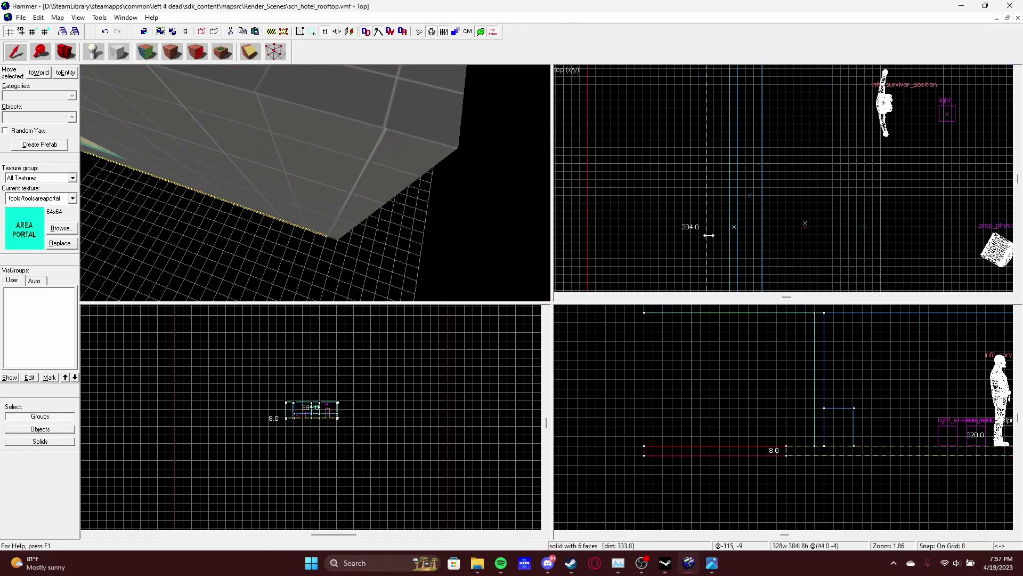
pyautogui.scroll(3, 836, 243)
pyautogui.click(684, 184)
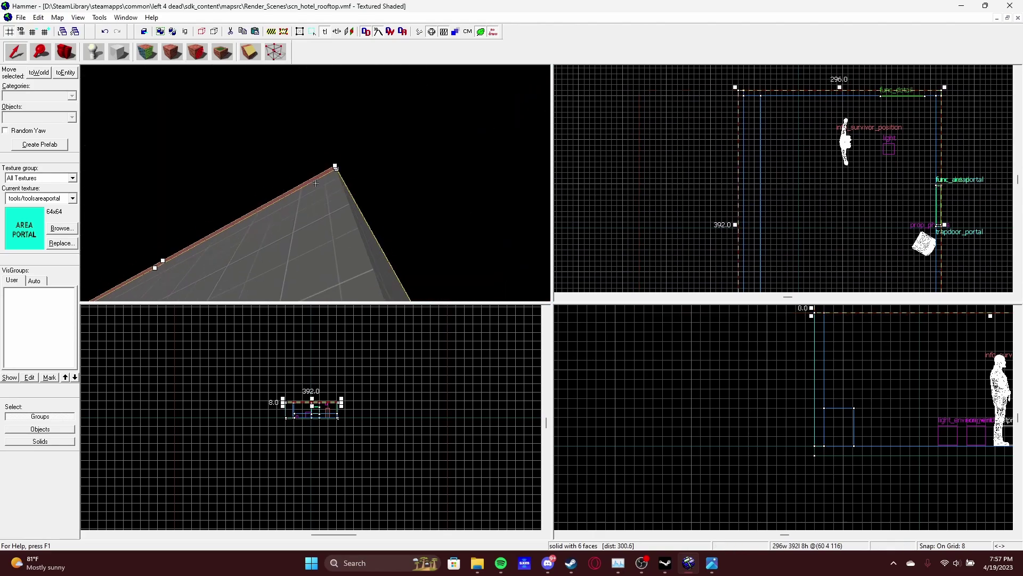
pyautogui.scroll(1, 822, 182)
pyautogui.press('z')
pyautogui.press('Escape')
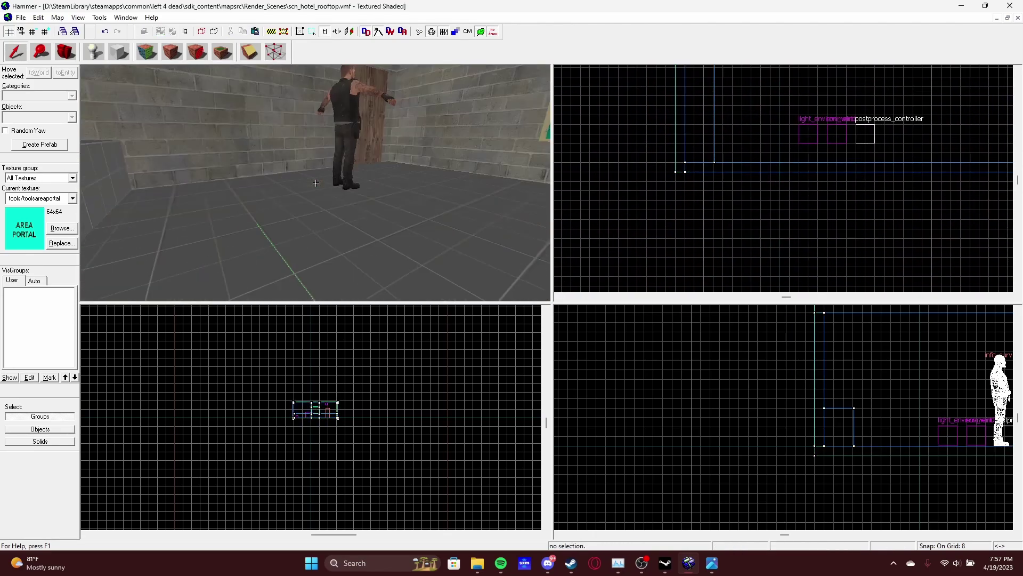
# - Enlarge the camera view and inspect the floor slab's edges from outside the room
pyautogui.hotkey('shift', 'z')
pyautogui.doubleClick(550, 300)
pyautogui.press('Escape')
pyautogui.press('s')
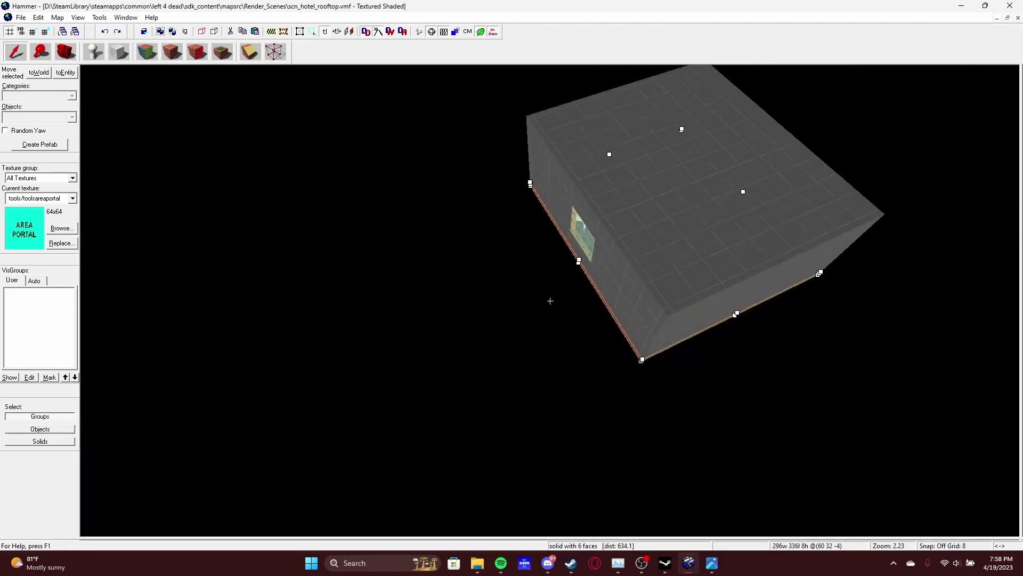
# - Switch to the photo viewer, study the rooftop photos for the trapdoor, ladder and exterior wall layout, and return to Hammer
pyautogui.hotkey('alt', 'Tab')
pyautogui.press('Right')
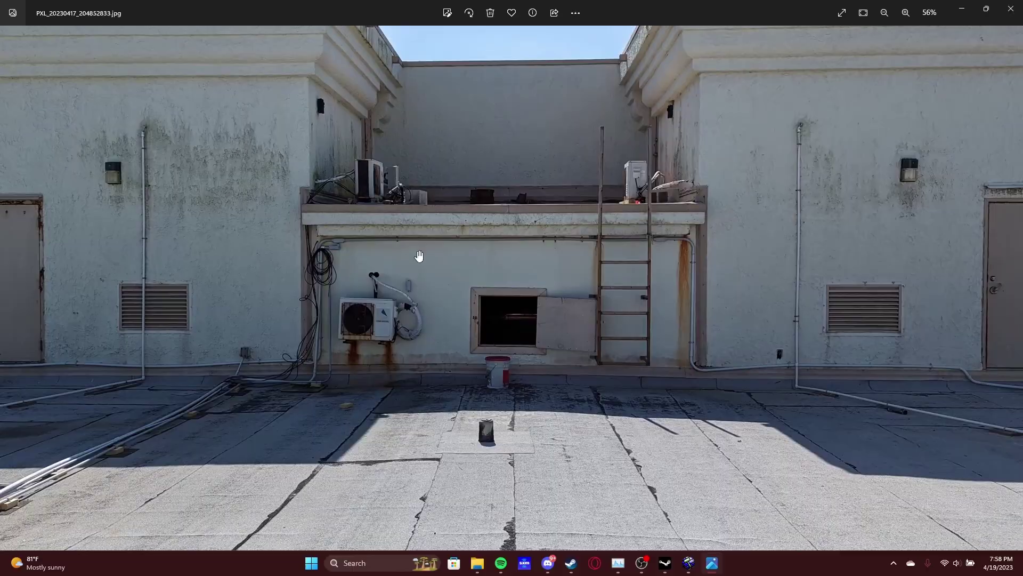
pyautogui.hotkey('alt', 'Tab')
pyautogui.press('Left')
pyautogui.press('w')
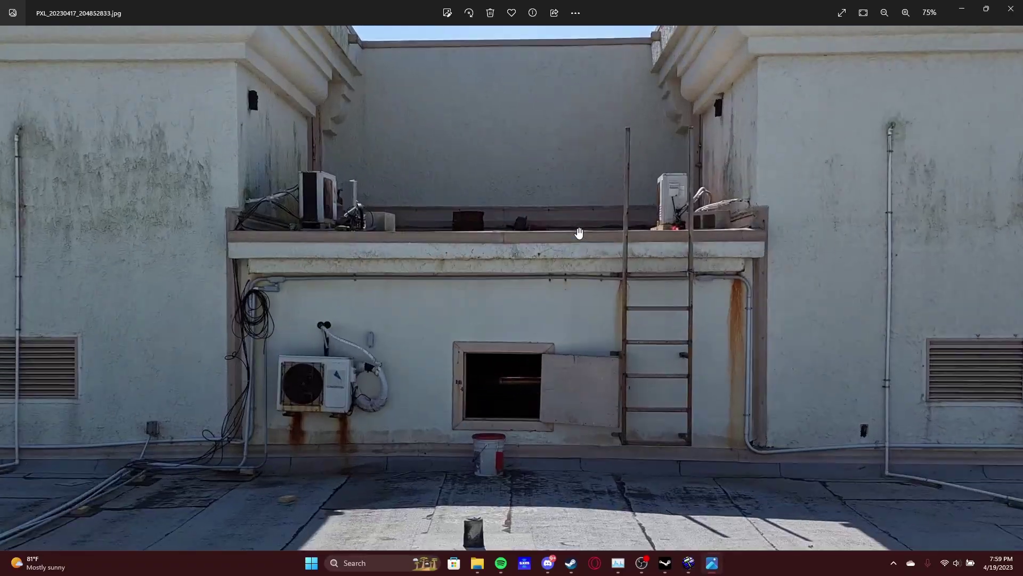
pyautogui.press('Right')
pyautogui.press('Right')
pyautogui.press('Right')
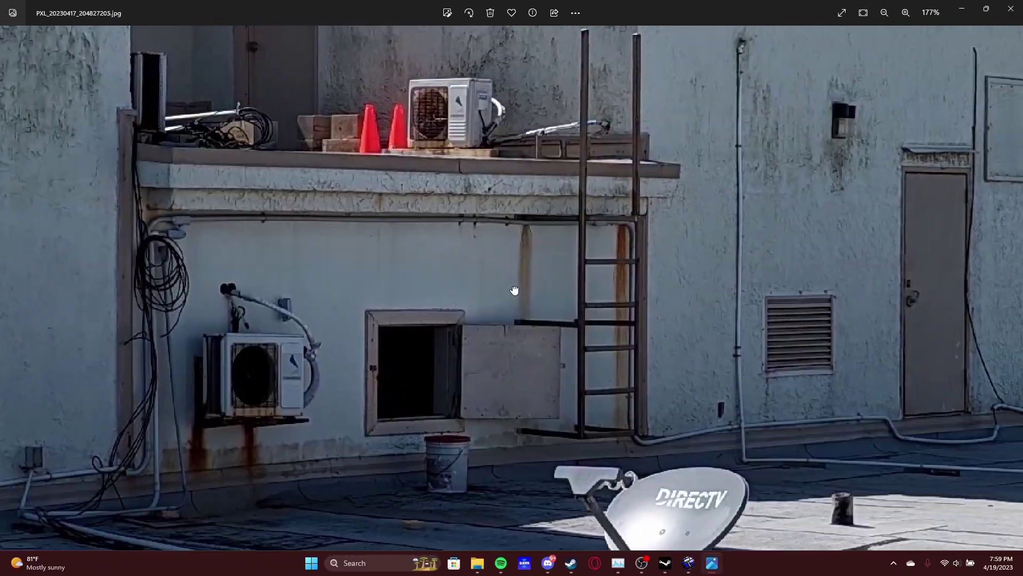
pyautogui.click(688, 563)
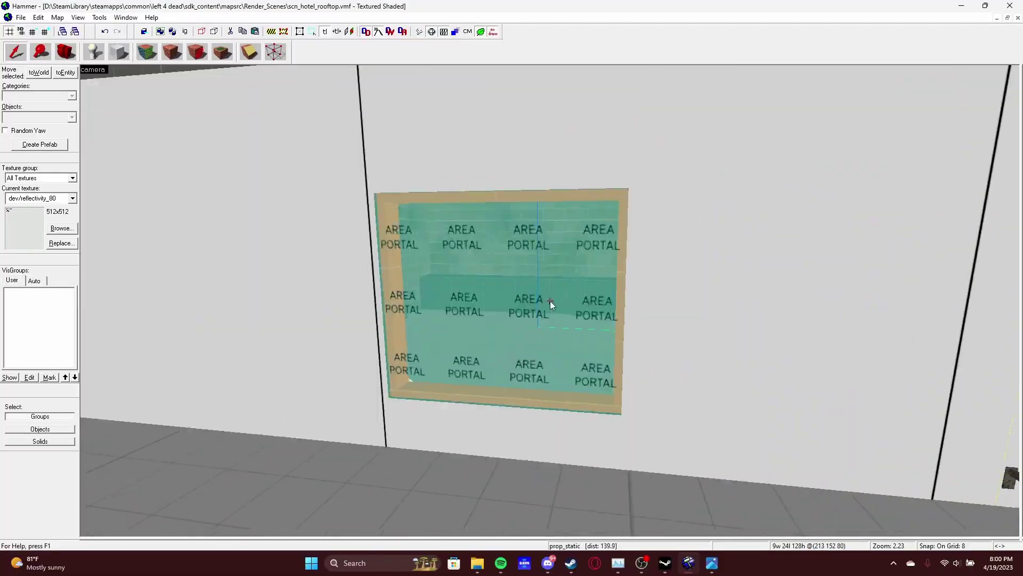
# - Shrink the trapdoor_portal brush to 1 × 58 × 50 units so it sits inside the window frame
pyautogui.click(550, 301)
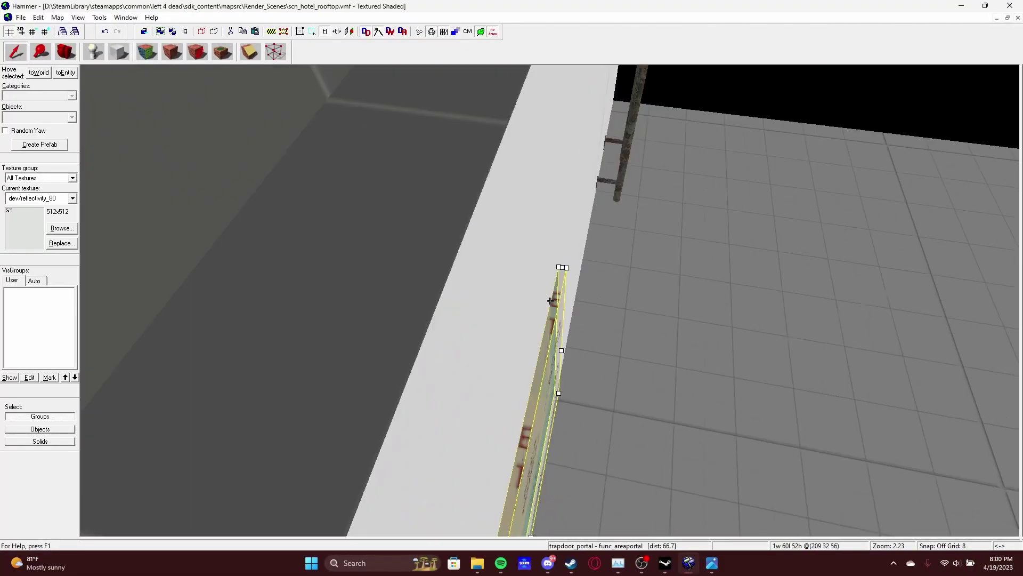
pyautogui.press('w')
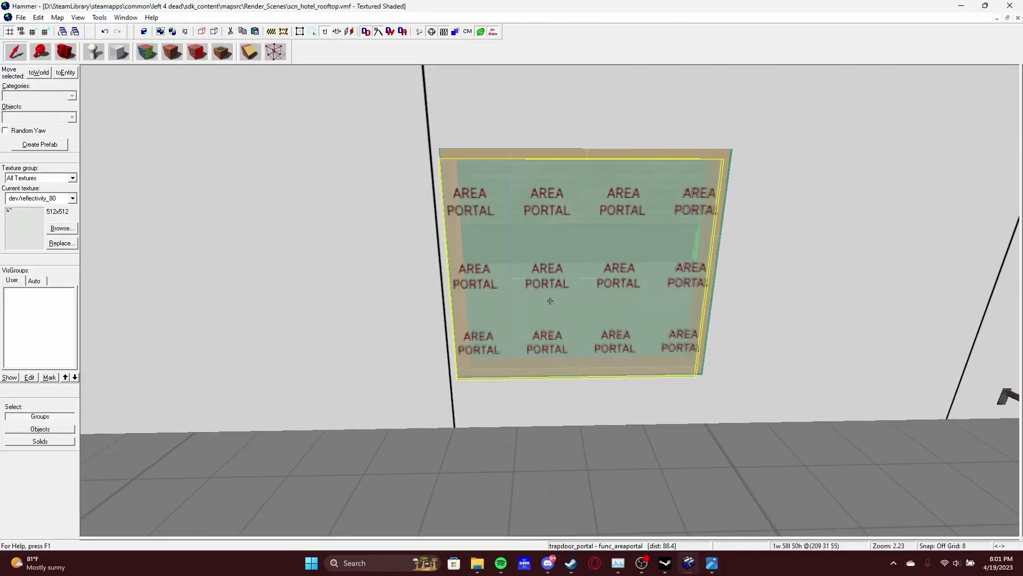
pyautogui.press('z')
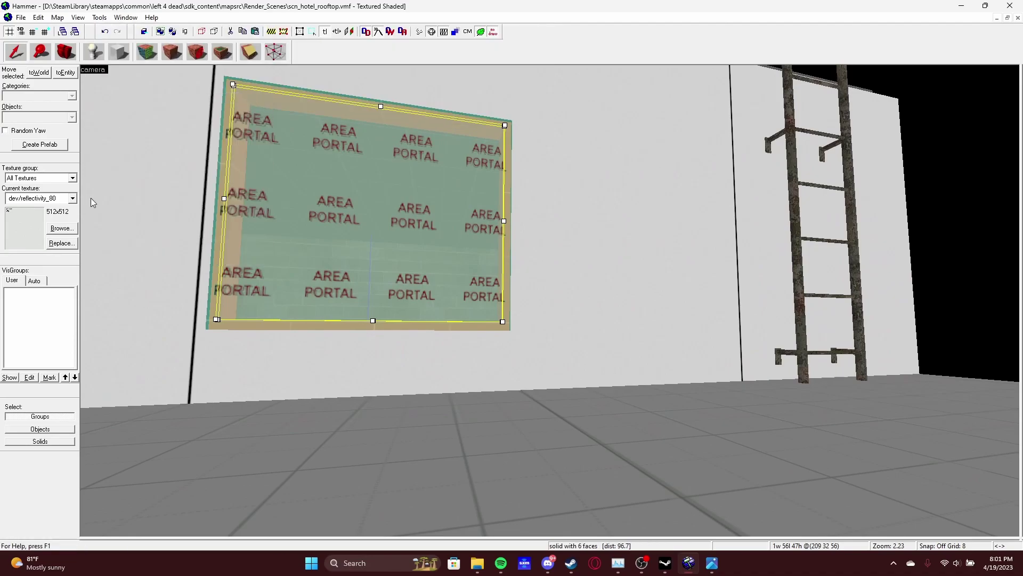
# - Texture the thin 56 × 47 unit trapdoor panel with dev/reflectivity_50
pyautogui.click(61, 227)
pyautogui.doubleClick(740, 131)
pyautogui.press('w')
pyautogui.press('z')
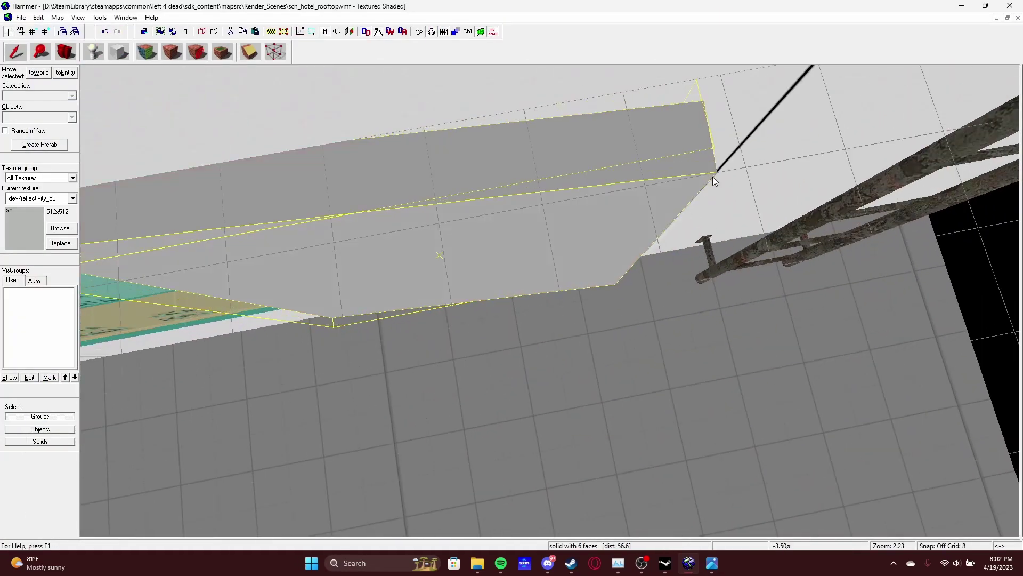
# - Adjust the trapdoor panel's open angle and accept the 2D view options that govern 15 degree rotations
pyautogui.click(122, 258)
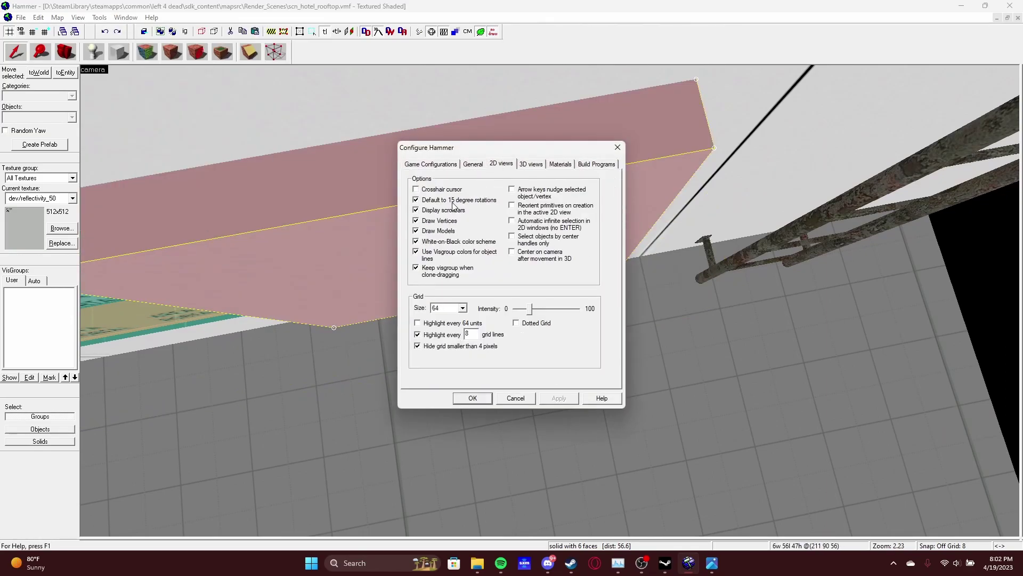
pyautogui.press('Return')
pyautogui.hotkey('shift', 'z')
pyautogui.press('z')
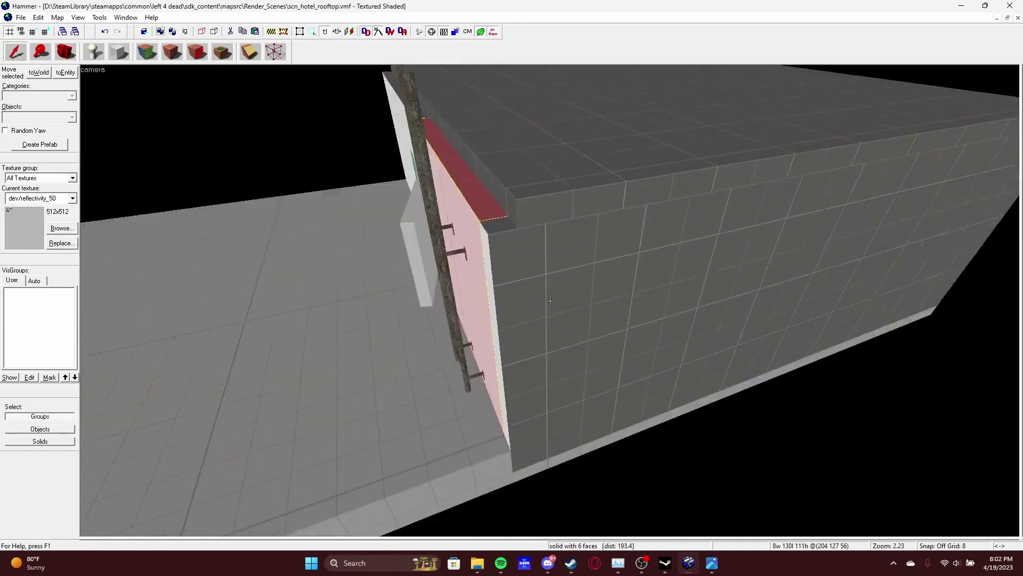
# - Rework the walls at the corner beside the ladder and add a tall dev/reflectivity_80 exterior wall there
pyautogui.press('z')
pyautogui.click(564, 315)
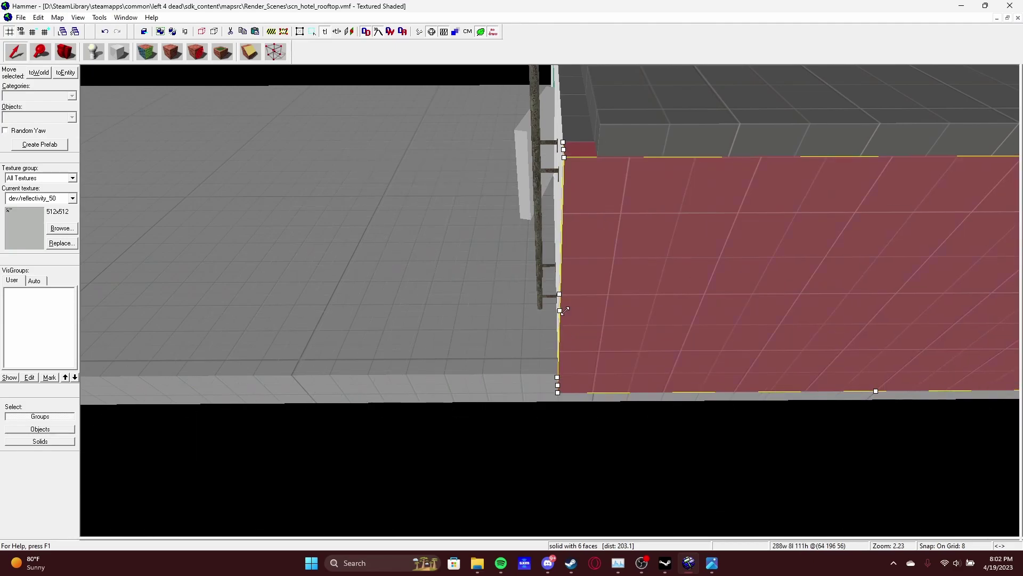
pyautogui.press('z')
pyautogui.press('z')
pyautogui.click(602, 282)
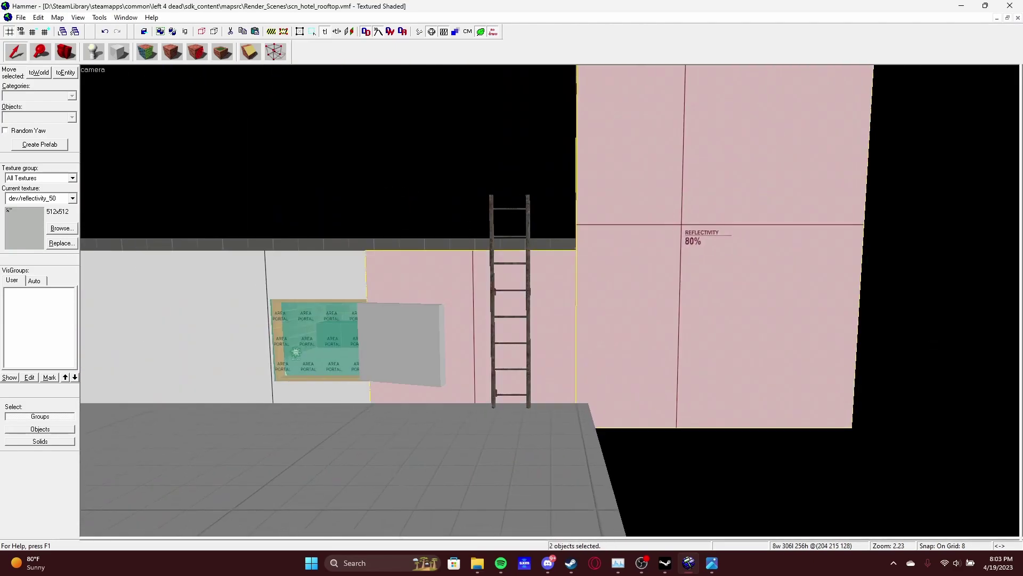
# - With texture locking off, add tall dev/reflectivity_80 walls at both ends of the trapdoor wall to form the two high building blocks
pyautogui.press('z')
pyautogui.press('z')
pyautogui.hotkey('shift', 'z')
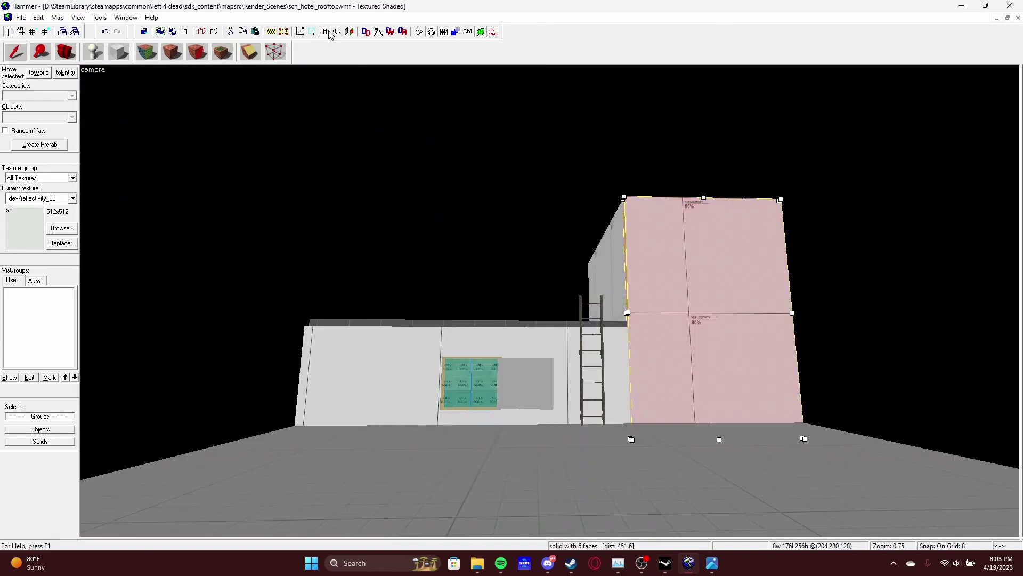
pyautogui.press('z')
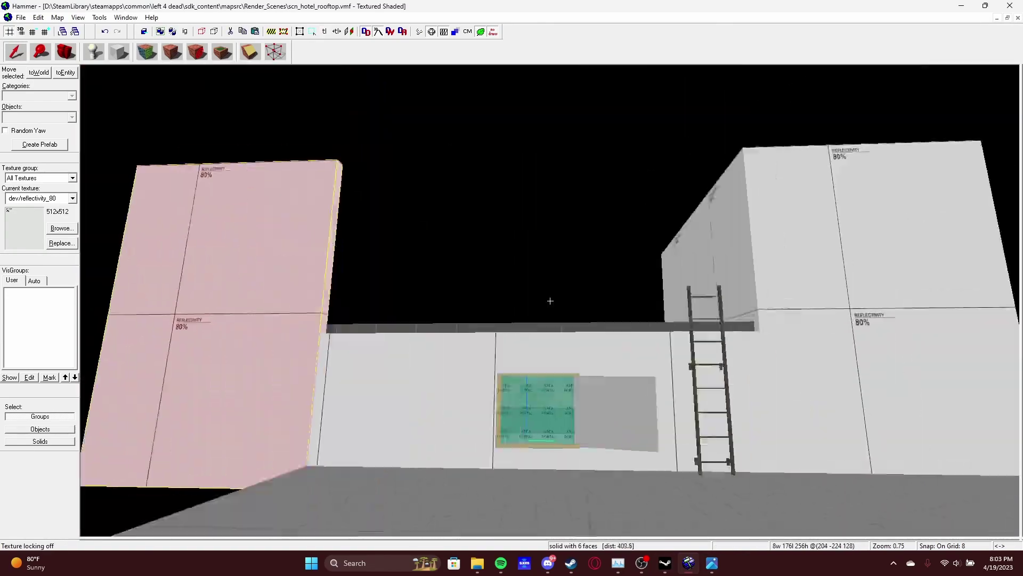
pyautogui.press('z')
pyautogui.click(584, 458)
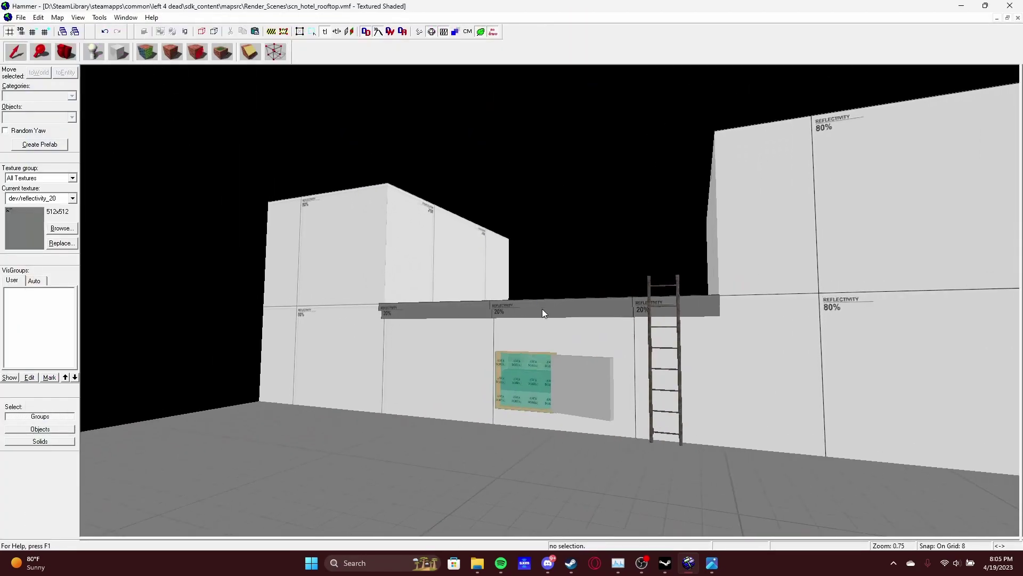
# - Switch to the photo viewer to examine the reference photo of the two rooftop buildings, and return to Hammer
pyautogui.moveTo(955, 20)
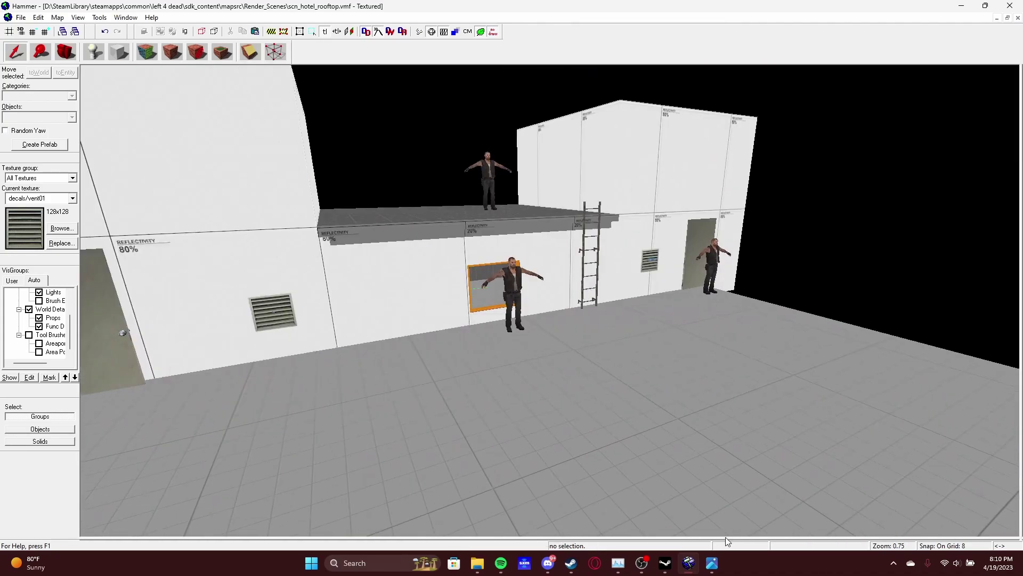
pyautogui.click(712, 563)
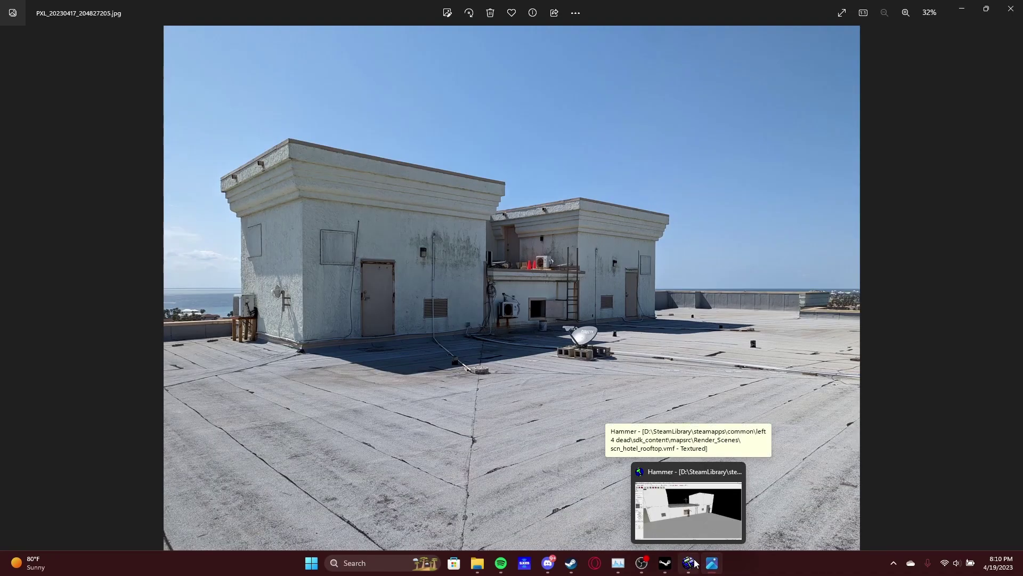
pyautogui.click(694, 563)
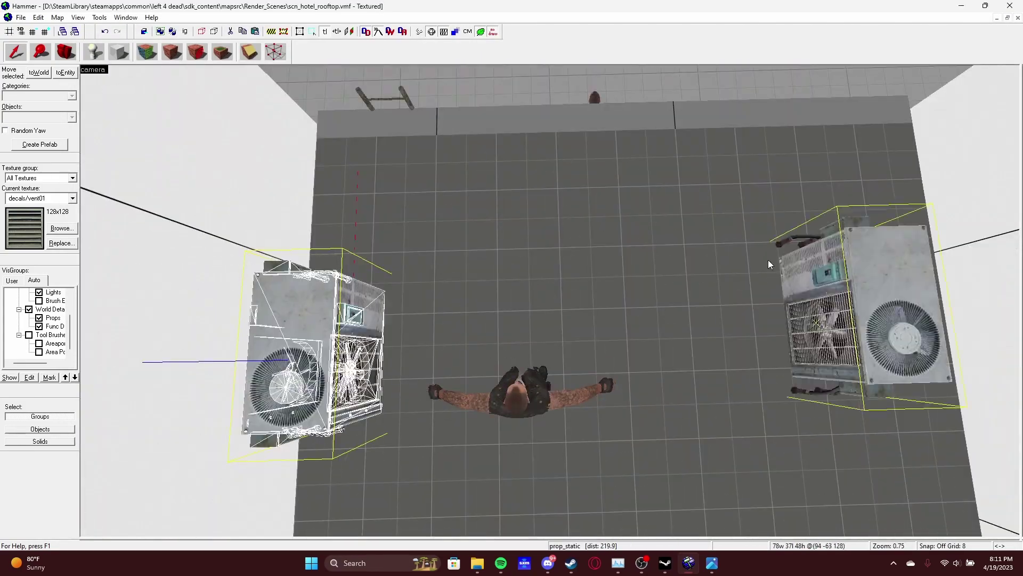
# - Position the air conditioner prop_static on the raised middle roof between the two tall blocks
pyautogui.hotkey('shift', 'z')
pyautogui.hotkey('ctrl', 'shift', 'e')
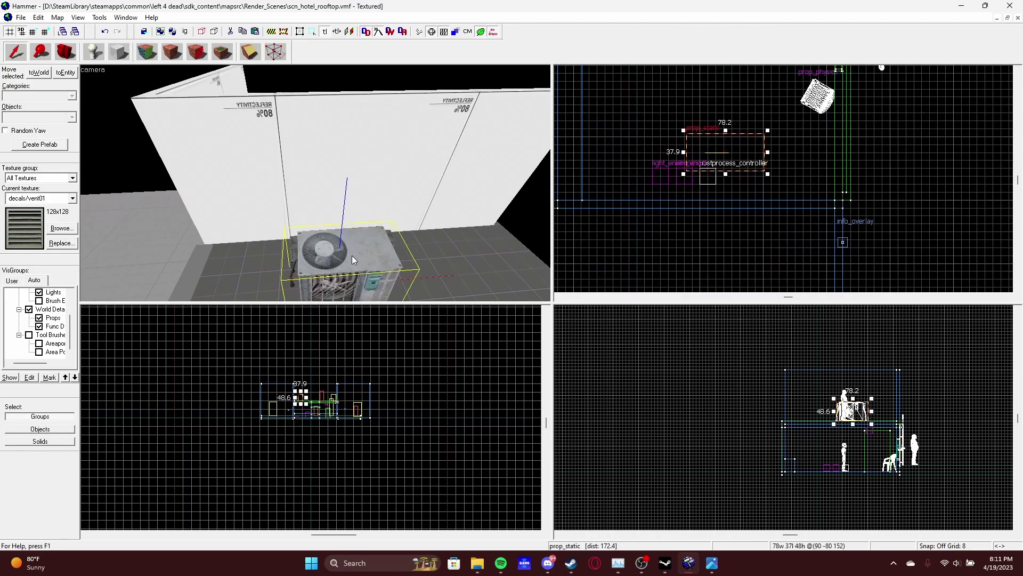
pyautogui.hotkey('shift', 'z')
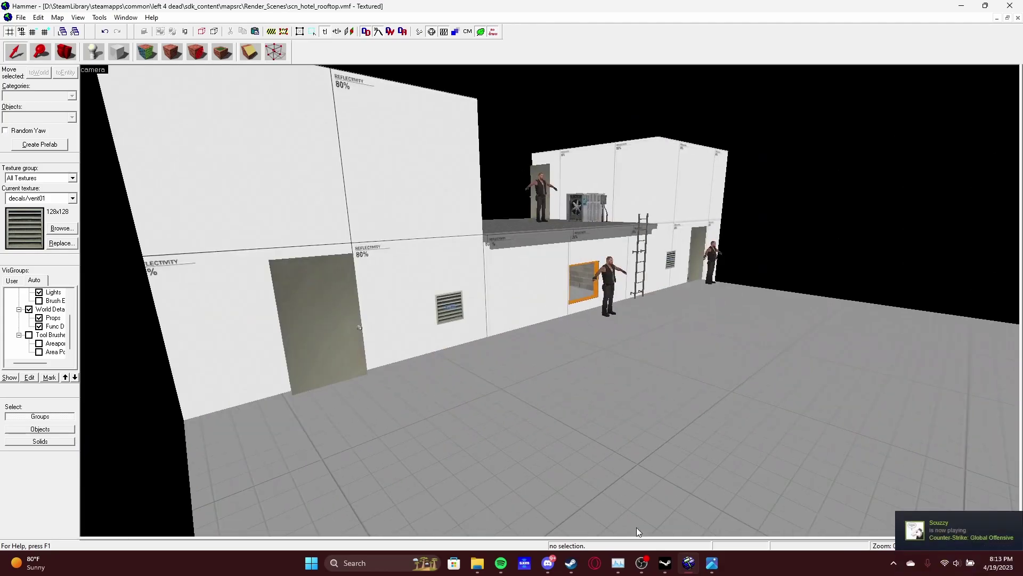
# - Examine the reference photos for the ledge equipment, ladder, cornices and the parapets around the roof edge
pyautogui.click(550, 301)
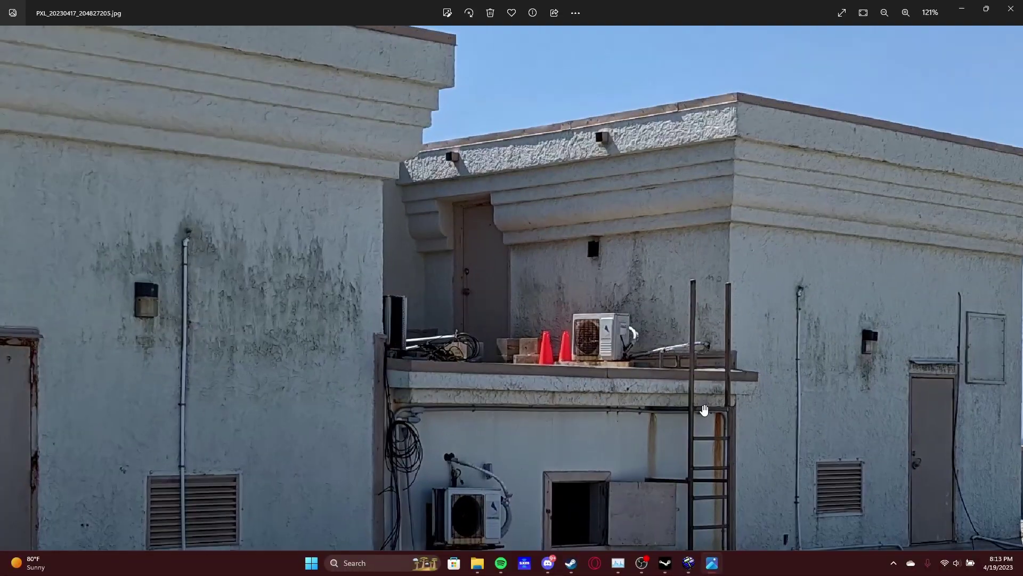
pyautogui.scroll(3, 439, 171)
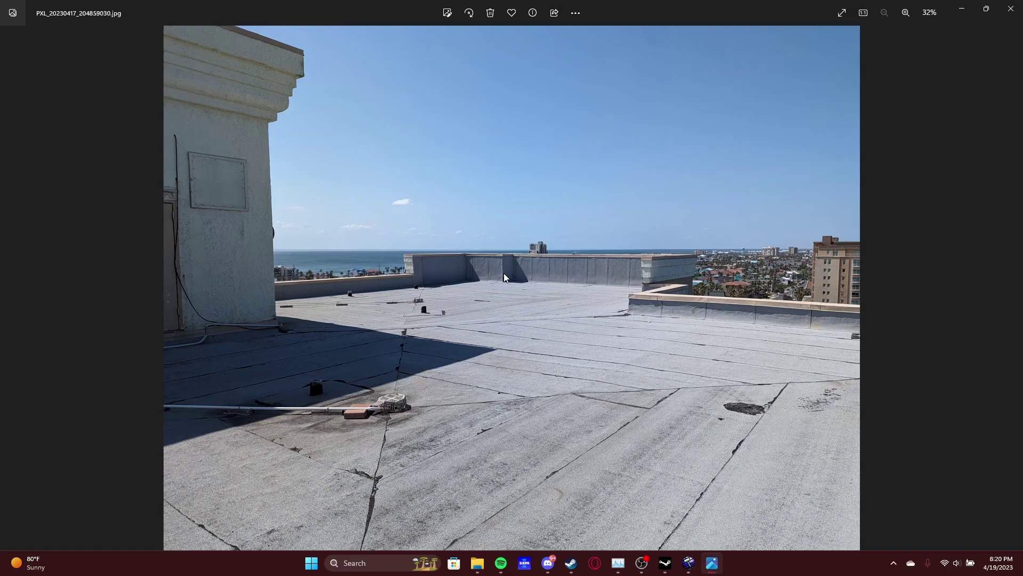
pyautogui.press('Left')
pyautogui.press('Left')
pyautogui.press('Left')
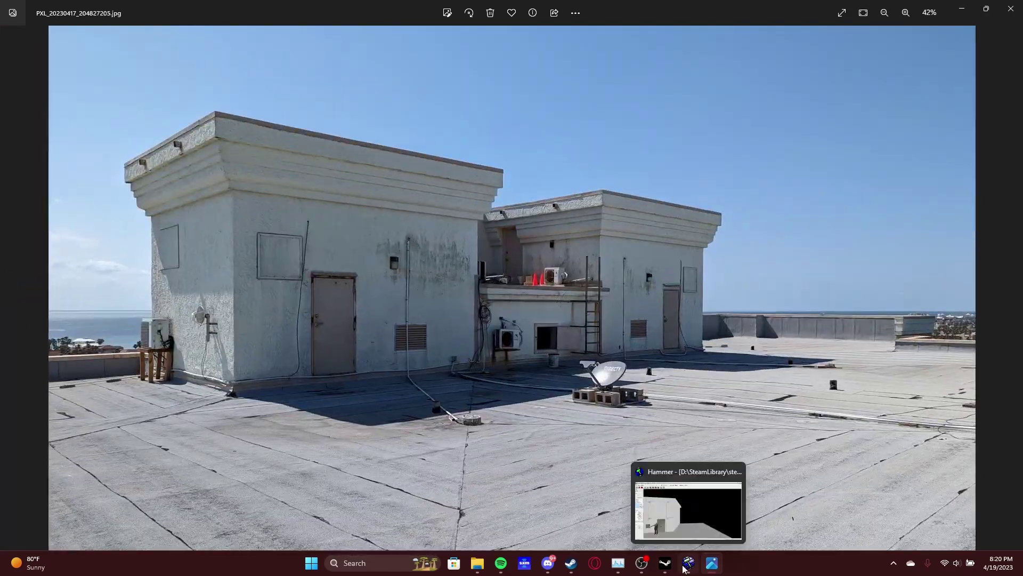
# - Switch to Hammer and place an info_survivor_position entity beside the low 48 × 8 × 32 unit wall
pyautogui.click(687, 564)
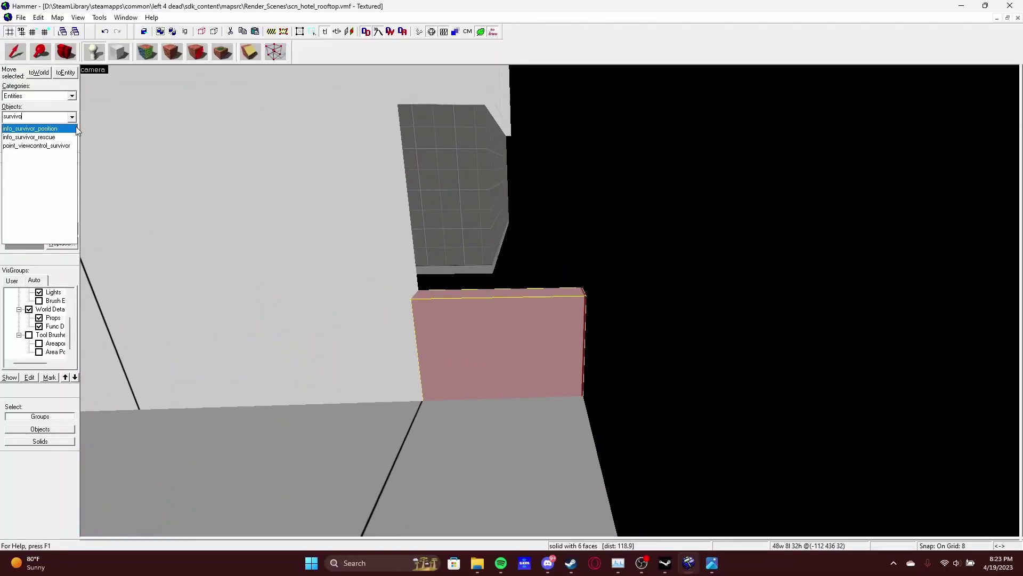
pyautogui.click(435, 367)
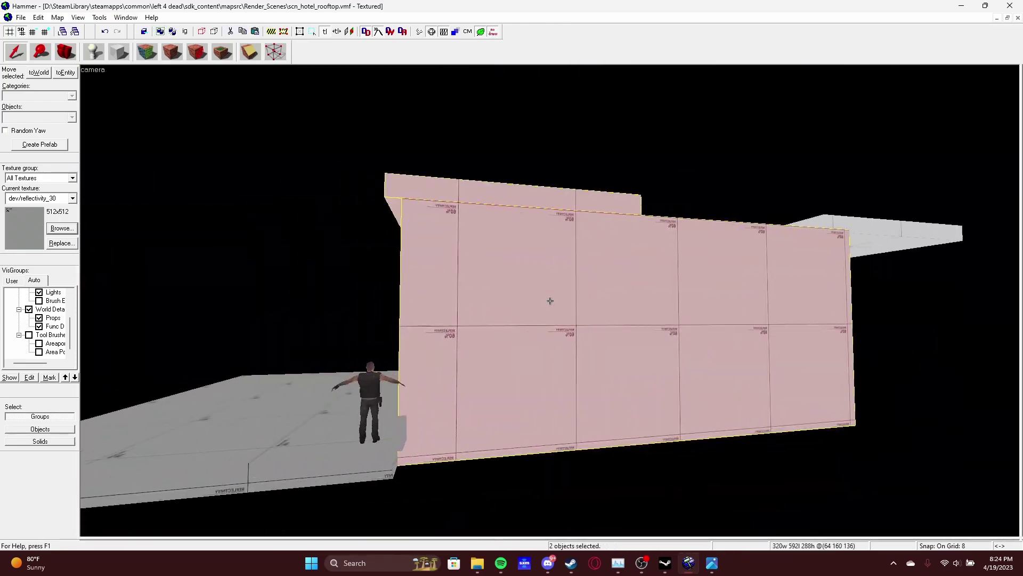
# - Rework the outer walls of both tall blocks as 8 unit thick brushes, making the front and end walls 240 units high
pyautogui.keyDown('ctrl'); pyautogui.click(524, 314); pyautogui.keyUp('ctrl')
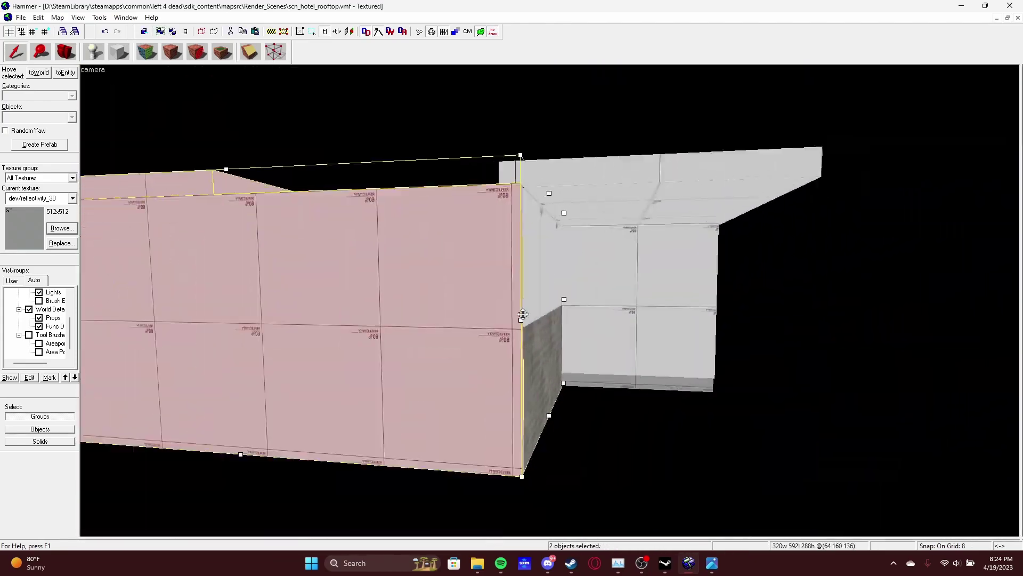
pyautogui.press('Escape')
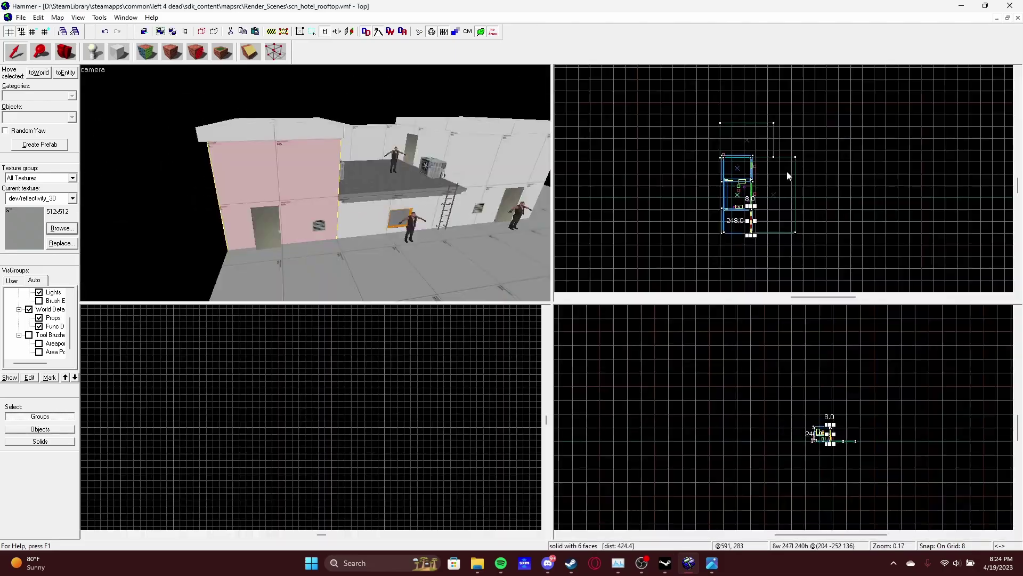
pyautogui.click(752, 168)
pyautogui.scroll(6, 699, 191)
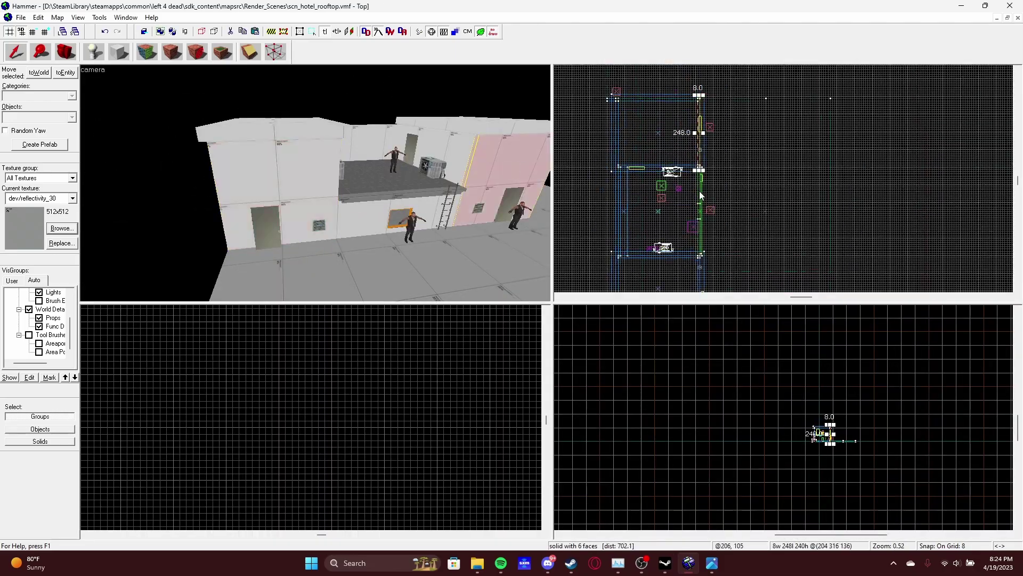
pyautogui.scroll(8, 667, 159)
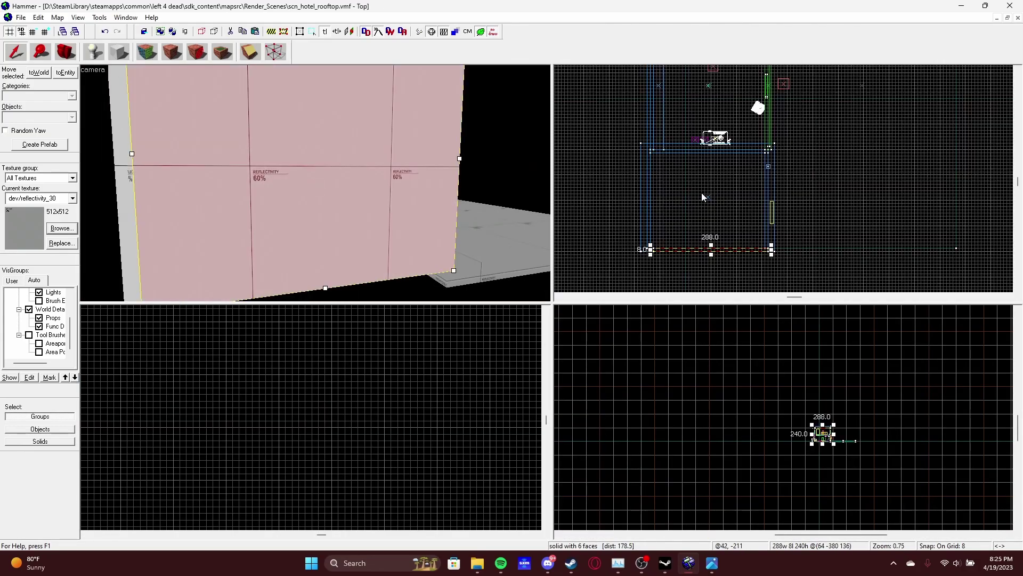
pyautogui.moveTo(371, 188); pyautogui.dragTo(316, 183)
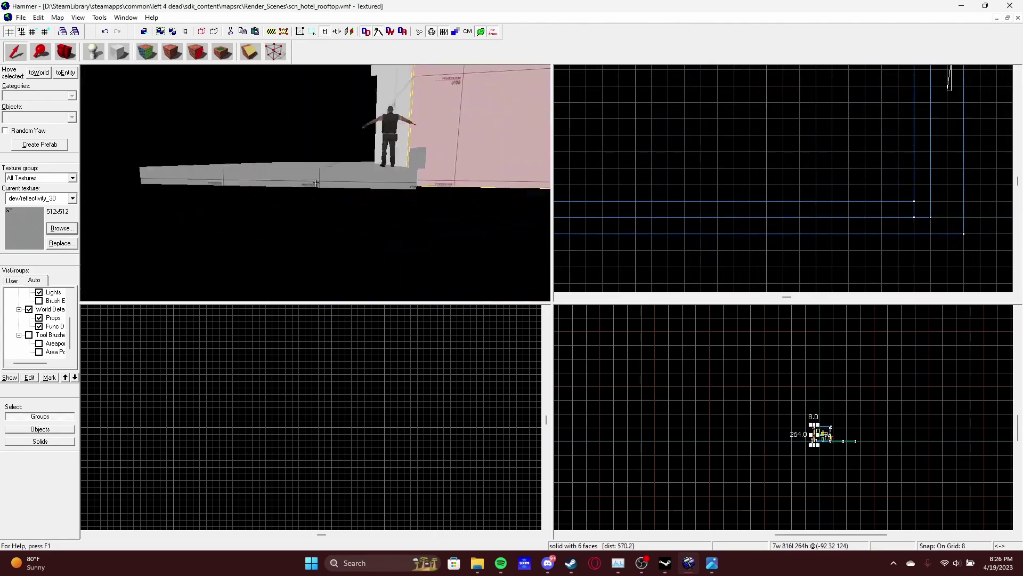
# - Extend the dev/reflectivity_30 roof floor with an 808 × 504 × 24 unit slab and edge the roof with an 8 × 472 × 24 unit brush
pyautogui.hotkey('shift', 'z')
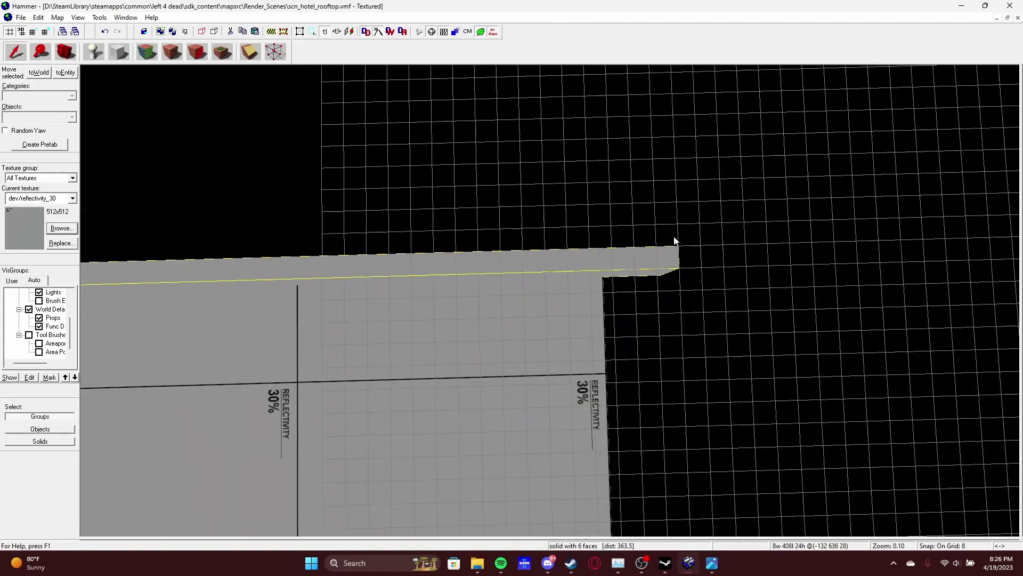
pyautogui.click(405, 305)
pyautogui.press('Escape')
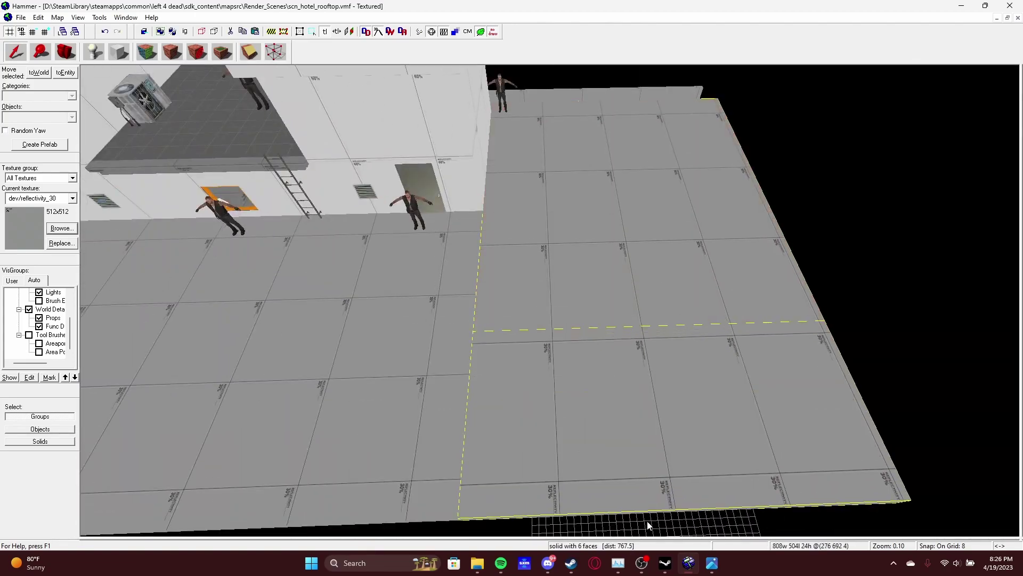
pyautogui.press('z')
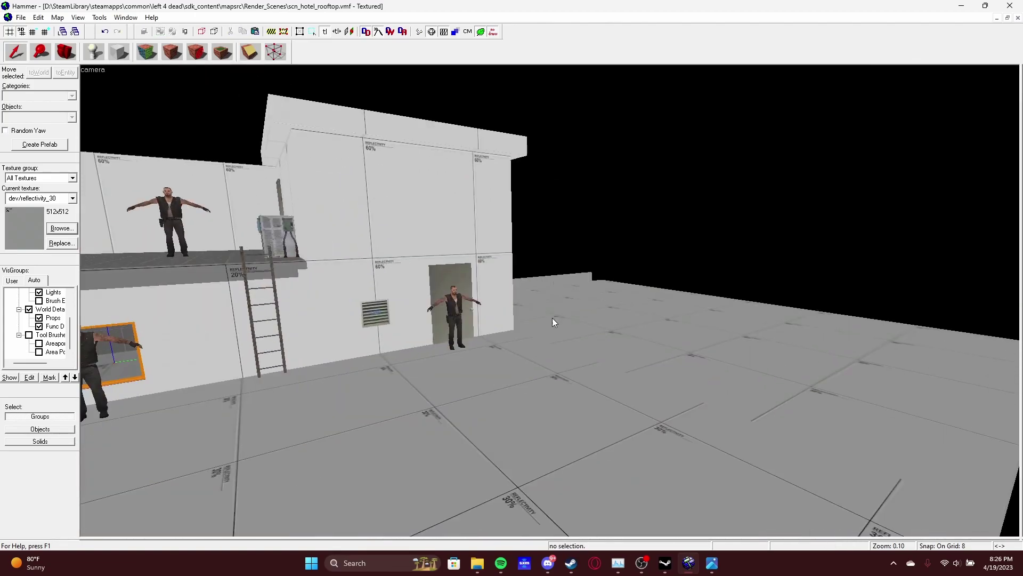
pyautogui.press('z')
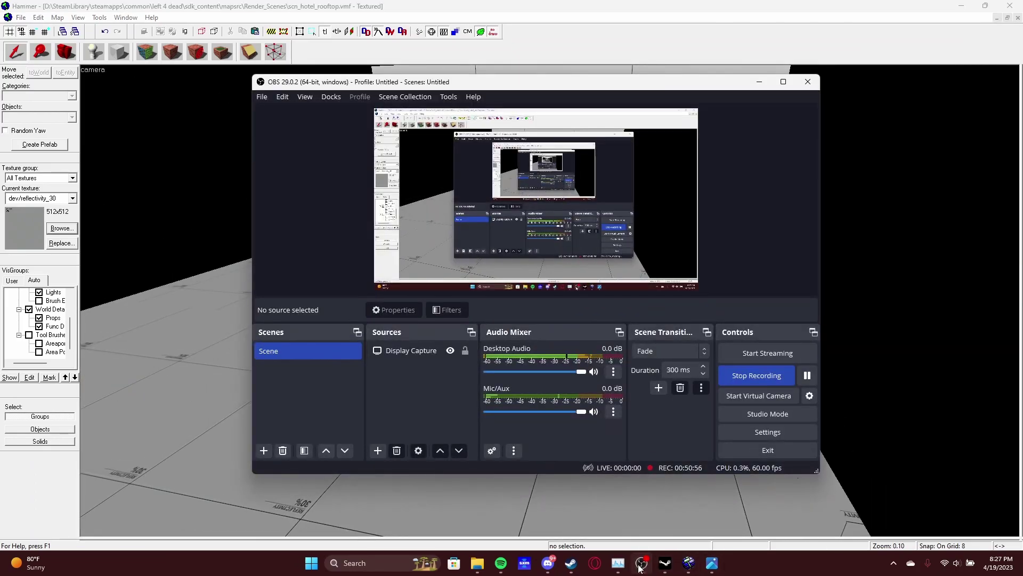
pyautogui.press('z')
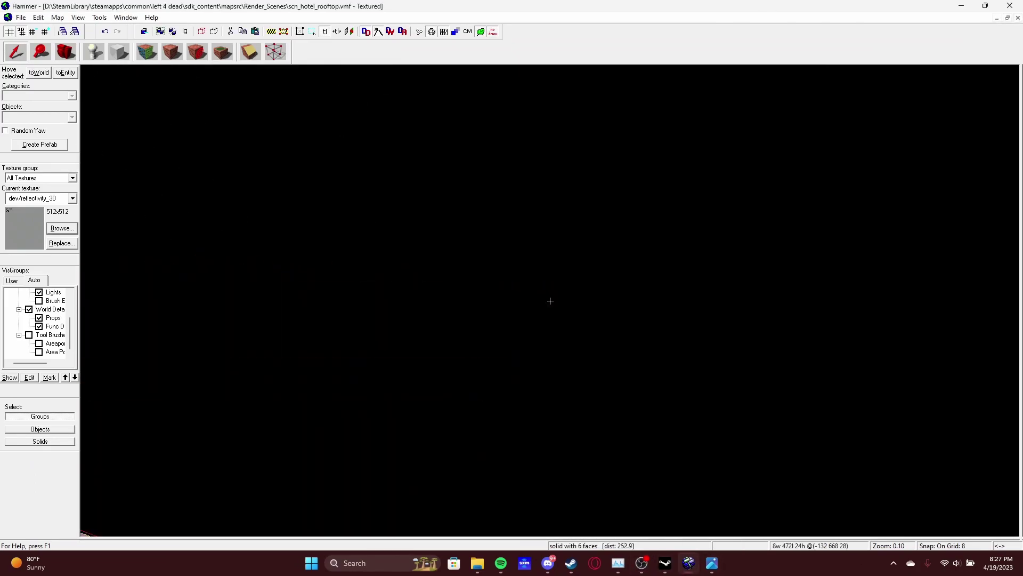
# - Switch to the photo viewer to examine the reference photos of the roof surface and its parapet walls
pyautogui.hotkey('alt', 'Tab')
pyautogui.scroll(-3, 699, 388)
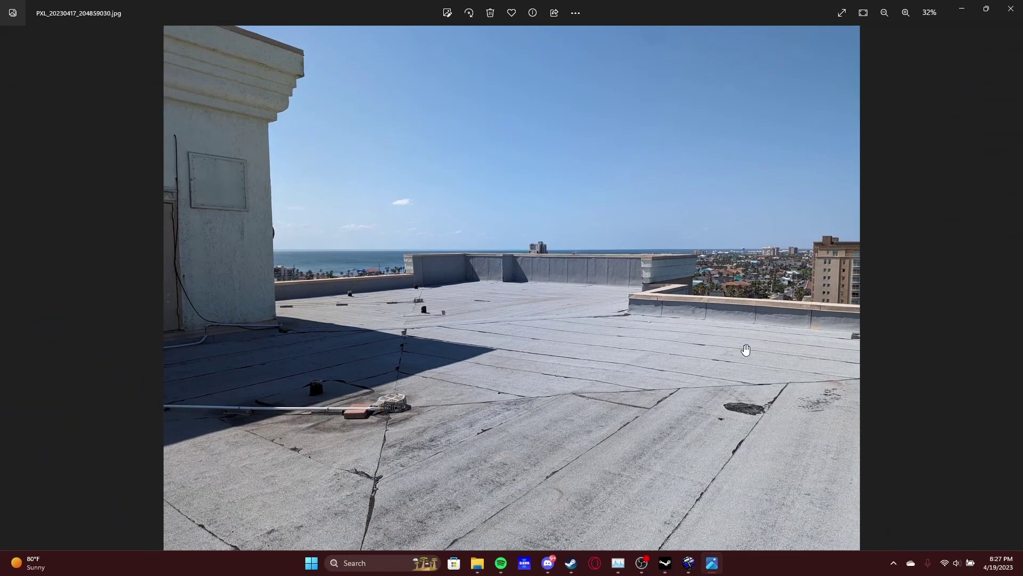
pyautogui.press('Right')
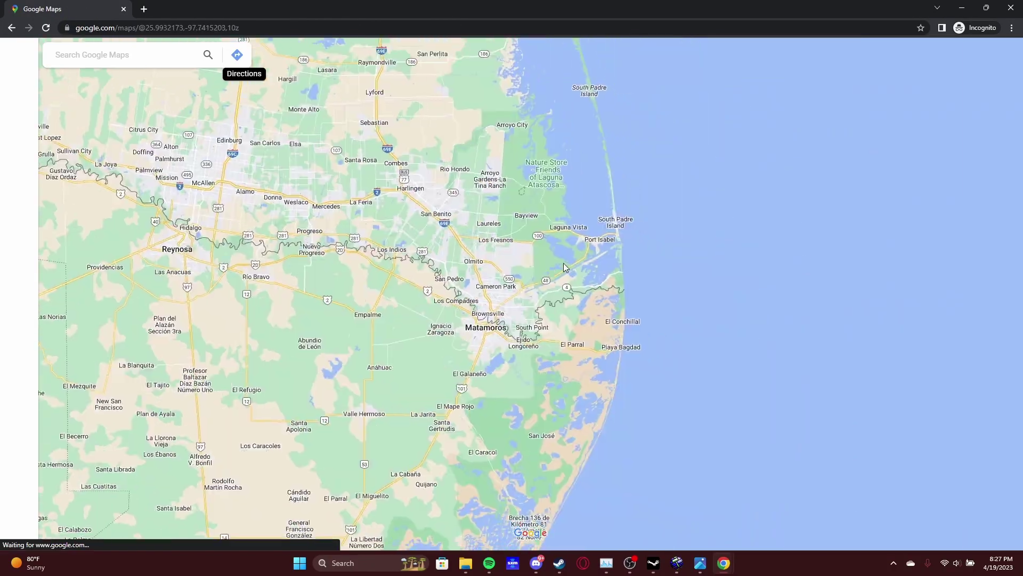
# - Locate the condominium building in Google Maps satellite view and examine the outline of its roof
pyautogui.scroll(10, 661, 318)
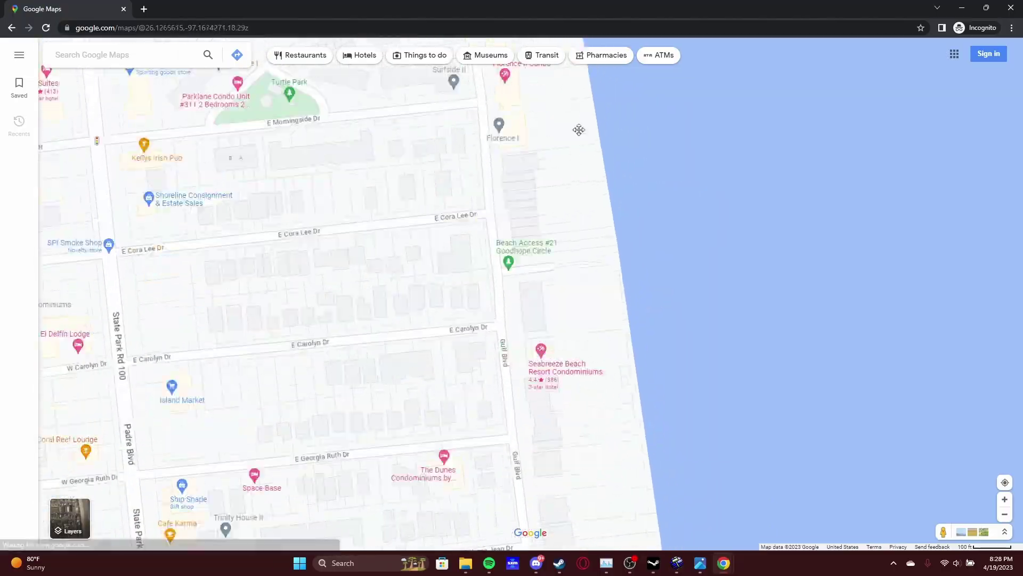
pyautogui.click(69, 516)
pyautogui.scroll(5, 663, 270)
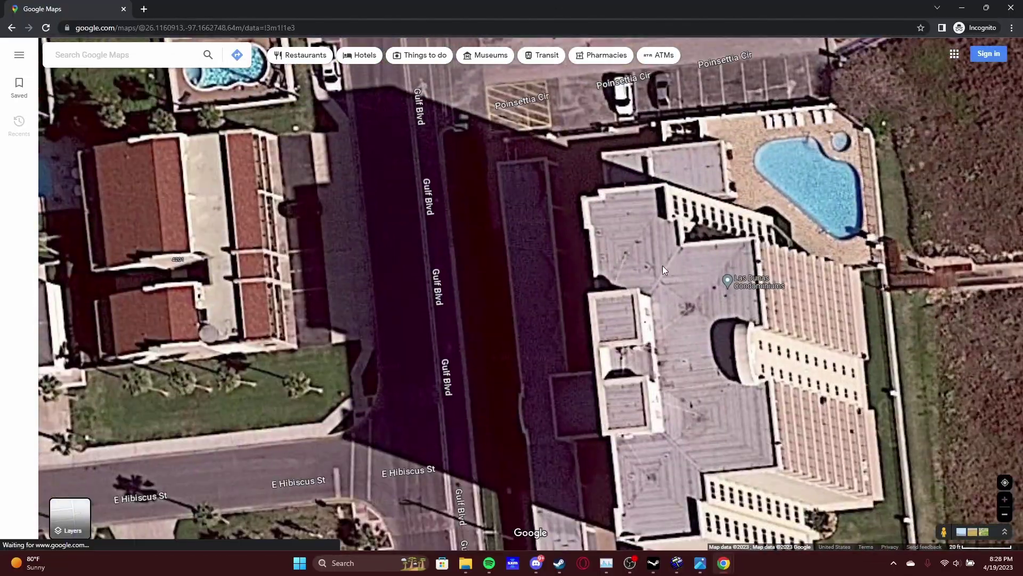
pyautogui.moveTo(694, 484); pyautogui.dragTo(373, 293)
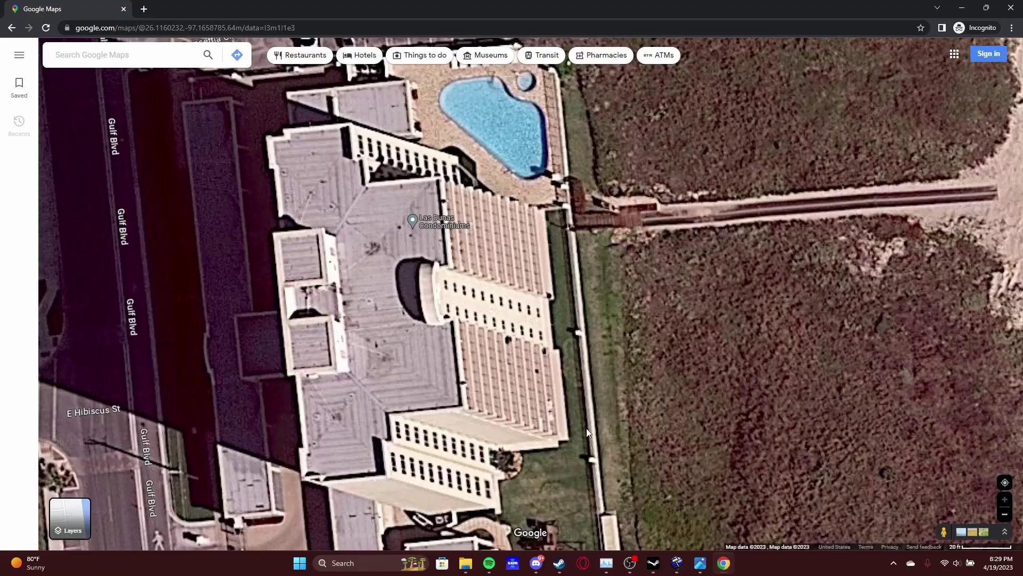
pyautogui.moveTo(536, 512); pyautogui.dragTo(676, 509)
# - Switch to Hammer and lay out the 24 unit thick roof floor slabs beside the building, 560 × 1344 units overall, from the satellite view
pyautogui.click(676, 564)
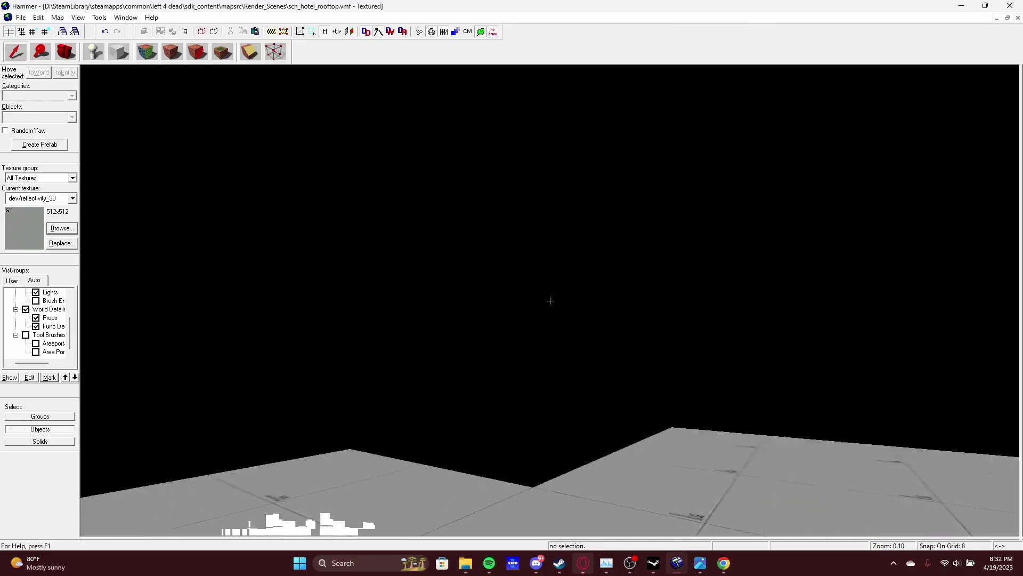
pyautogui.click(723, 562)
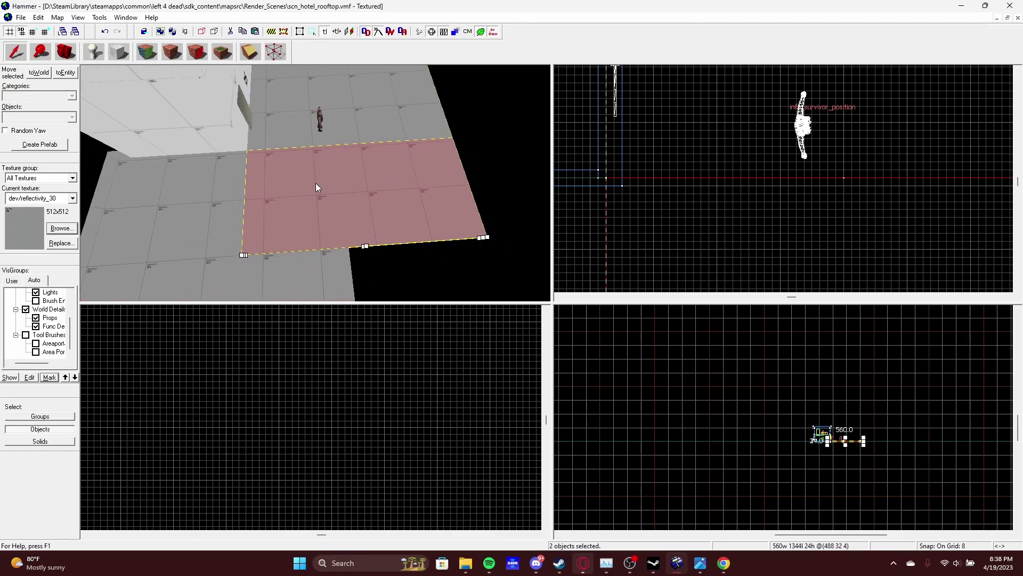
pyautogui.scroll(-5, 679, 132)
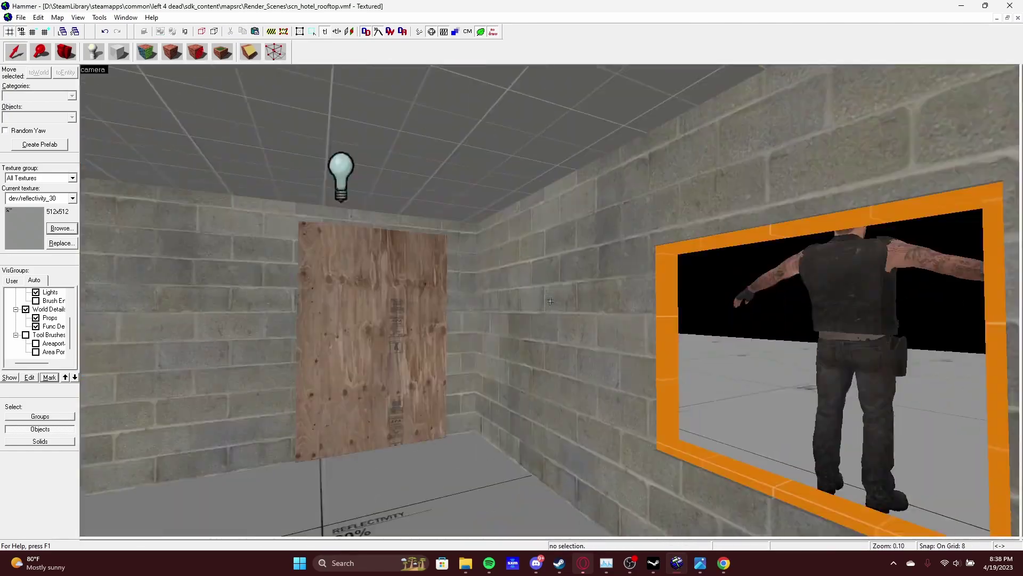
# - Try to assign a func_illusionary class in the object properties, and open the properties of the 28 × 8 × 8 unit brush
pyautogui.click(510, 206)
pyautogui.hotkey('alt', 'Return')
pyautogui.write('func_ill')
pyautogui.press('Escape')
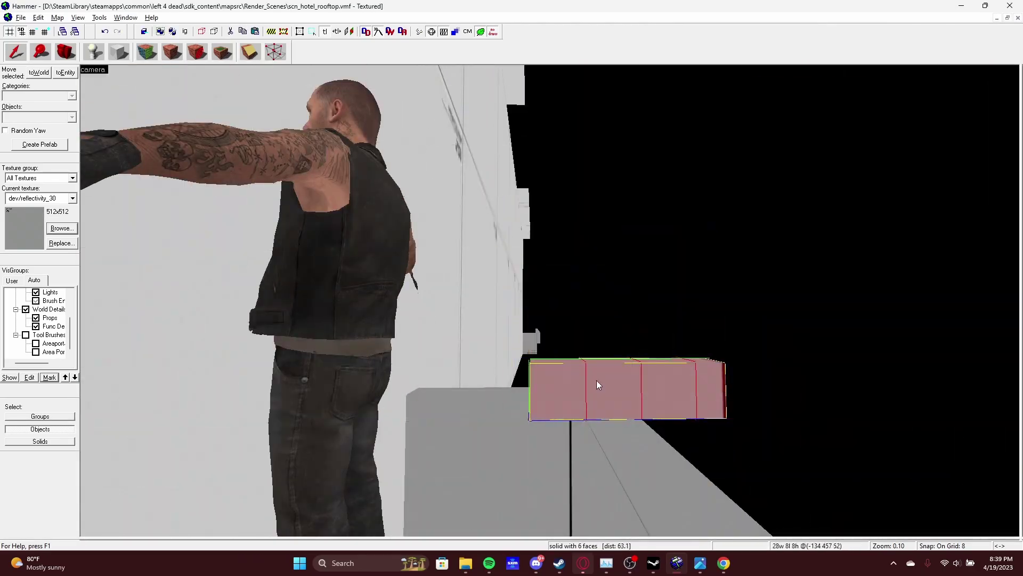
pyautogui.hotkey('alt', 'Return')
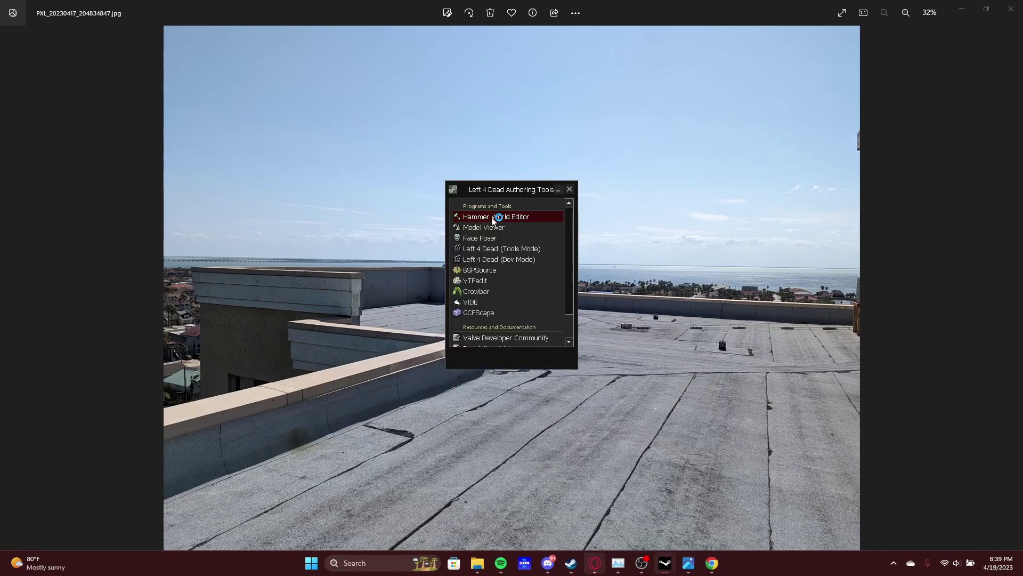
# - Relaunch the Hammer World Editor and open the map scn_hotel_rooftop.vmf from the Render_Scenes folder
pyautogui.doubleClick(491, 215)
pyautogui.click(585, 529)
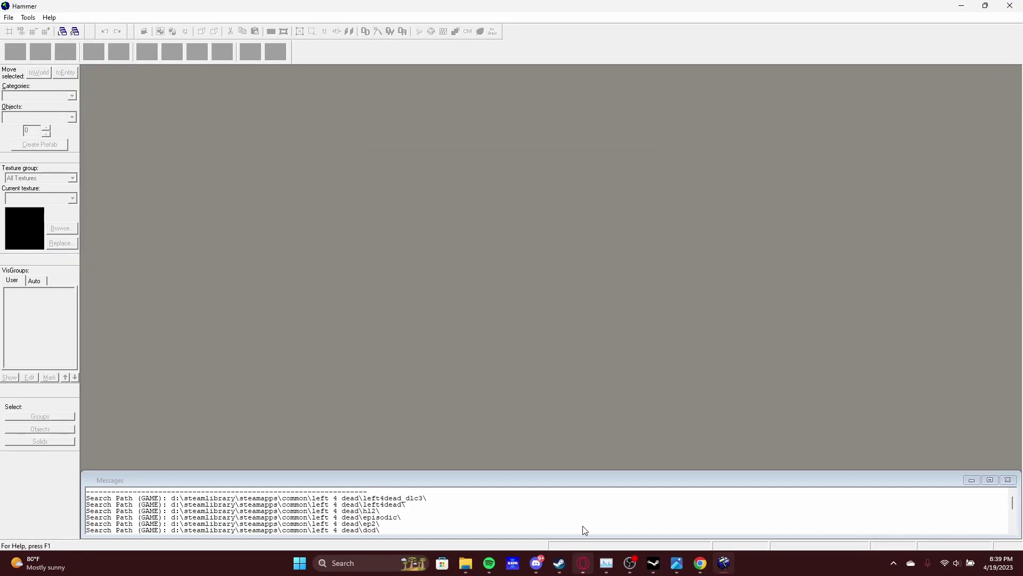
pyautogui.press('super+e')
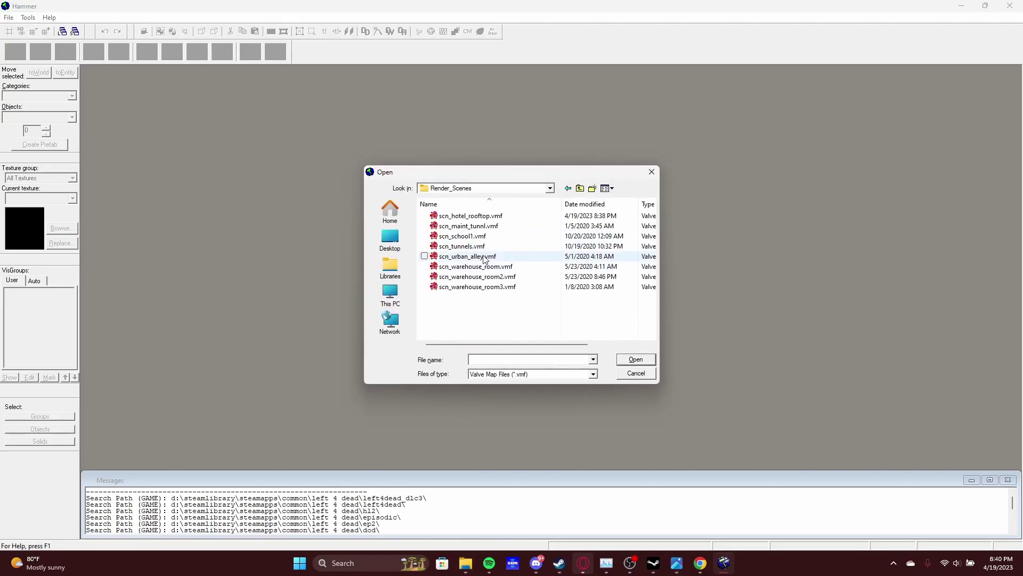
pyautogui.doubleClick(472, 216)
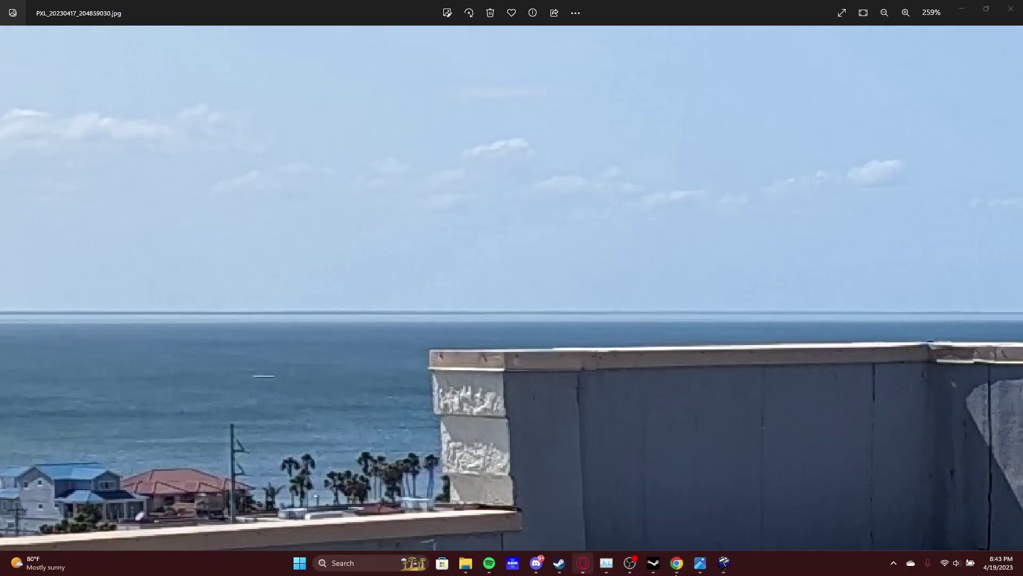
# - Switch from the reference photo to Hammer and fit a 24 × 200 × 8 unit brush along the roof's outer edge
pyautogui.moveTo(725, 562)
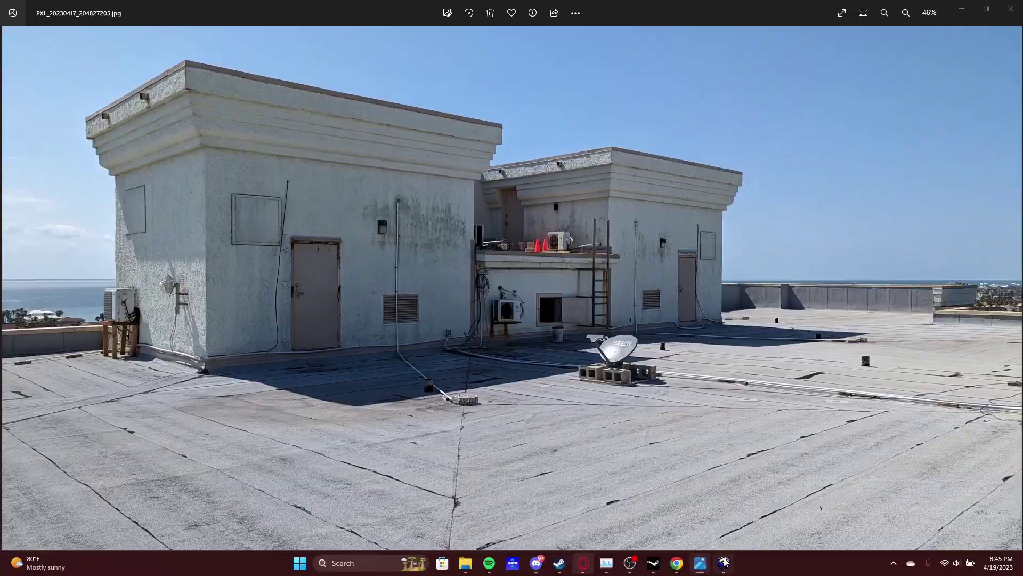
pyautogui.click(724, 561)
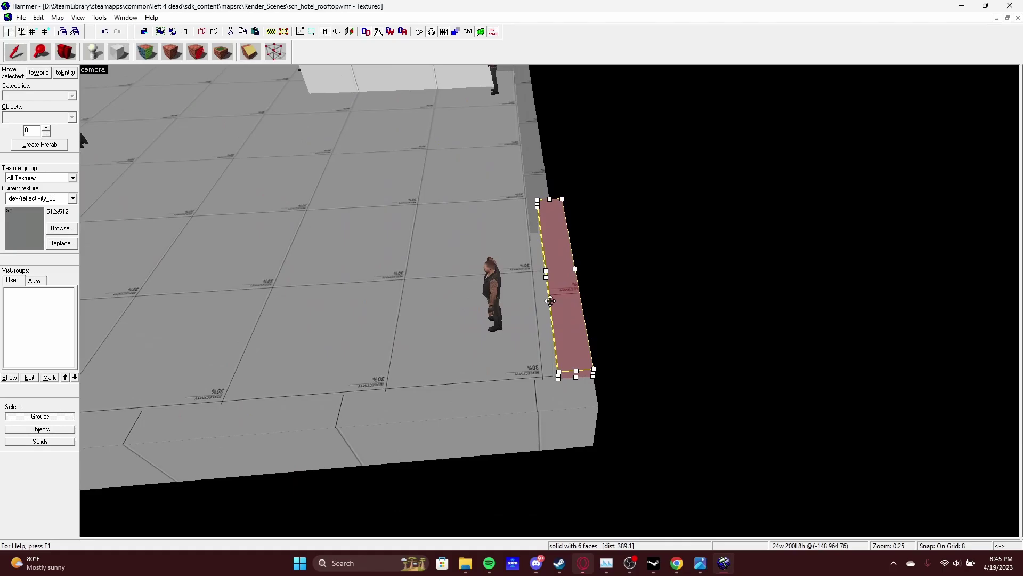
pyautogui.hotkey('shift', 'z')
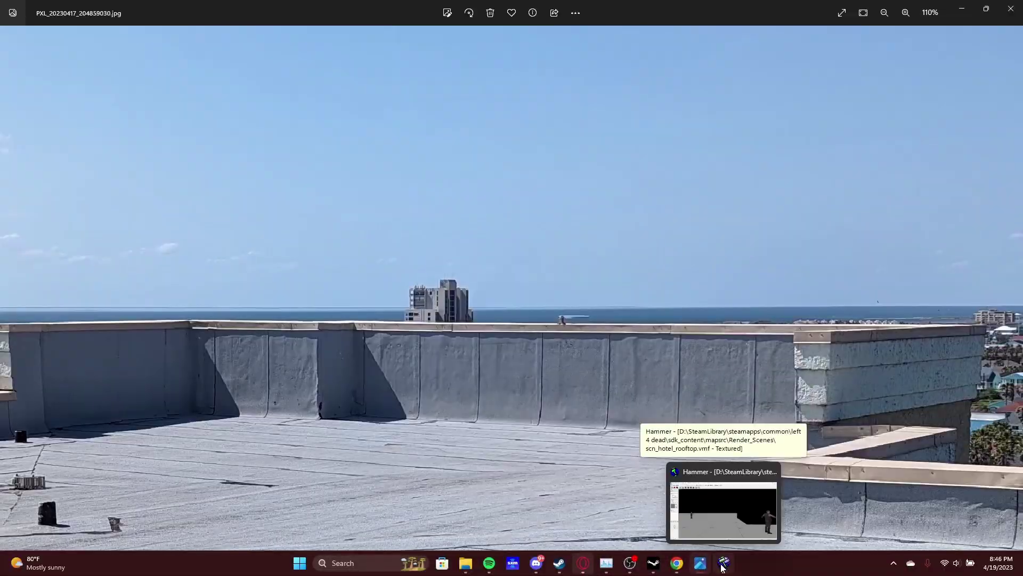
# - Examine the stepped parapet walls and roof corners in the reference photo, and return to Hammer
pyautogui.click(723, 563)
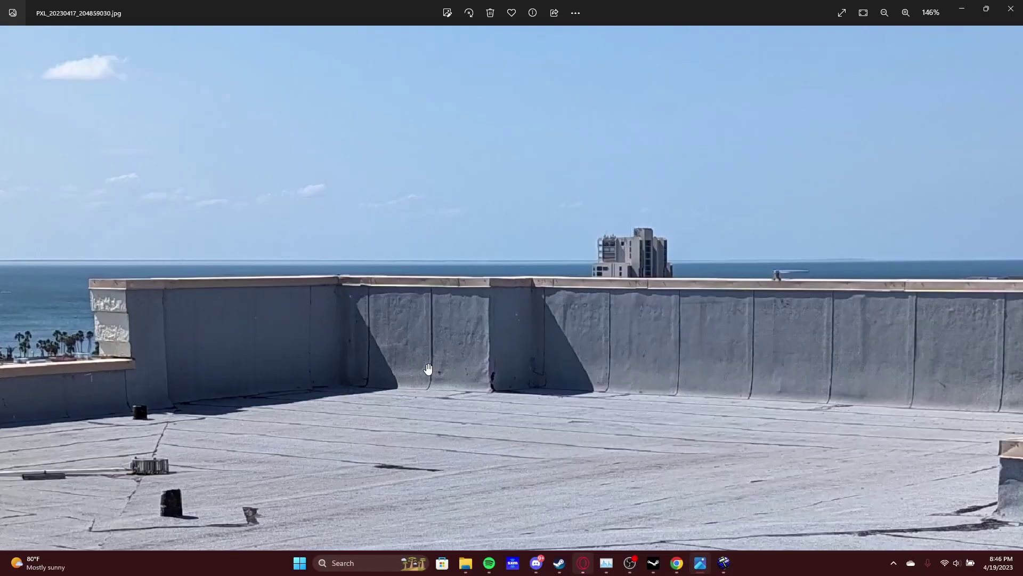
pyautogui.scroll(3, 547, 338)
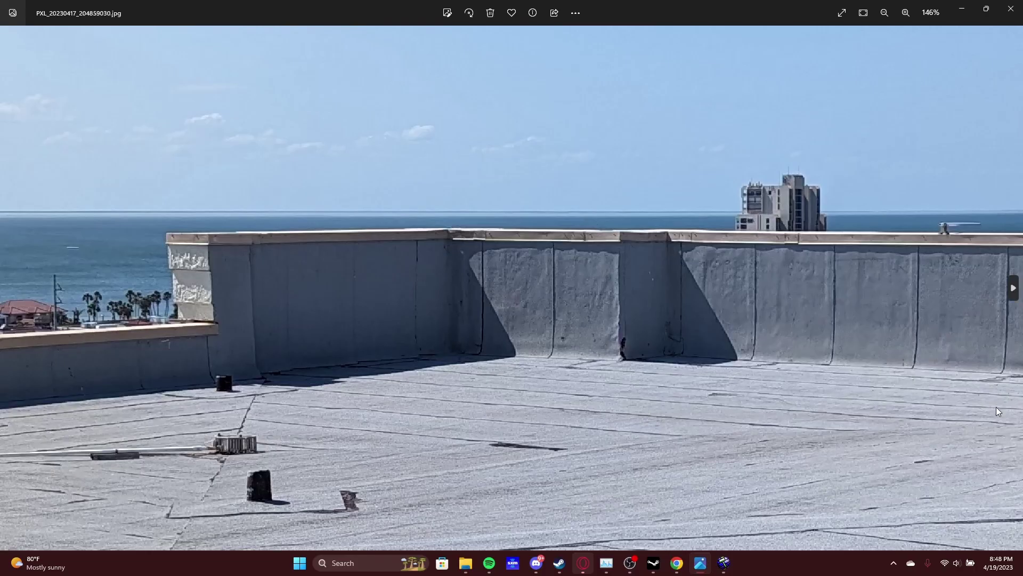
pyautogui.scroll(2, 664, 414)
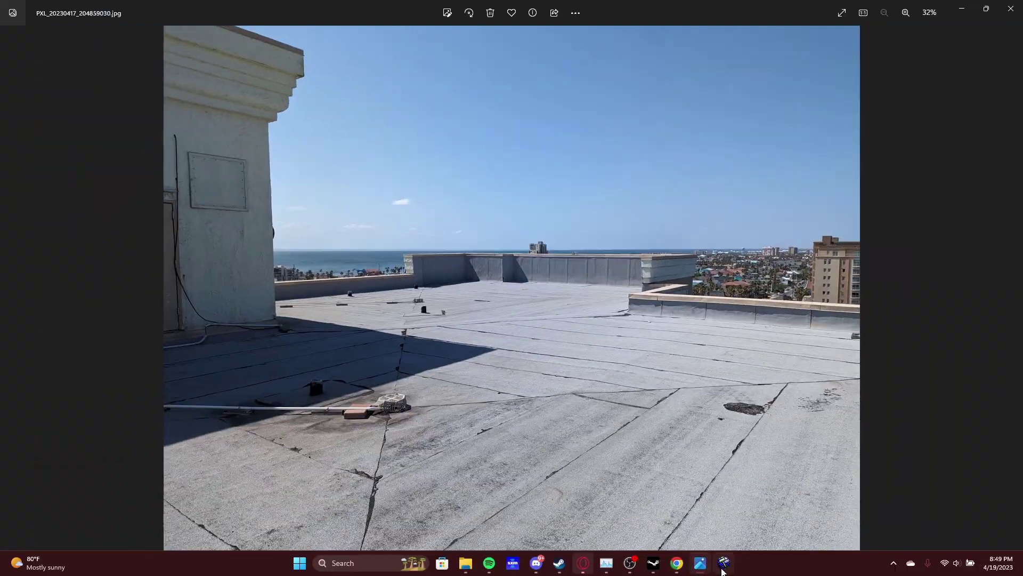
pyautogui.click(723, 567)
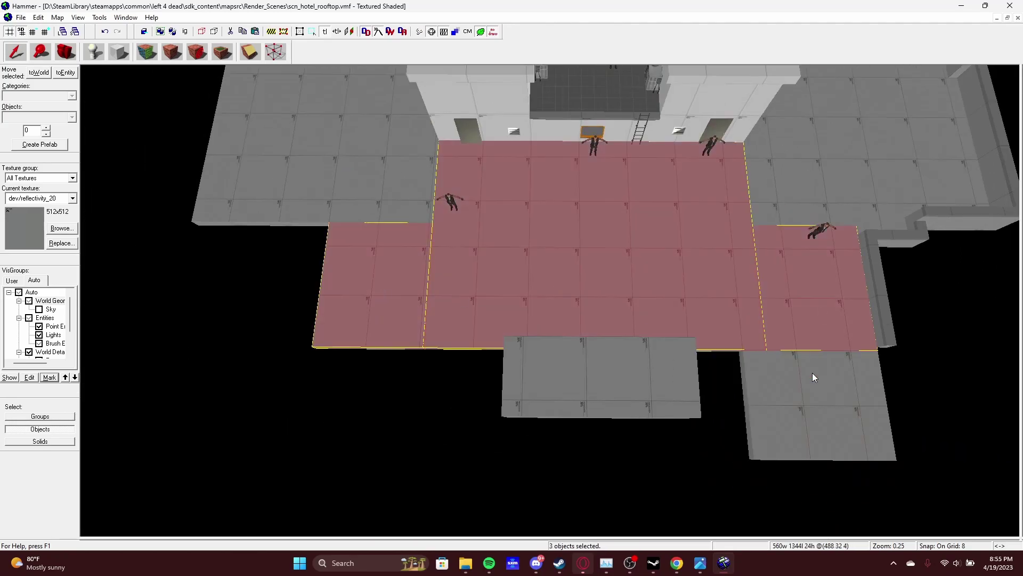
# - Check the 248 × 320 × 24 unit corner floor slab and add a 160 × 480 × 160 unit block on the roof
pyautogui.click(812, 373)
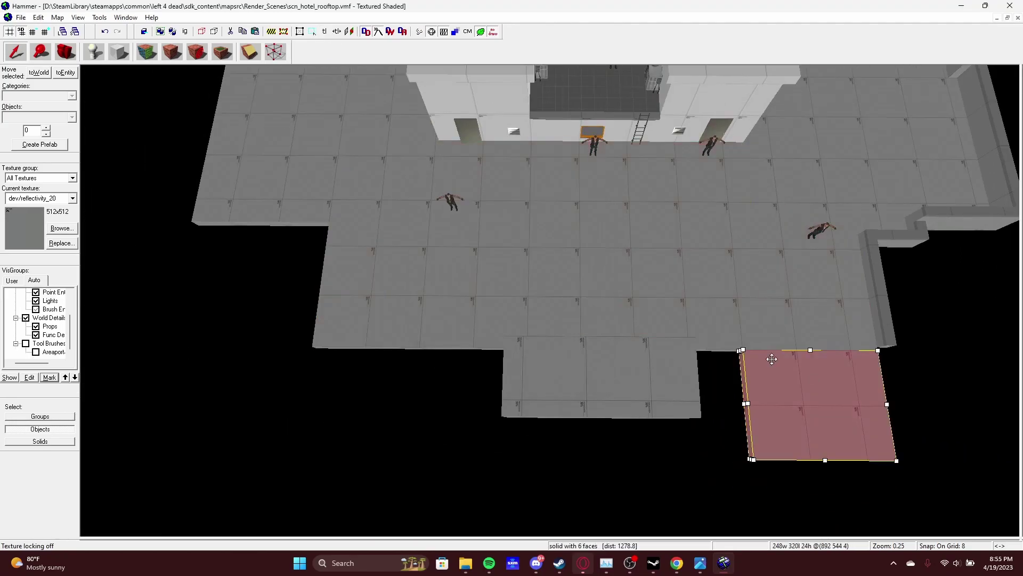
pyautogui.press('z')
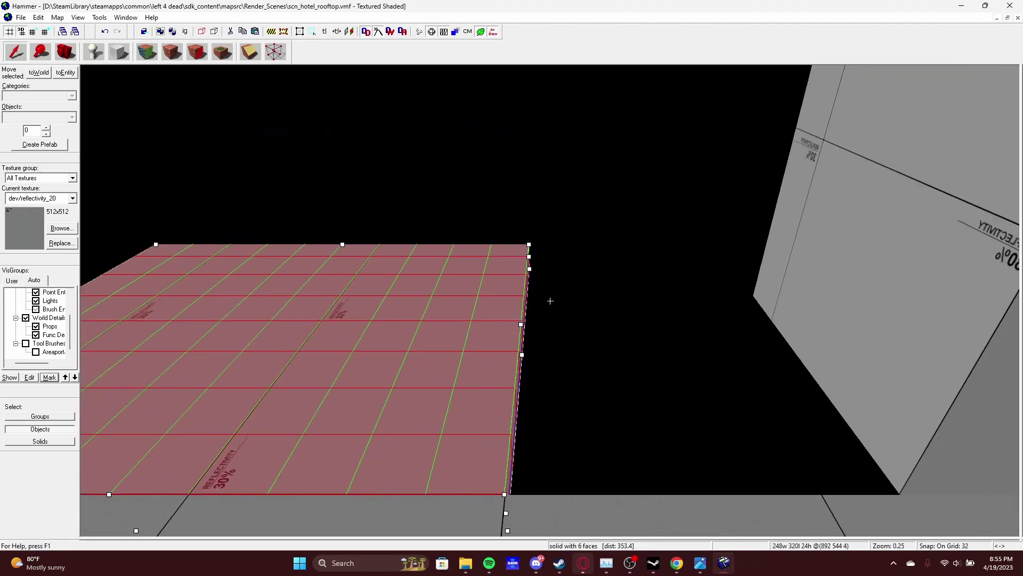
pyautogui.press('z')
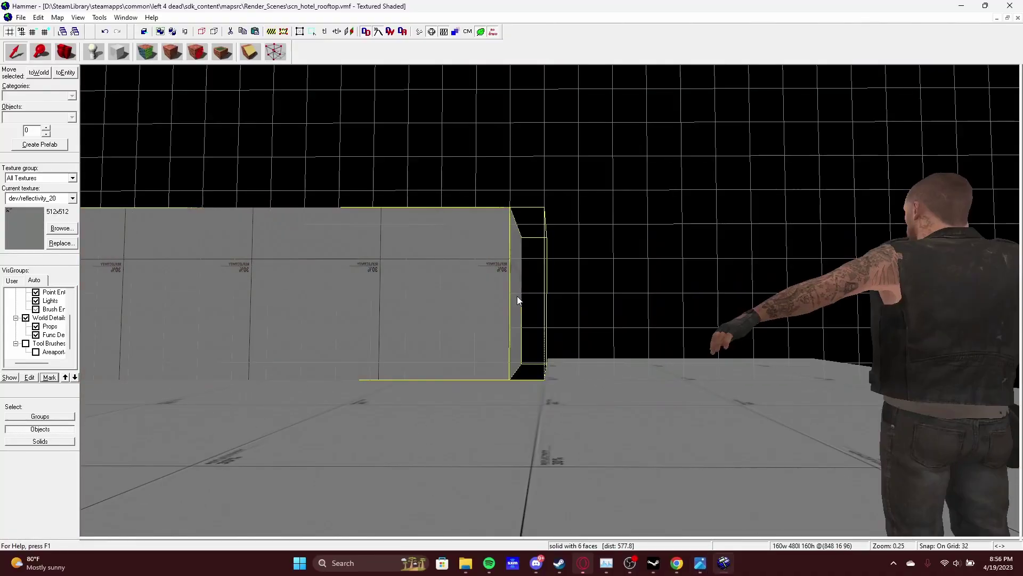
pyautogui.press('Escape')
pyautogui.press('z')
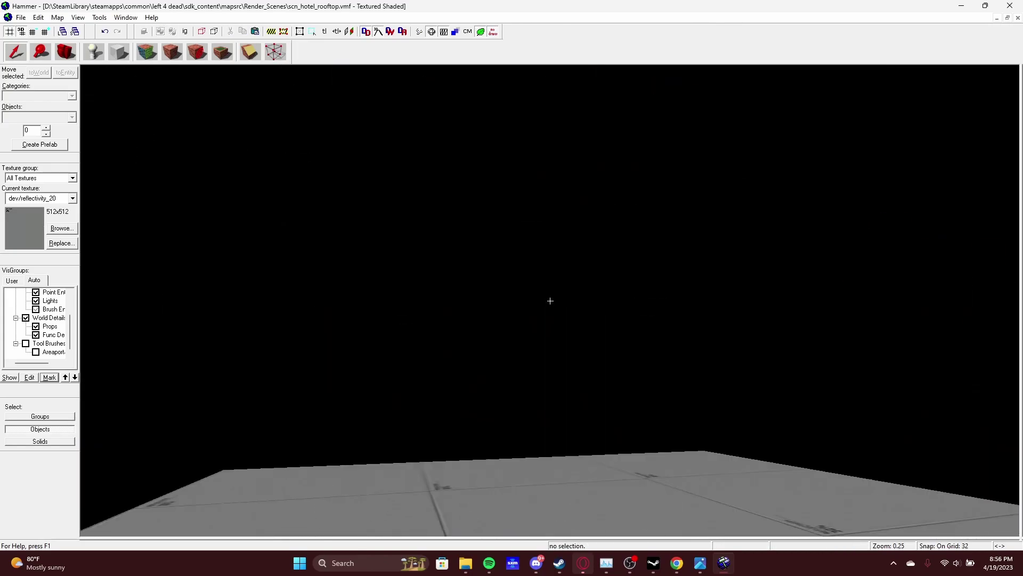
pyautogui.click(549, 301)
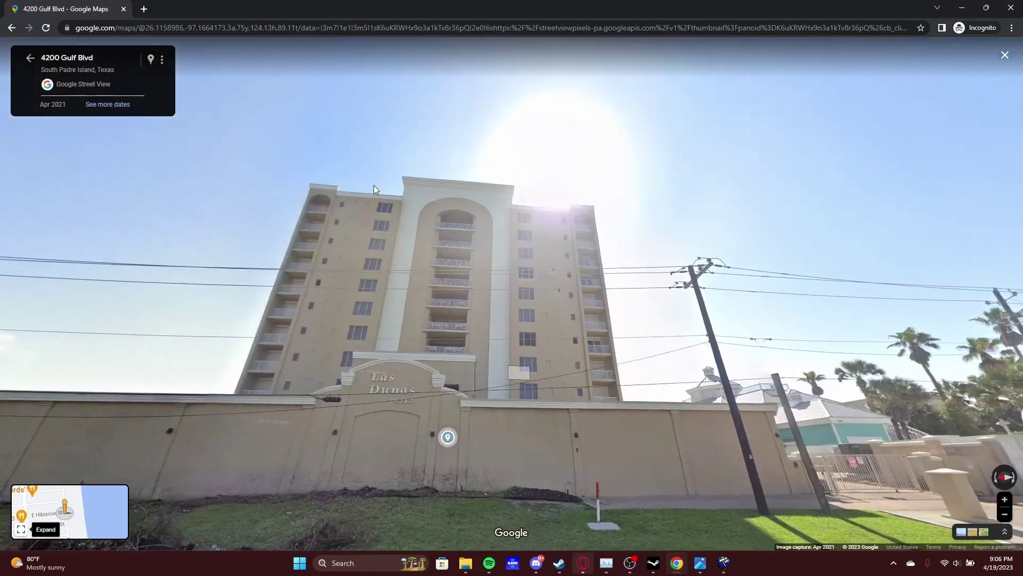
# - Examine the condominium's facade in Google Street View, and line up the 8 × 816 × 264 unit outer wall with the roof slab in Hammer
pyautogui.scroll(5, 566, 223)
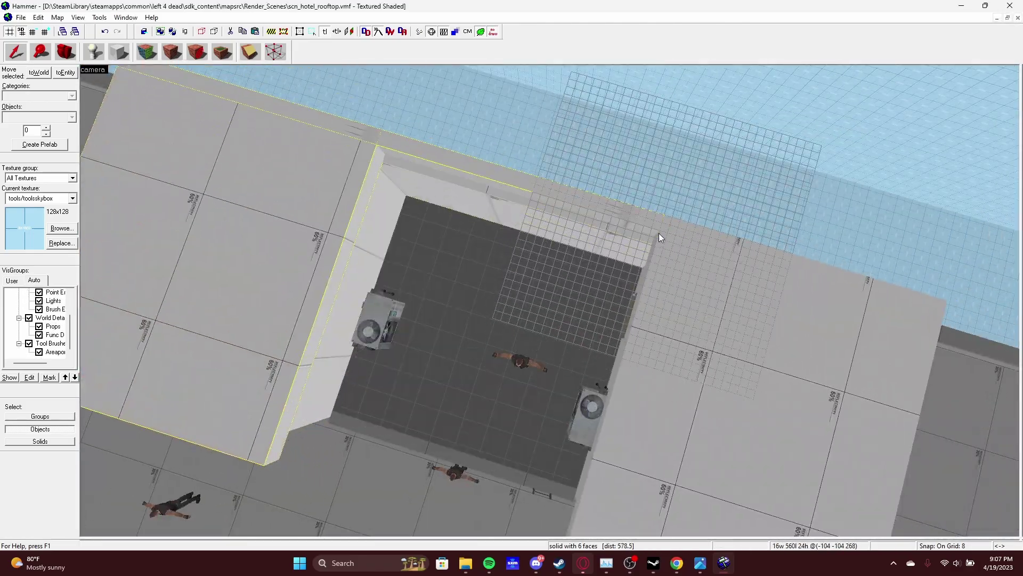
pyautogui.moveTo(659, 232); pyautogui.dragTo(550, 301)
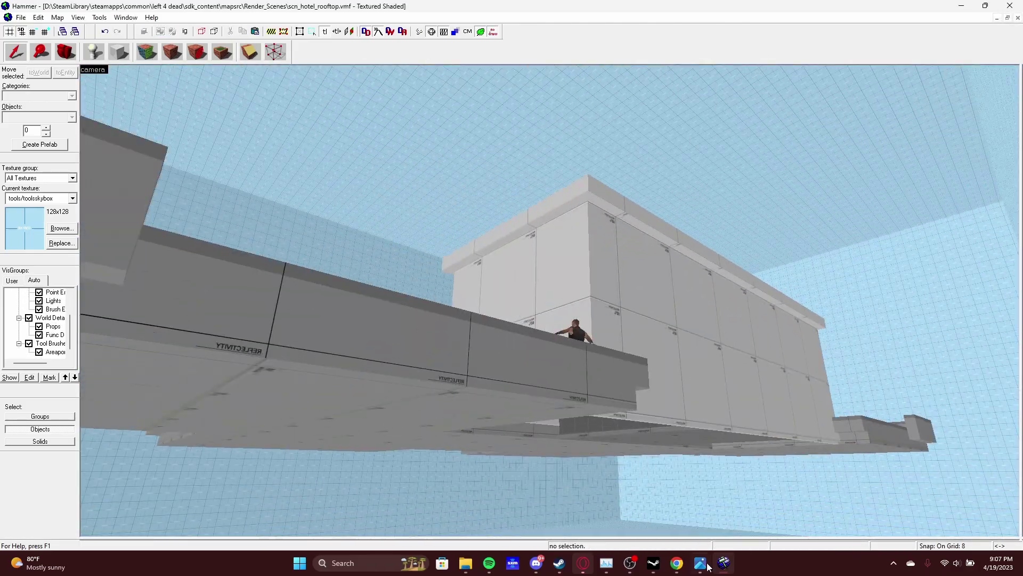
pyautogui.press('w')
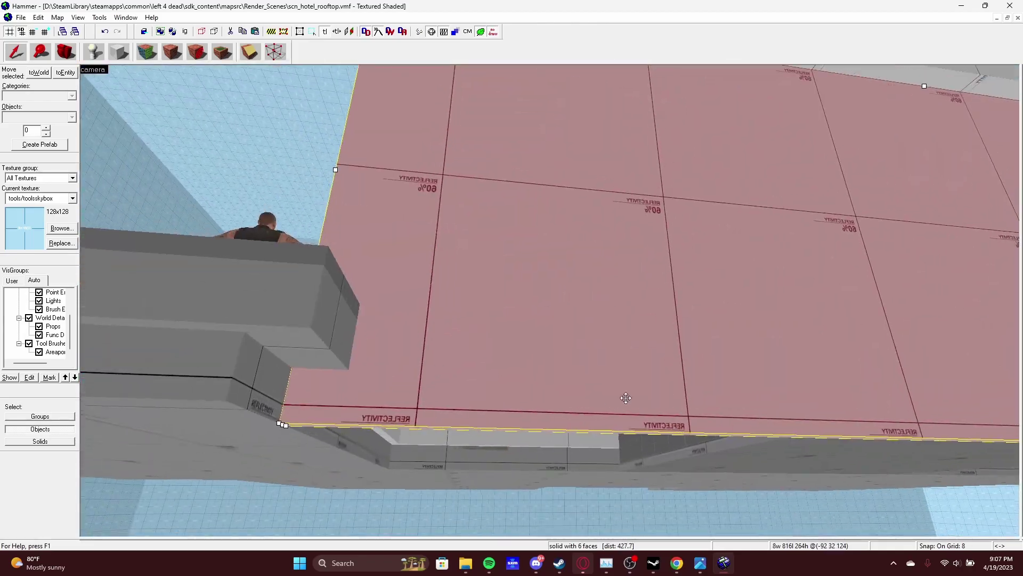
pyautogui.click(730, 562)
pyautogui.click(729, 562)
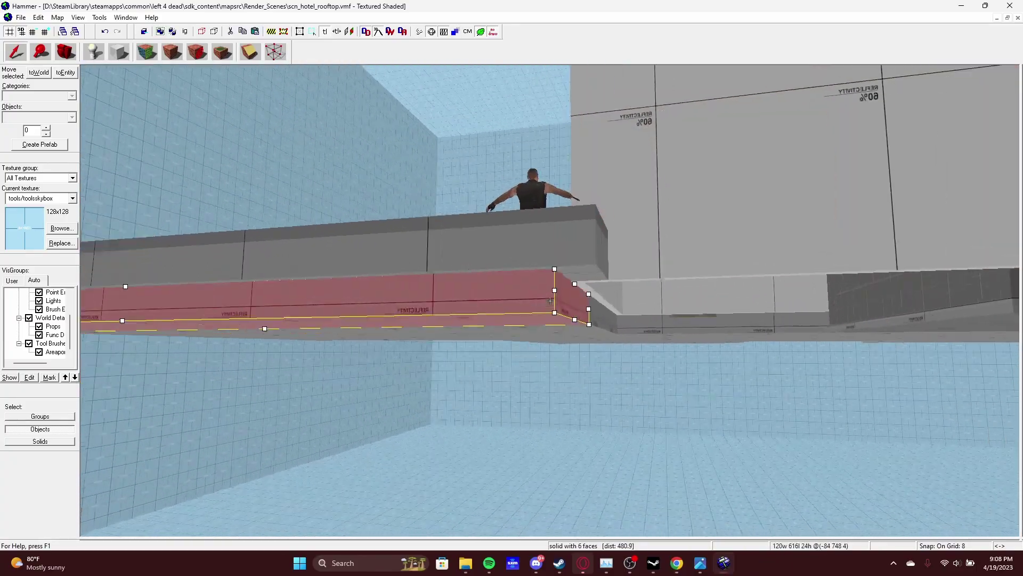
pyautogui.click(870, 255)
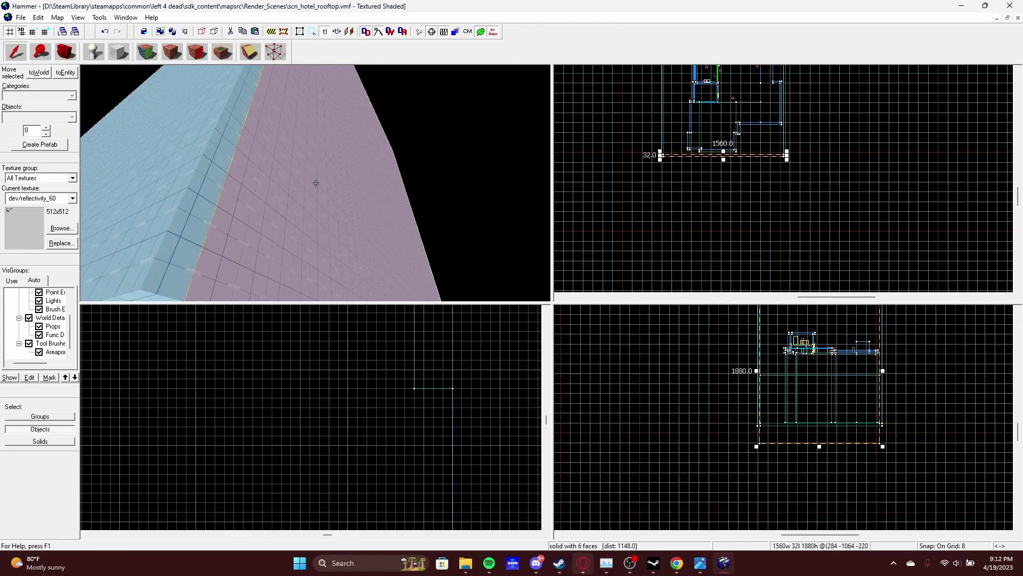
# - Check the facade walls below the roof and resize the adjacent skybox wall to 1560 × 32 × 1624 units
pyautogui.hotkey('shift', 'z')
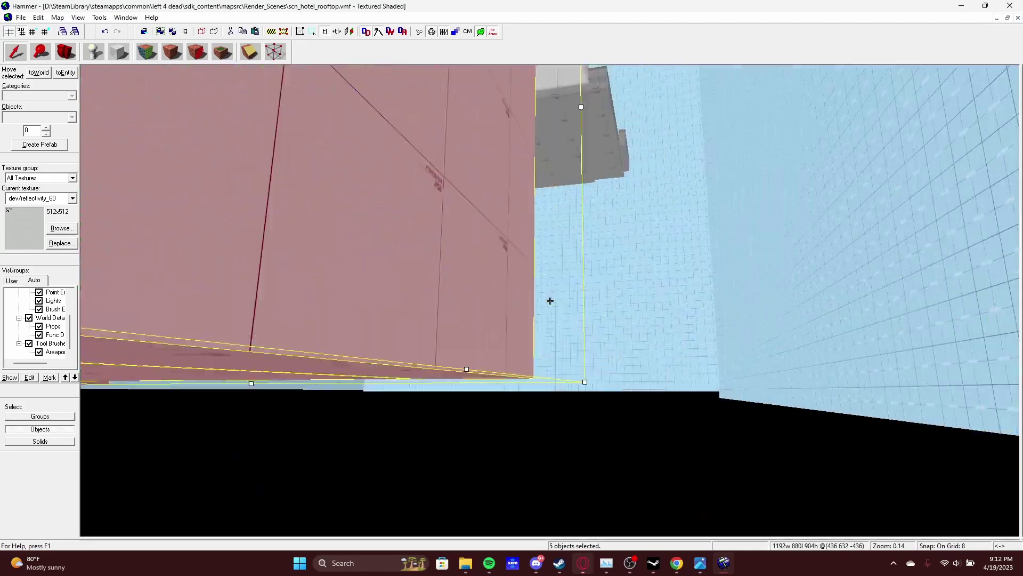
pyautogui.press('Escape')
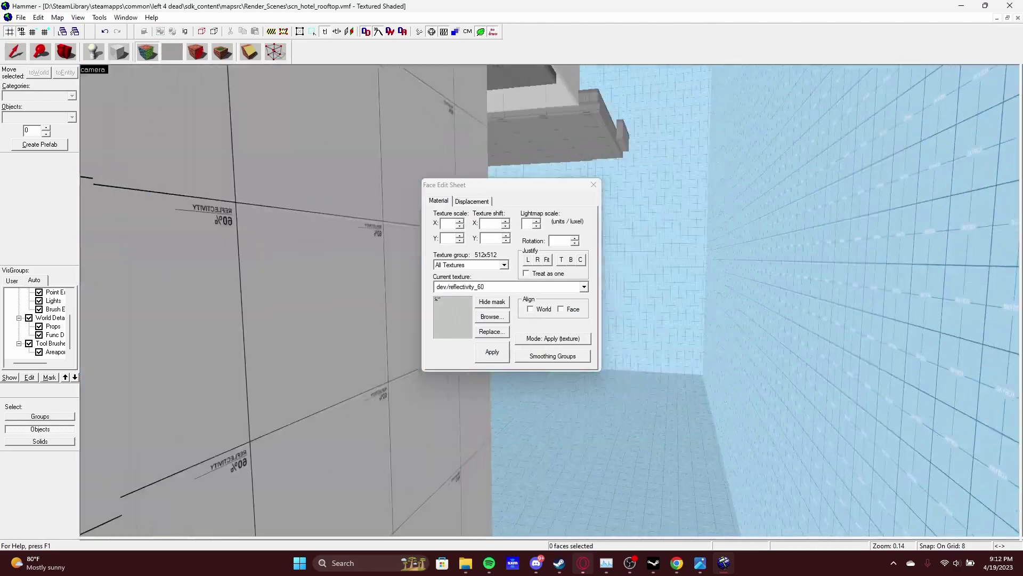
pyautogui.hotkey('shift', 's')
pyautogui.click(550, 301)
pyautogui.hotkey('shift', 'z')
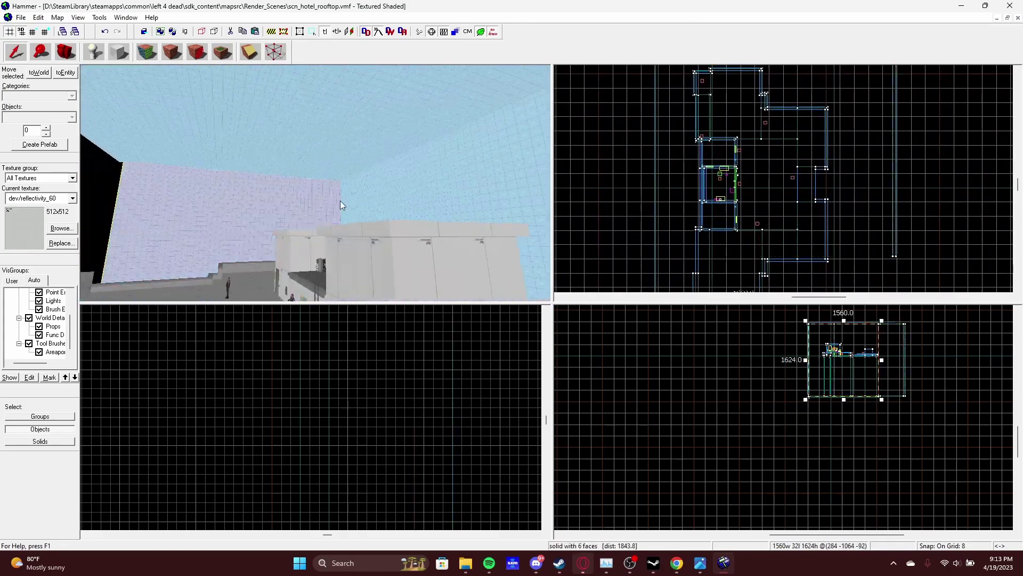
# - Resize the skybox side walls to 2424 × 32 × 1616 and 32 × 2256 × 1616 units around the rooftop
pyautogui.hotkey('shift', 'z')
pyautogui.press('Escape')
pyautogui.scroll(15, 438, 373)
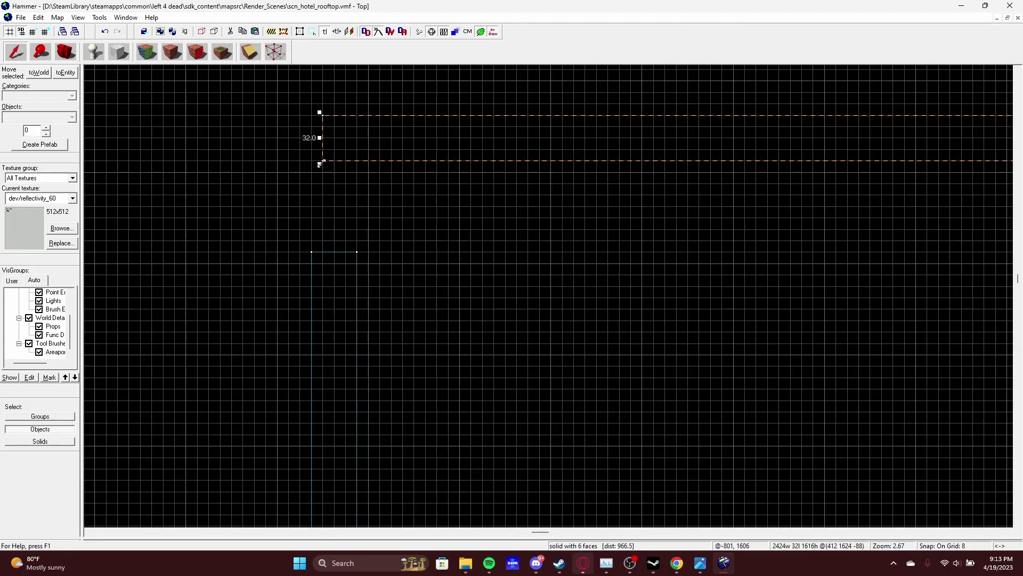
pyautogui.scroll(-6, 598, 253)
pyautogui.click(609, 137)
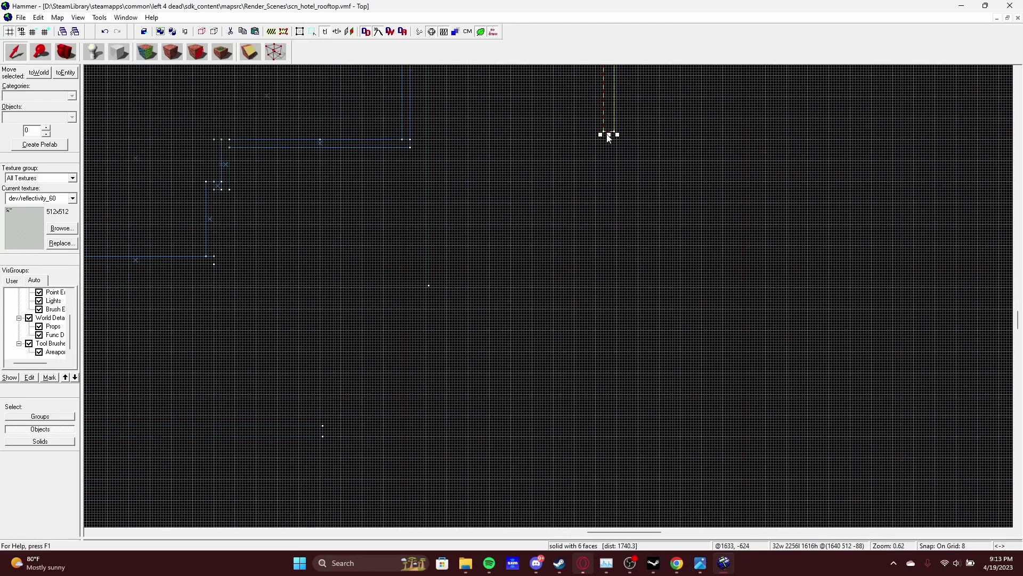
pyautogui.scroll(3, 533, 437)
pyautogui.scroll(-3, 297, 256)
pyautogui.click(388, 107)
pyautogui.scroll(2, 405, 138)
pyautogui.hotkey('shift', 'z')
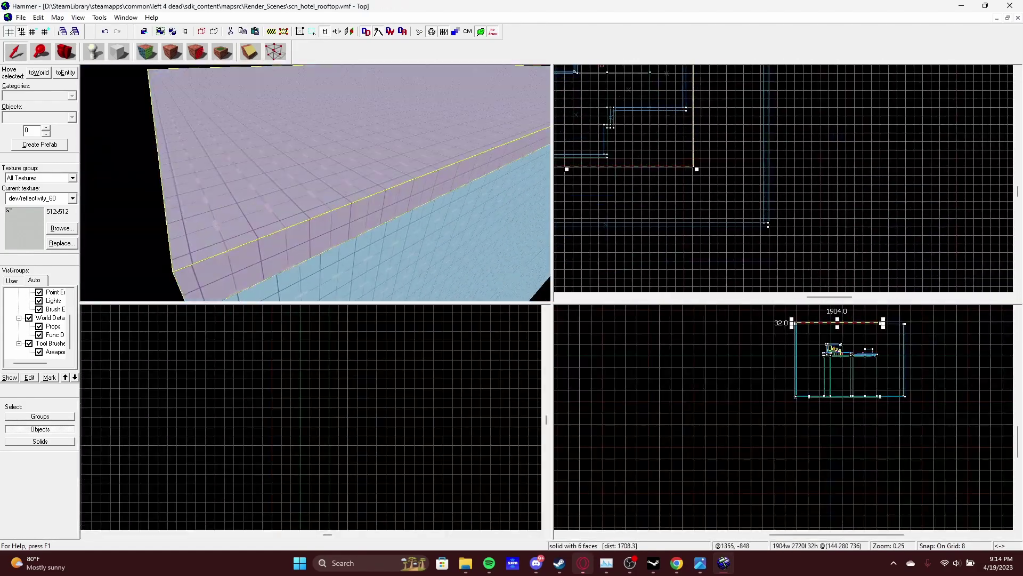
# - Resize the skybox floor to 2392 × 2712 × 32 units to meet the surrounding skybox walls
pyautogui.click(316, 183)
pyautogui.click(316, 182)
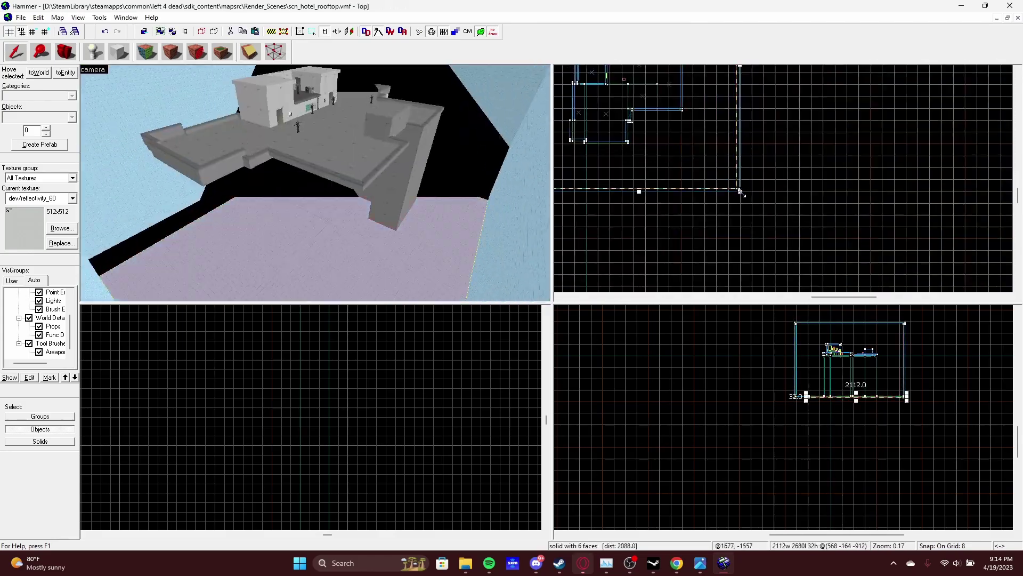
pyautogui.press('z')
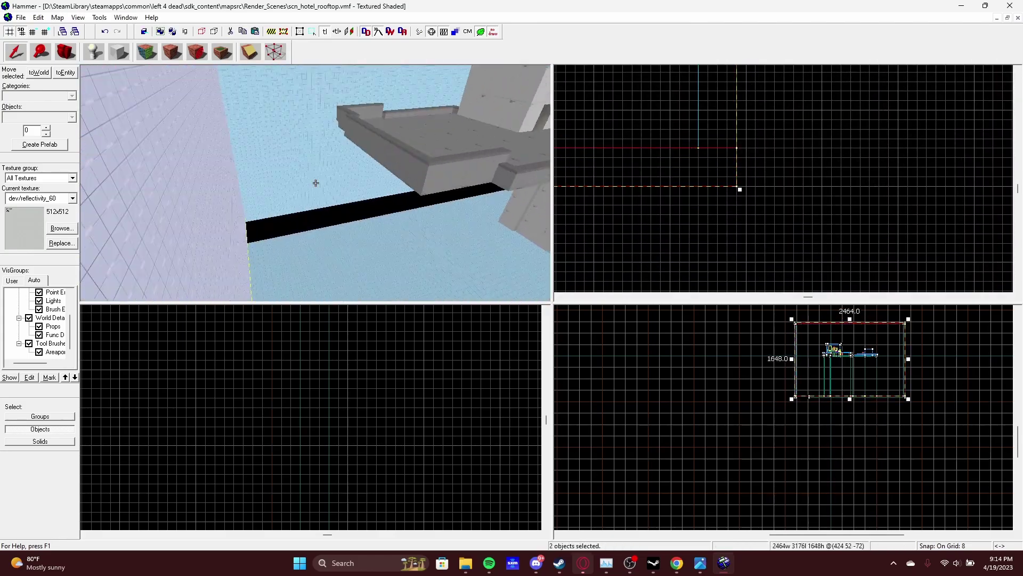
pyautogui.press('z')
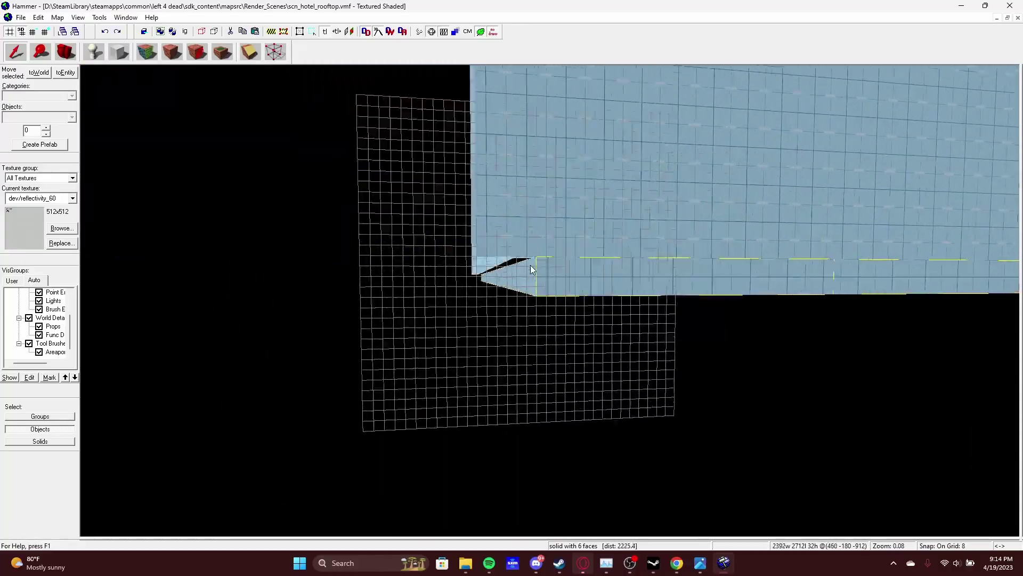
pyautogui.press('z')
pyautogui.press('Escape')
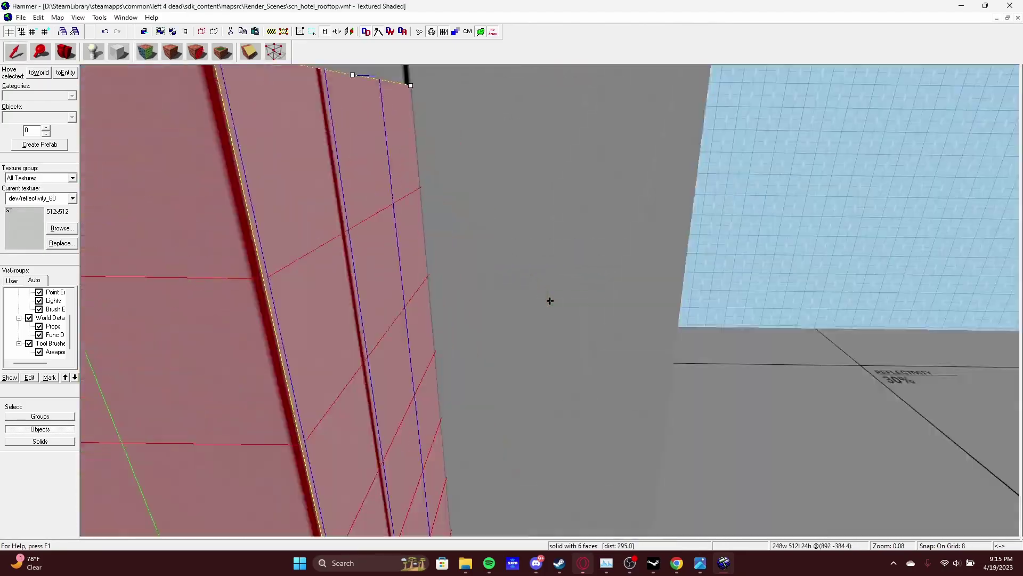
# - Complete the parapets around the roof slabs and texture the facade walls beneath them with dev/reflectivity_60 at 0.25 scale
pyautogui.press('w')
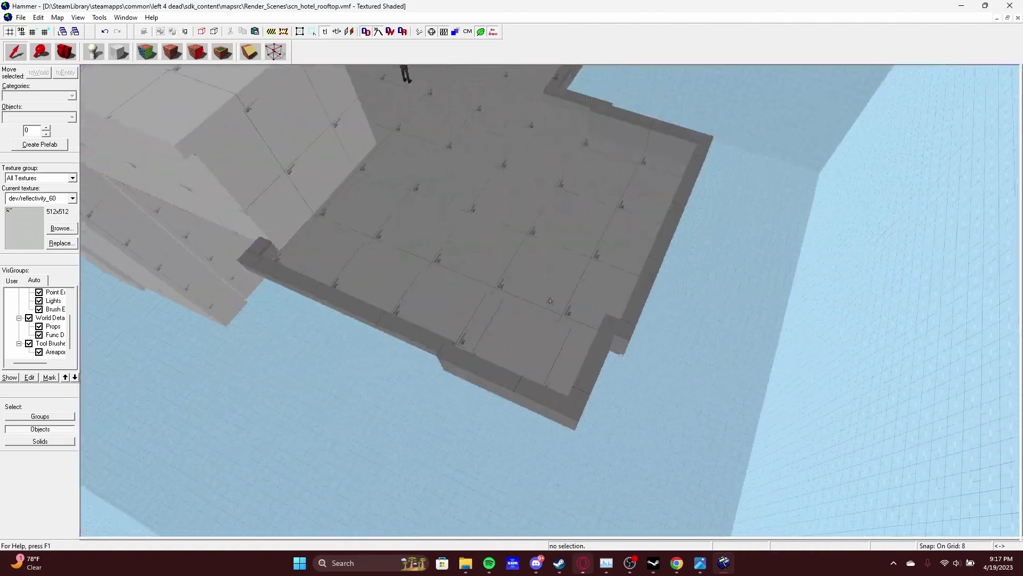
pyautogui.hotkey('ctrl', 'a')
pyautogui.hotkey('shift', 'a')
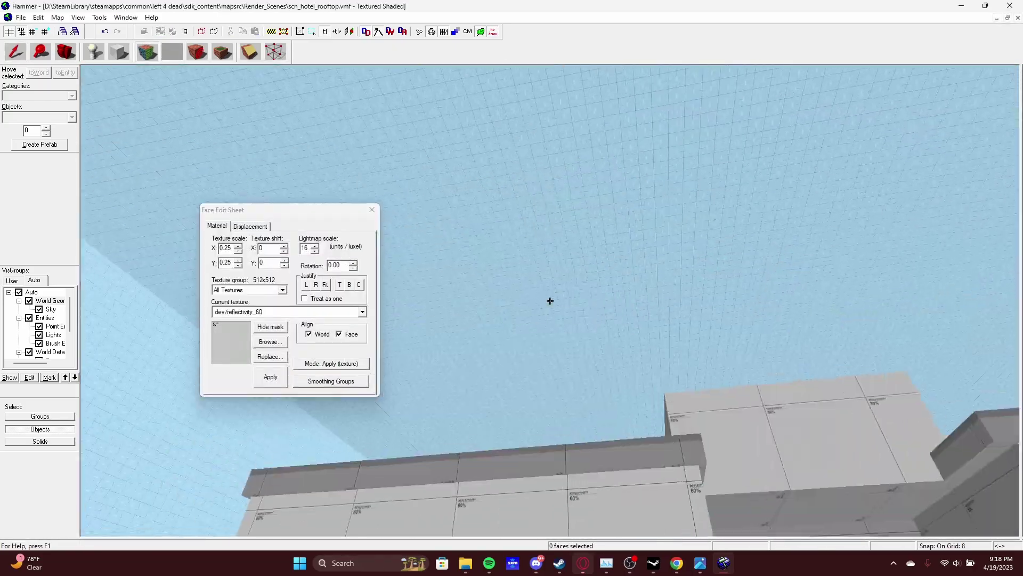
pyautogui.press('pagedown')
pyautogui.press('pagedown')
pyautogui.press('pagedown')
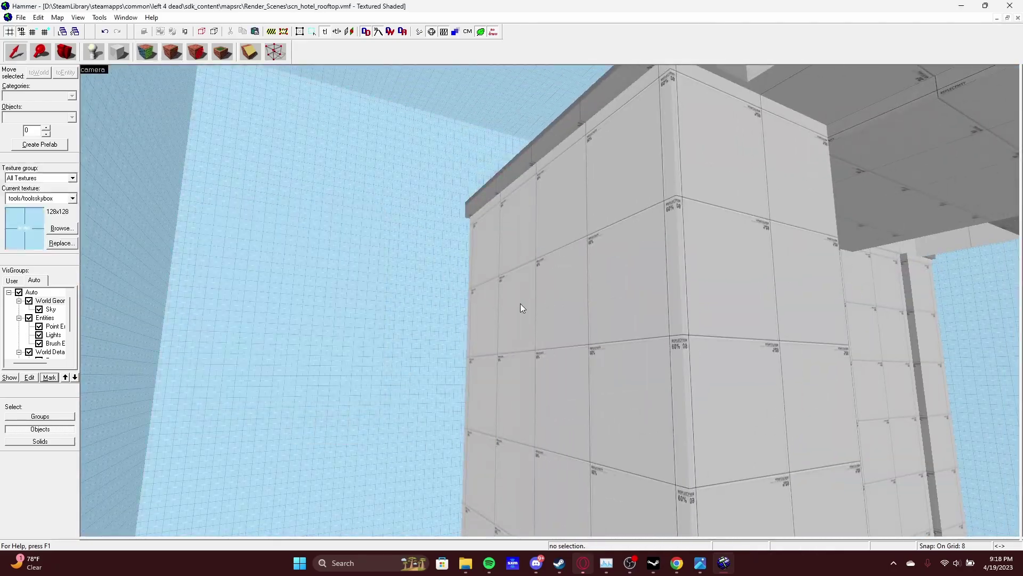
pyautogui.press('pagedown')
pyautogui.click(479, 243)
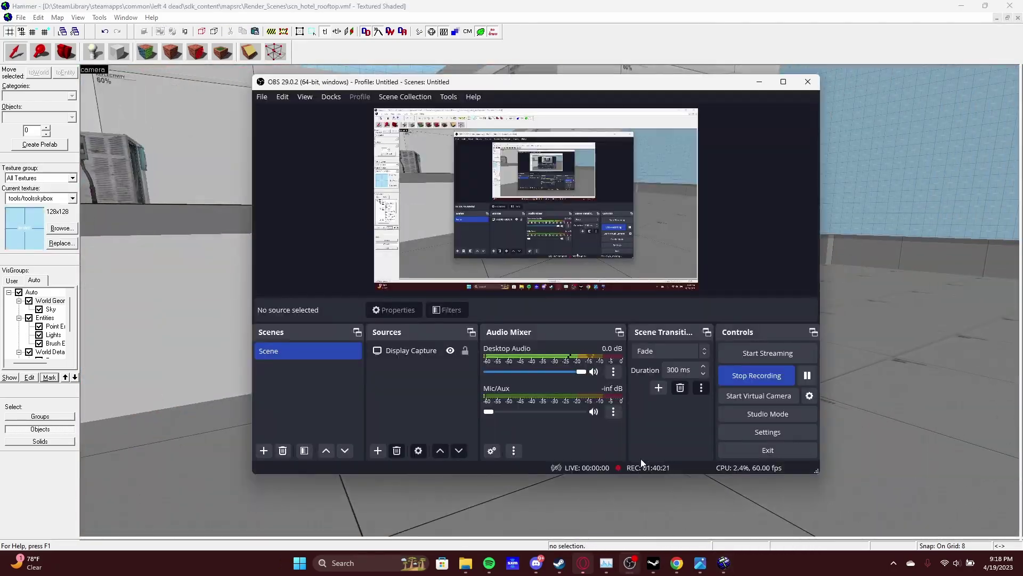
pyautogui.click(1018, 17)
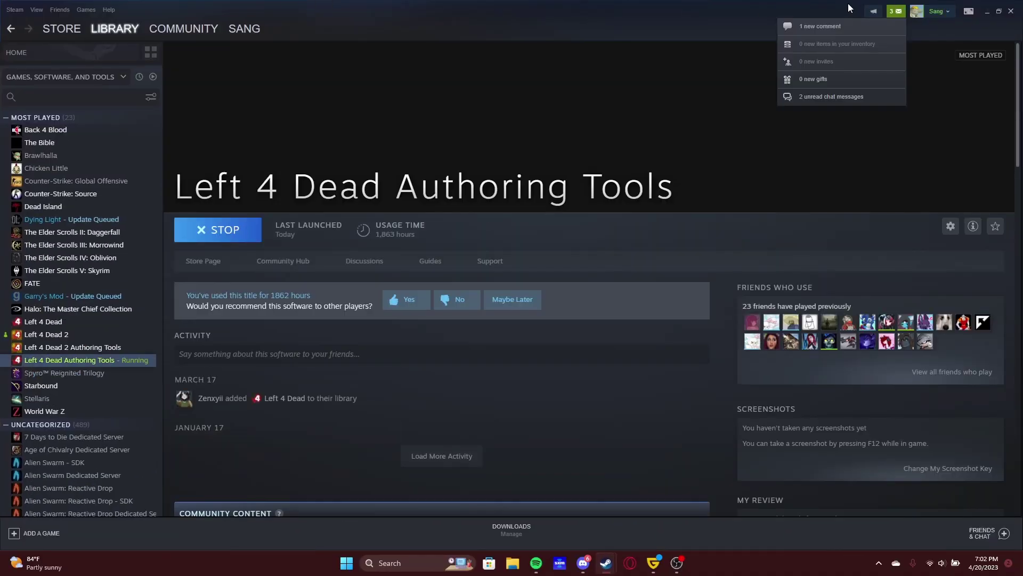
# - Switch to Discord, start sharing the screen in the voice channel, and return to Hammer
pyautogui.click(571, 571)
pyautogui.click(138, 469)
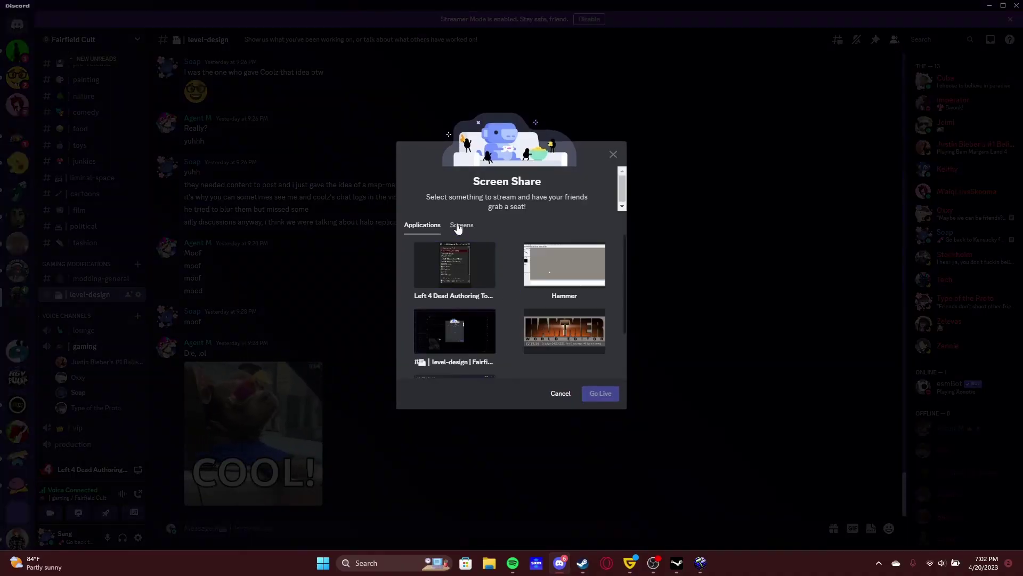
pyautogui.click(600, 404)
pyautogui.hotkey('alt', 'Tab')
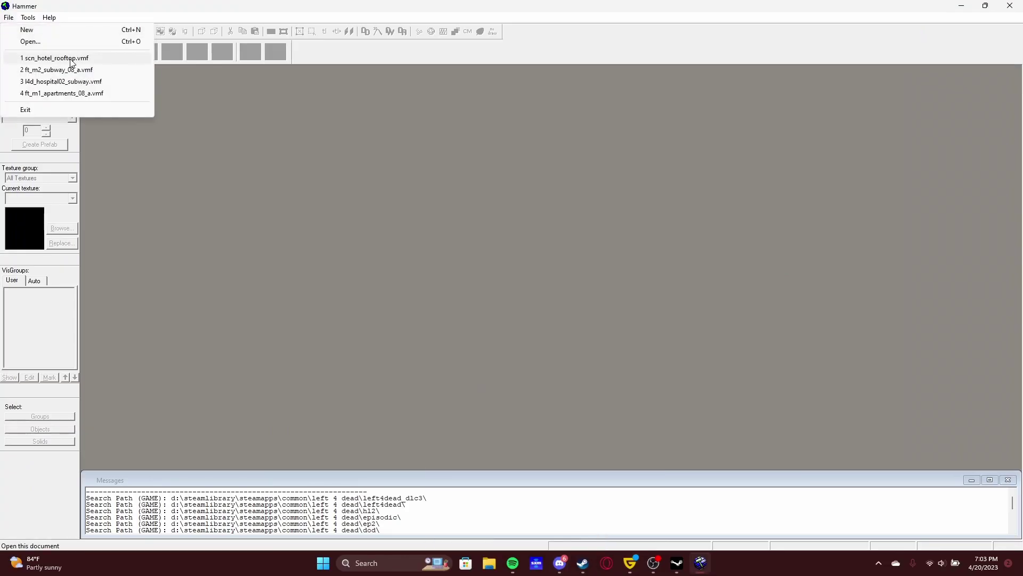
# - Open scn_hotel_rooftop.vmf and look through the reference photos in the Las Dunas Rooftop folder
pyautogui.click(80, 62)
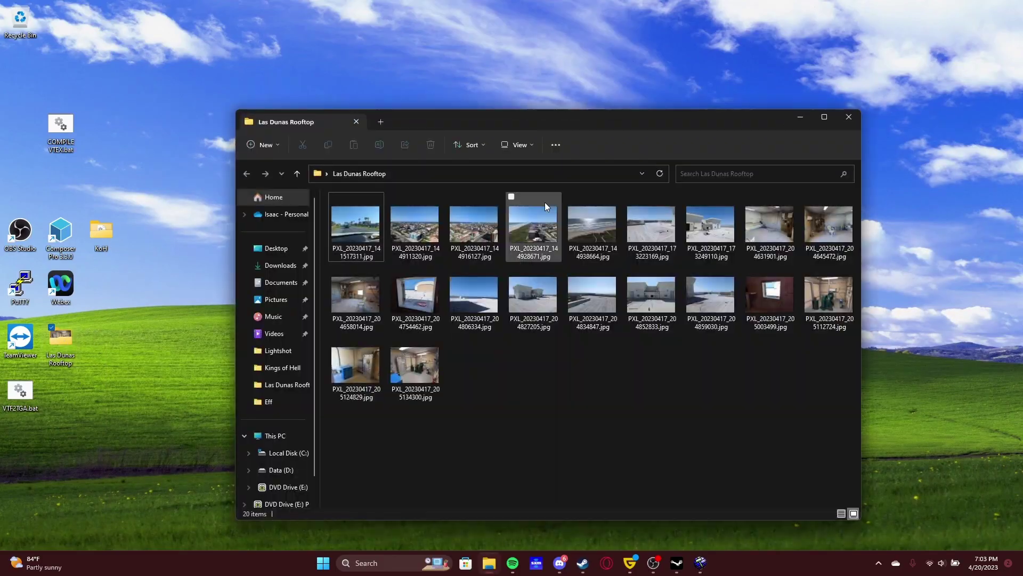
pyautogui.doubleClick(545, 202)
pyautogui.press('Right')
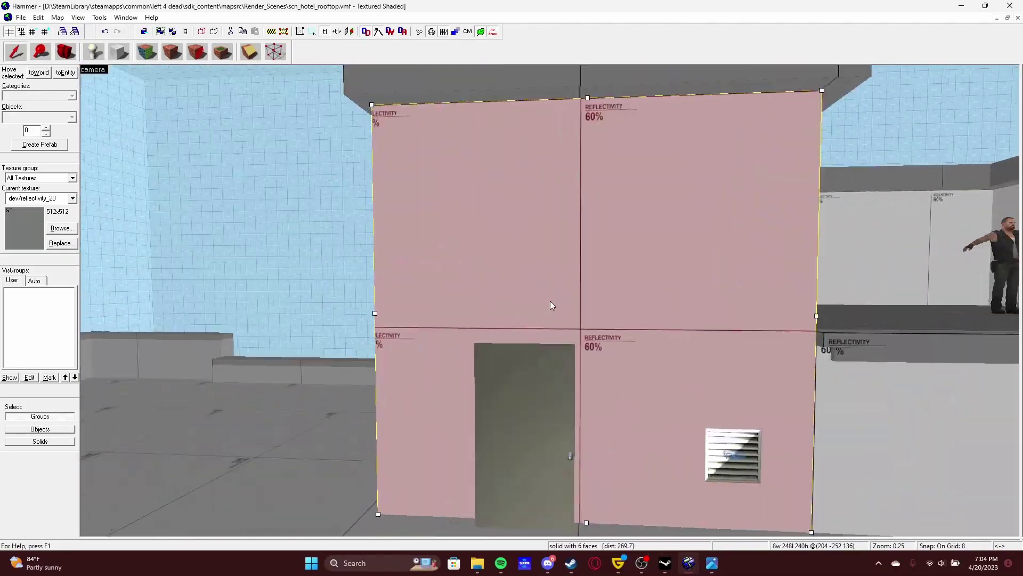
# - Set up the utility building's doorway with a shadow-disabled rotating metal door and texture its face with tools/black at 0.25 scale
pyautogui.hotkey('ctrl', 'space')
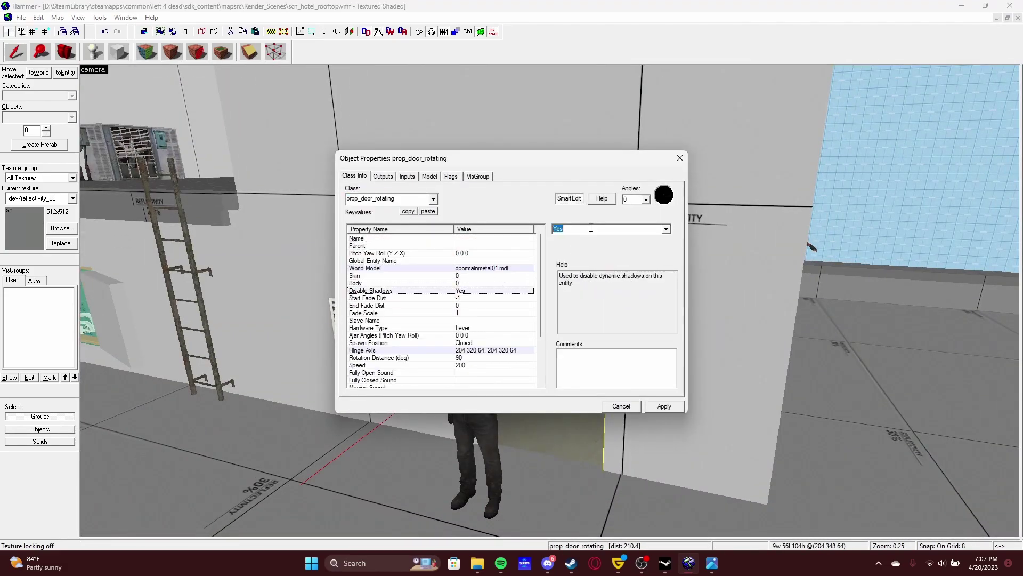
pyautogui.scroll(-3, 437, 240)
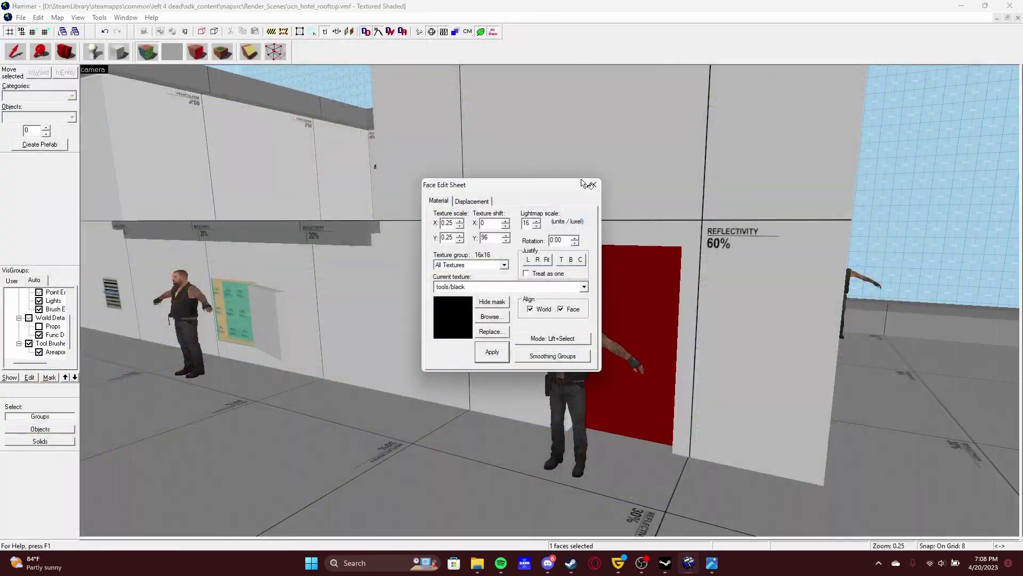
pyautogui.click(592, 185)
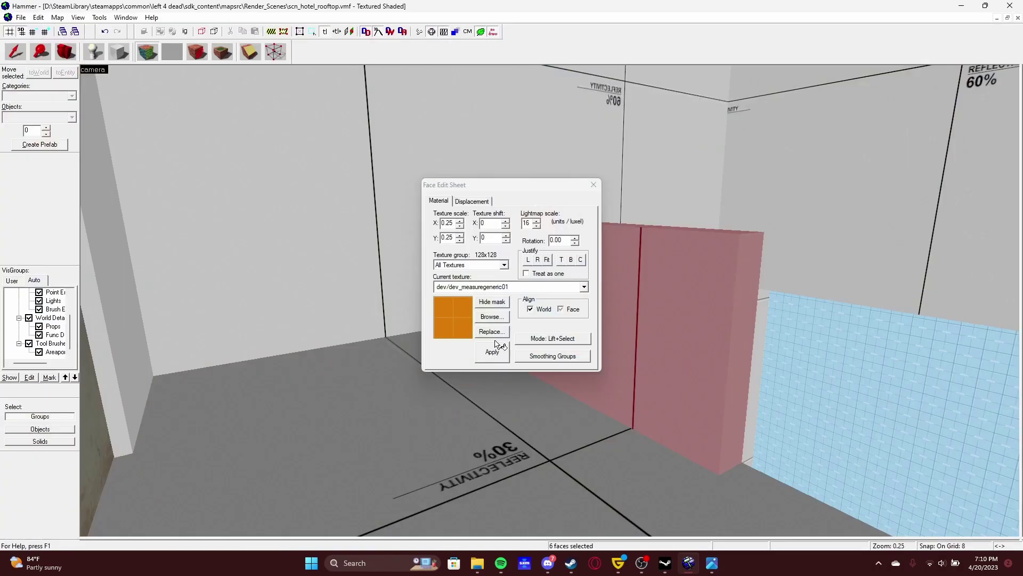
# - Texture all six faces of the selected low wall block with dev/dev_measuregeneric01 at 0.25 scale
pyautogui.click(492, 351)
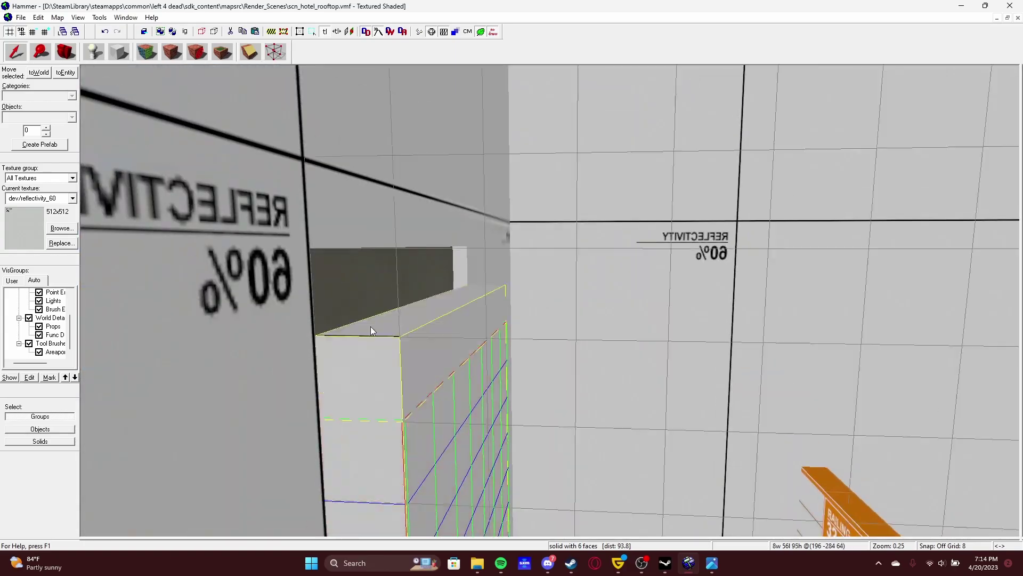
# - Find a roof texture and try buildings/blend_roof_01 at 0.25 scale on the rooftop floor
pyautogui.hotkey('shift', 'a')
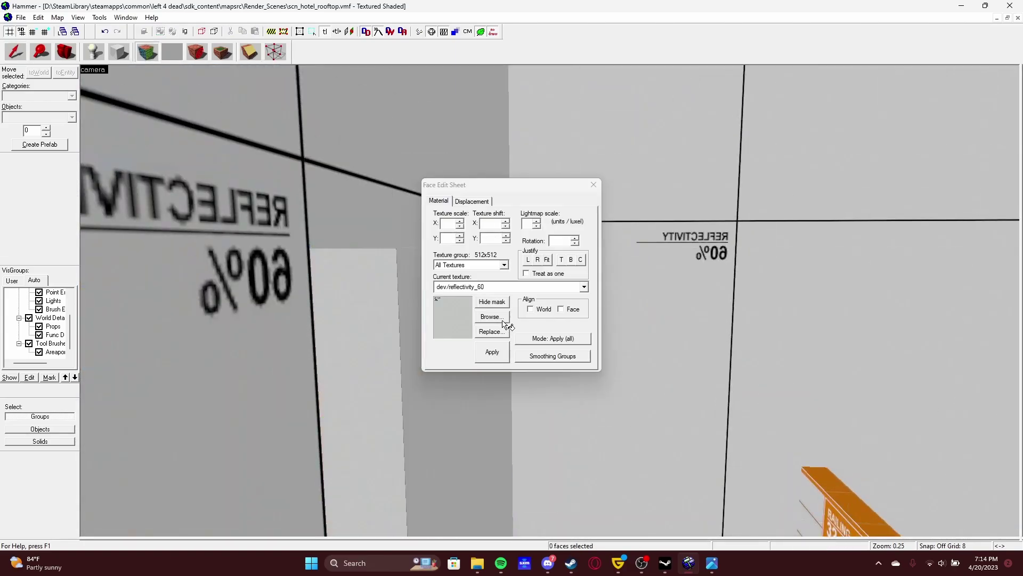
pyautogui.click(501, 316)
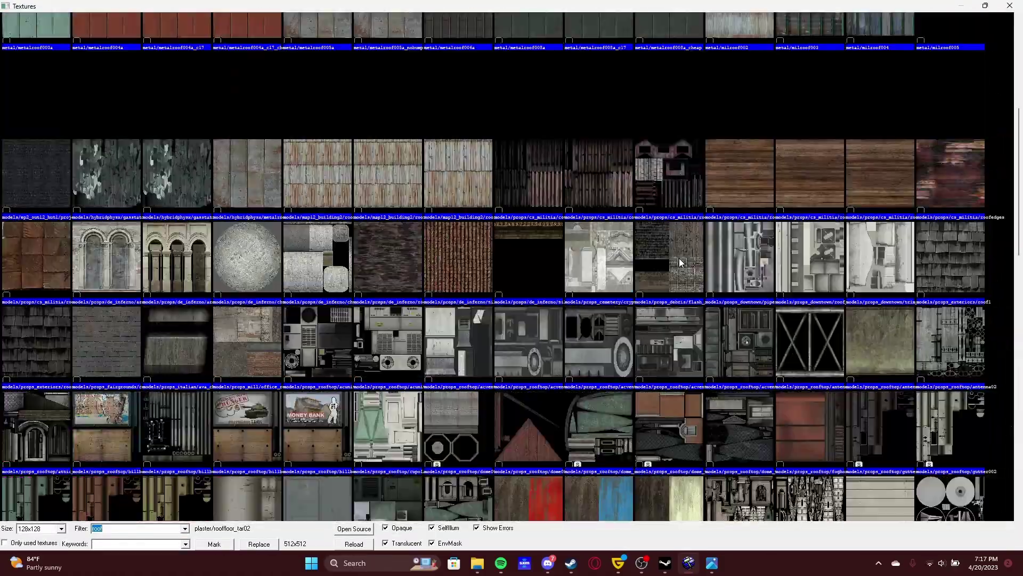
pyautogui.scroll(5, 679, 258)
pyautogui.doubleClick(331, 65)
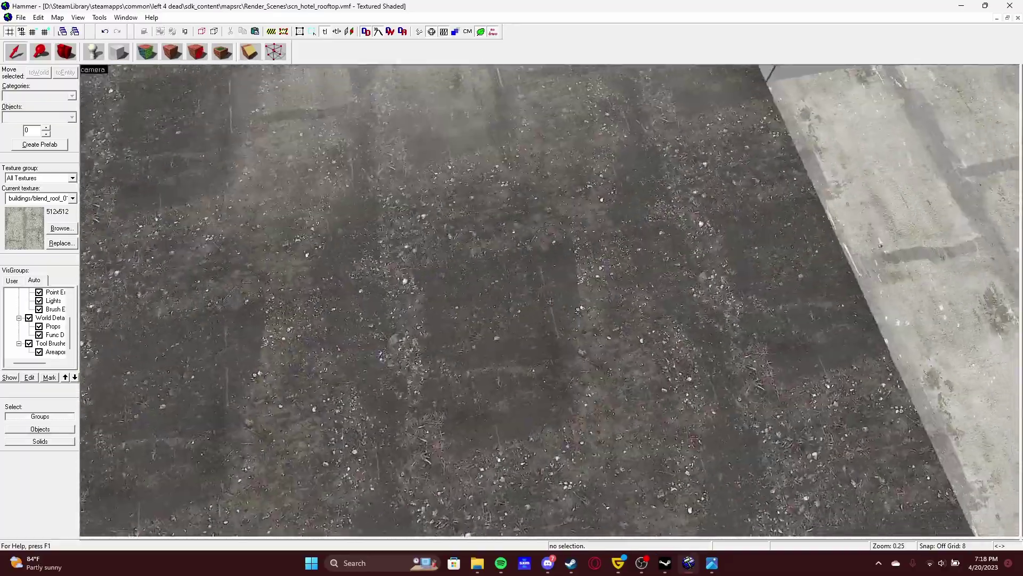
pyautogui.scroll(-5, 210, 163)
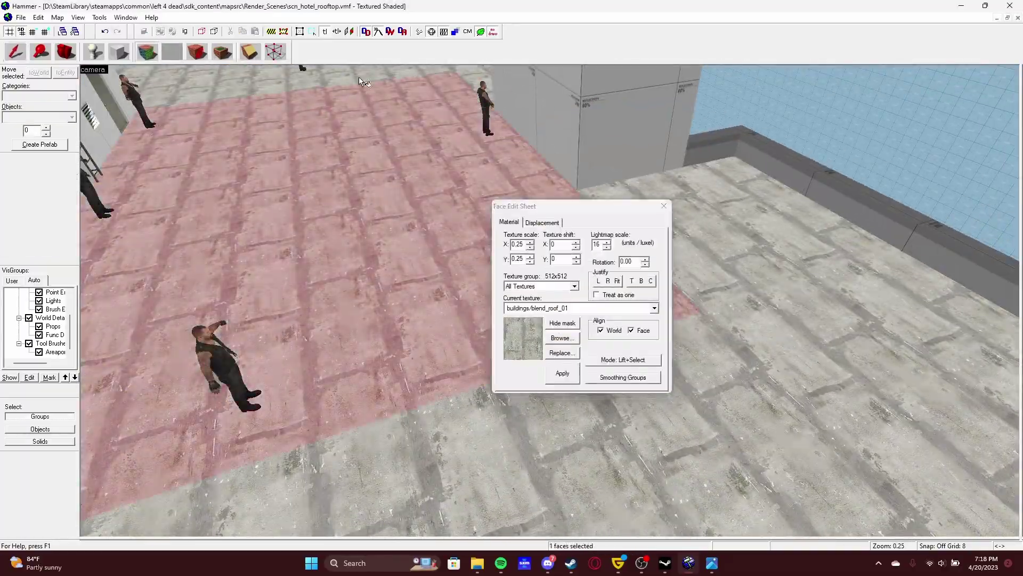
pyautogui.moveTo(359, 76); pyautogui.dragTo(347, 277)
# - Retexture the rooftop floor, trying buildings/tar_paper_ext_01 and browsing the fairfield textures for an alternative
pyautogui.click(563, 338)
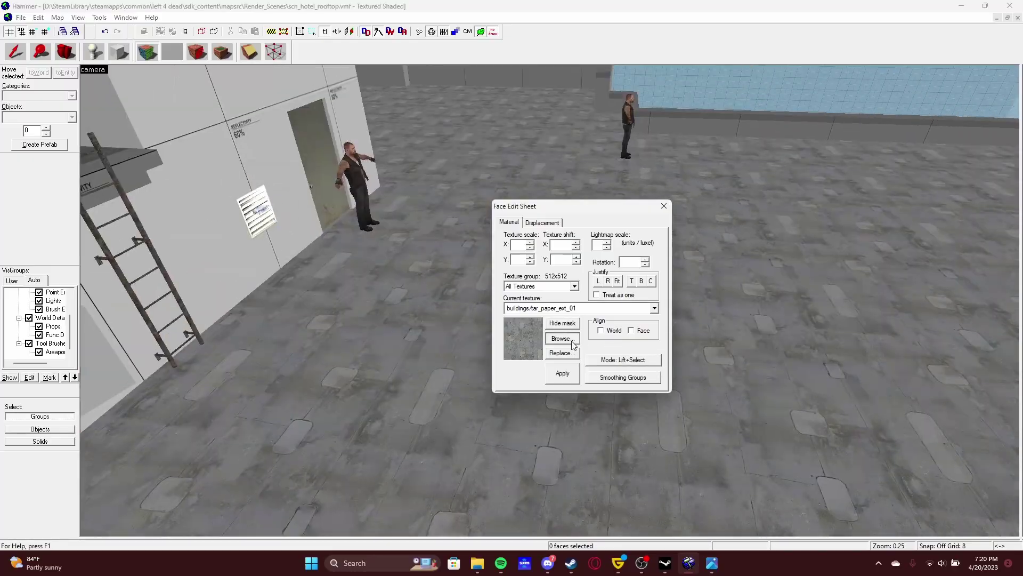
pyautogui.click(561, 338)
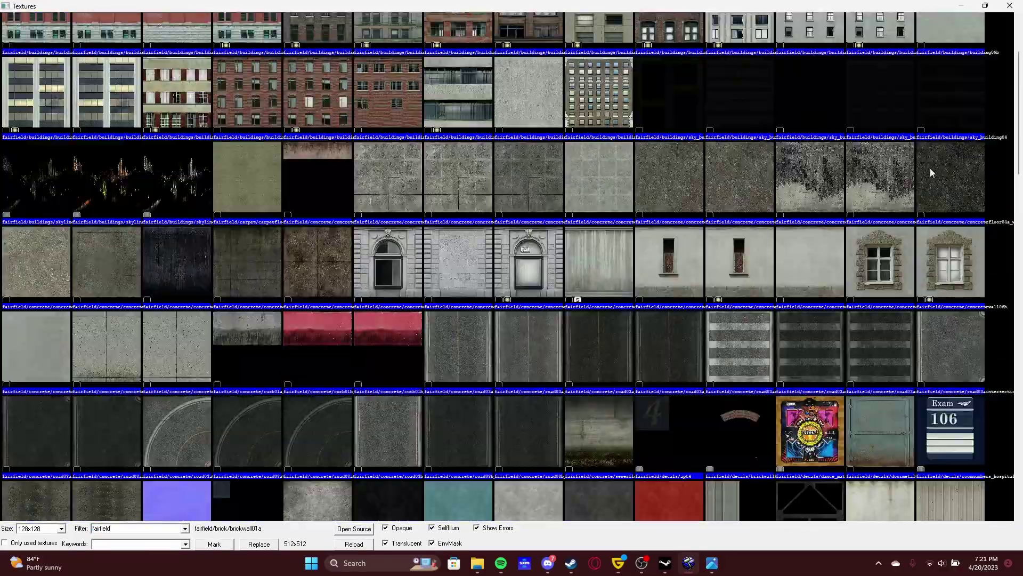
pyautogui.scroll(2, 425, 310)
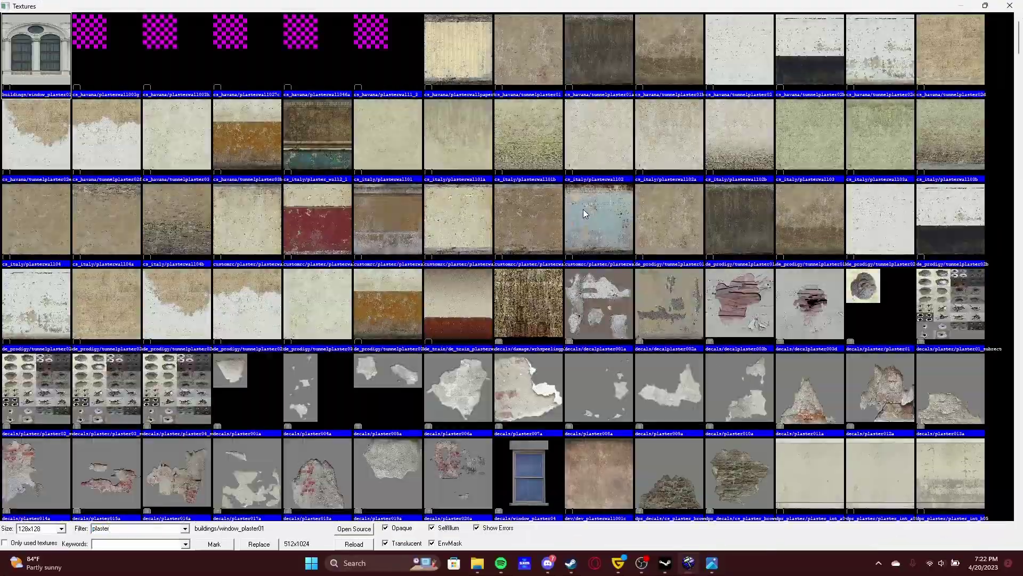
# - Find a plaster texture and try plaster/plaster_ext_01a at 0.25 scale on the vented wall of the utility building
pyautogui.scroll(-10, 499, 232)
pyautogui.scroll(-15, 500, 237)
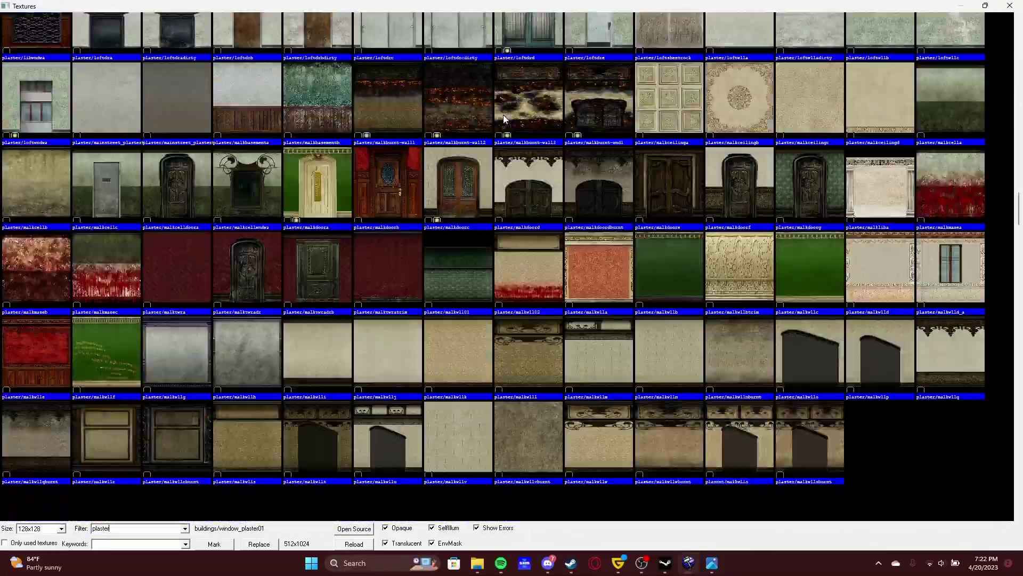
pyautogui.scroll(-8, 516, 147)
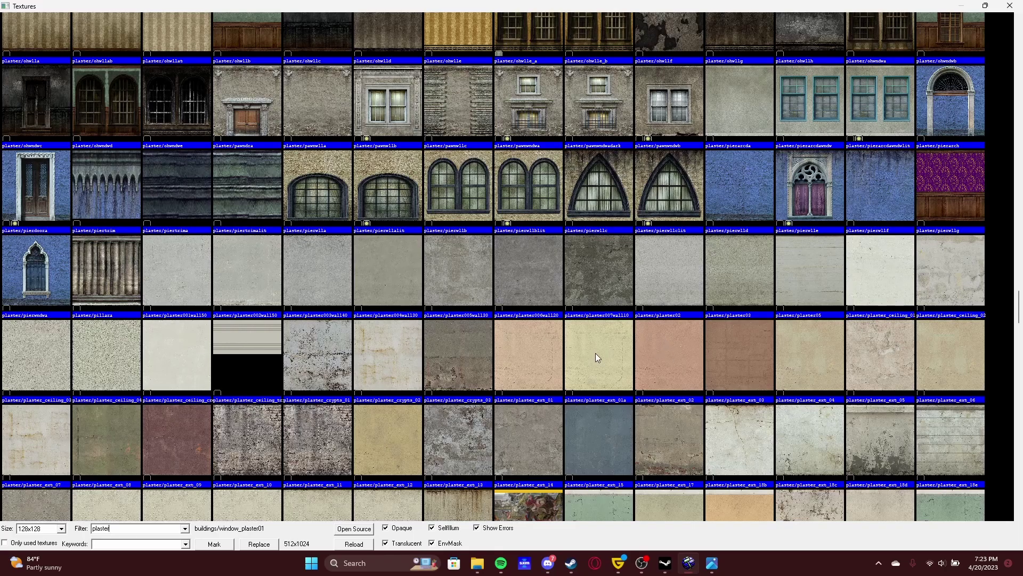
pyautogui.doubleClick(644, 364)
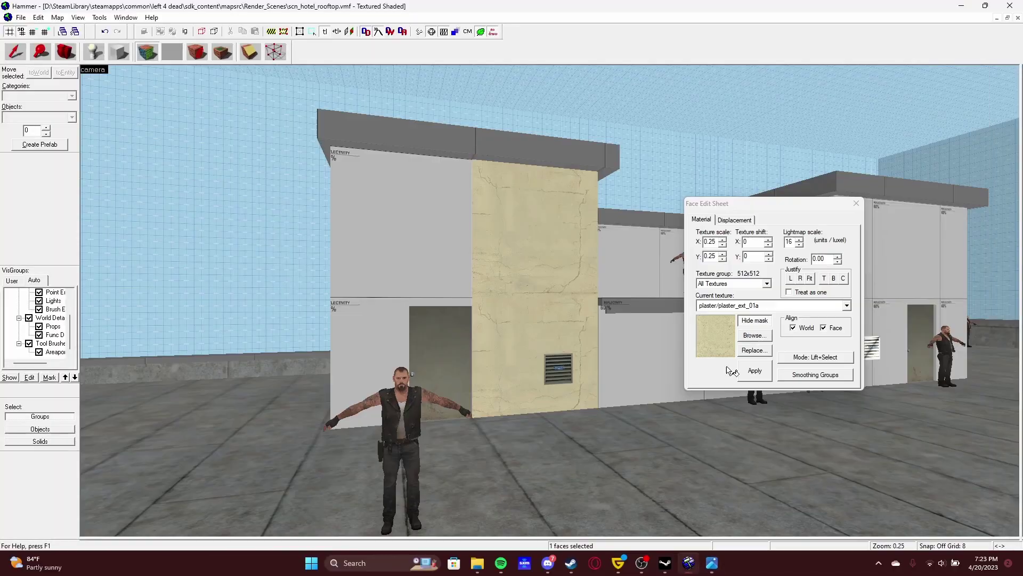
# - Texture the utility building's exterior walls with plaster/plaster_ext_20 at 0.25 scale, applying both texture and values
pyautogui.click(737, 401)
pyautogui.doubleClick(120, 219)
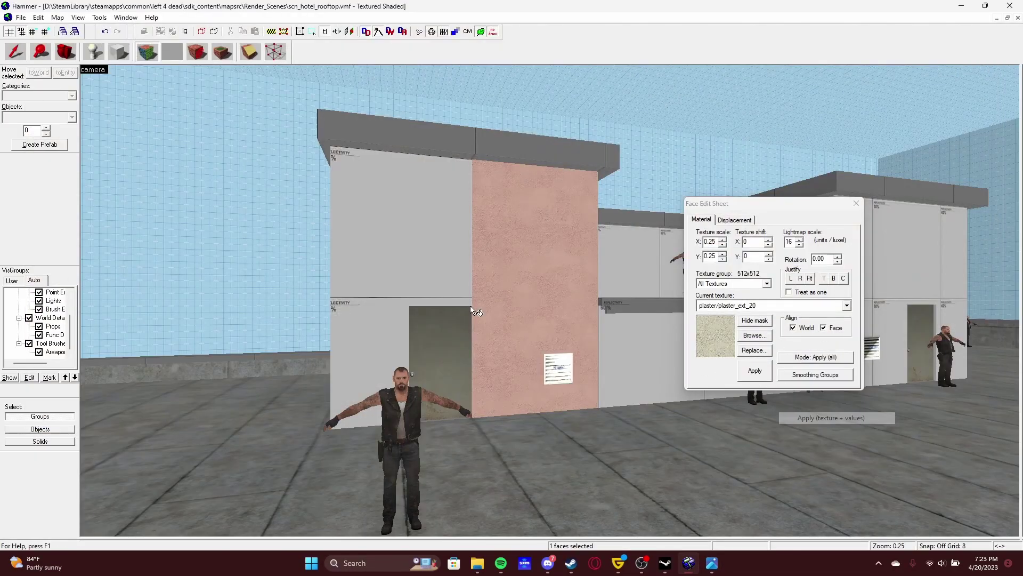
pyautogui.click(834, 418)
pyautogui.press('z')
pyautogui.press('w')
pyautogui.press('z')
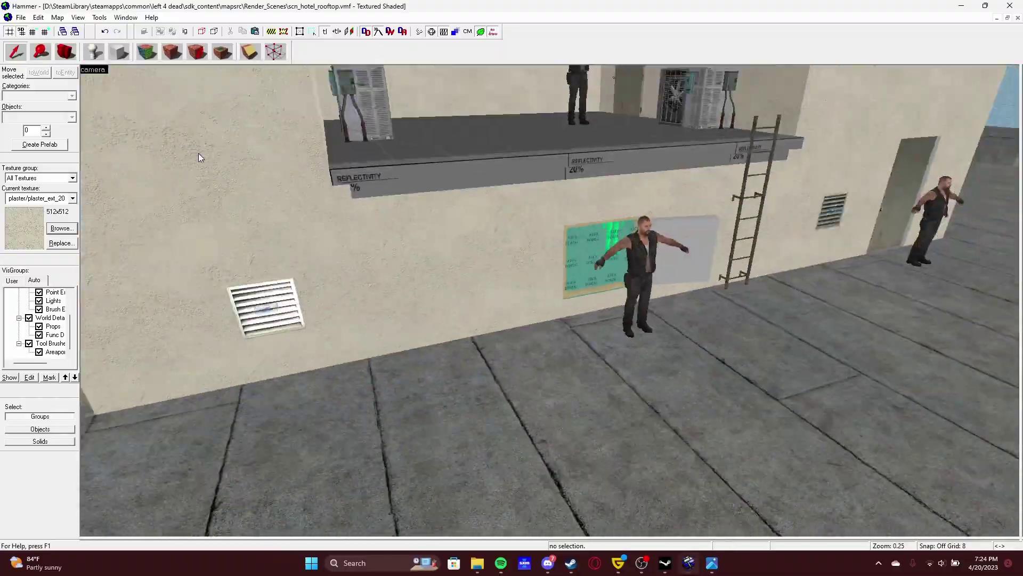
# - Search the prop models for "unit" and preview props_rooftop\acunit01.mdl and props_c17\shelfunit01a.mdl
pyautogui.hotkey('alt', 'Return')
pyautogui.click(567, 241)
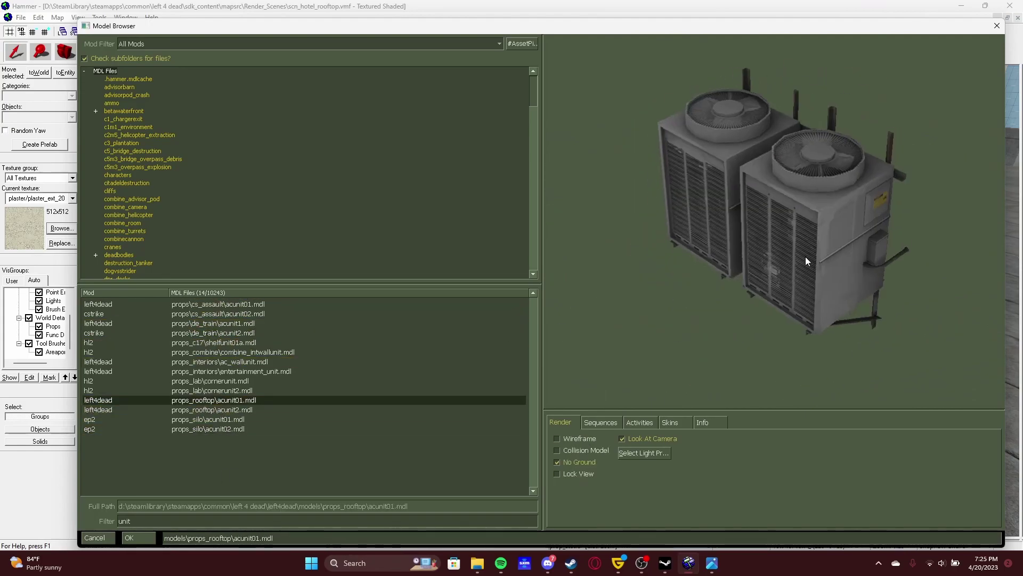
pyautogui.click(213, 343)
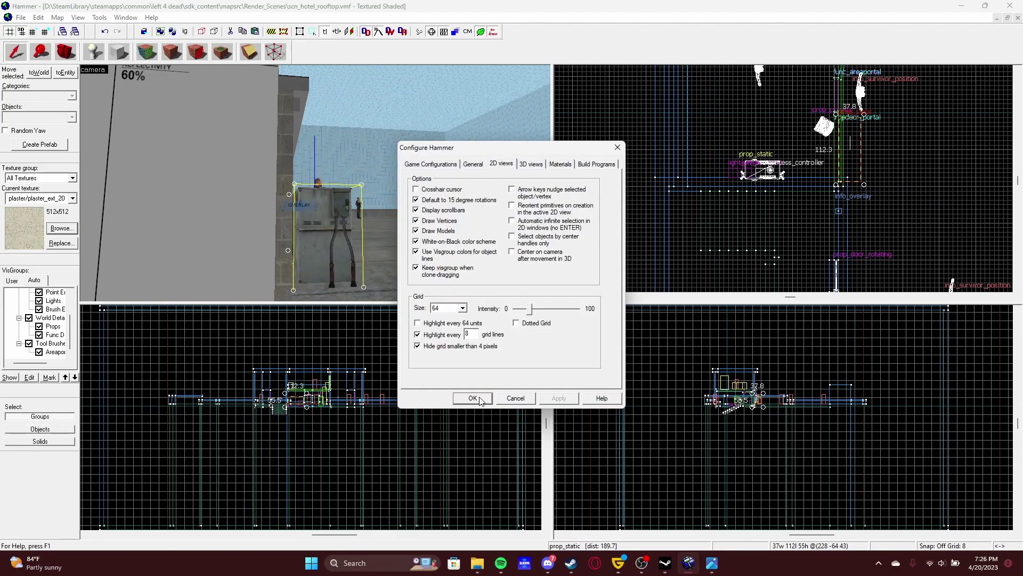
# - Confirm the Hammer 2D view options with a grid size of 64 and every 8 grid lines highlighted
pyautogui.click(472, 398)
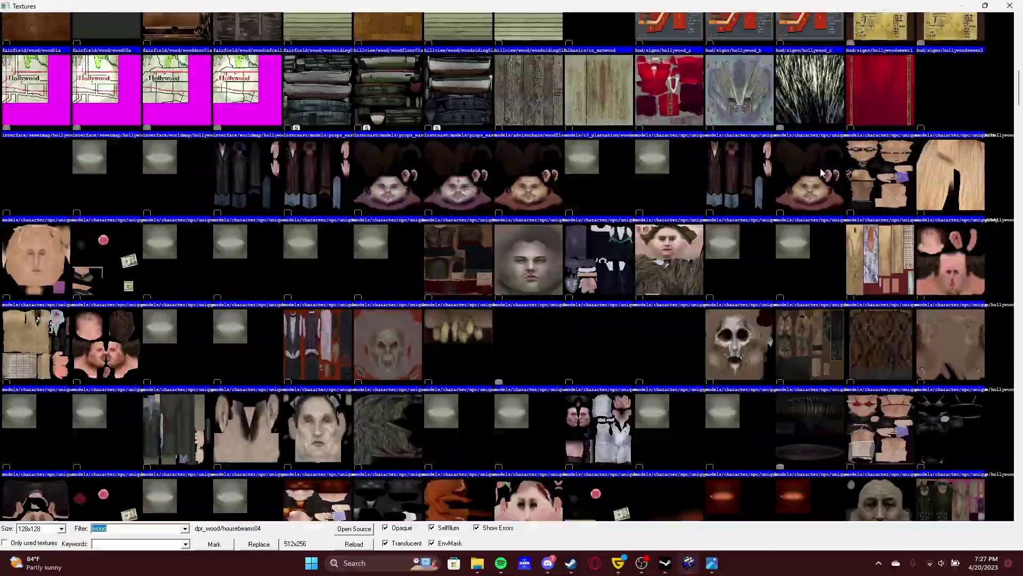
# - Browse the texture library filtered by wood and by concrete for a suitable surface material
pyautogui.scroll(-5, 642, 215)
pyautogui.scroll(-5, 642, 216)
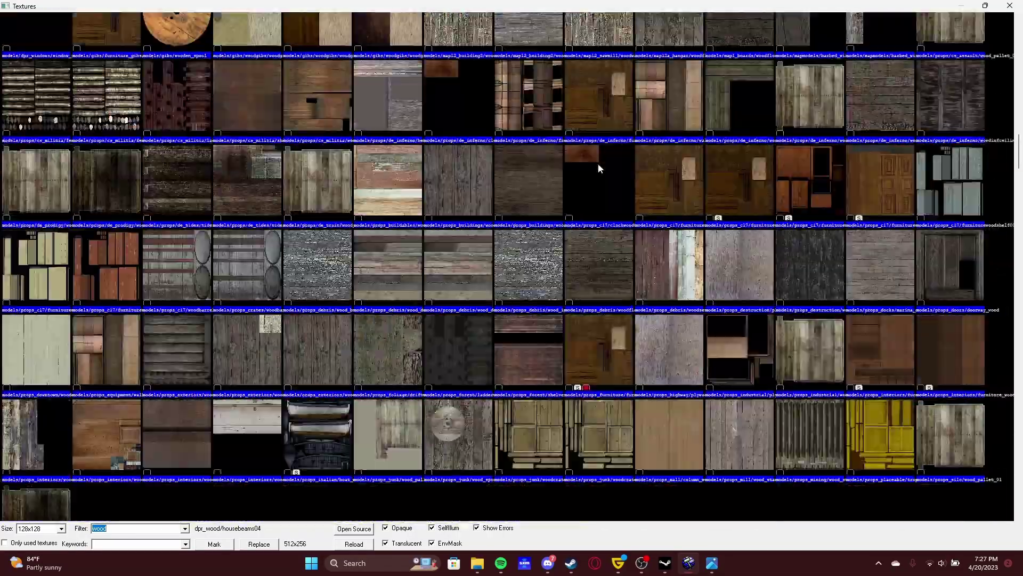
pyautogui.scroll(-10, 598, 163)
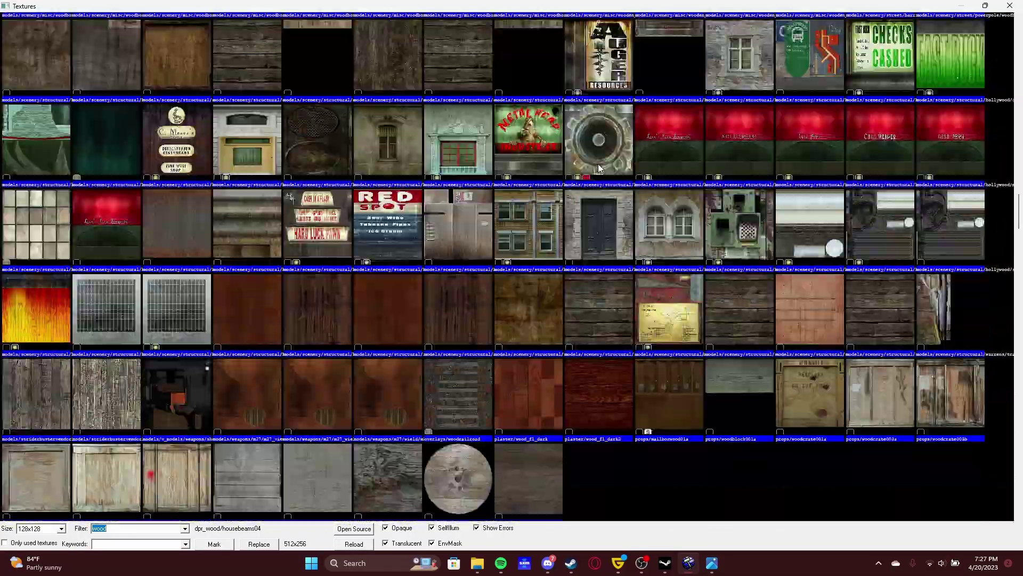
pyautogui.click(602, 149)
pyautogui.scroll(-2, 603, 149)
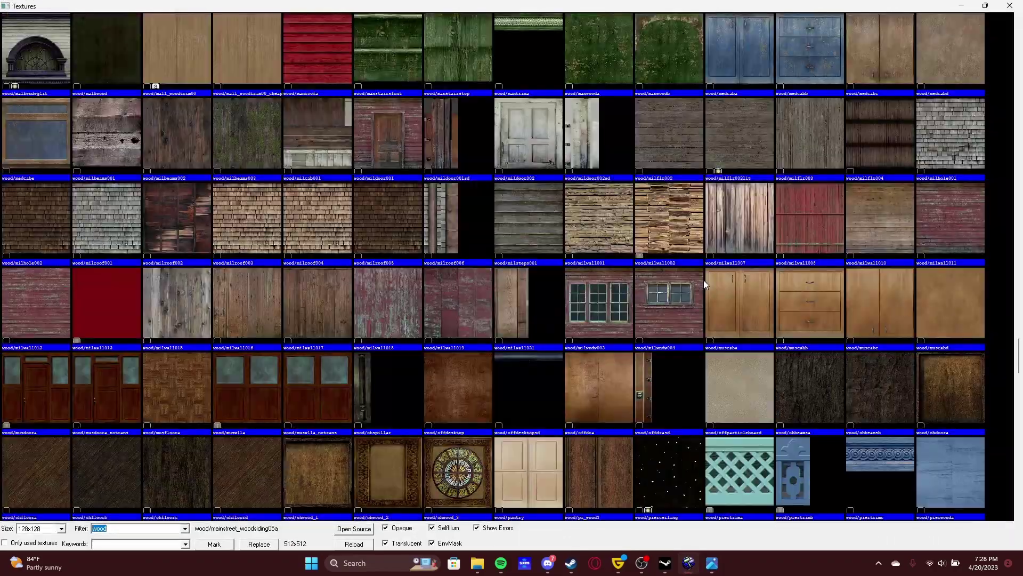
pyautogui.scroll(-2, 703, 279)
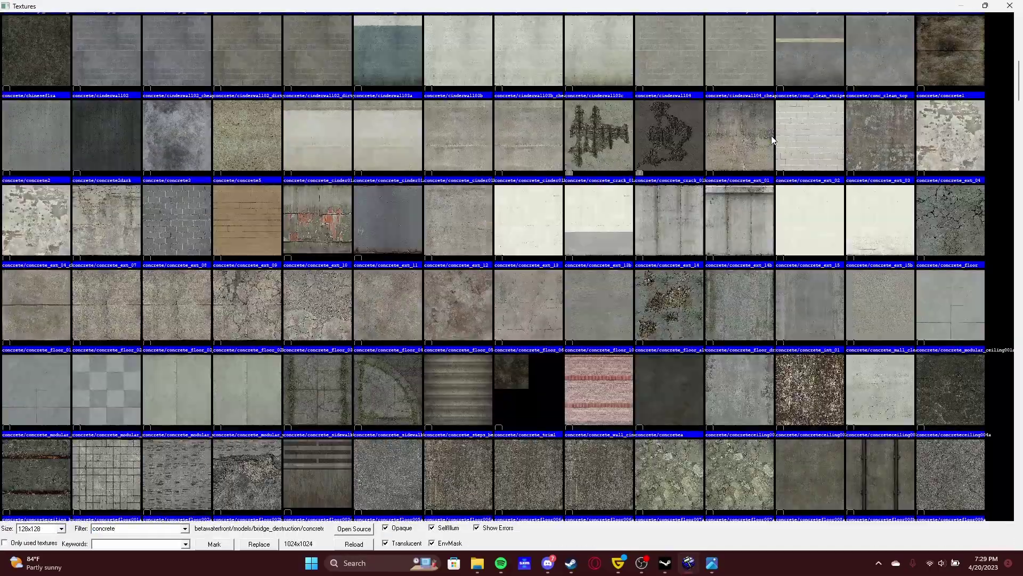
pyautogui.scroll(-10, 592, 222)
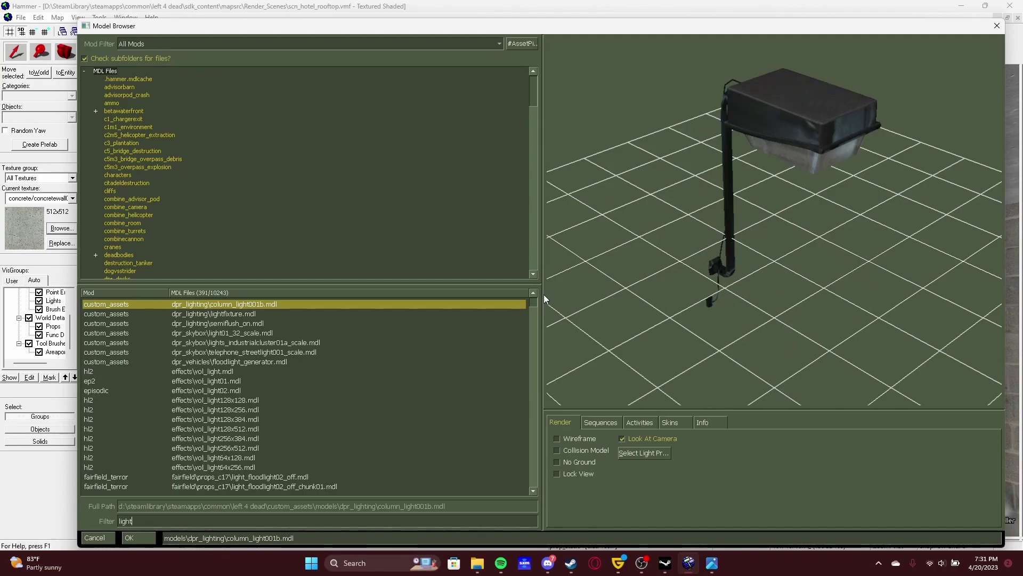
# - Preview the prop models filtered by "light", from dpr_lighting\column_light001b.mdl through props_lighting\light_shop.mdl, for a suitable rooftop fixture
pyautogui.press('Down')
pyautogui.press('Down')
pyautogui.press('Down')
pyautogui.press('Down')
pyautogui.press('Down')
pyautogui.press('Down')
pyautogui.press('Down')
pyautogui.press('Down')
pyautogui.press('Down')
pyautogui.press('Down')
pyautogui.press('Down')
pyautogui.press('Down')
pyautogui.press('Down')
pyautogui.press('Down')
pyautogui.press('Down')
pyautogui.press('Down')
pyautogui.press('Down')
pyautogui.press('Down')
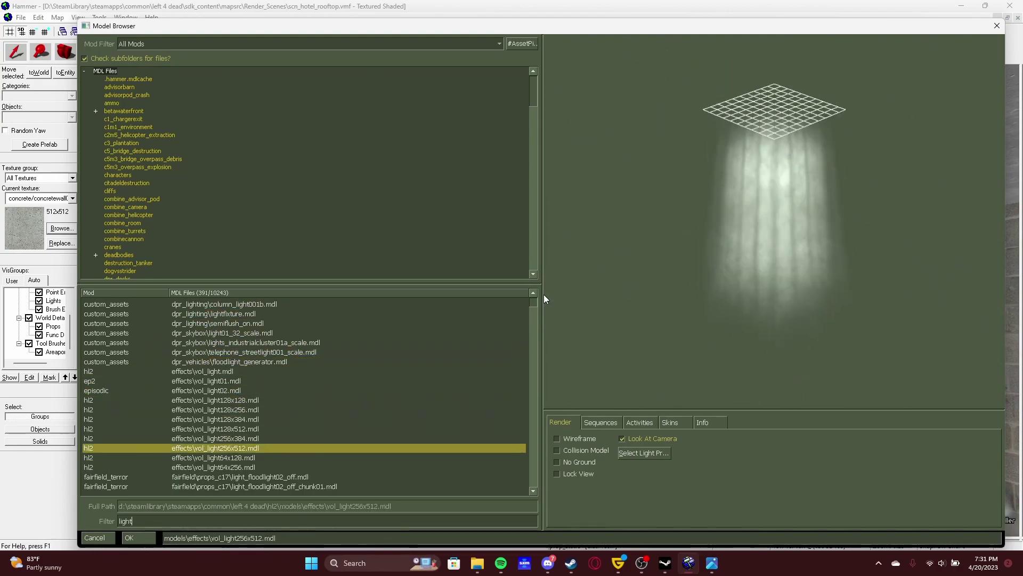
pyautogui.press('Up')
pyautogui.press('Up')
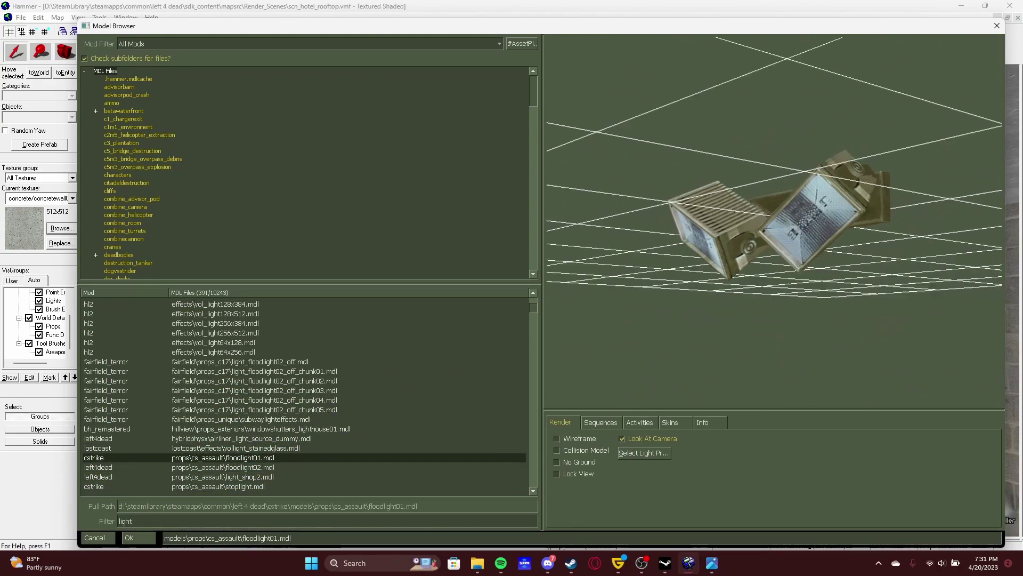
pyautogui.press('Down')
pyautogui.press('Down')
pyautogui.press('Down')
pyautogui.press('Down')
pyautogui.press('Down')
pyautogui.press('Down')
pyautogui.press('Down')
pyautogui.press('Down')
pyautogui.press('Down')
pyautogui.press('Down')
pyautogui.press('Down')
pyautogui.press('Down')
pyautogui.press('Down')
pyautogui.press('Down')
pyautogui.press('Down')
pyautogui.press('Down')
pyautogui.press('Down')
pyautogui.press('Down')
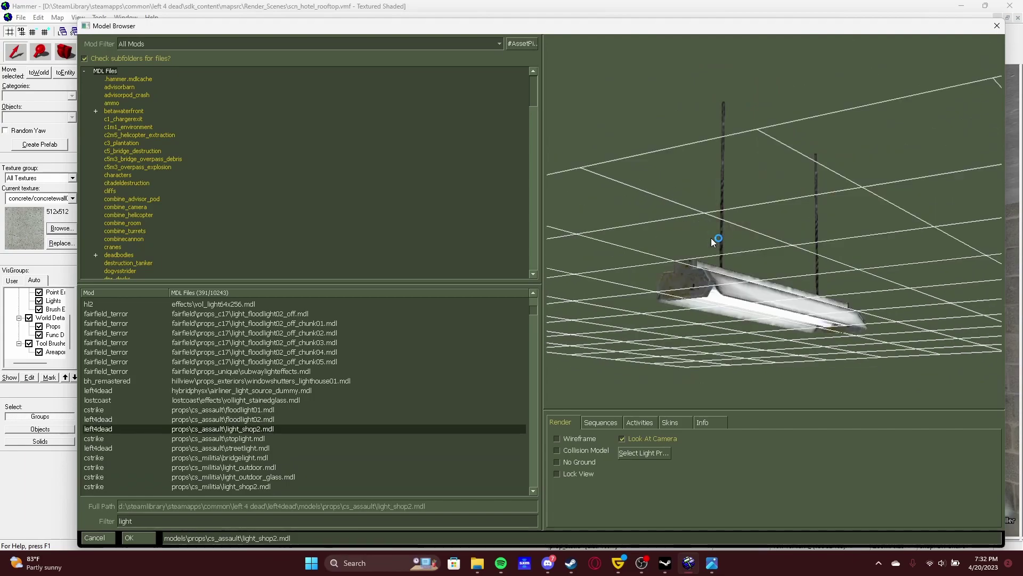
pyautogui.press('Down')
pyautogui.press('Down')
pyautogui.press('Down')
pyautogui.press('Down')
pyautogui.press('Down')
pyautogui.press('Down')
pyautogui.press('Down')
pyautogui.press('Down')
pyautogui.press('Down')
pyautogui.press('Down')
pyautogui.press('Down')
pyautogui.press('Down')
pyautogui.press('Down')
pyautogui.press('Down')
pyautogui.press('Down')
pyautogui.press('Down')
pyautogui.press('Down')
pyautogui.press('Down')
pyautogui.press('Down')
pyautogui.press('Down')
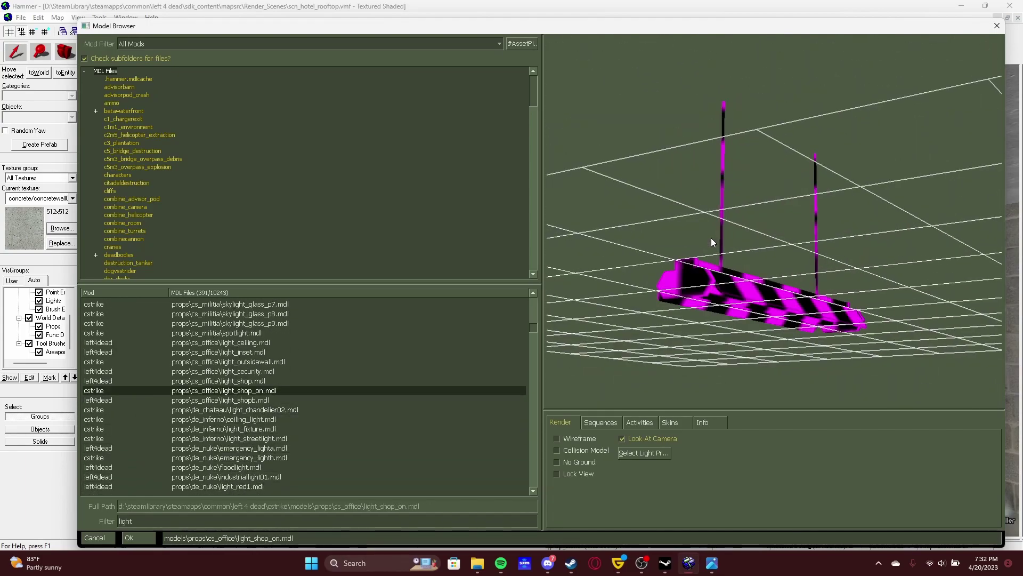
pyautogui.press('Down')
pyautogui.press('Down')
pyautogui.press('Down')
pyautogui.press('Down')
pyautogui.press('Down')
pyautogui.press('Down')
pyautogui.press('Down')
pyautogui.press('Down')
pyautogui.press('Down')
pyautogui.press('Down')
pyautogui.press('Down')
pyautogui.press('Down')
pyautogui.press('Down')
pyautogui.press('Down')
pyautogui.press('Down')
pyautogui.press('Down')
pyautogui.press('Down')
pyautogui.press('Down')
pyautogui.press('Down')
pyautogui.press('Down')
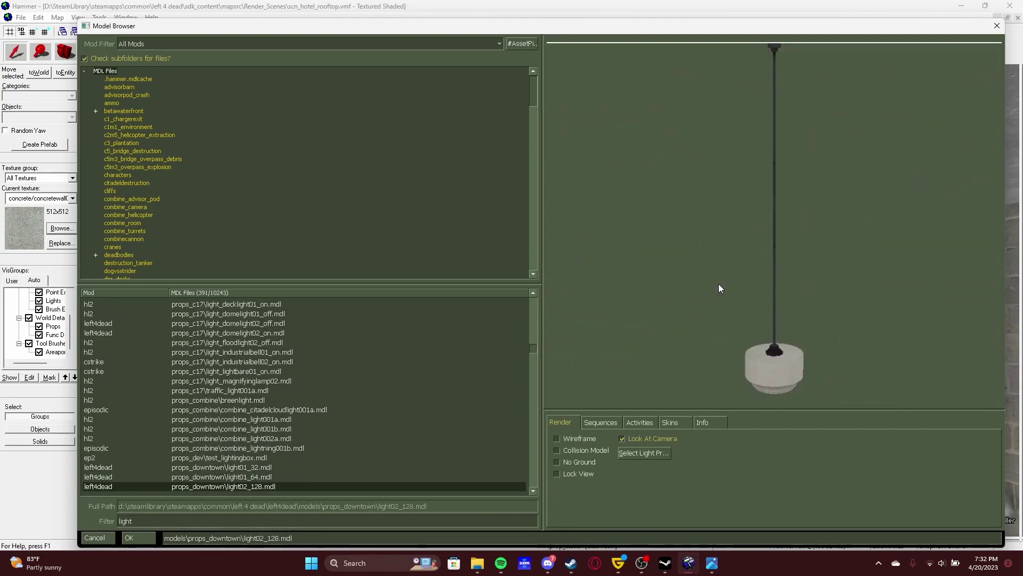
pyautogui.press('Down')
pyautogui.press('Down')
pyautogui.press('Down')
pyautogui.press('Down')
pyautogui.press('Down')
pyautogui.press('Down')
pyautogui.press('Down')
pyautogui.press('Down')
pyautogui.press('Down')
pyautogui.press('Down')
pyautogui.press('Down')
pyautogui.press('Down')
pyautogui.press('Down')
pyautogui.press('Down')
pyautogui.press('Down')
pyautogui.press('Down')
pyautogui.press('Down')
pyautogui.press('Down')
pyautogui.press('Down')
pyautogui.press('Down')
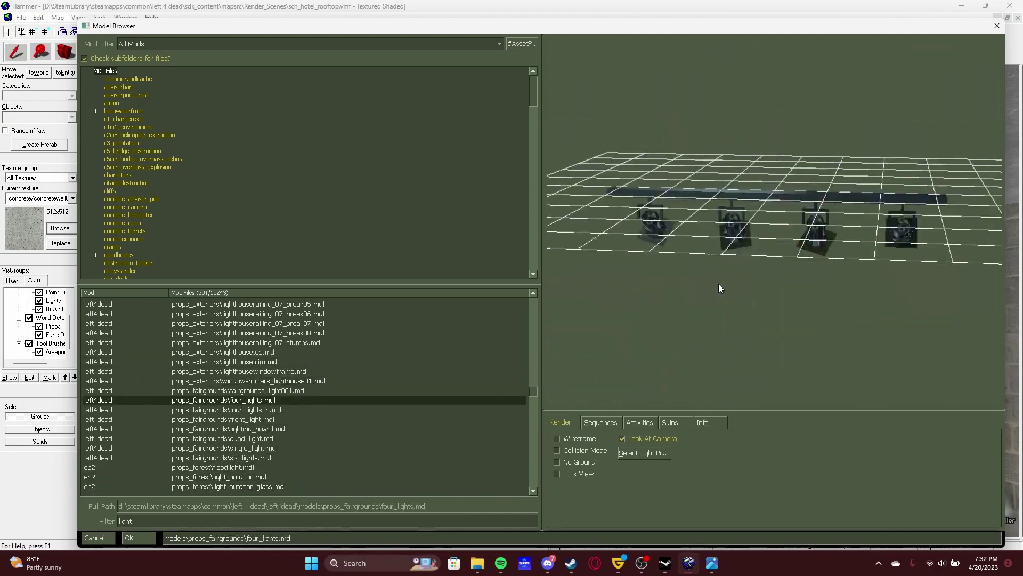
pyautogui.press('Down')
pyautogui.press('Down')
pyautogui.press('Down')
pyautogui.press('Down')
pyautogui.press('Down')
pyautogui.press('Down')
pyautogui.press('Down')
pyautogui.press('Down')
pyautogui.press('Down')
pyautogui.press('Down')
pyautogui.press('Down')
pyautogui.press('Down')
pyautogui.press('Down')
pyautogui.press('Down')
pyautogui.press('Down')
pyautogui.press('Down')
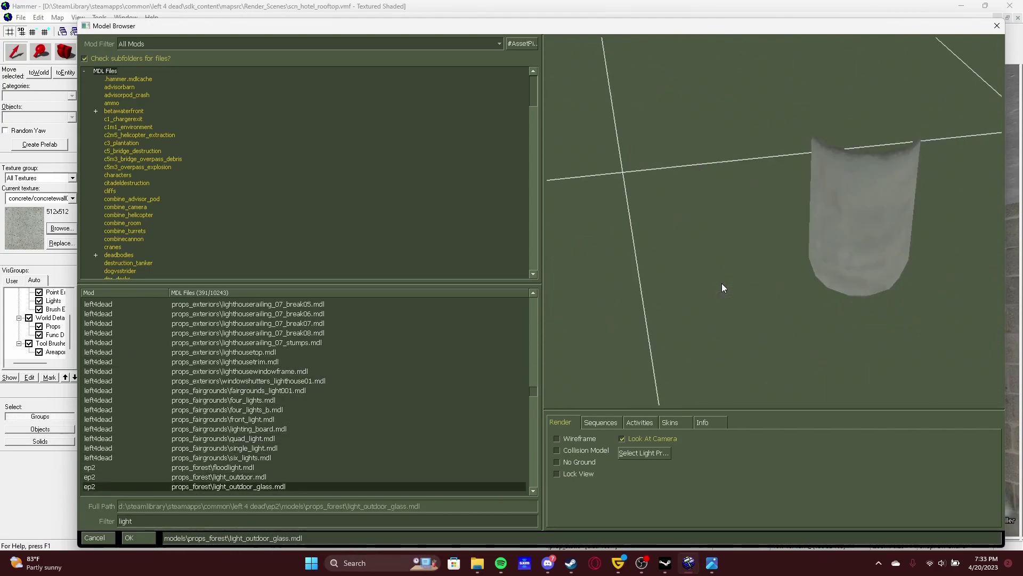
pyautogui.press('Down')
pyautogui.press('Down')
pyautogui.press('Down')
pyautogui.press('Down')
pyautogui.press('Down')
pyautogui.press('Down')
pyautogui.press('Down')
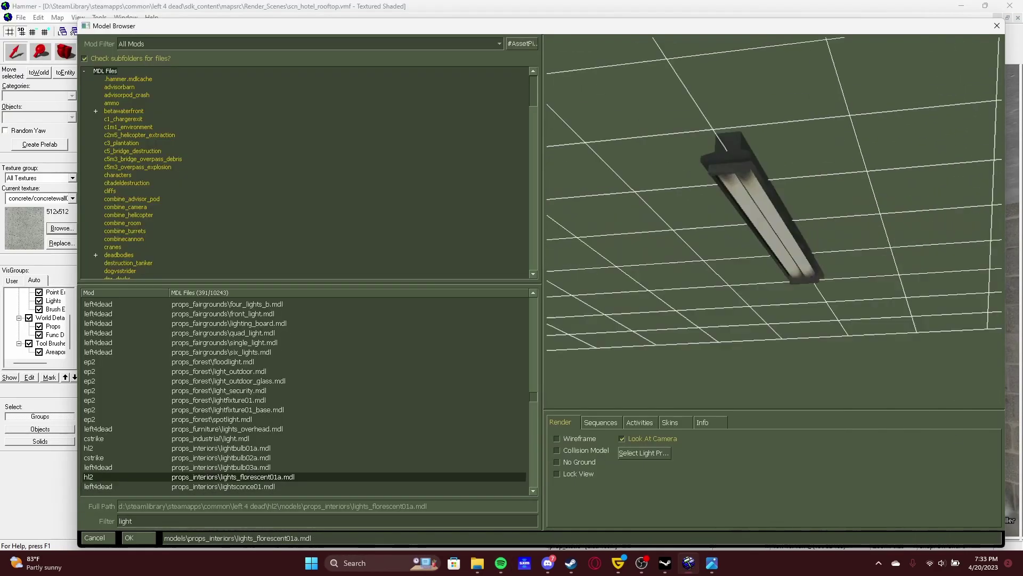
pyautogui.press('Down')
pyautogui.press('Down')
pyautogui.press('Down')
pyautogui.press('Down')
pyautogui.press('Down')
pyautogui.press('Down')
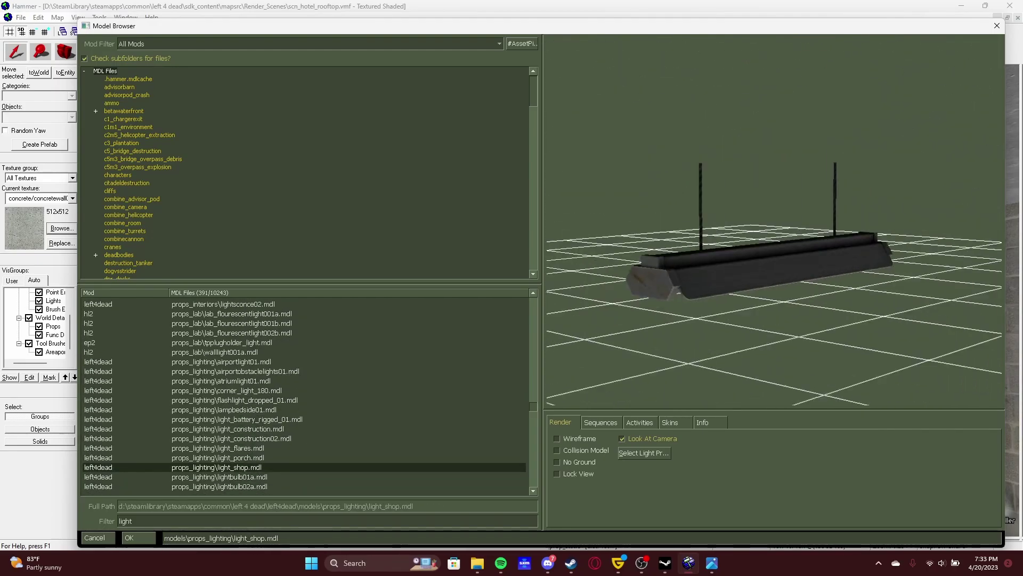
pyautogui.press('Return')
pyautogui.press('Return')
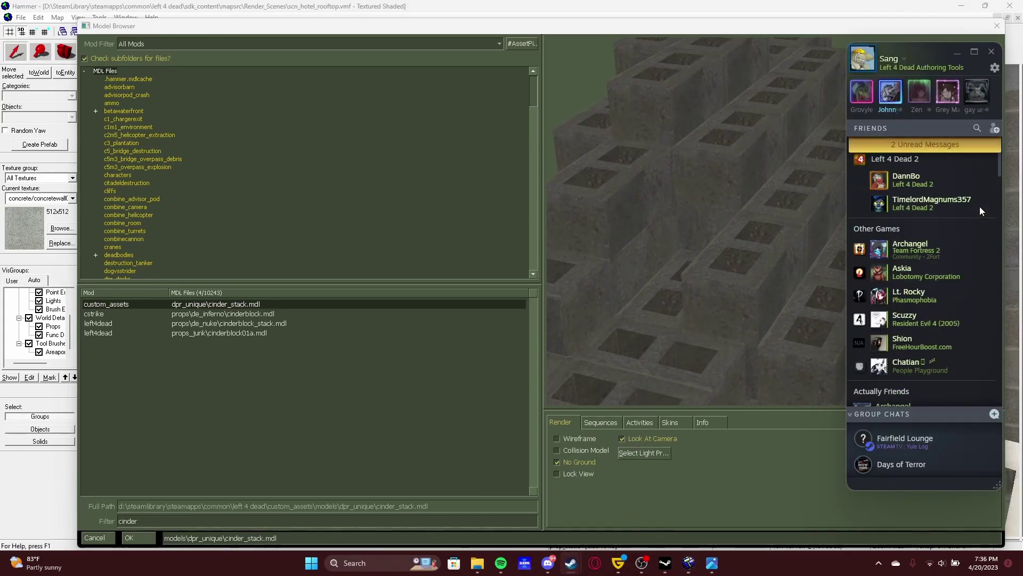
pyautogui.scroll(-3, 944, 270)
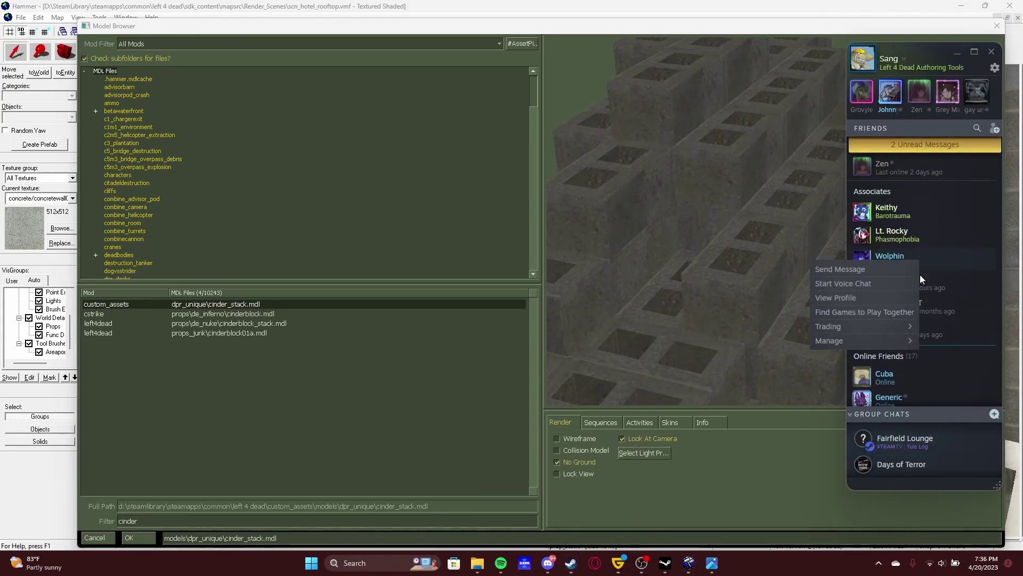
pyautogui.click(920, 272)
# - Search the prop models for "pipe" and for "pipeset", previewing pipe pieces up to props_mill\pipeset08d_512_001a.mdl
pyautogui.click(414, 373)
pyautogui.scroll(-5, 492, 404)
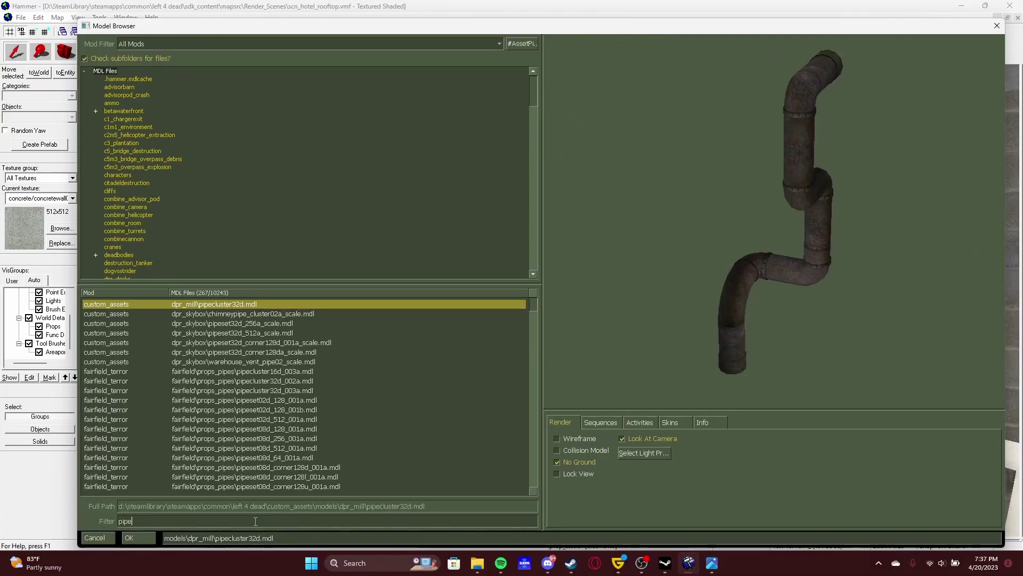
pyautogui.press('Down')
pyautogui.press('Down')
pyautogui.press('Down')
pyautogui.press('Down')
pyautogui.press('Down')
pyautogui.press('Down')
pyautogui.press('Down')
pyautogui.press('Down')
pyautogui.press('Down')
pyautogui.press('Down')
pyautogui.press('Down')
pyautogui.press('Down')
pyautogui.press('Down')
pyautogui.press('Down')
pyautogui.press('Down')
pyautogui.press('Down')
pyautogui.press('Down')
pyautogui.press('Down')
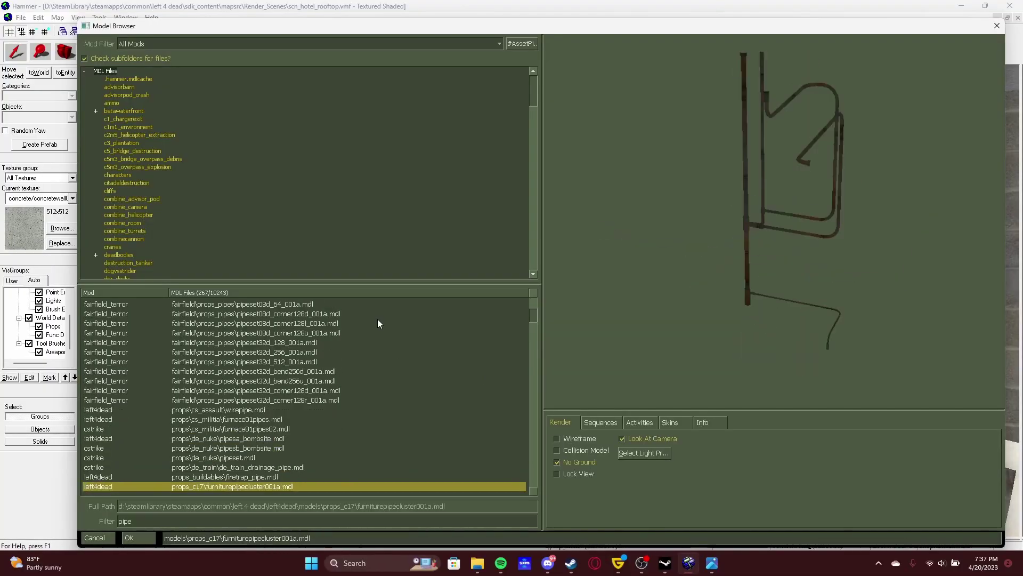
pyautogui.press('Down')
pyautogui.click(231, 325)
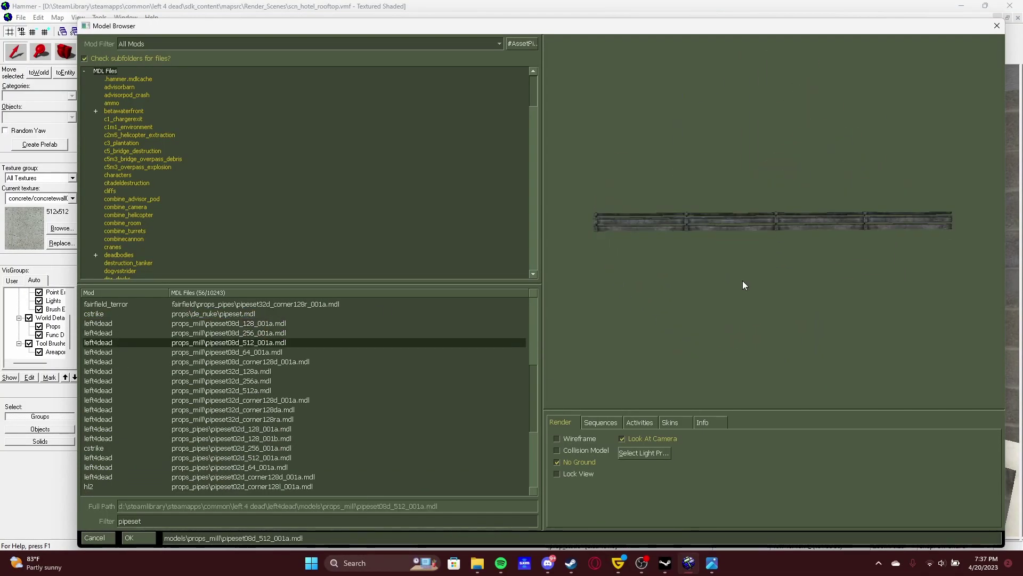
# - Preview the pipeset prop models and assign props_mill\pipeset08d_256_001a.mdl to the static prop near the ceiling
pyautogui.press('Down')
pyautogui.press('Down')
pyautogui.press('Down')
pyautogui.press('Down')
pyautogui.press('Down')
pyautogui.press('Down')
pyautogui.press('Down')
pyautogui.press('Down')
pyautogui.press('Down')
pyautogui.press('Up')
pyautogui.press('Up')
pyautogui.press('Up')
pyautogui.press('Up')
pyautogui.press('Up')
pyautogui.press('Up')
pyautogui.press('Up')
pyautogui.press('Up')
pyautogui.press('Up')
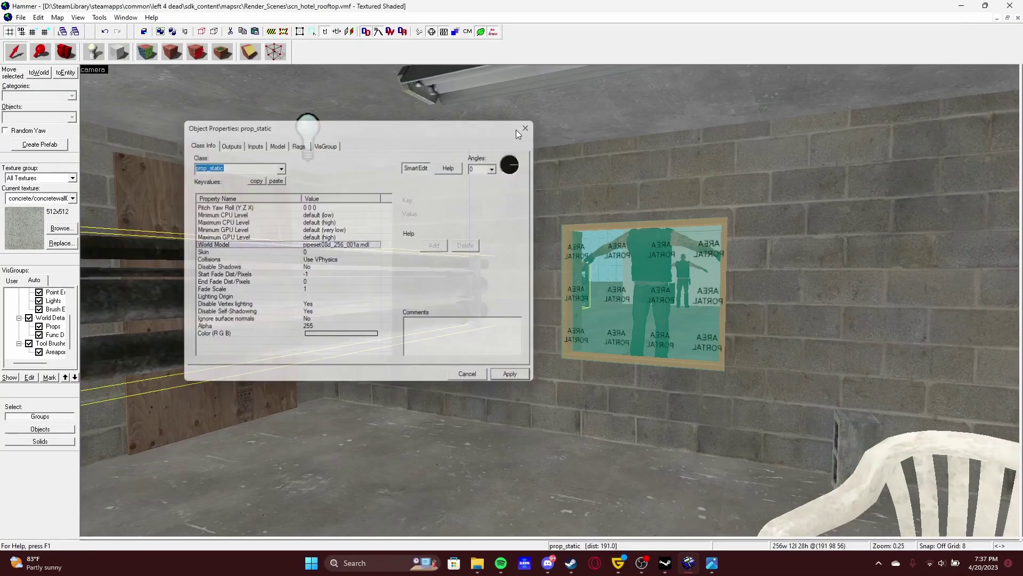
pyautogui.click(518, 131)
# - Choose another model from the pipeset results for the pipe prop and place the pipes along the room's ceiling
pyautogui.moveTo(308, 227); pyautogui.dragTo(514, 304)
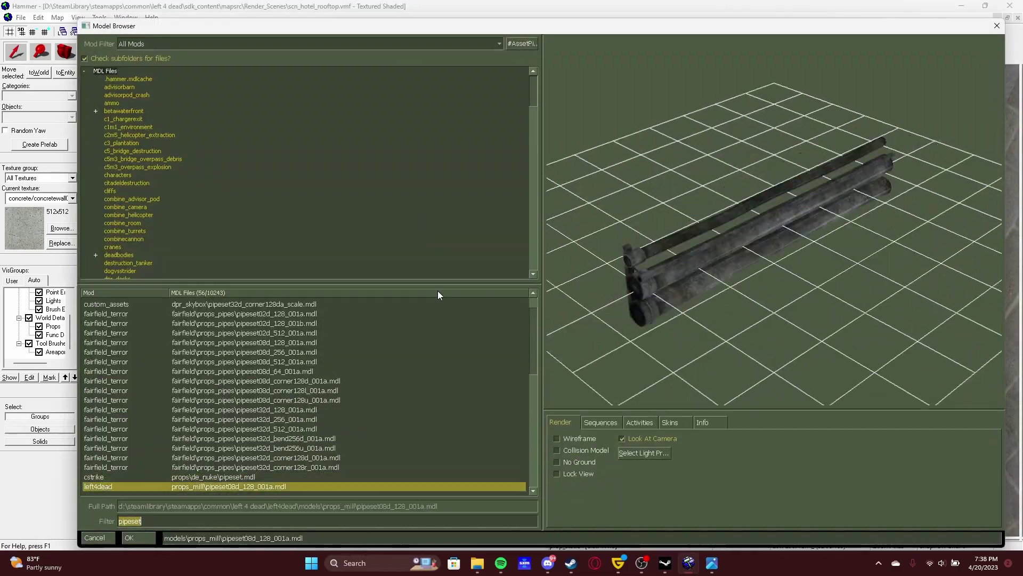
pyautogui.press('Down')
pyautogui.press('Down')
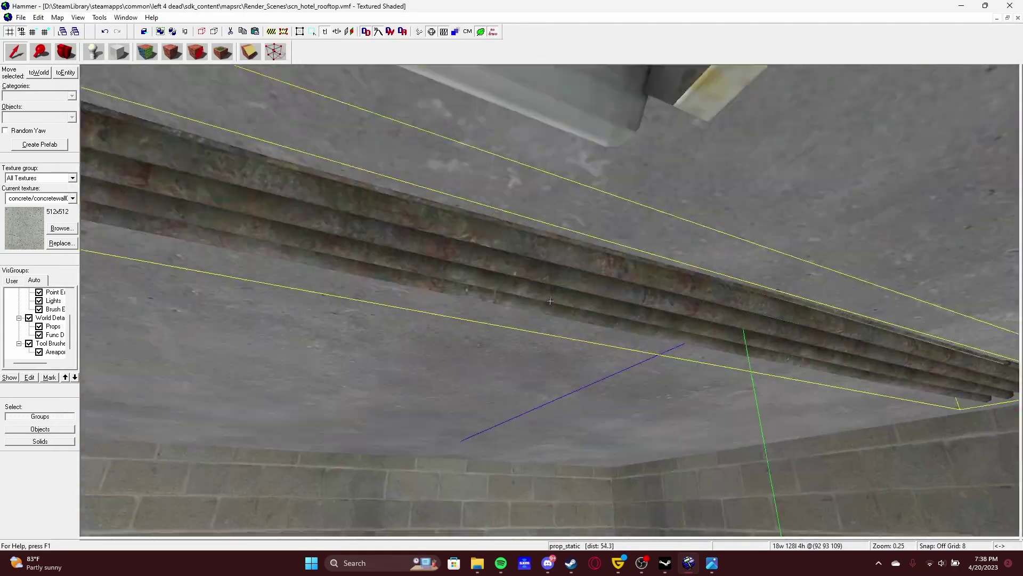
pyautogui.moveTo(550, 301); pyautogui.dragTo(620, 294)
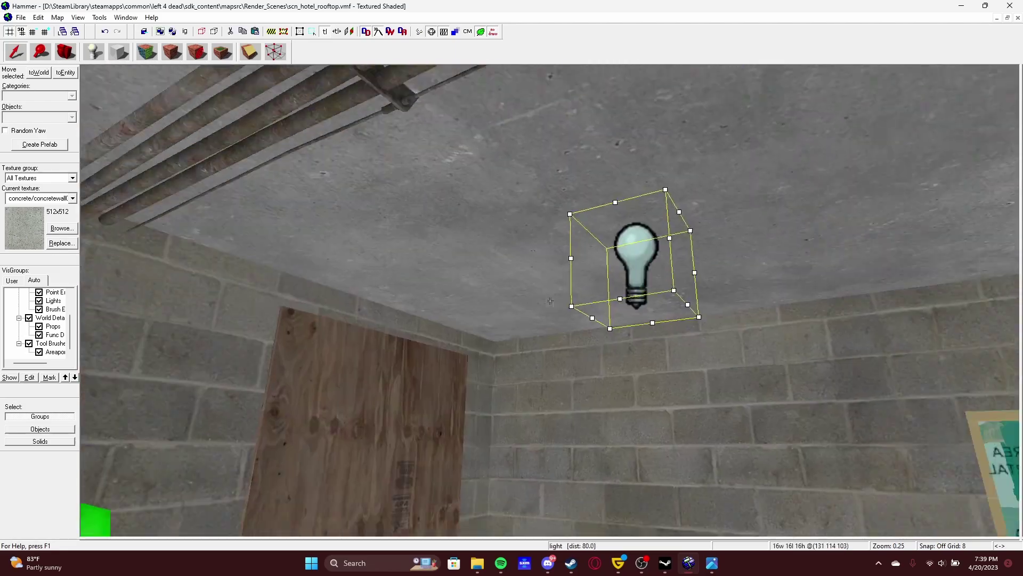
# - Edit the env_sprite glow's FX Amount and move the sprite onto the fluorescent ceiling fixture
pyautogui.click(207, 179)
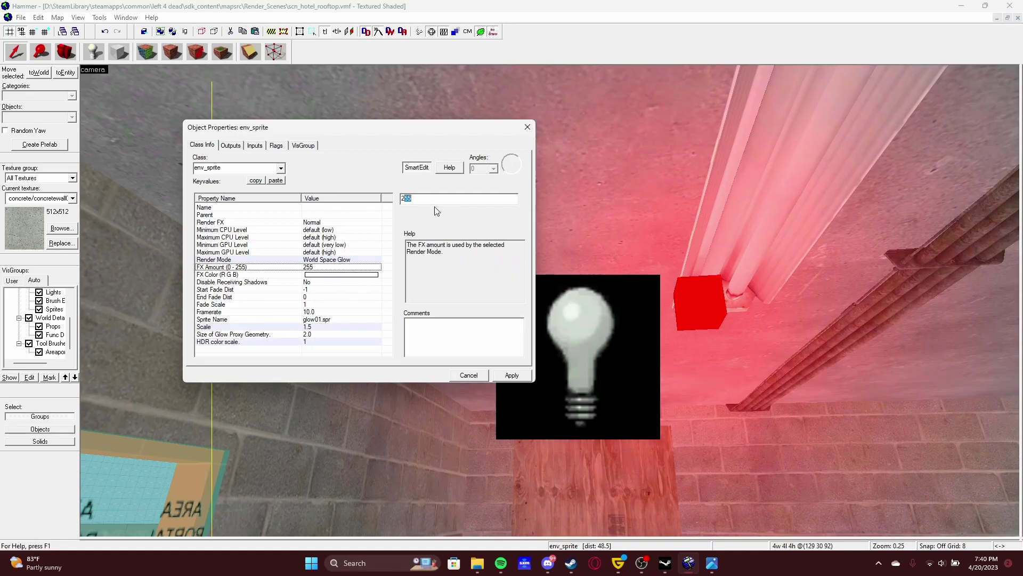
pyautogui.click(511, 374)
pyautogui.press('z')
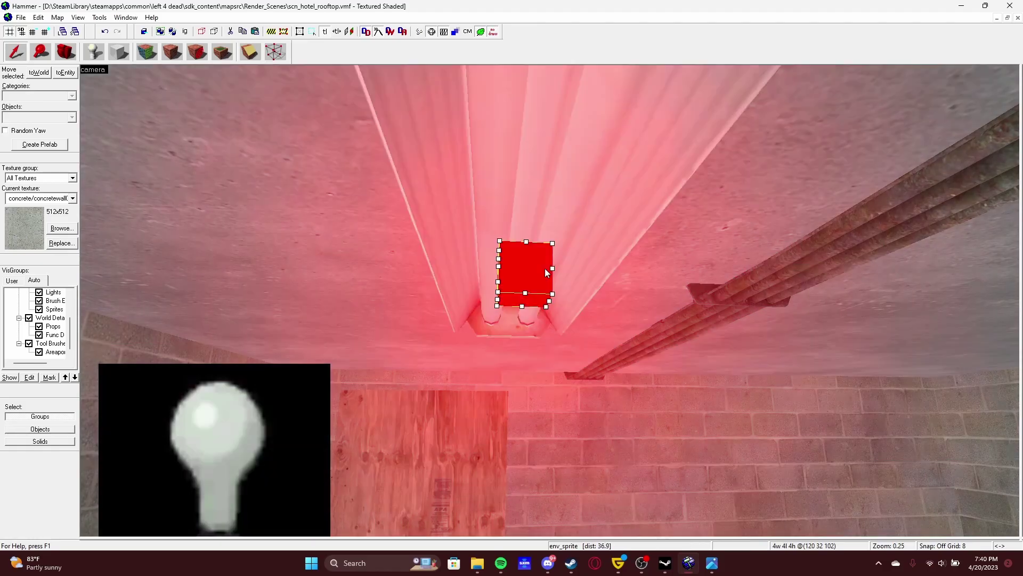
pyautogui.click(523, 296)
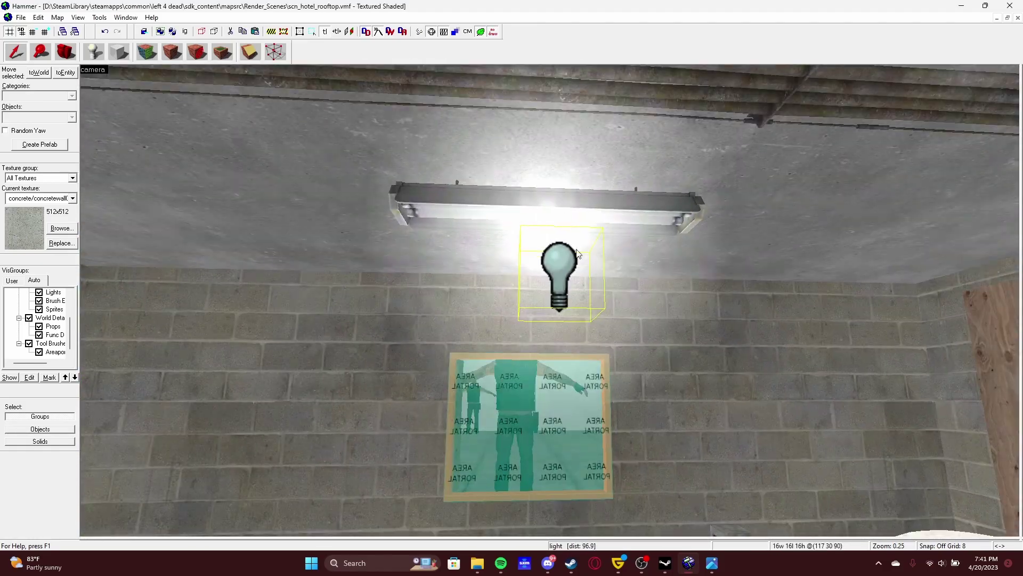
# - Copy and paste the light entity beneath the fluorescent fixture and open the light's properties for editing
pyautogui.hotkey('ctrl', 'c')
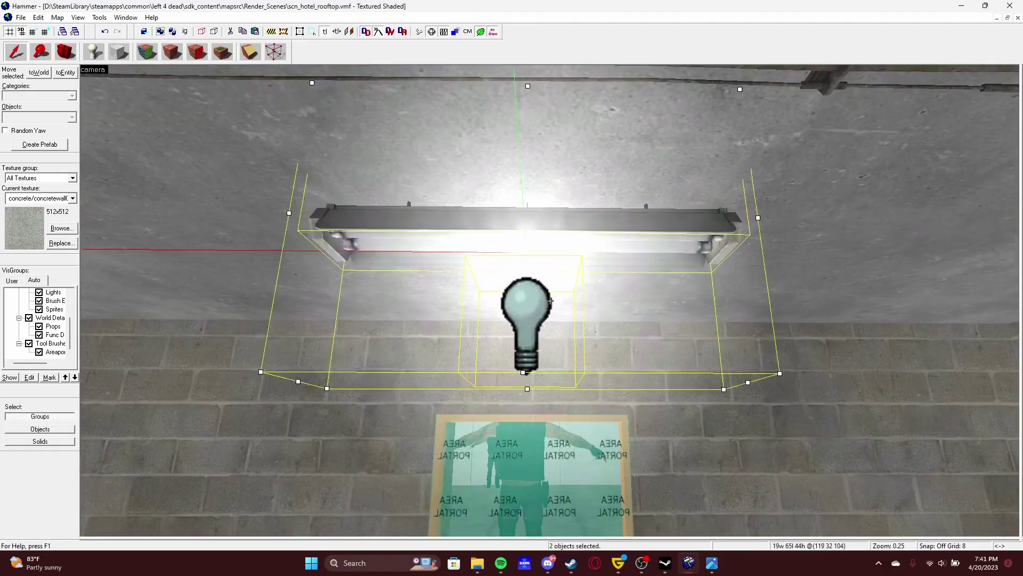
pyautogui.hotkey('ctrl', 'shift', 'v')
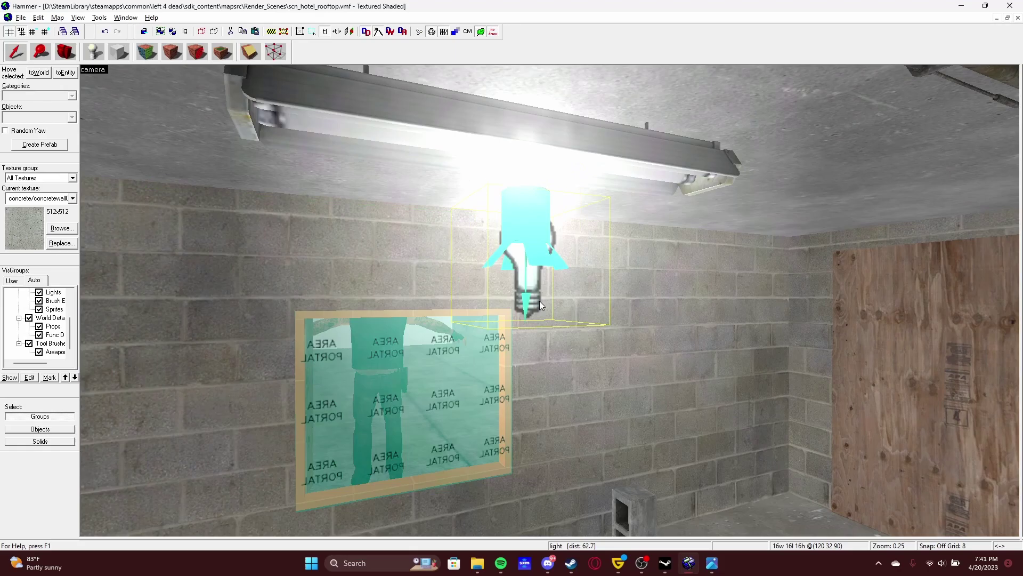
pyautogui.doubleClick(539, 300)
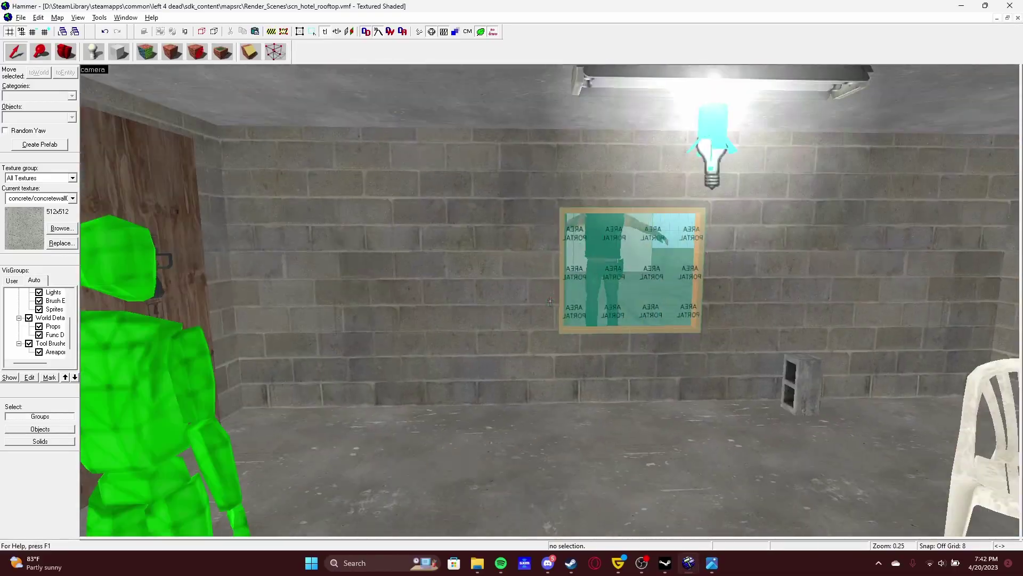
# - Open the scn_urban_alley.vmf map from the Render_Scenes folder in mapsrc
pyautogui.hotkey('ctrl', 'o')
pyautogui.scroll(-1, 475, 251)
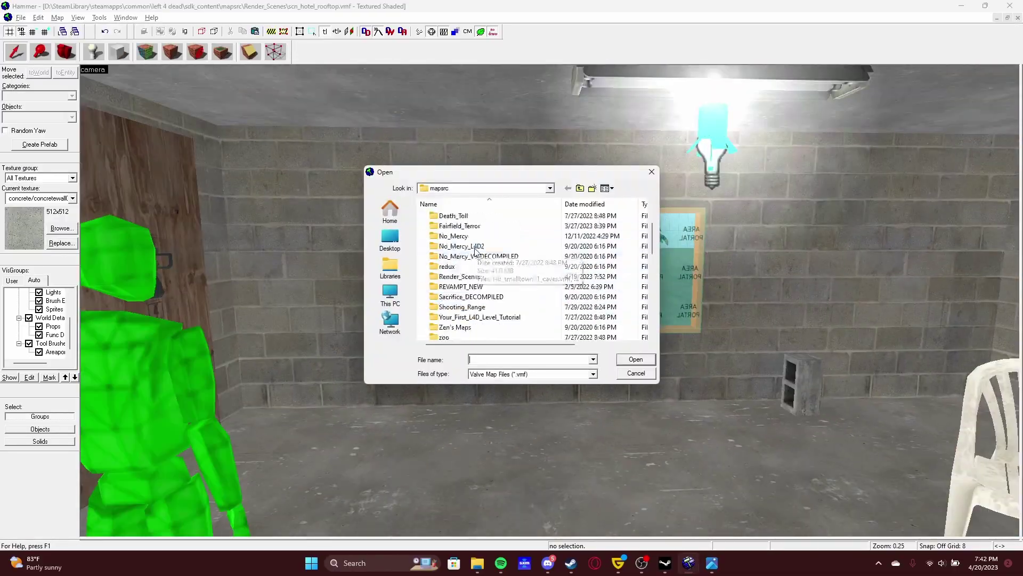
pyautogui.doubleClick(467, 256)
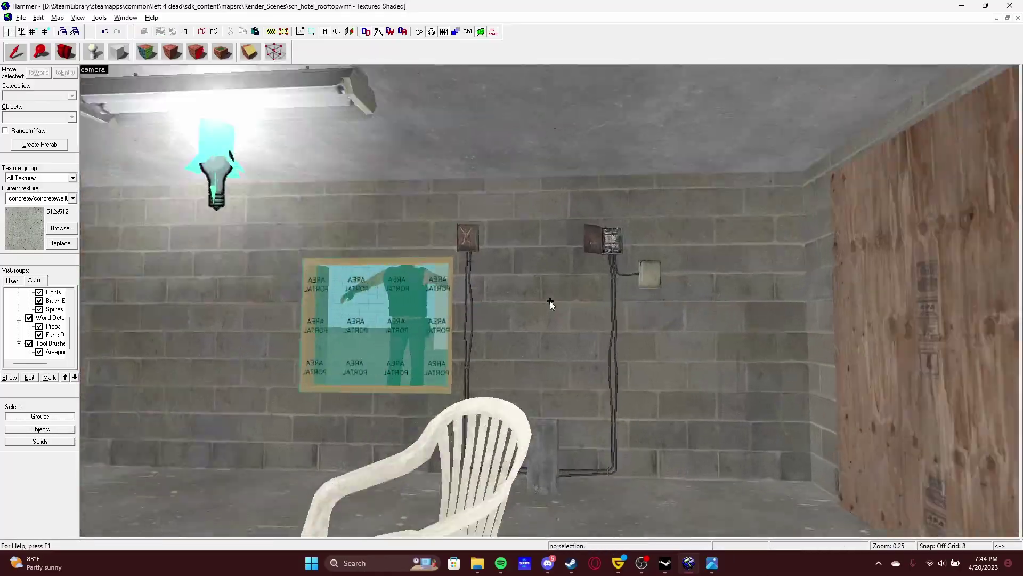
# - Inspect the pipe and electrical box props on the brick walls of the alley map, selecting the meter box prop
pyautogui.click(87, 186)
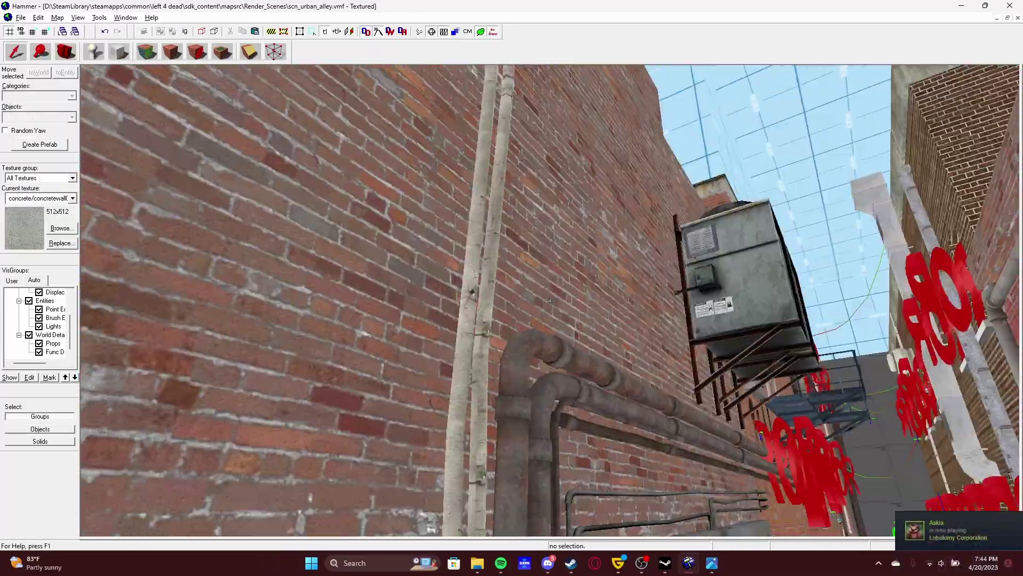
pyautogui.press('z')
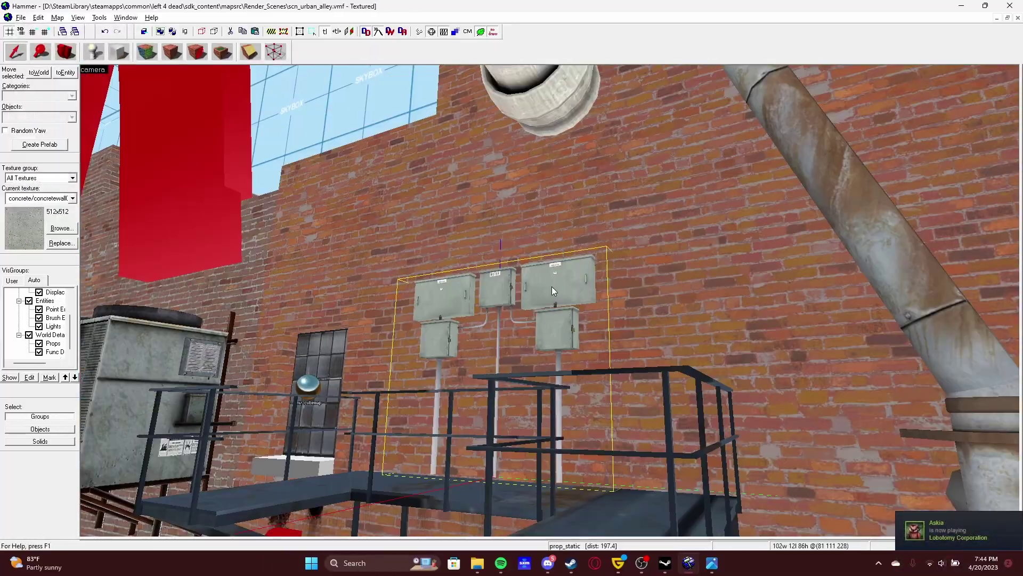
pyautogui.click(88, 197)
pyautogui.hotkey('shift', 'z')
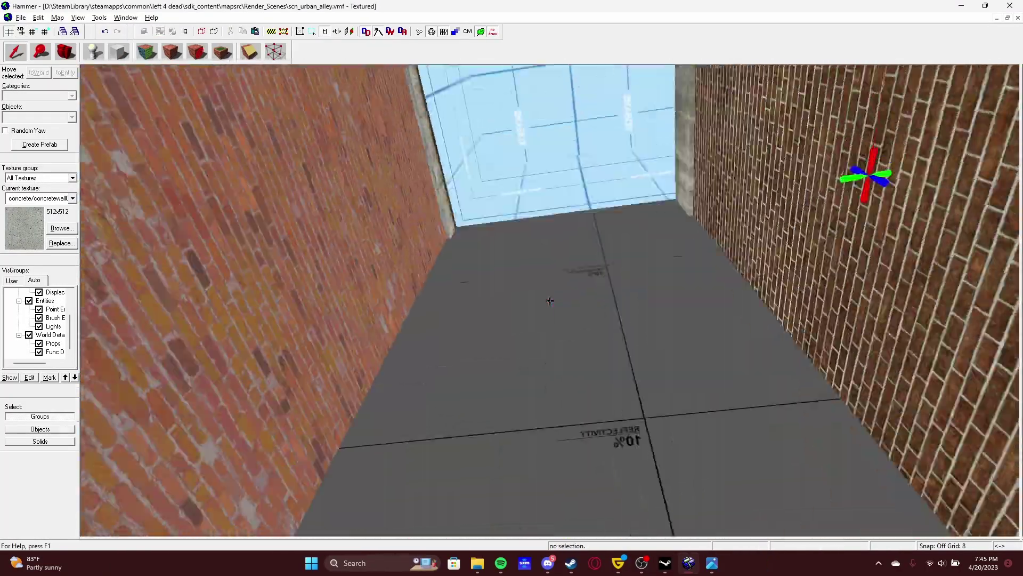
pyautogui.hotkey('alt', 'Tab')
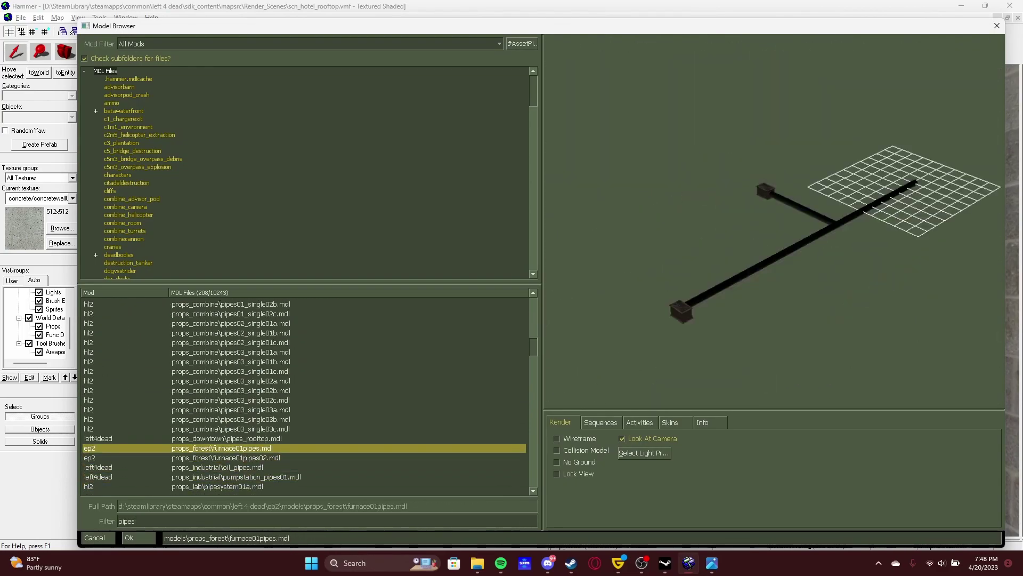
# - Preview the prop models filtered by "pipes", continuing down the list from props_forest\furnace01pipes.mdl
pyautogui.press('Down')
pyautogui.press('Down')
pyautogui.press('Down')
pyautogui.press('Down')
pyautogui.press('Down')
pyautogui.press('Down')
pyautogui.press('Down')
pyautogui.press('Down')
pyautogui.press('Down')
pyautogui.press('Down')
pyautogui.press('Down')
pyautogui.press('Down')
pyautogui.press('Down')
pyautogui.press('Down')
pyautogui.press('Down')
pyautogui.press('Down')
pyautogui.press('Down')
pyautogui.press('Down')
pyautogui.press('Down')
pyautogui.press('Down')
pyautogui.press('Down')
pyautogui.press('Down')
pyautogui.press('Down')
pyautogui.press('Down')
pyautogui.press('Down')
pyautogui.press('Down')
pyautogui.press('Down')
pyautogui.press('Down')
pyautogui.press('Down')
pyautogui.press('Down')
pyautogui.press('Down')
pyautogui.press('Down')
pyautogui.press('Down')
pyautogui.press('Down')
pyautogui.press('Down')
pyautogui.press('Down')
pyautogui.press('Down')
pyautogui.press('Down')
pyautogui.press('Down')
pyautogui.press('Down')
pyautogui.press('Down')
pyautogui.press('Down')
pyautogui.press('Down')
pyautogui.press('Down')
pyautogui.press('Down')
pyautogui.press('Down')
pyautogui.press('Down')
pyautogui.press('Down')
pyautogui.press('Down')
pyautogui.press('Down')
pyautogui.press('Down')
pyautogui.press('Down')
pyautogui.press('Down')
pyautogui.press('Down')
pyautogui.press('Down')
pyautogui.press('Down')
pyautogui.press('Down')
pyautogui.press('Down')
pyautogui.press('Down')
pyautogui.press('Down')
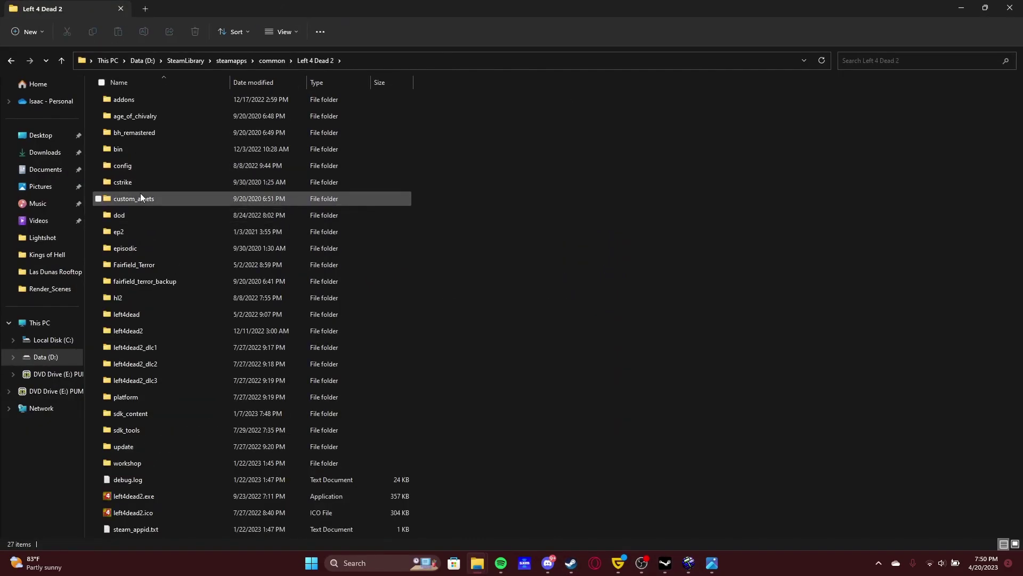
# - Check the storage room reference photo and preview the prop models filtered by "equipment", up to props_equipment\luggage_x_ray.mdl
pyautogui.click(569, 564)
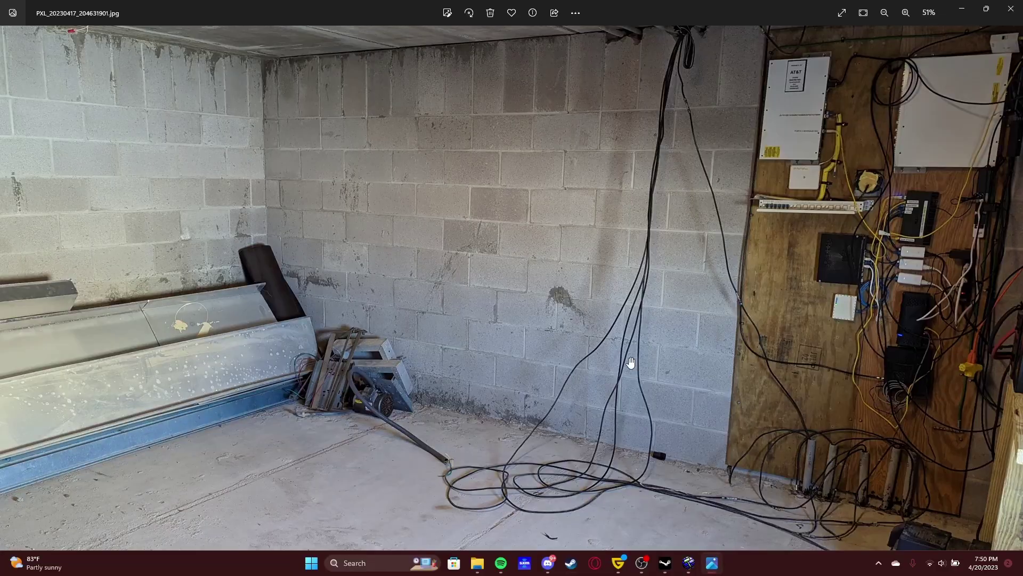
pyautogui.click(687, 563)
pyautogui.press('Down')
pyautogui.press('Down')
pyautogui.press('Down')
pyautogui.press('Down')
pyautogui.press('Down')
pyautogui.press('Down')
pyautogui.press('Down')
pyautogui.press('Down')
pyautogui.press('Down')
pyautogui.press('Down')
pyautogui.press('Down')
pyautogui.press('Down')
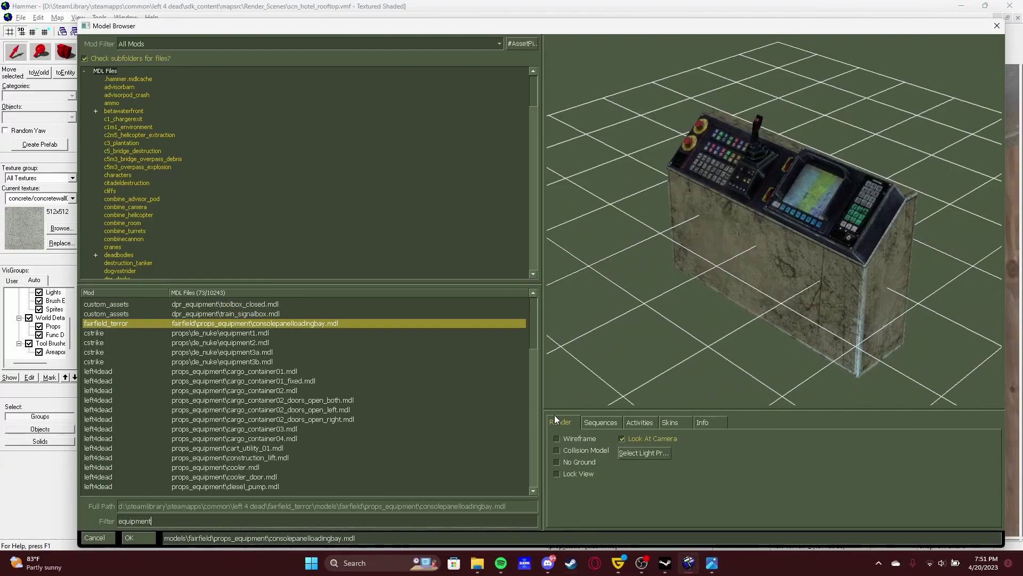
pyautogui.press('Down')
pyautogui.press('Down')
pyautogui.press('Down')
pyautogui.press('Down')
pyautogui.press('Down')
pyautogui.press('Down')
pyautogui.press('Down')
pyautogui.press('Down')
pyautogui.press('Down')
pyautogui.press('Down')
pyautogui.press('Down')
pyautogui.press('Down')
pyautogui.press('Down')
pyautogui.press('Down')
pyautogui.press('Down')
pyautogui.press('Down')
pyautogui.press('Down')
pyautogui.press('Down')
pyautogui.press('Down')
pyautogui.press('Down')
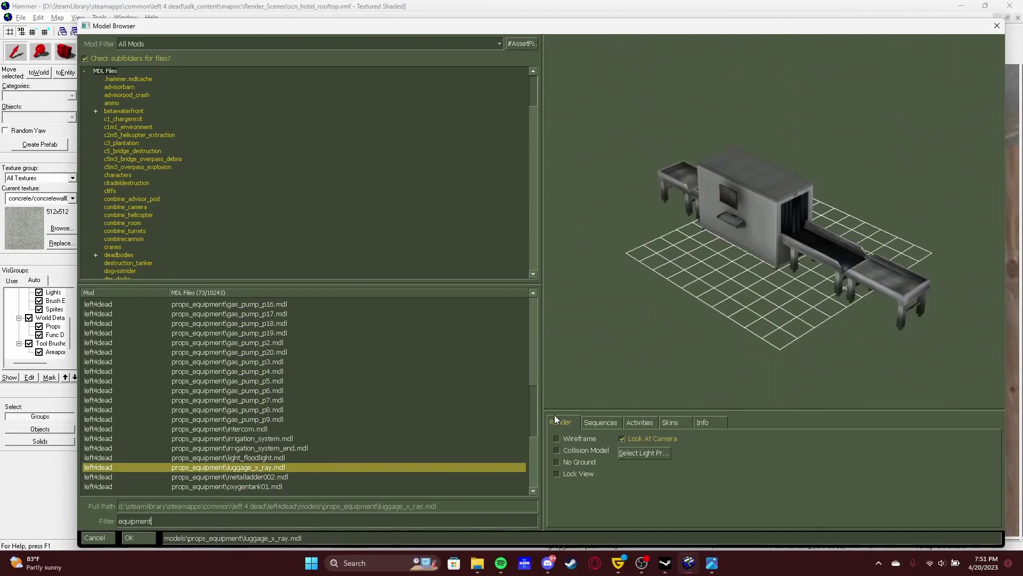
pyautogui.scroll(5, 732, 406)
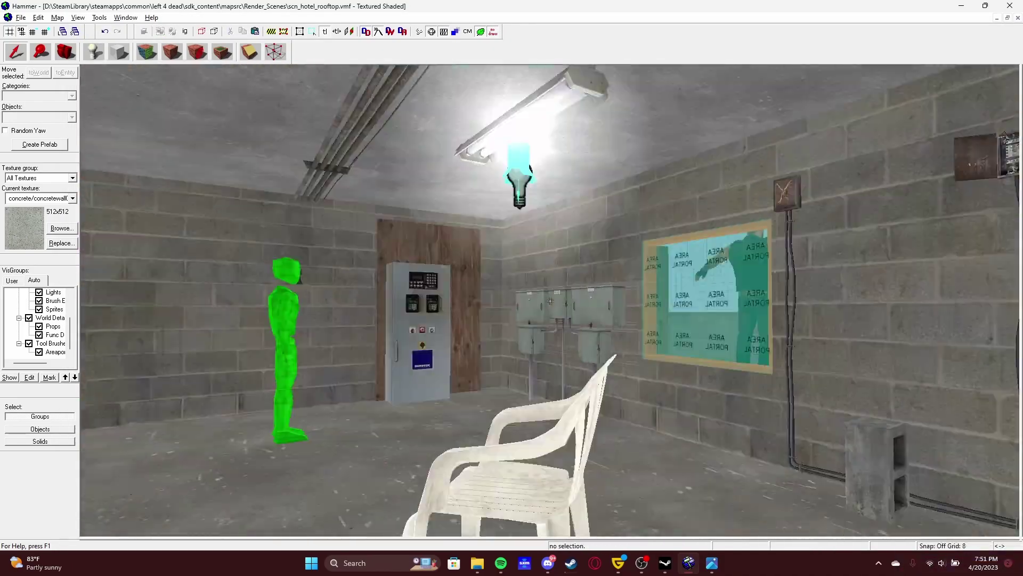
# - Examine the dpr_equipment\train_signalbox.mdl cabinet model up close and from another angle
pyautogui.hotkey('alt', 'Tab')
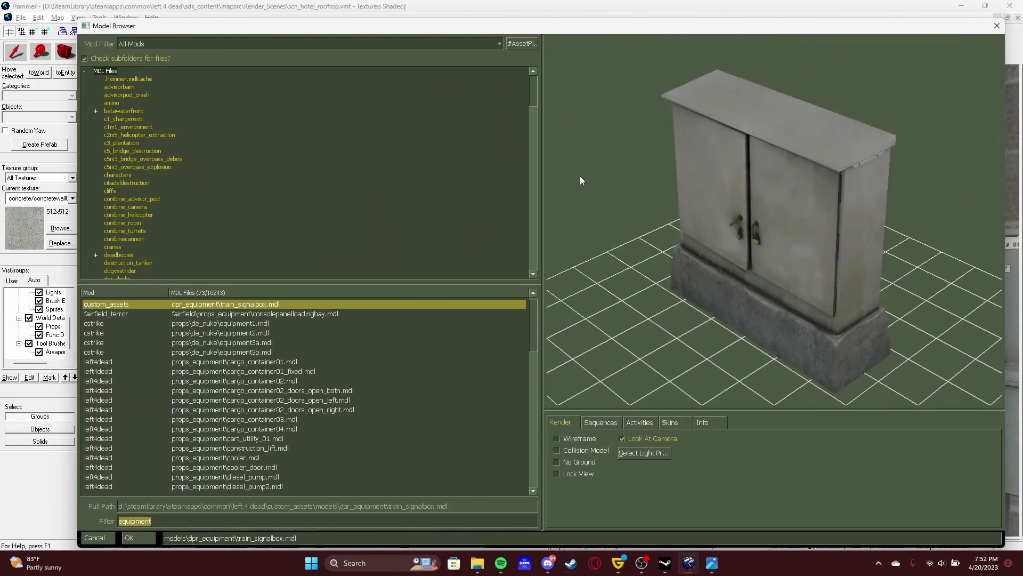
pyautogui.scroll(5, 580, 176)
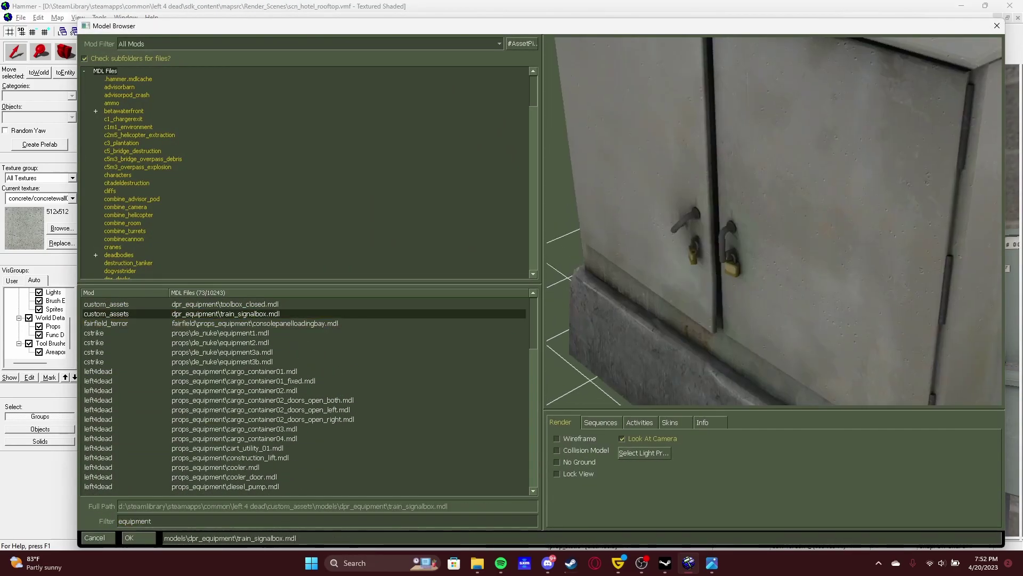
pyautogui.moveTo(699, 267); pyautogui.dragTo(749, 264)
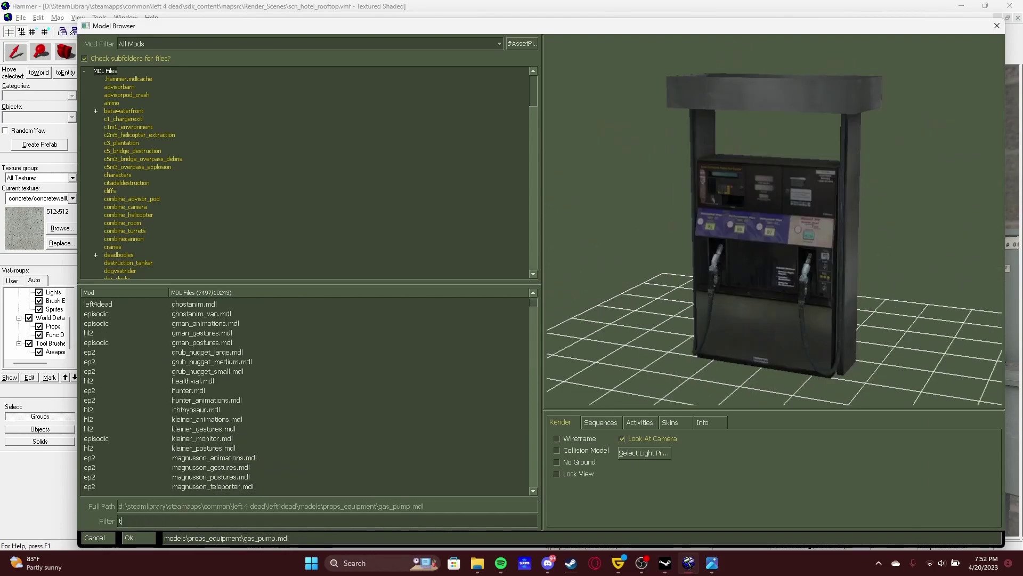
# - Filter the prop models by "tech" and preview props_mining\techgate01.mdl in wireframe and props_silo\equipment1.mdl with its collision model
pyautogui.write('ech')
pyautogui.click(234, 335)
pyautogui.click(234, 476)
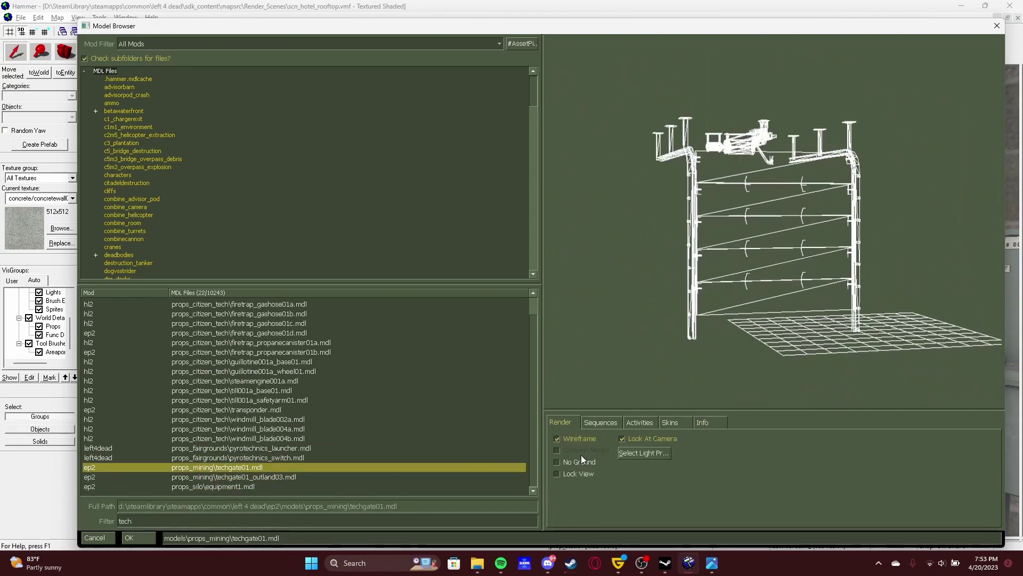
pyautogui.click(614, 423)
pyautogui.click(561, 457)
pyautogui.click(554, 423)
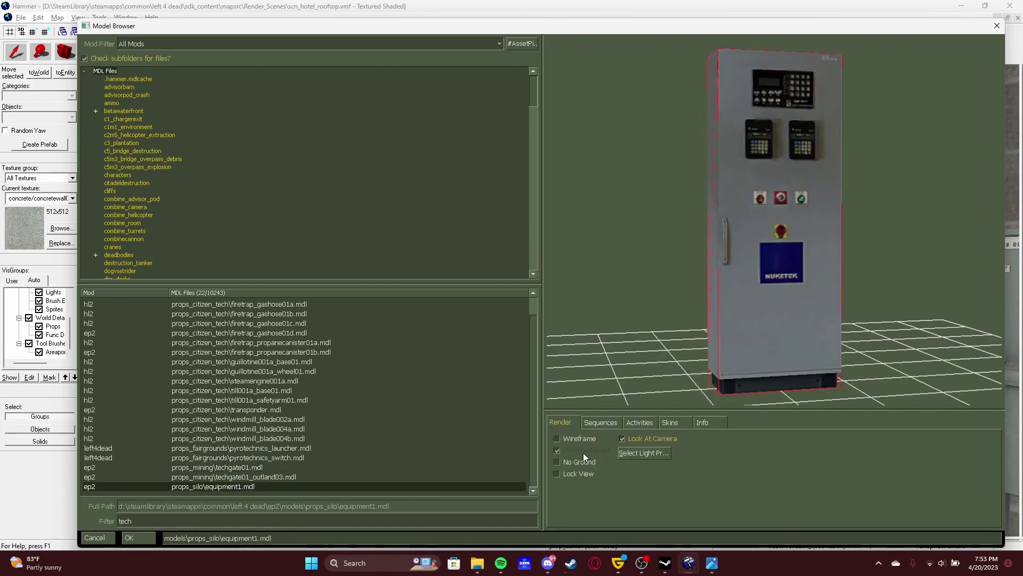
# - Preview the firetrap gas hose props, including props_citizen_tech\firetrap_gashose01b.mdl, and close the model browser
pyautogui.hotkey('alt', 'Tab')
pyautogui.click(119, 329)
pyautogui.click(122, 344)
pyautogui.click(898, 275)
pyautogui.click(897, 275)
pyautogui.hotkey('alt', 'Tab')
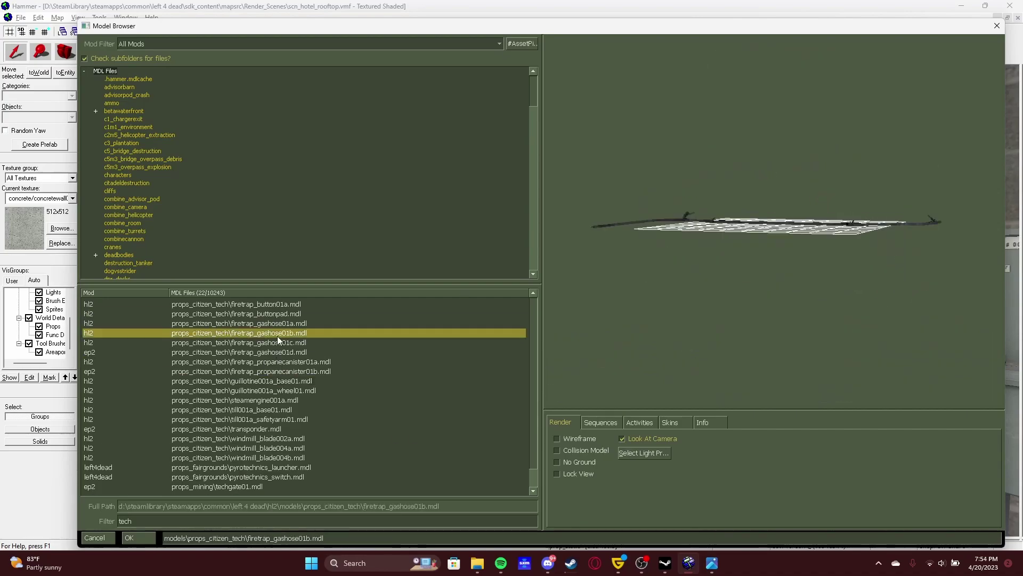
pyautogui.press('Escape')
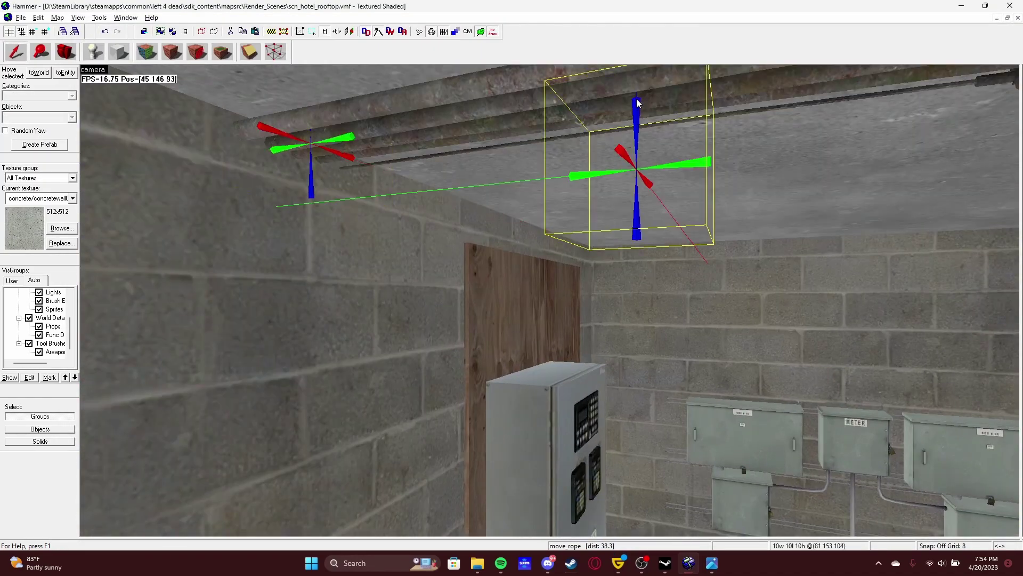
# - Inspect the properties of the move_rope entity beneath the ceiling pipes
pyautogui.doubleClick(638, 103)
pyautogui.press('Escape')
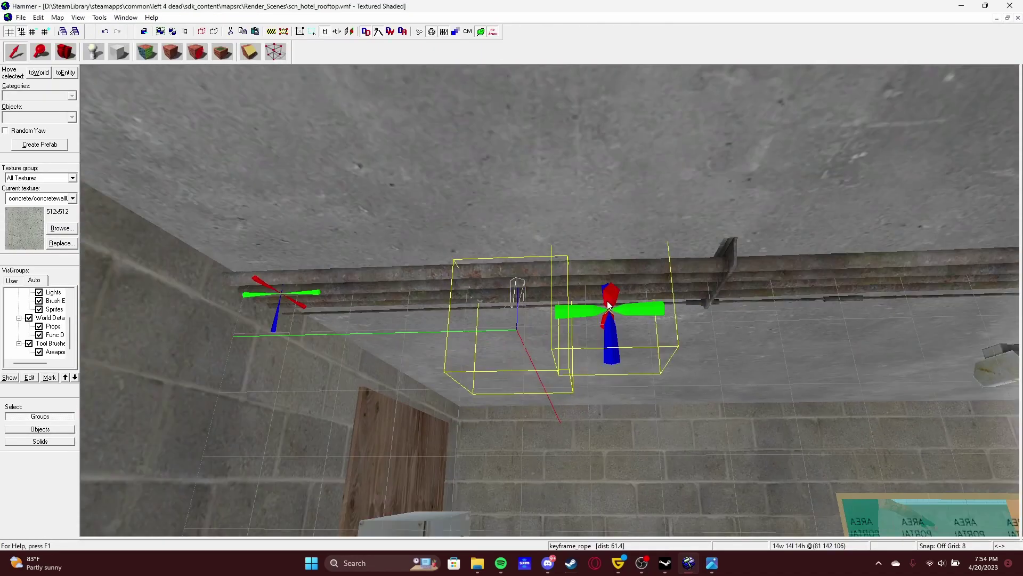
# - Examine the hanging cables, wall equipment and floor clutter in the reference photo PXL_20230417_204631901.jpg
pyautogui.hotkey('alt', 'Tab')
pyautogui.scroll(3, 623, 371)
pyautogui.scroll(5, 622, 370)
pyautogui.hotkey('alt', 'Tab')
pyautogui.hotkey('alt', 'Tab')
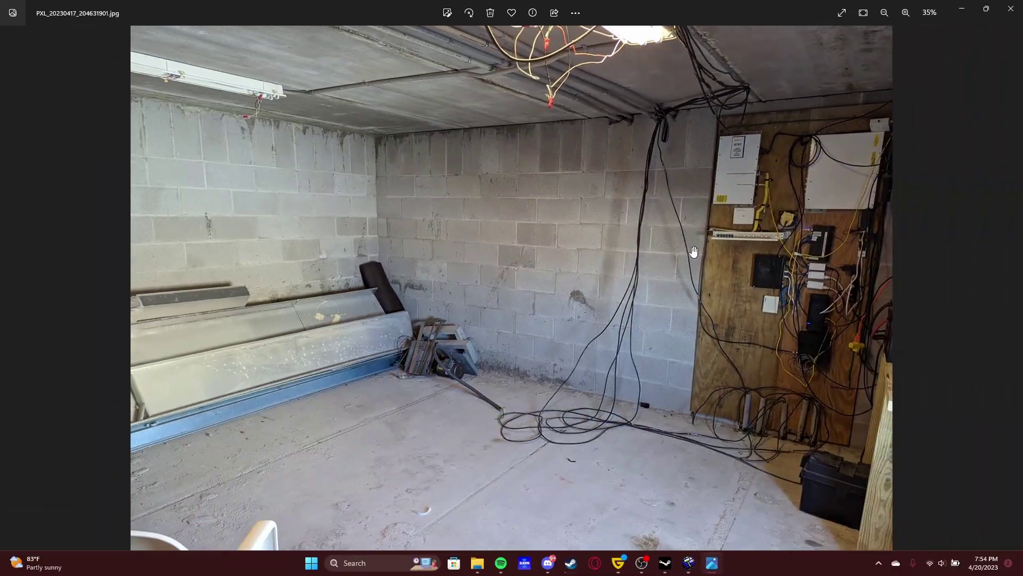
pyautogui.click(677, 501)
pyautogui.hotkey('alt', 'Tab')
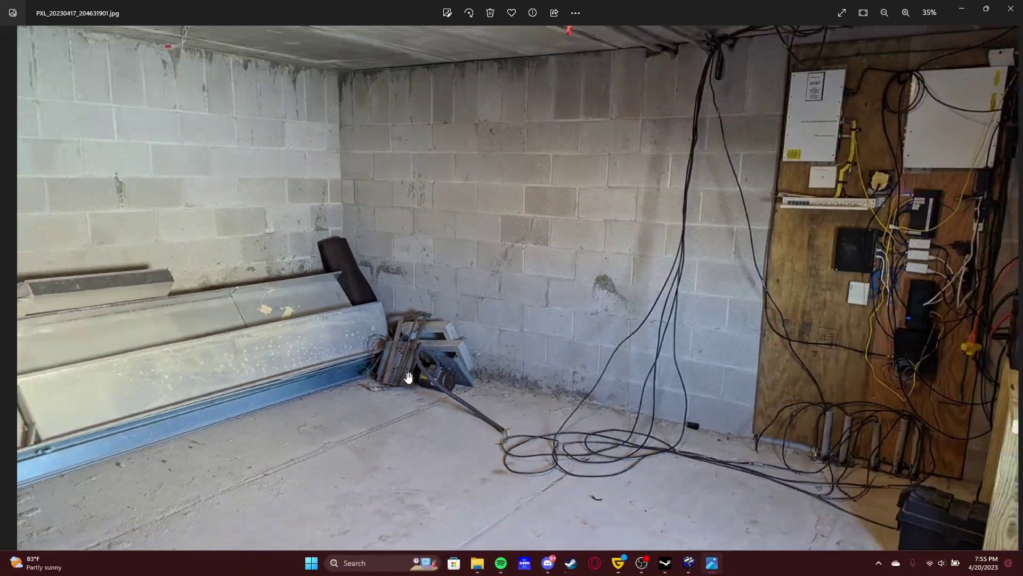
# - Open the ceiling move_rope's properties at Next KeyFrame and enter 300 in the connected keyframe_rope's properties
pyautogui.click(687, 564)
pyautogui.hotkey('alt', 'Tab')
pyautogui.hotkey('alt', 'Tab')
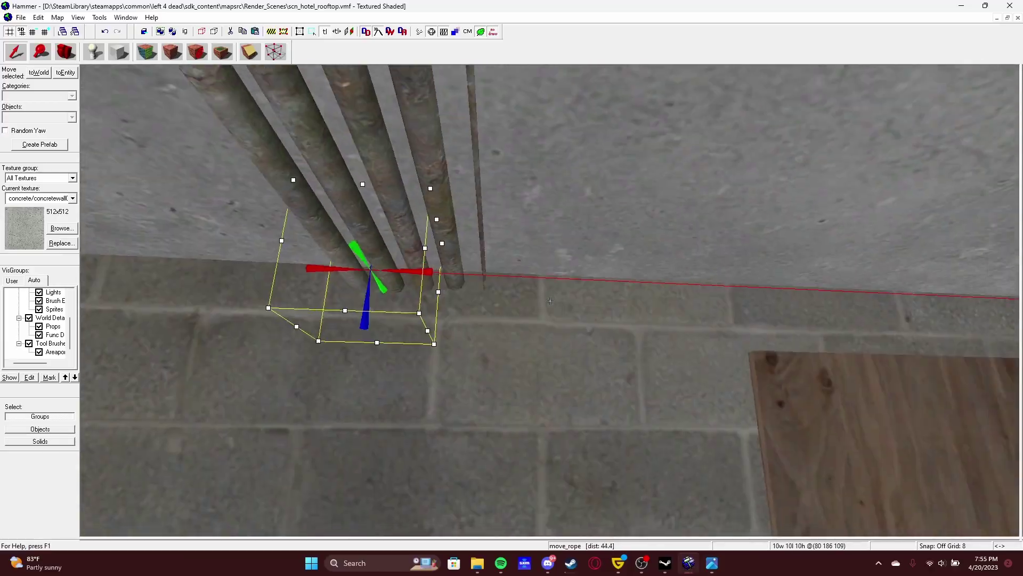
pyautogui.hotkey('alt', 'Return')
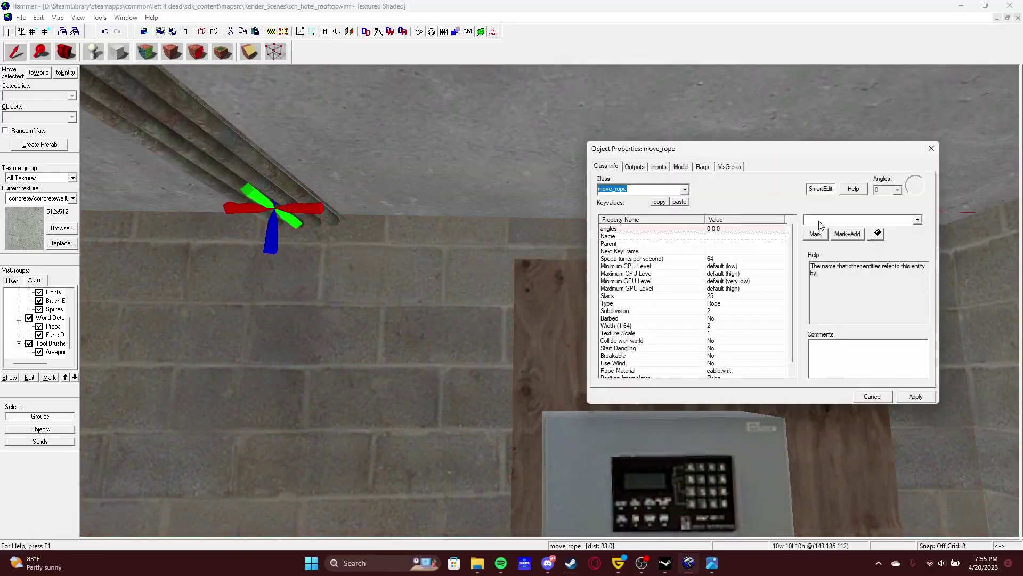
pyautogui.click(746, 251)
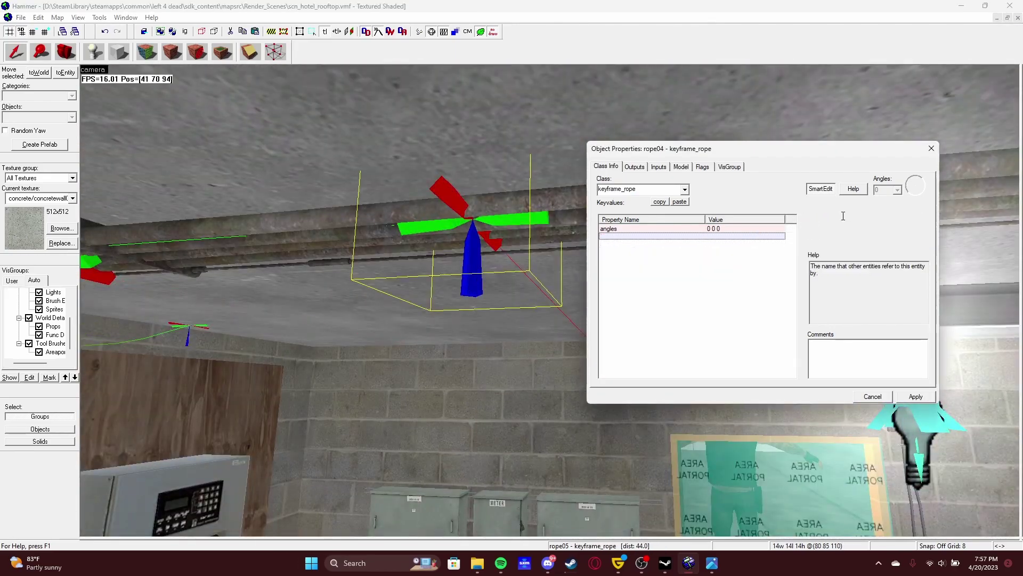
pyautogui.write('300')
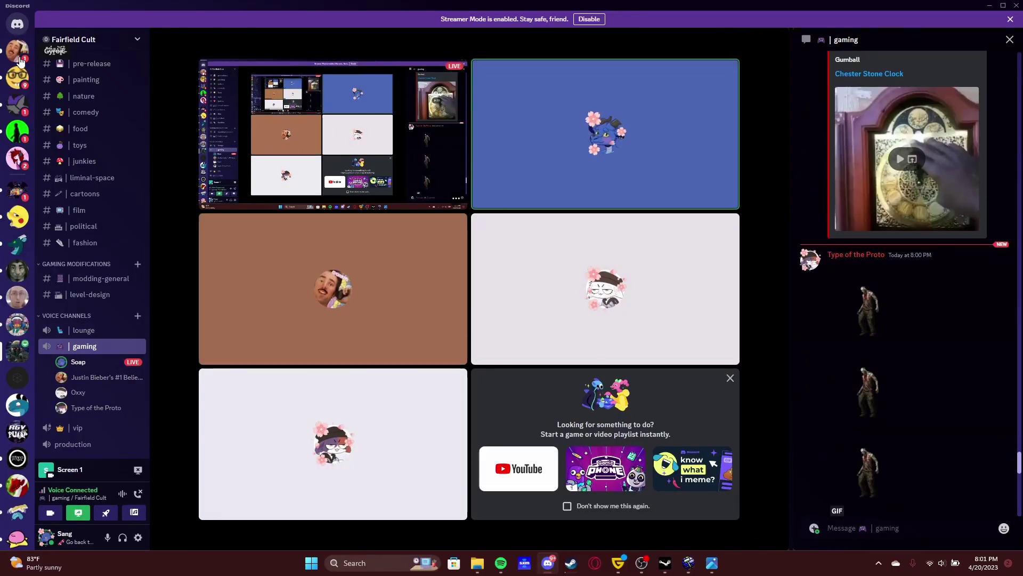
pyautogui.click(19, 56)
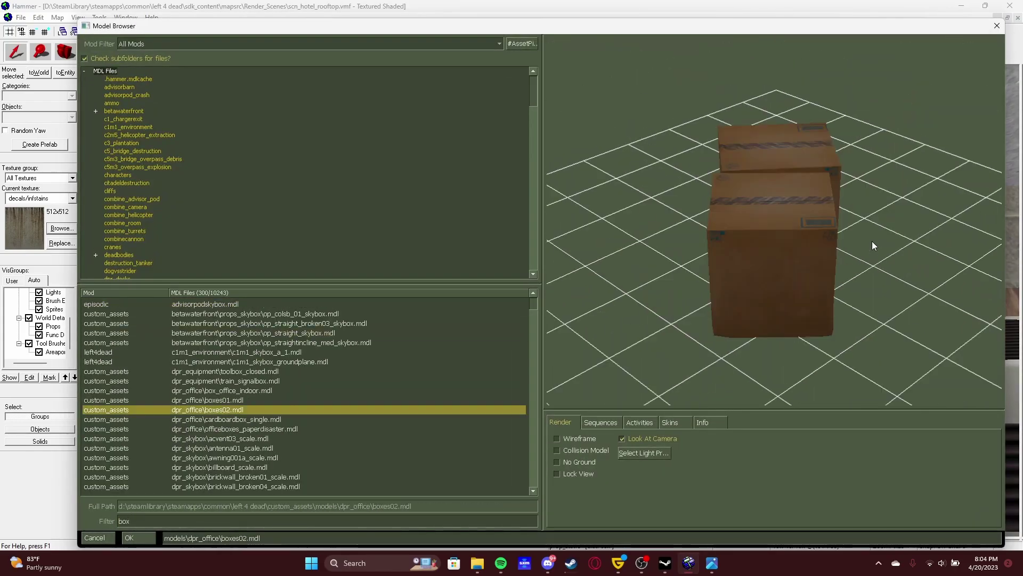
# - Preview the prop models filtered by "box", starting from dpr_office\boxes02.mdl and continuing past items\boxsniperrounds.mdl
pyautogui.press('Down')
pyautogui.press('Down')
pyautogui.press('Down')
pyautogui.press('Down')
pyautogui.press('Down')
pyautogui.press('Down')
pyautogui.press('Down')
pyautogui.press('Down')
pyautogui.press('Down')
pyautogui.press('Down')
pyautogui.press('Down')
pyautogui.press('Down')
pyautogui.press('Down')
pyautogui.press('Down')
pyautogui.press('Down')
pyautogui.press('Down')
pyautogui.press('Down')
pyautogui.press('Down')
pyautogui.press('Down')
pyautogui.press('Down')
pyautogui.press('Down')
pyautogui.press('Down')
pyautogui.press('Down')
pyautogui.press('Down')
pyautogui.press('Down')
pyautogui.press('Down')
pyautogui.press('Down')
pyautogui.press('Down')
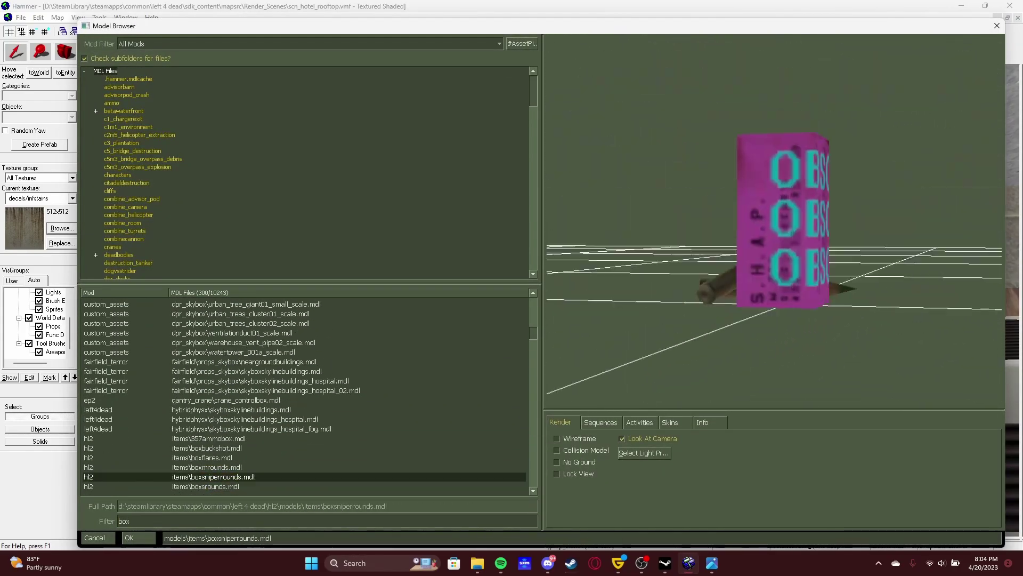
pyautogui.press('Down')
pyautogui.press('Down')
pyautogui.press('Down')
pyautogui.press('Down')
pyautogui.press('Down')
pyautogui.press('Down')
pyautogui.press('Down')
pyautogui.press('Down')
pyautogui.press('Down')
pyautogui.press('Down')
pyautogui.press('Down')
pyautogui.press('Down')
pyautogui.press('Down')
pyautogui.press('Down')
pyautogui.press('Down')
pyautogui.press('Down')
pyautogui.press('Down')
pyautogui.press('Down')
pyautogui.press('Down')
pyautogui.press('Down')
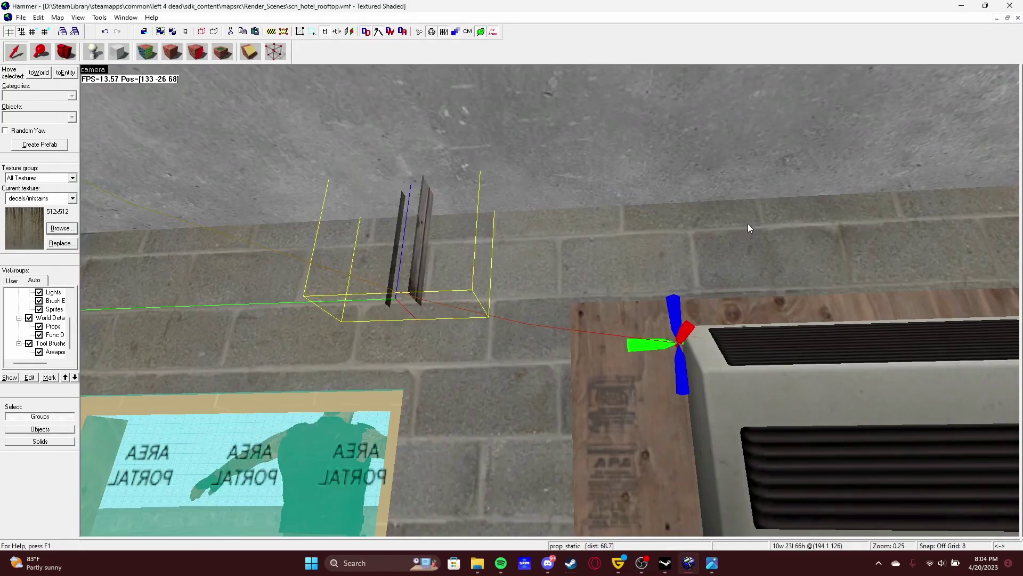
pyautogui.press('Escape')
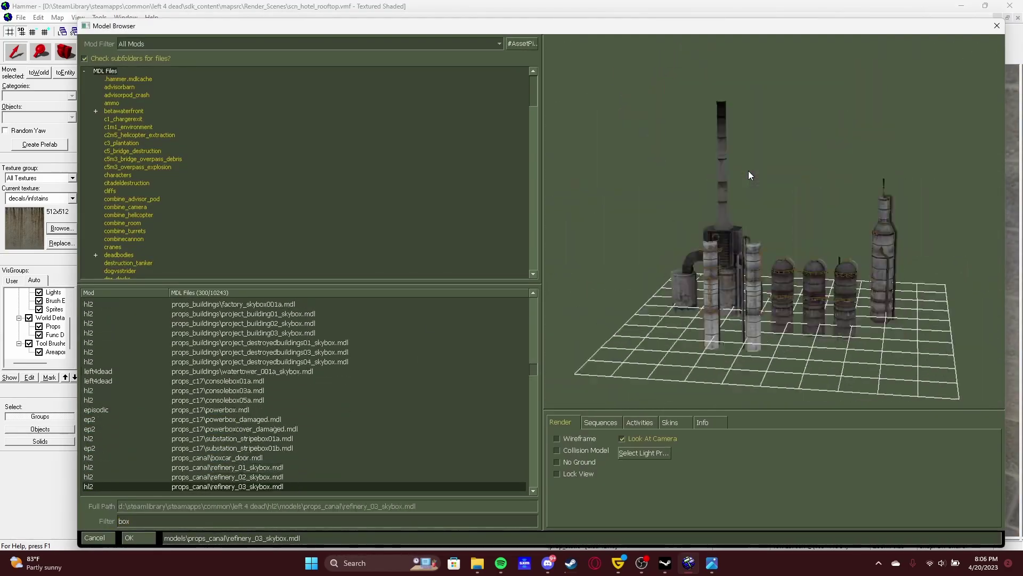
# - Preview more of the "box" prop models, continuing from props_canal\refinery_03_skybox.mdl
pyautogui.press('Down')
pyautogui.press('Down')
pyautogui.press('Down')
pyautogui.press('Down')
pyautogui.press('Down')
pyautogui.press('Down')
pyautogui.press('Down')
pyautogui.press('Down')
pyautogui.press('Down')
pyautogui.press('Down')
pyautogui.press('Down')
pyautogui.press('Down')
pyautogui.press('Down')
pyautogui.press('Down')
pyautogui.press('Down')
pyautogui.press('Down')
pyautogui.press('Down')
pyautogui.press('Down')
pyautogui.press('Down')
pyautogui.press('Down')
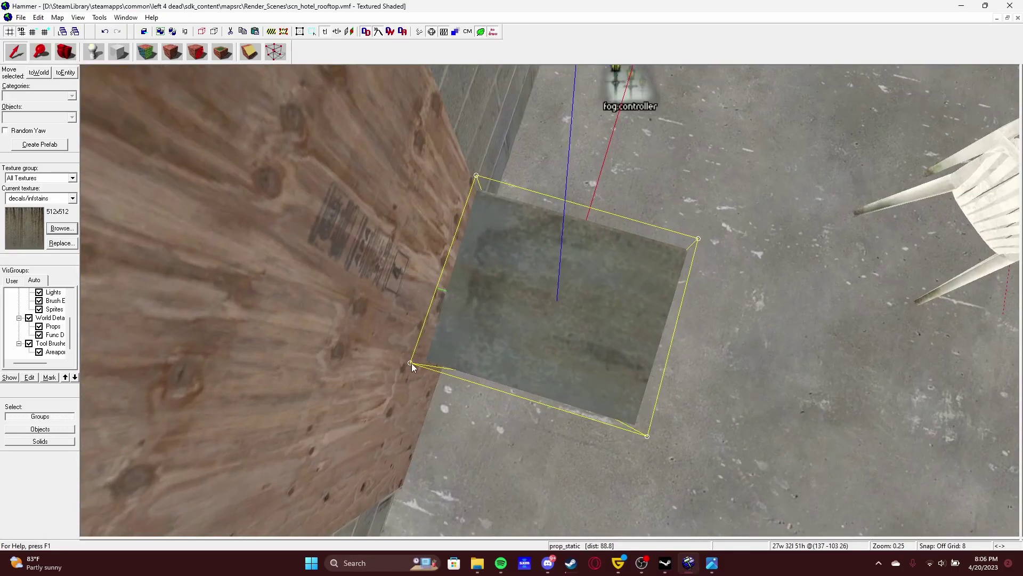
# - Rotate the tall prop_static standing on the floor beside the plywood board
pyautogui.moveTo(387, 407); pyautogui.dragTo(520, 380)
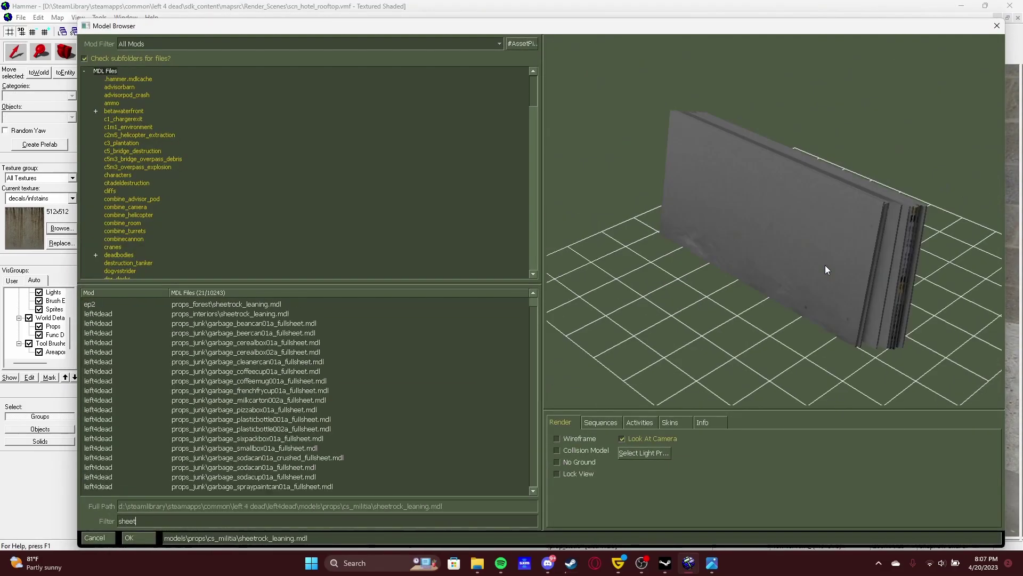
# - Search the prop models for "sheetrock" and look through the "ladder" models, including dpr_office\ladder_office.mdl
pyautogui.write('sheetrock')
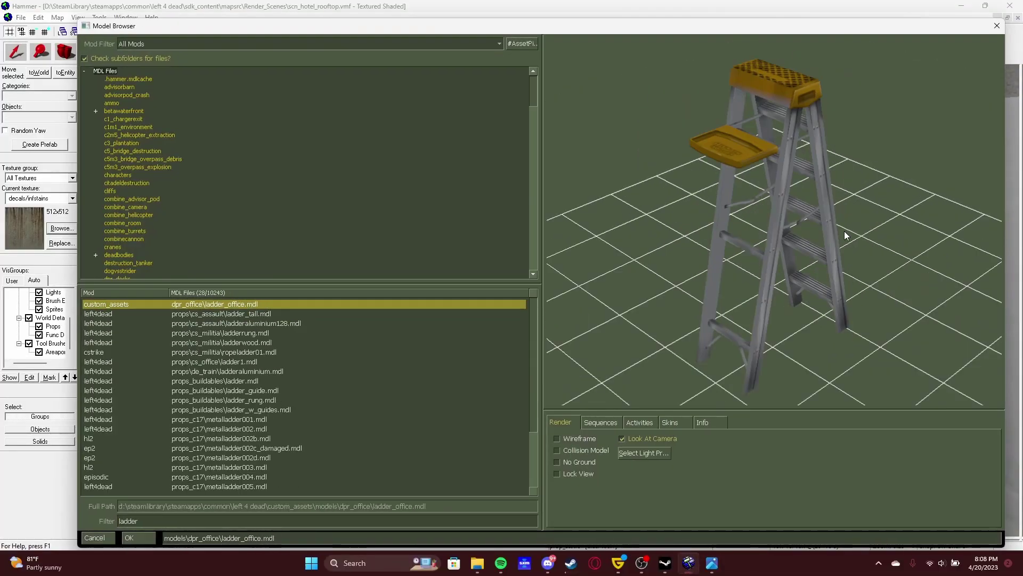
pyautogui.press('Home')
pyautogui.scroll(3, 756, 167)
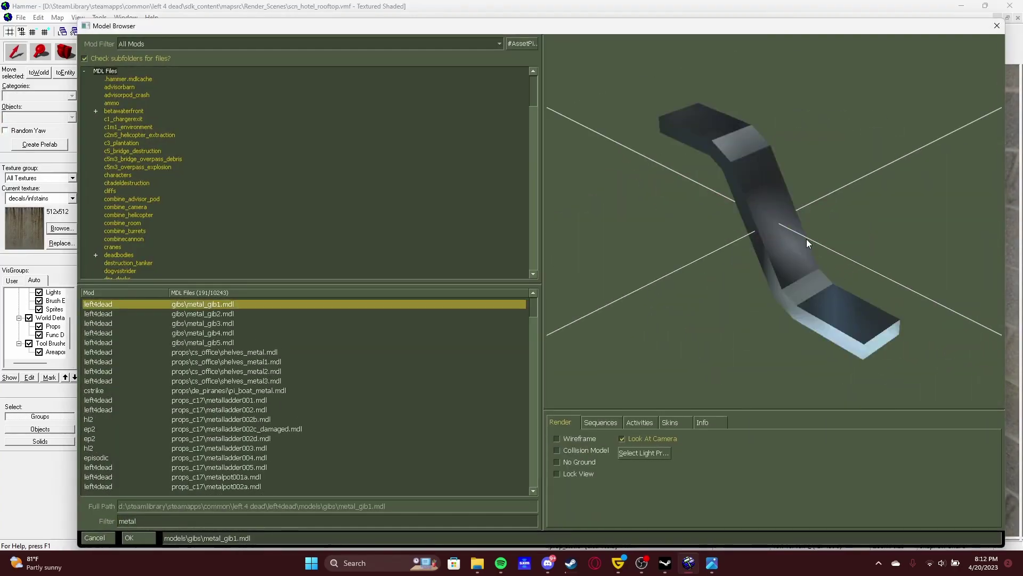
# - Preview the prop models filtered by "metal", from gibs\metal_gib1.mdl through props_interiors\stair_metal_03.mdl
pyautogui.press('Down')
pyautogui.press('Down')
pyautogui.press('Down')
pyautogui.press('Down')
pyautogui.press('Down')
pyautogui.press('Down')
pyautogui.press('Down')
pyautogui.press('Down')
pyautogui.press('Down')
pyautogui.press('Down')
pyautogui.press('Down')
pyautogui.press('Down')
pyautogui.press('Down')
pyautogui.press('Down')
pyautogui.press('Down')
pyautogui.press('Down')
pyautogui.press('Down')
pyautogui.press('Down')
pyautogui.press('Down')
pyautogui.press('Down')
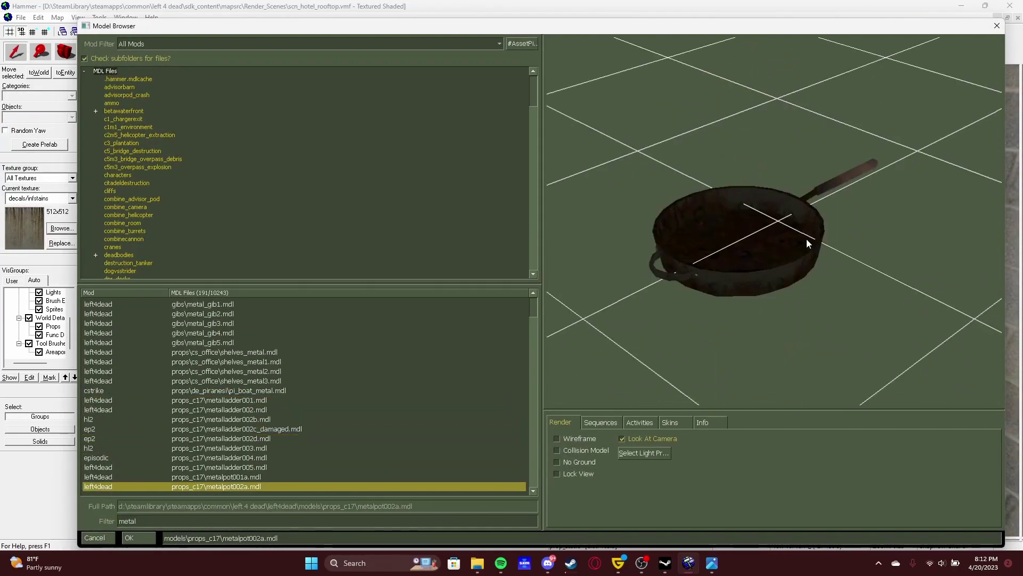
pyautogui.press('Down')
pyautogui.press('Down')
pyautogui.press('Down')
pyautogui.press('Down')
pyautogui.press('Down')
pyautogui.press('Down')
pyautogui.press('Down')
pyautogui.press('Down')
pyautogui.press('Down')
pyautogui.press('Down')
pyautogui.press('Down')
pyautogui.press('Down')
pyautogui.press('Down')
pyautogui.press('Down')
pyautogui.press('Down')
pyautogui.press('Down')
pyautogui.press('Down')
pyautogui.press('Down')
pyautogui.press('Down')
pyautogui.press('Down')
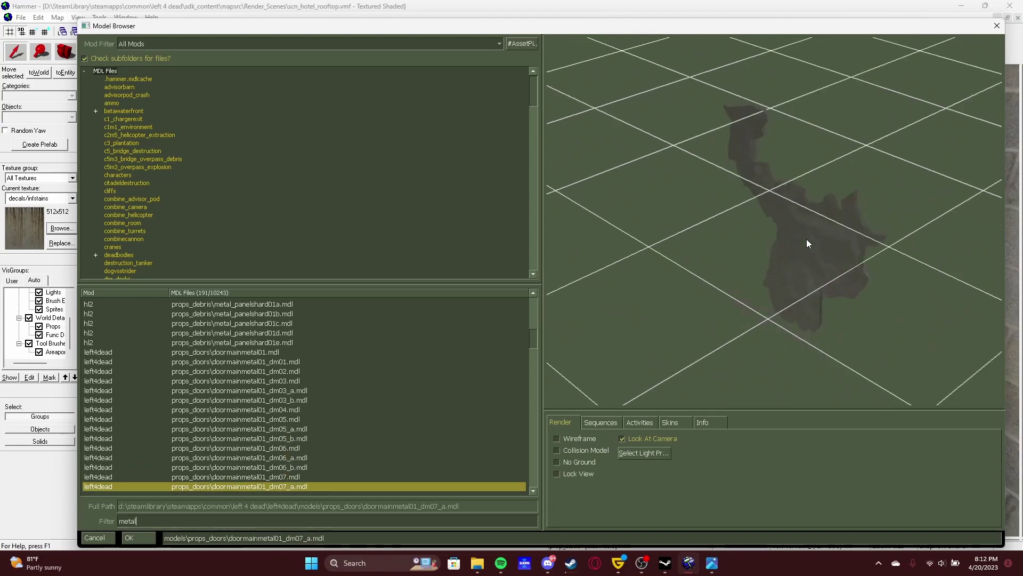
pyautogui.press('Down')
pyautogui.press('Down')
pyautogui.press('Down')
pyautogui.press('Down')
pyautogui.press('Down')
pyautogui.press('Down')
pyautogui.press('Down')
pyautogui.press('Down')
pyautogui.press('Down')
pyautogui.press('Down')
pyautogui.press('Down')
pyautogui.press('Down')
pyautogui.press('Down')
pyautogui.press('Down')
pyautogui.press('Down')
pyautogui.press('Down')
pyautogui.press('Down')
pyautogui.press('Down')
pyautogui.press('Down')
pyautogui.press('Down')
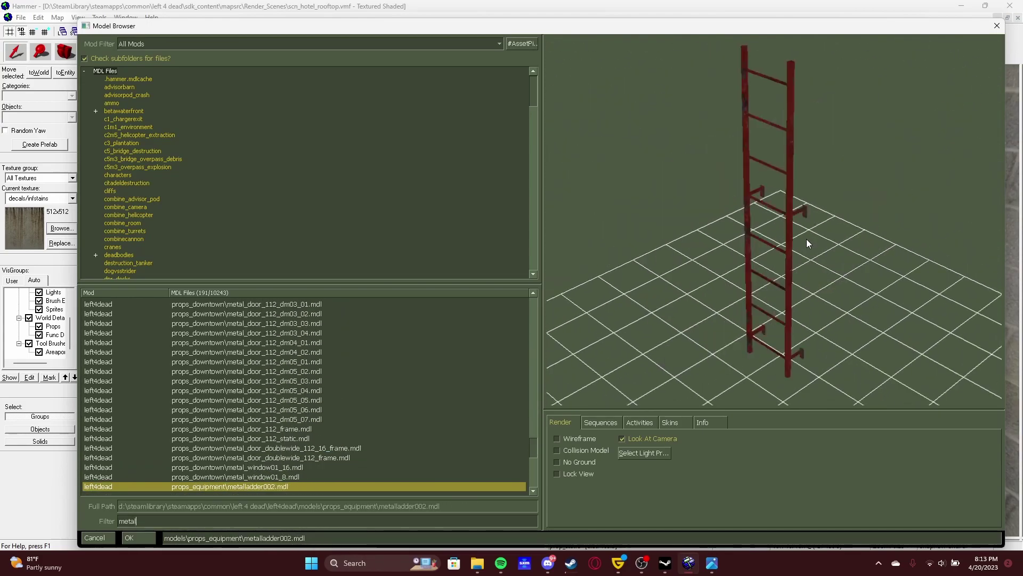
pyautogui.press('Down')
pyautogui.press('Down')
pyautogui.press('Down')
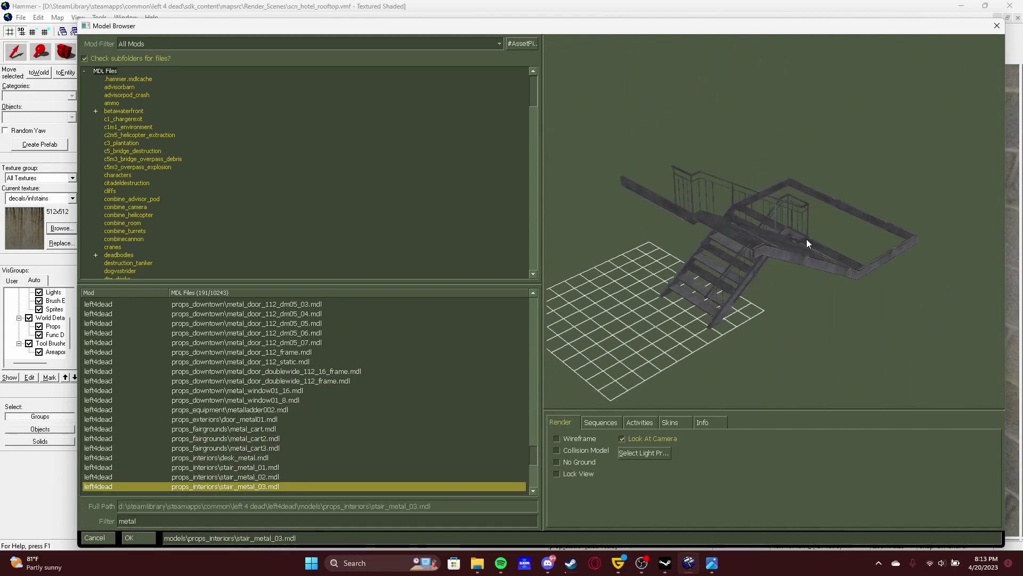
pyautogui.hotkey('alt', 'Tab')
pyautogui.scroll(4, 81, 212)
pyautogui.hotkey('ctrl', 'b')
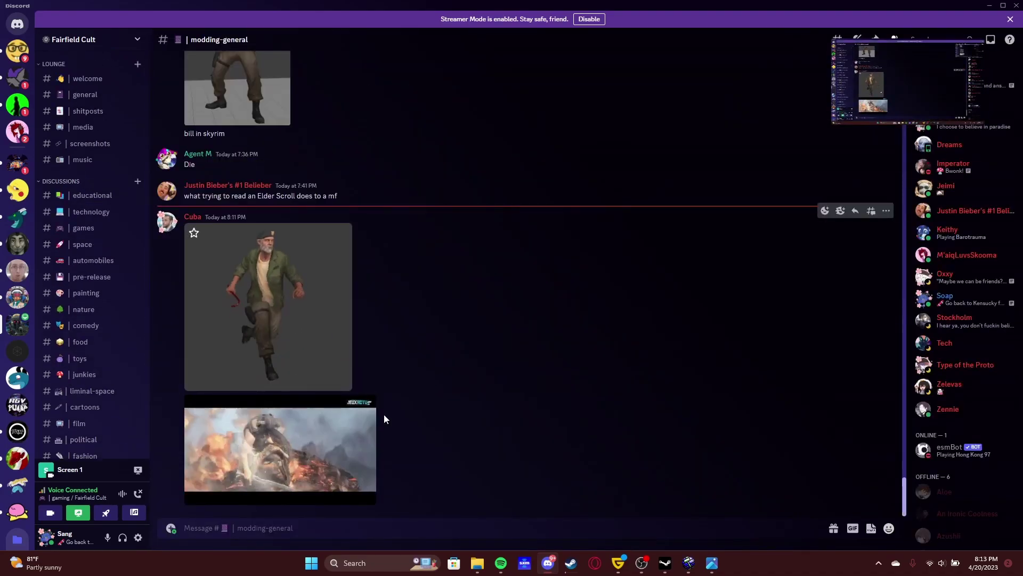
pyautogui.click(18, 54)
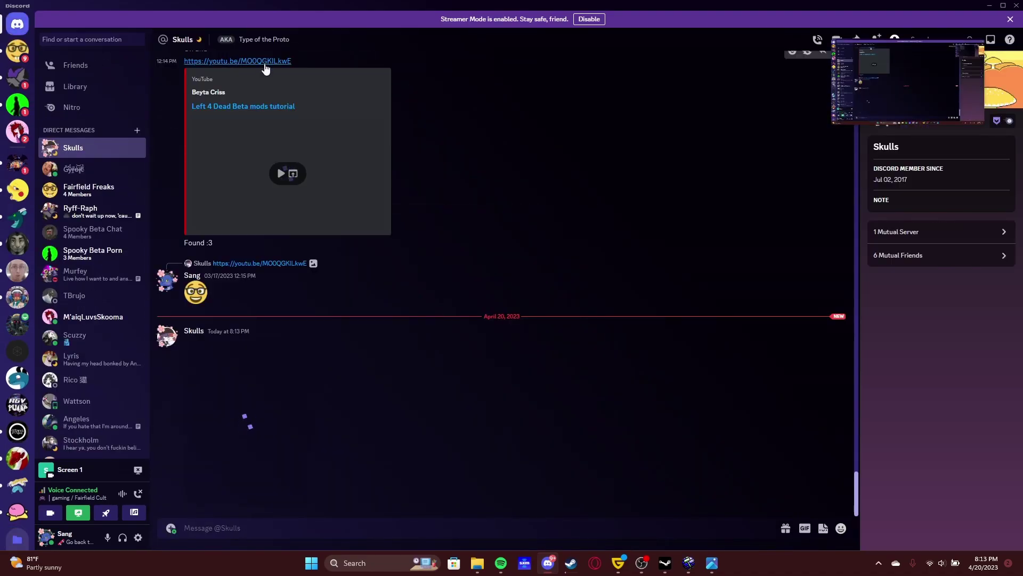
pyautogui.click(246, 421)
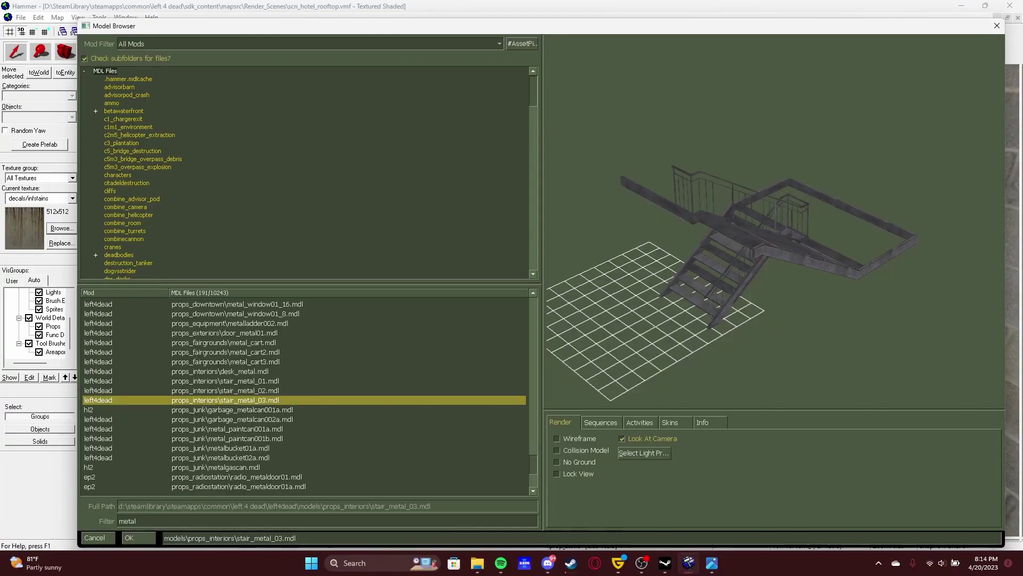
# - Look through the models filtered by "metal" and assign props_debris\metal_panel02a.mdl to the prop
pyautogui.press('Down')
pyautogui.press('Down')
pyautogui.press('Up')
pyautogui.press('Up')
pyautogui.press('Up')
pyautogui.press('Up')
pyautogui.press('Up')
pyautogui.press('Up')
pyautogui.press('Up')
pyautogui.press('Up')
pyautogui.press('Up')
pyautogui.press('Up')
pyautogui.press('Up')
pyautogui.press('Up')
pyautogui.press('Up')
pyautogui.press('Up')
pyautogui.press('Up')
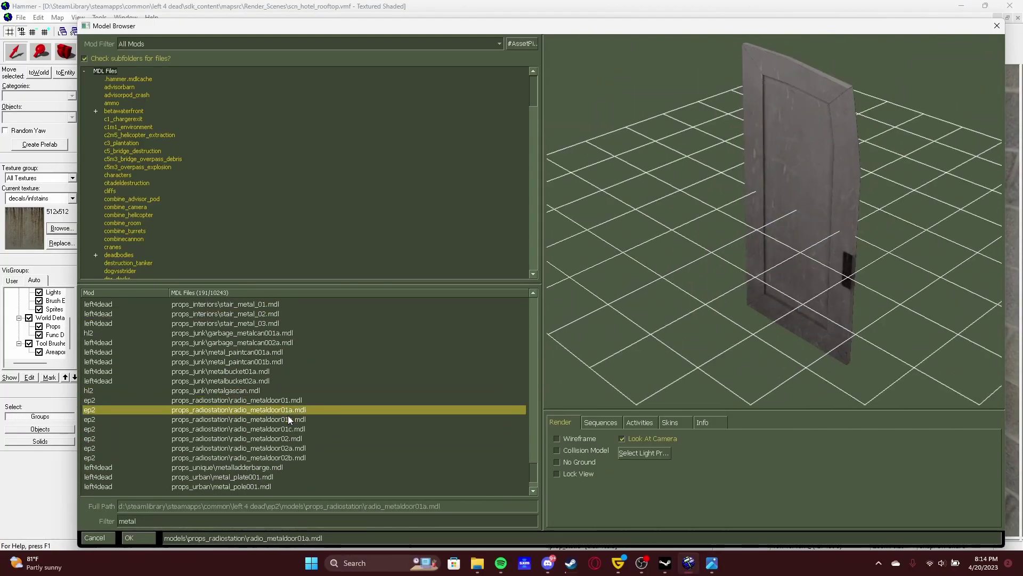
pyautogui.scroll(1, 288, 421)
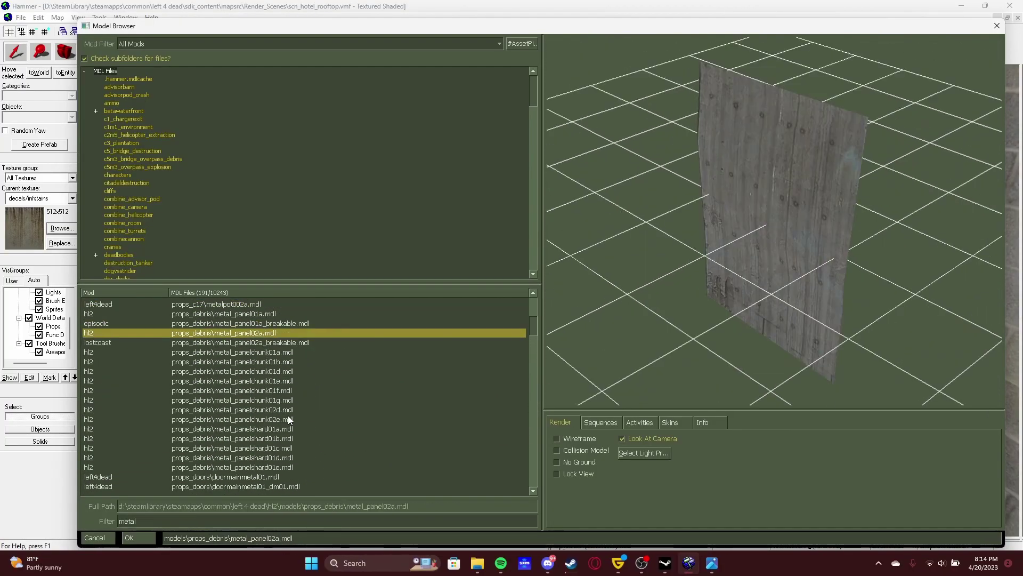
pyautogui.press('Return')
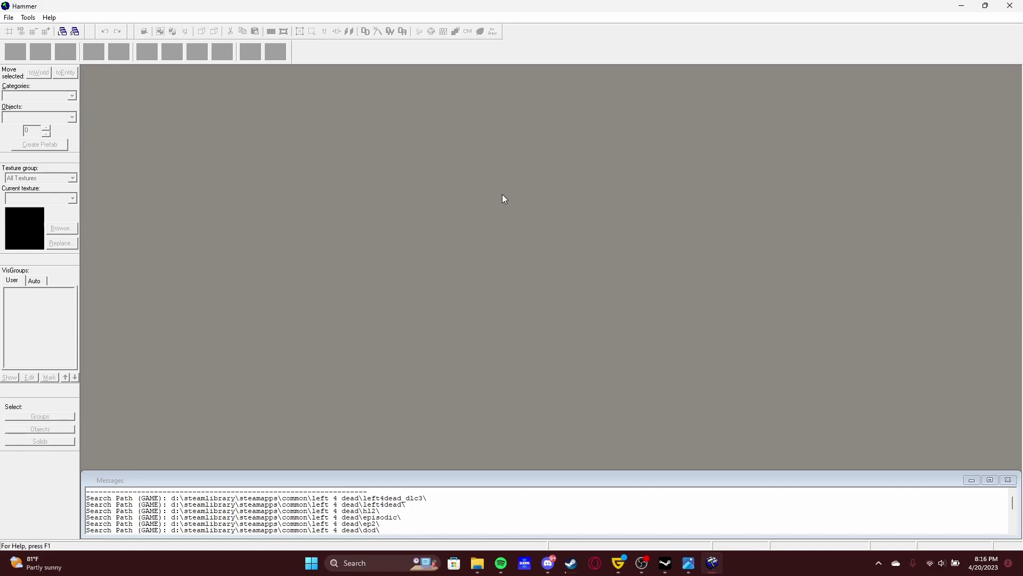
# - Check the autosaves of the hotel rooftop map and reopen scn_hotel_rooftop
pyautogui.hotkey('ctrl', 'o')
pyautogui.doubleClick(524, 333)
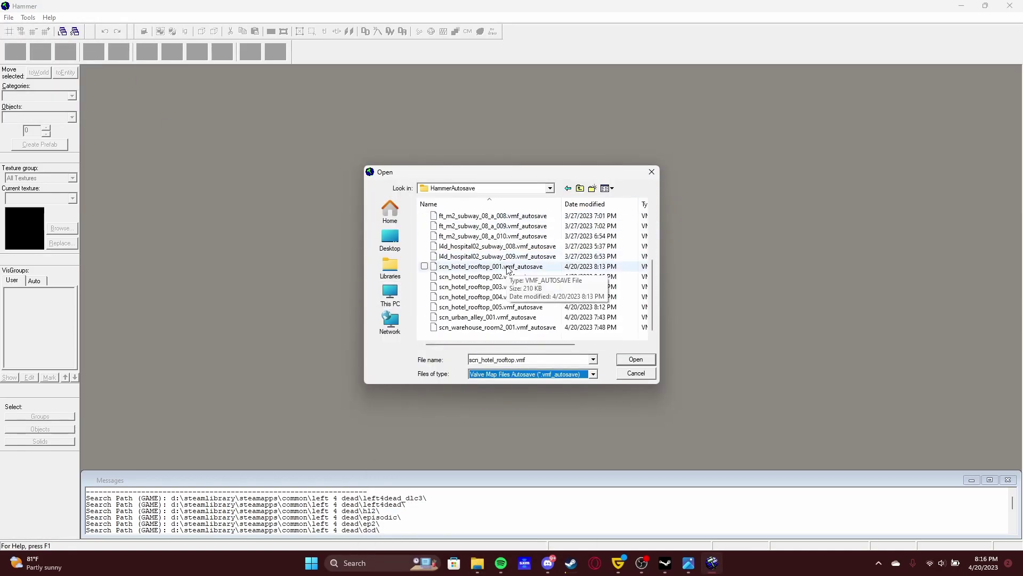
pyautogui.doubleClick(505, 276)
pyautogui.click(548, 334)
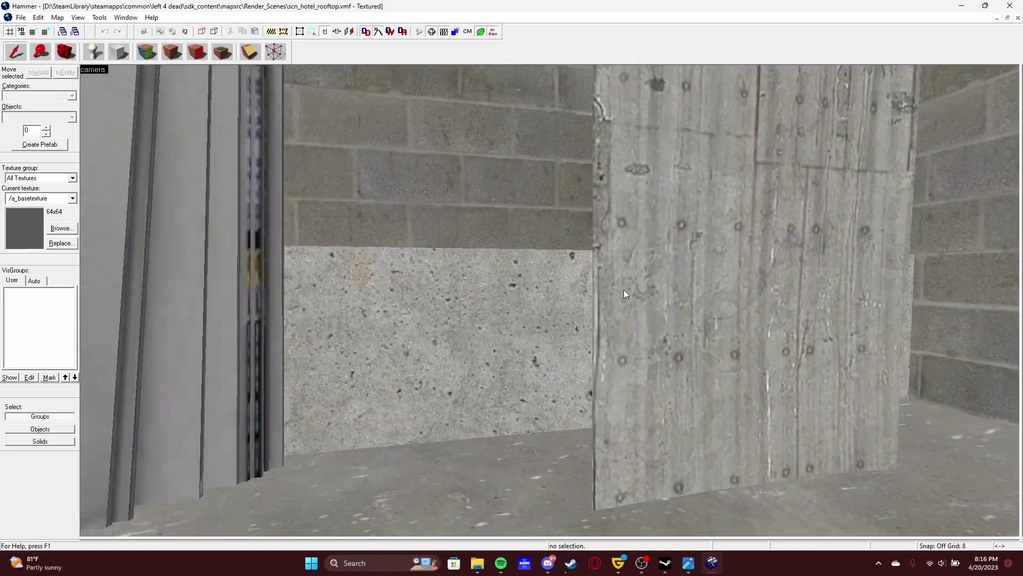
# - Disable shadows on the metal_panel01a.mdl prop_physics and lean the panel against the low concrete block by the wall
pyautogui.doubleClick(406, 261)
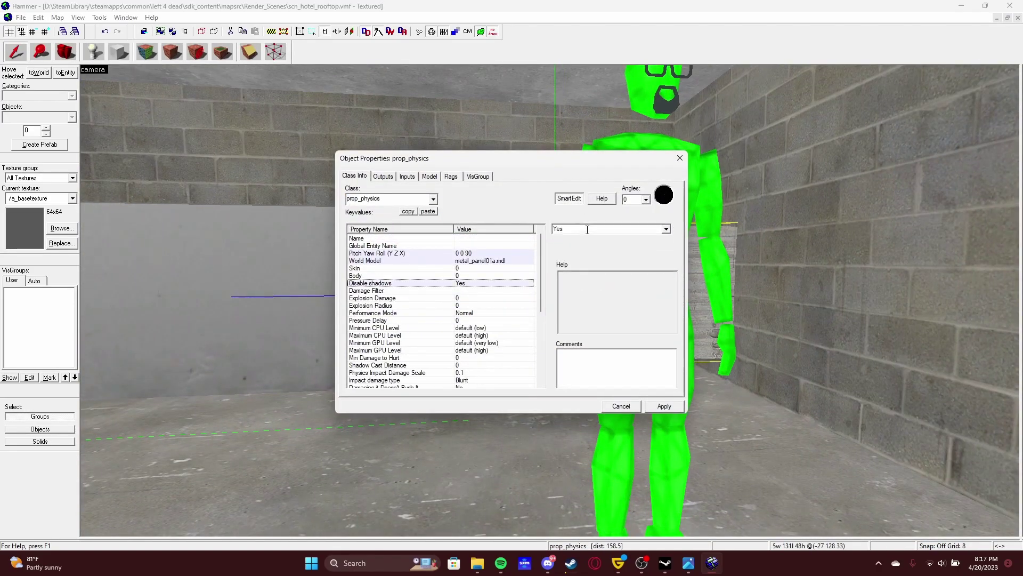
pyautogui.press('Escape')
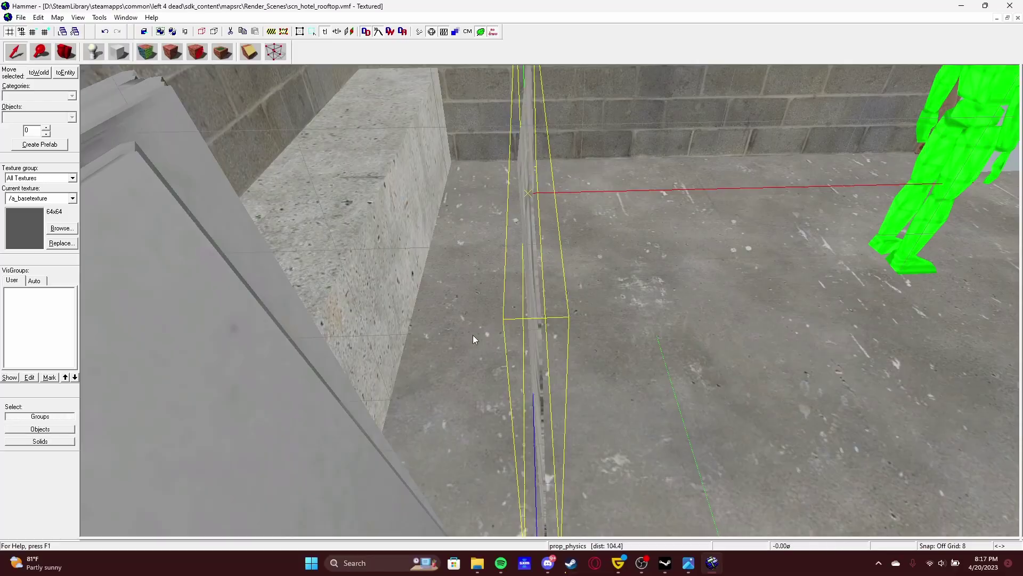
pyautogui.press('z')
pyautogui.press('z')
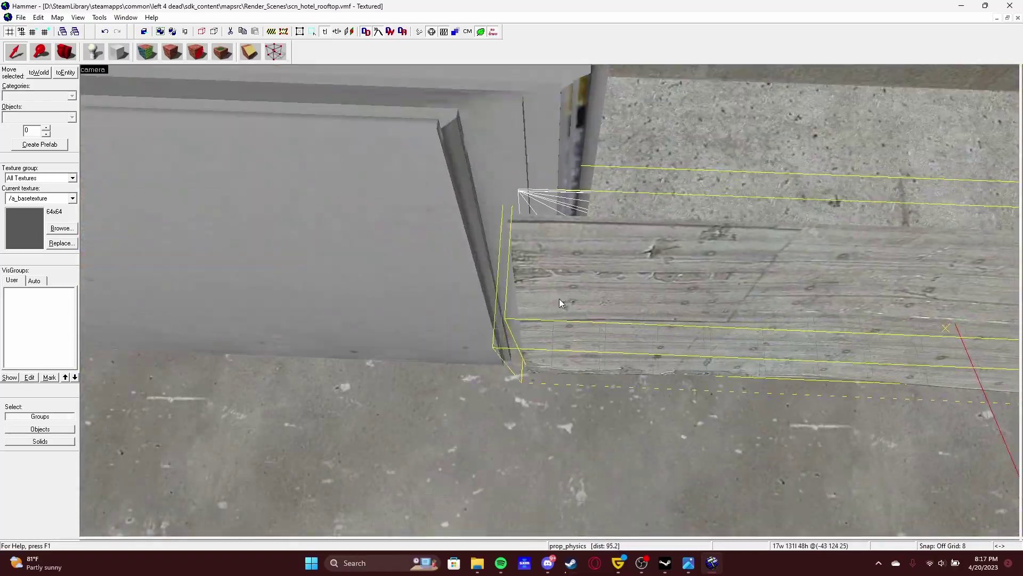
pyautogui.press('z')
pyautogui.press('z')
pyautogui.press('w')
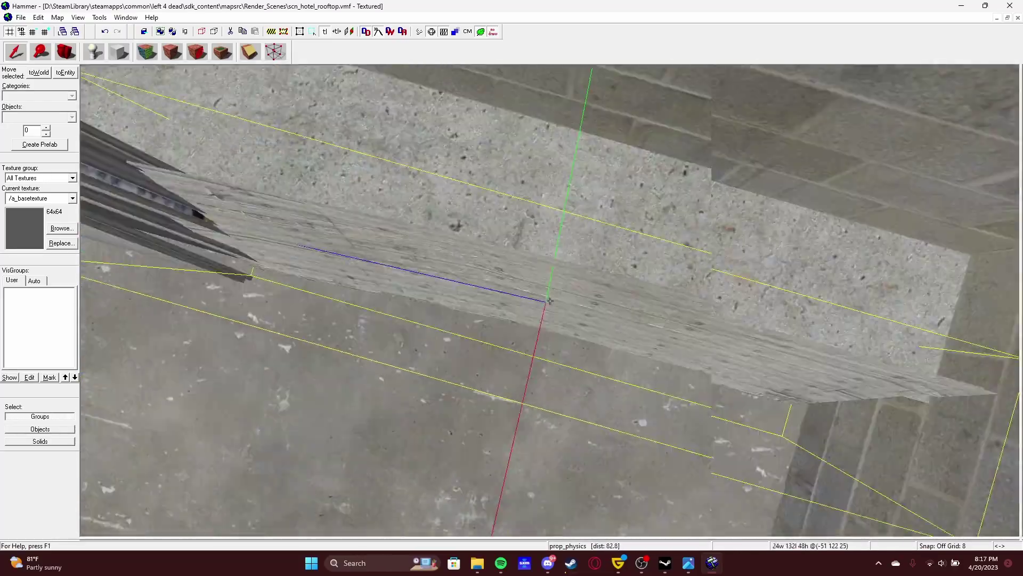
pyautogui.press('Escape')
pyautogui.press('z')
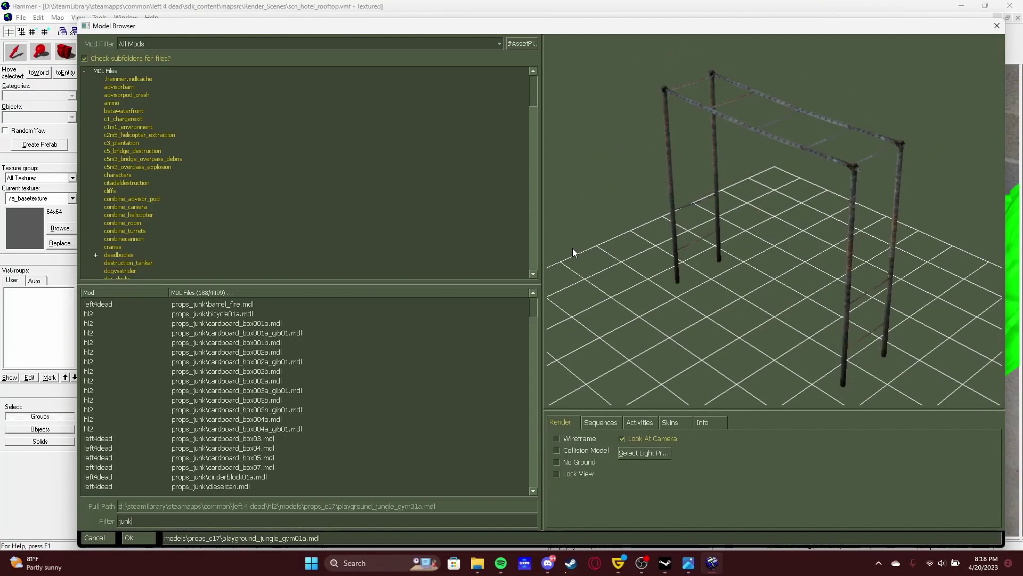
# - Preview the prop models filtered by "junk", going through the list as far as props_junk\gascan001a.mdl
pyautogui.press('Down')
pyautogui.press('Down')
pyautogui.press('Down')
pyautogui.press('Down')
pyautogui.press('Down')
pyautogui.press('Down')
pyautogui.press('Down')
pyautogui.press('Down')
pyautogui.press('Down')
pyautogui.press('Down')
pyautogui.press('Down')
pyautogui.press('Down')
pyautogui.press('Down')
pyautogui.press('Down')
pyautogui.press('Down')
pyautogui.press('Down')
pyautogui.press('Down')
pyautogui.press('Down')
pyautogui.press('Down')
pyautogui.press('Down')
pyautogui.press('Down')
pyautogui.press('Down')
pyautogui.press('Down')
pyautogui.press('Down')
pyautogui.press('Down')
pyautogui.press('Down')
pyautogui.press('Down')
pyautogui.press('Down')
pyautogui.press('Down')
pyautogui.press('Down')
pyautogui.press('Down')
pyautogui.press('Down')
pyautogui.press('Down')
pyautogui.press('Down')
pyautogui.press('Down')
pyautogui.press('Down')
pyautogui.press('Down')
pyautogui.press('Down')
pyautogui.press('Down')
pyautogui.press('Down')
pyautogui.press('Down')
pyautogui.press('Down')
pyautogui.press('Down')
pyautogui.press('Down')
pyautogui.press('Down')
pyautogui.press('Down')
pyautogui.press('Down')
pyautogui.press('Down')
pyautogui.press('Down')
pyautogui.press('Down')
pyautogui.press('Down')
pyautogui.press('Down')
pyautogui.press('Down')
pyautogui.press('Down')
pyautogui.press('Down')
pyautogui.press('Down')
pyautogui.press('Down')
pyautogui.press('Down')
pyautogui.press('Down')
pyautogui.press('Down')
pyautogui.press('Down')
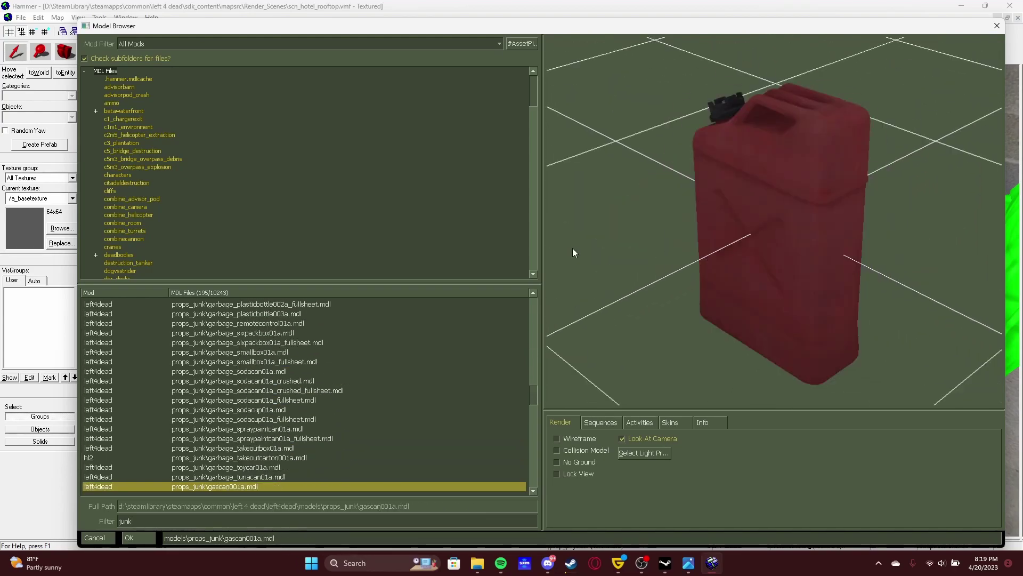
# - Compare the junk models around props_junk\gascan001a.mdl and assign the preferred one to the prop
pyautogui.press('Down')
pyautogui.press('Down')
pyautogui.press('Down')
pyautogui.press('Down')
pyautogui.press('Up')
pyautogui.press('Up')
pyautogui.press('Up')
pyautogui.press('Up')
pyautogui.press('Up')
pyautogui.press('Up')
pyautogui.press('Return')
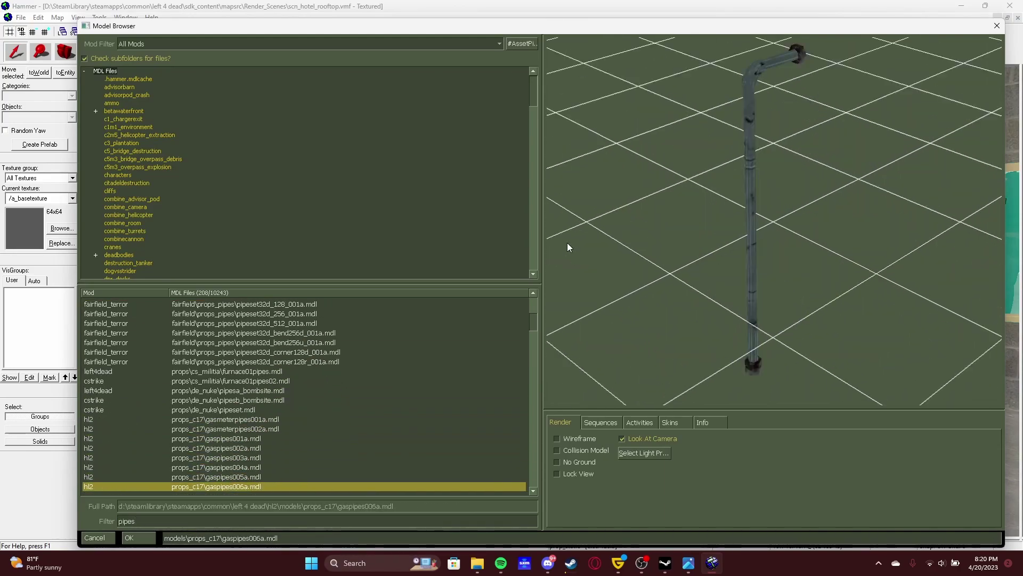
# - Preview the prop models filtered by "pipes", from props_c17\gaspipes006a.mdl to props_pipes\interiorpipecluster02a.mdl
pyautogui.press('Down')
pyautogui.press('Down')
pyautogui.press('Down')
pyautogui.press('Down')
pyautogui.press('Down')
pyautogui.press('Down')
pyautogui.press('Down')
pyautogui.press('Down')
pyautogui.press('Down')
pyautogui.press('Down')
pyautogui.press('Down')
pyautogui.press('Down')
pyautogui.press('Down')
pyautogui.press('Down')
pyautogui.press('Down')
pyautogui.press('Down')
pyautogui.press('Down')
pyautogui.press('Down')
pyautogui.press('Down')
pyautogui.press('Down')
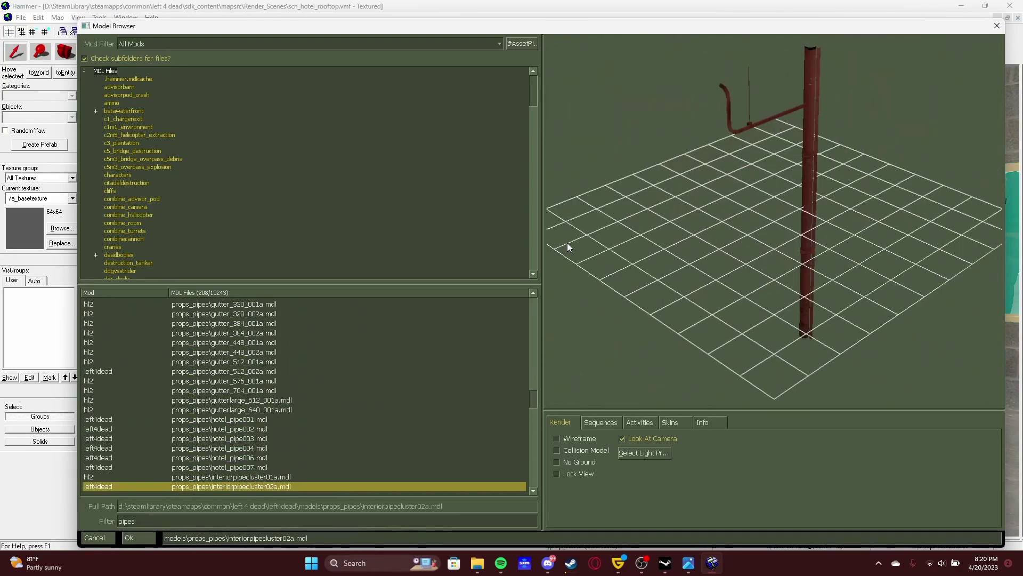
# - Preview more pipe models beyond interiorpipecluster02a.mdl and look through the models filtered by "conduit"
pyautogui.press('Down')
pyautogui.press('Down')
pyautogui.press('Down')
pyautogui.press('Down')
pyautogui.press('Down')
pyautogui.press('Down')
pyautogui.press('Down')
pyautogui.press('Down')
pyautogui.press('Down')
pyautogui.press('Down')
pyautogui.press('Down')
pyautogui.press('Down')
pyautogui.press('Down')
pyautogui.press('Down')
pyautogui.press('Down')
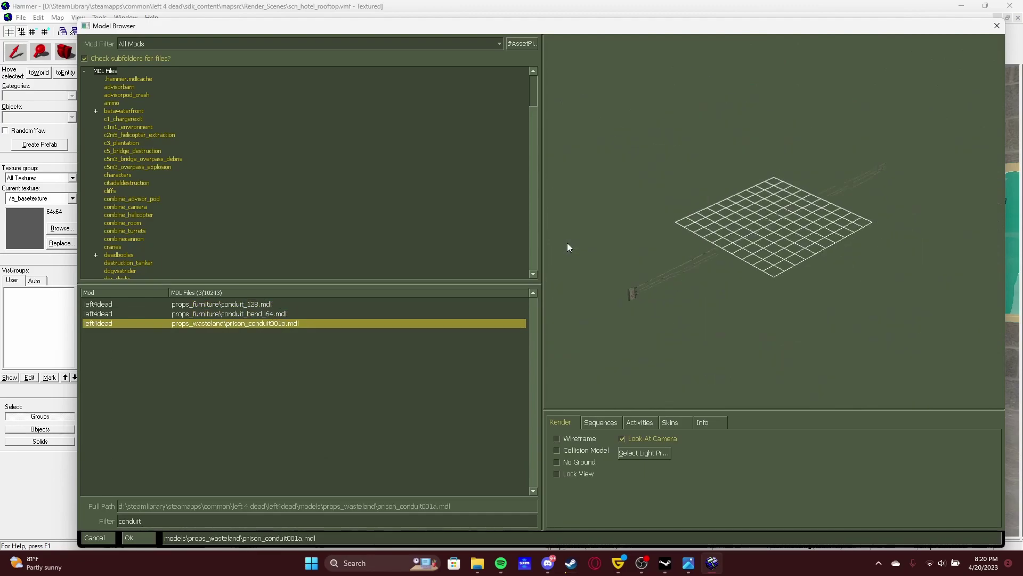
pyautogui.press('Up')
pyautogui.press('Up')
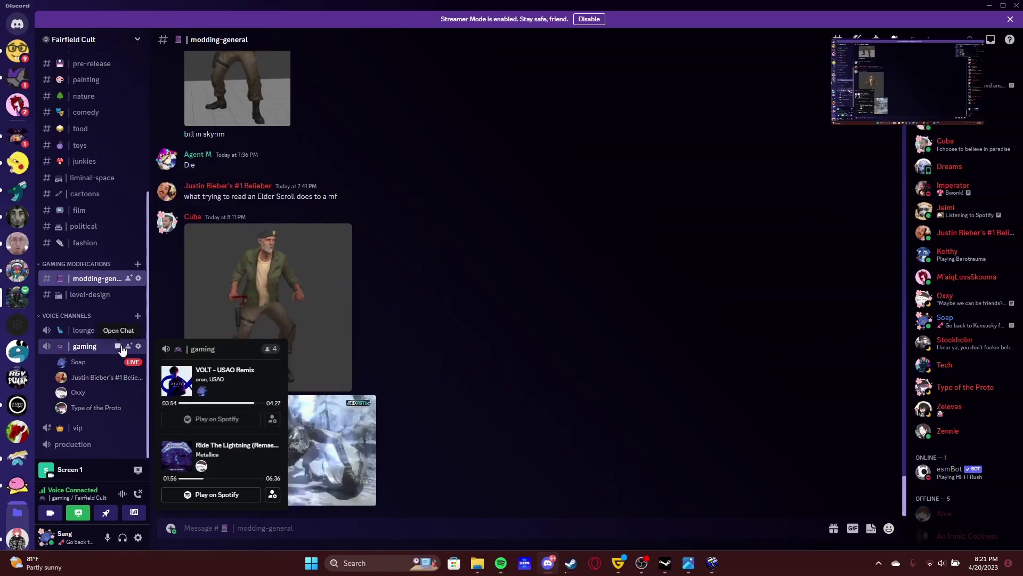
pyautogui.click(119, 346)
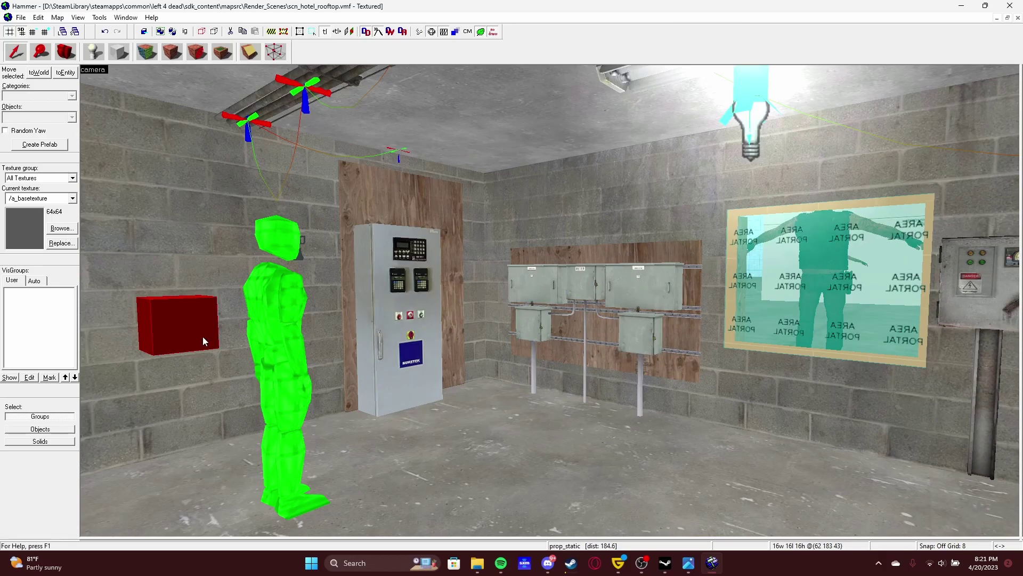
# - Open the scn_urban_alley map from the Render_Scenes folder in mapsrc
pyautogui.click(20, 17)
pyautogui.click(32, 38)
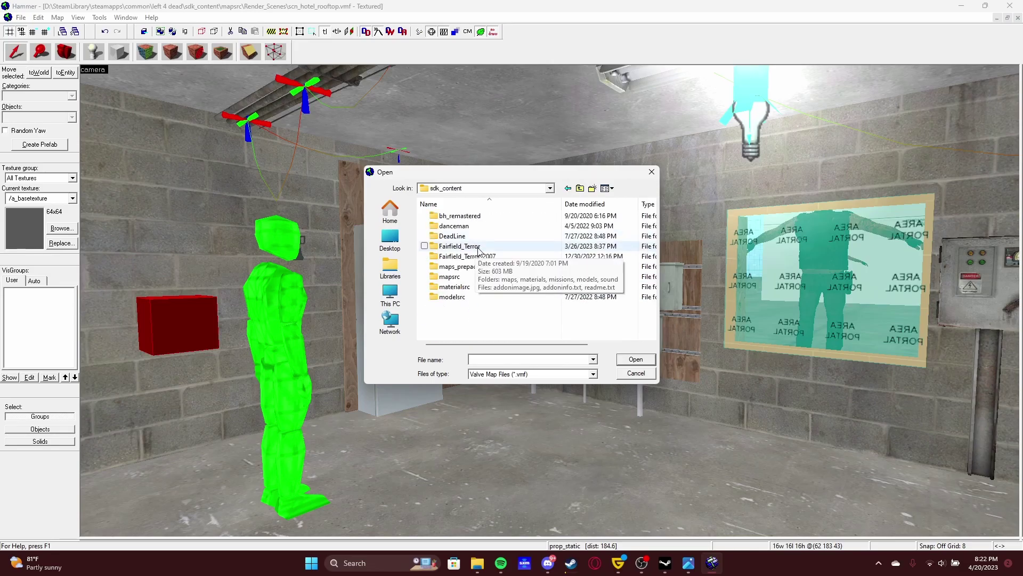
pyautogui.scroll(-1, 472, 259)
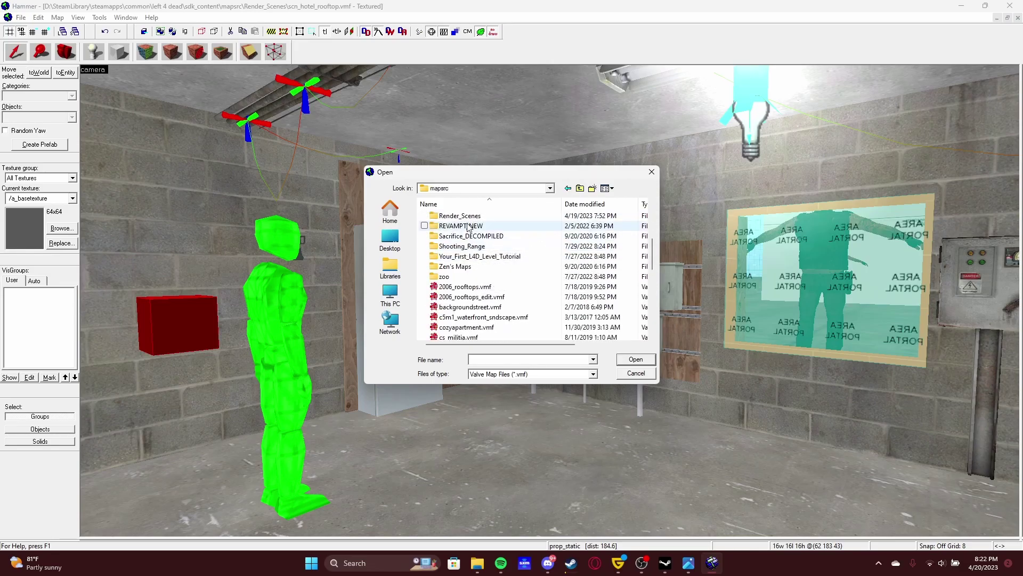
pyautogui.doubleClick(467, 256)
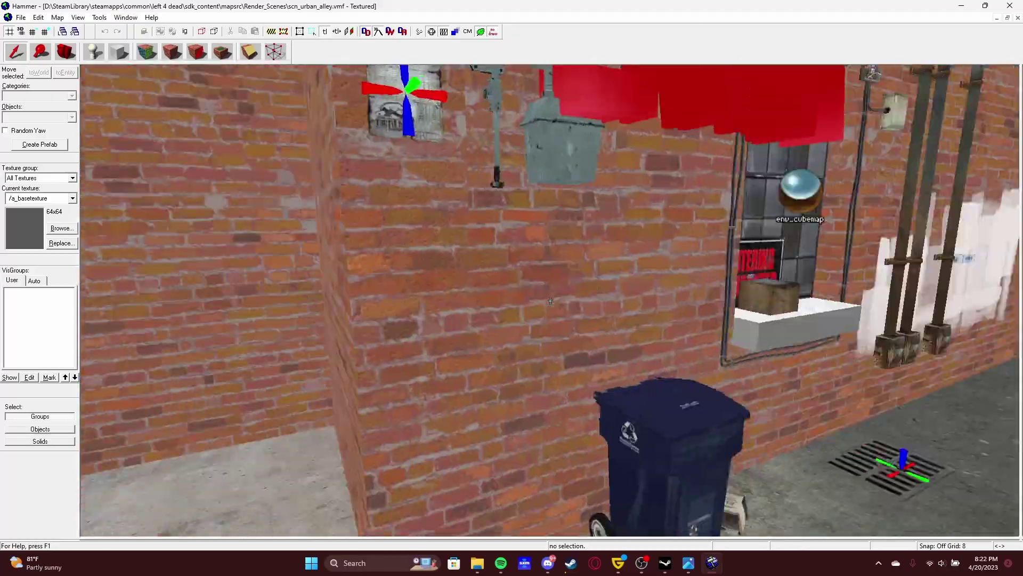
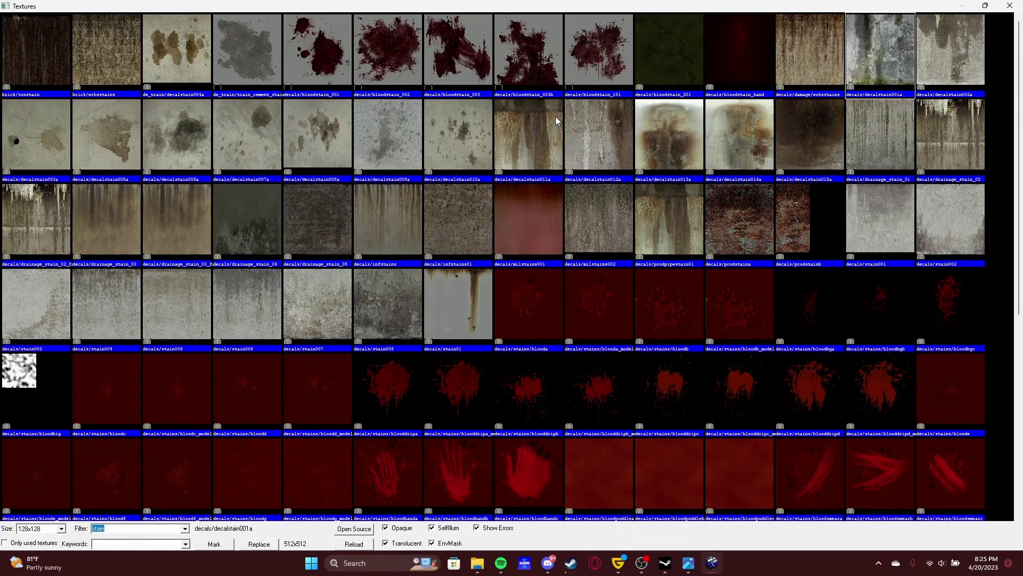
# - Choose the decals/stain008 texture for the overlay on the rooftop utility room's cinder-block wall and return to object selection
pyautogui.doubleClick(362, 315)
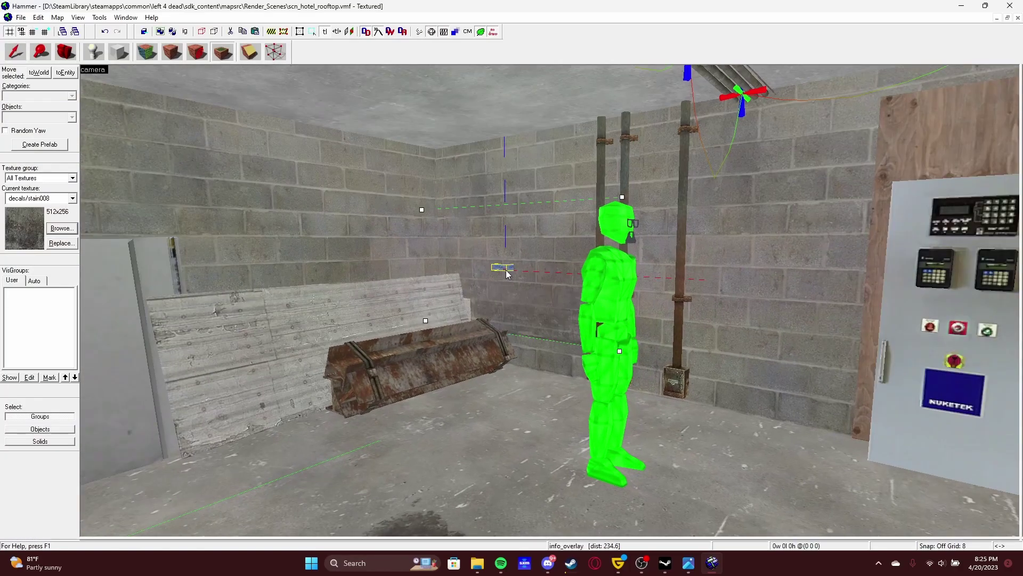
pyautogui.hotkey('shift', 's')
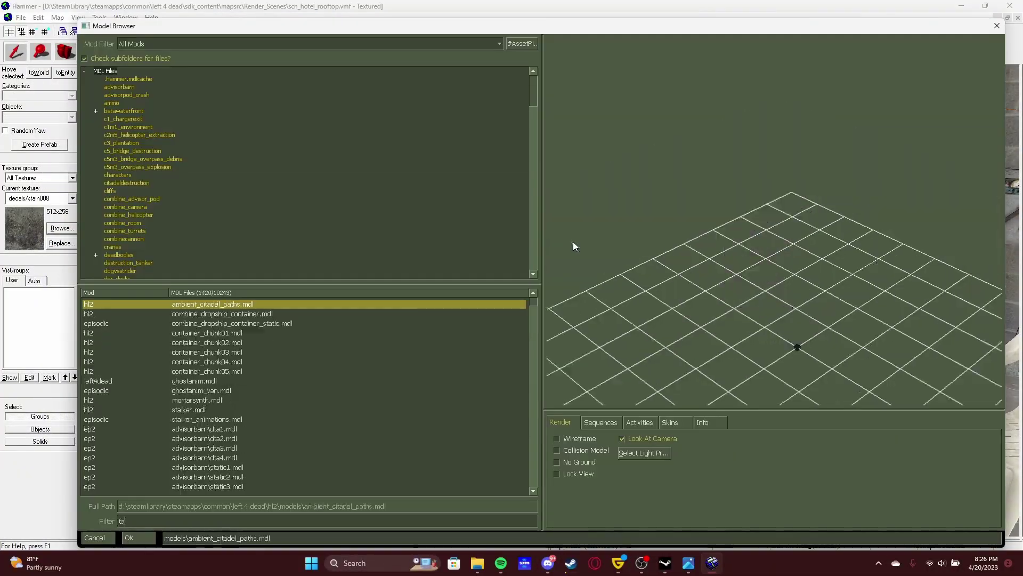
# - Browse the table models and pick the wooden table with the plywood top for the prop_static
pyautogui.press('Down')
pyautogui.press('Down')
pyautogui.press('Down')
pyautogui.press('Down')
pyautogui.press('Down')
pyautogui.press('Down')
pyautogui.press('Down')
pyautogui.press('Down')
pyautogui.press('Down')
pyautogui.press('Down')
pyautogui.press('Down')
pyautogui.press('Down')
pyautogui.press('Down')
pyautogui.press('Down')
pyautogui.press('Down')
pyautogui.press('Down')
pyautogui.press('Down')
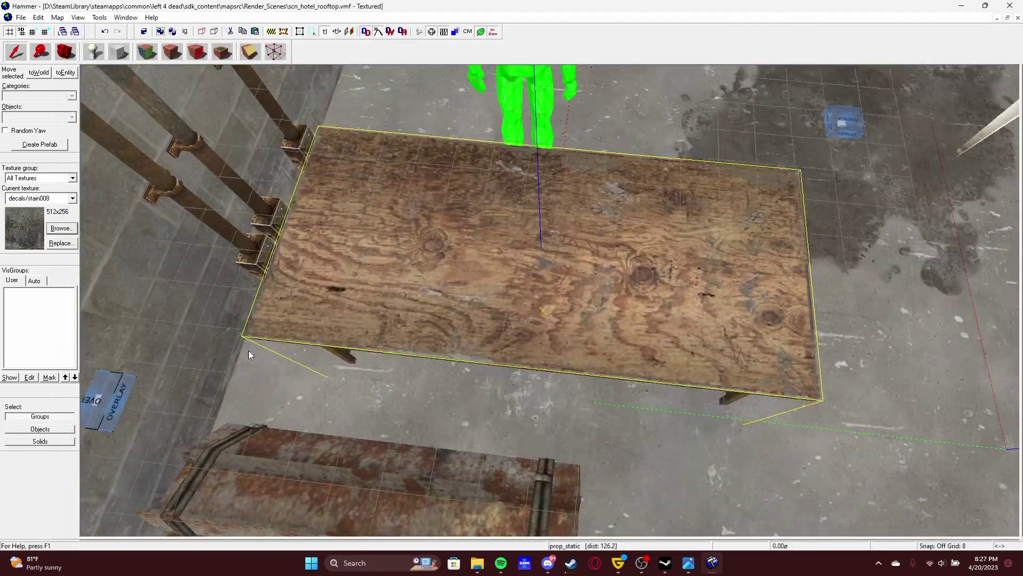
# - Rotate the plywood-topped table and stand it along the cinder-block wall in front of the vertical pipes
pyautogui.press('z')
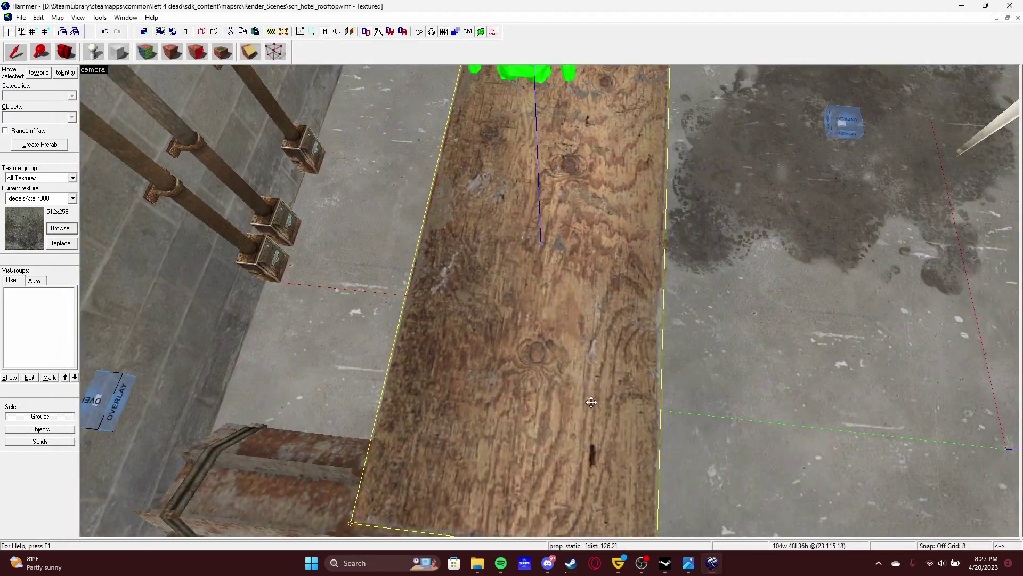
pyautogui.press('Escape')
pyautogui.press('s')
pyautogui.press('z')
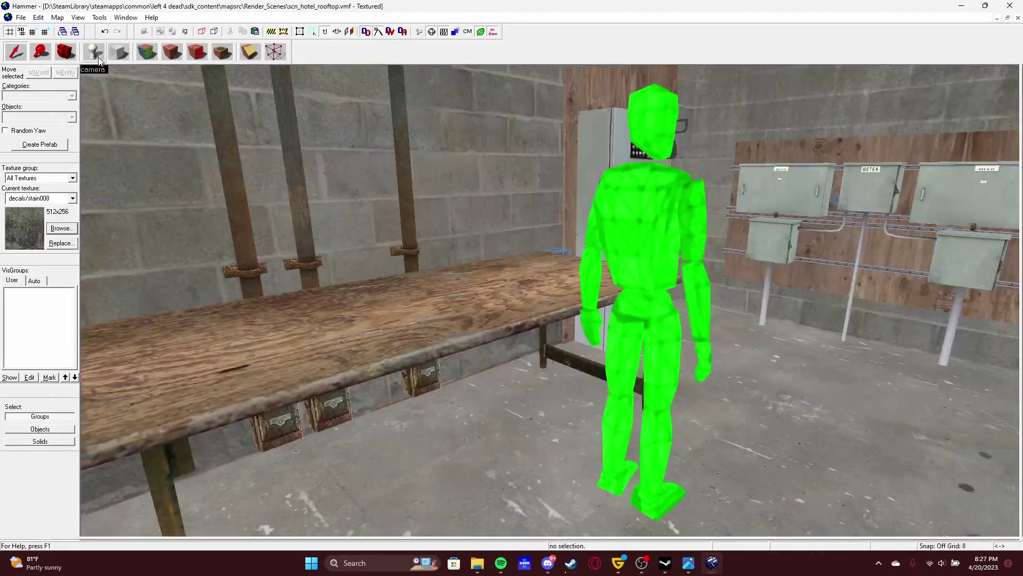
# - Arrange four weapon_first_aid_kit_spawn entities on the table's end near the grey cabinet, at varied angles with one lying flat
pyautogui.click(454, 216)
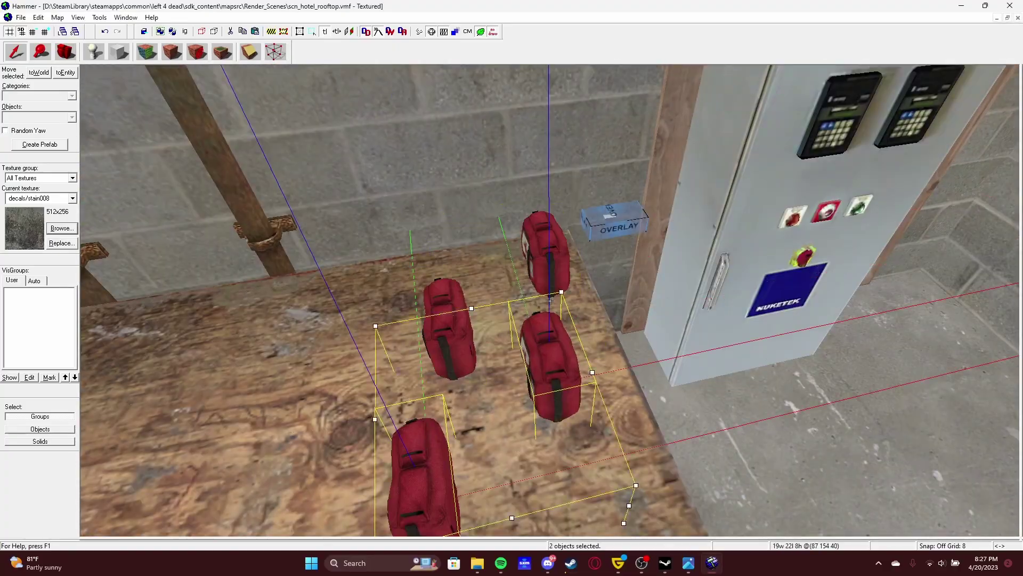
pyautogui.click(550, 300)
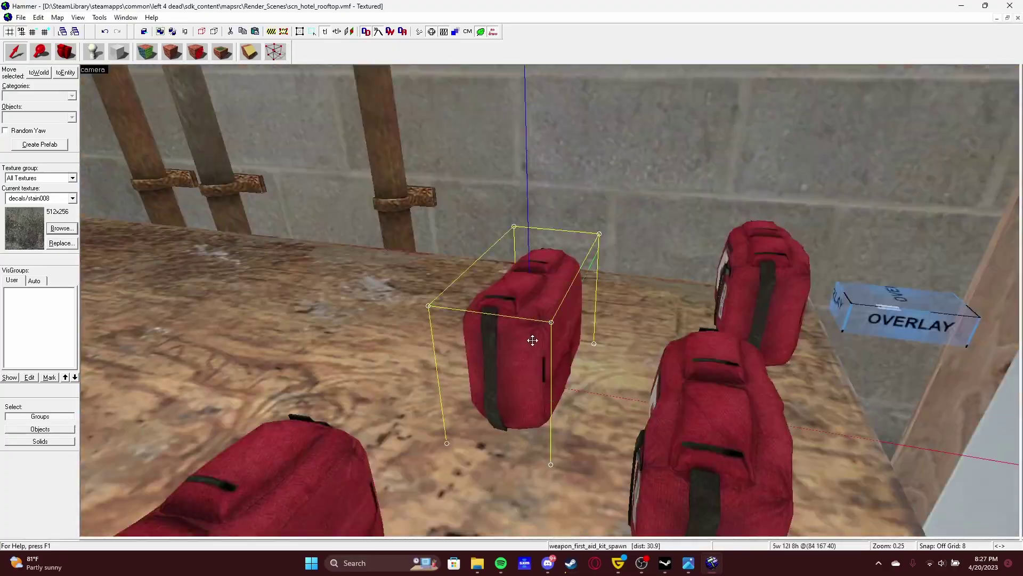
pyautogui.click(549, 420)
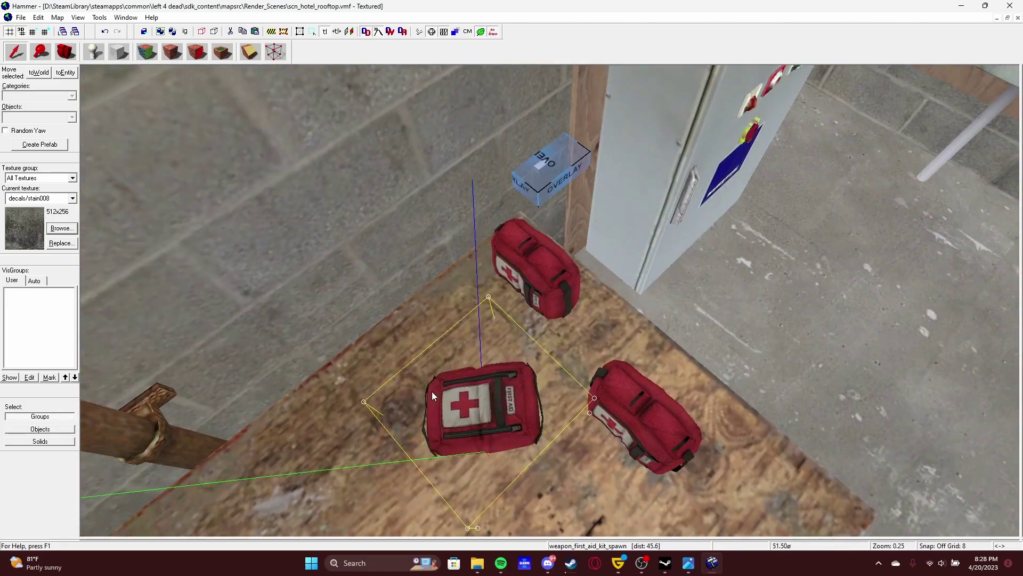
pyautogui.click(432, 395)
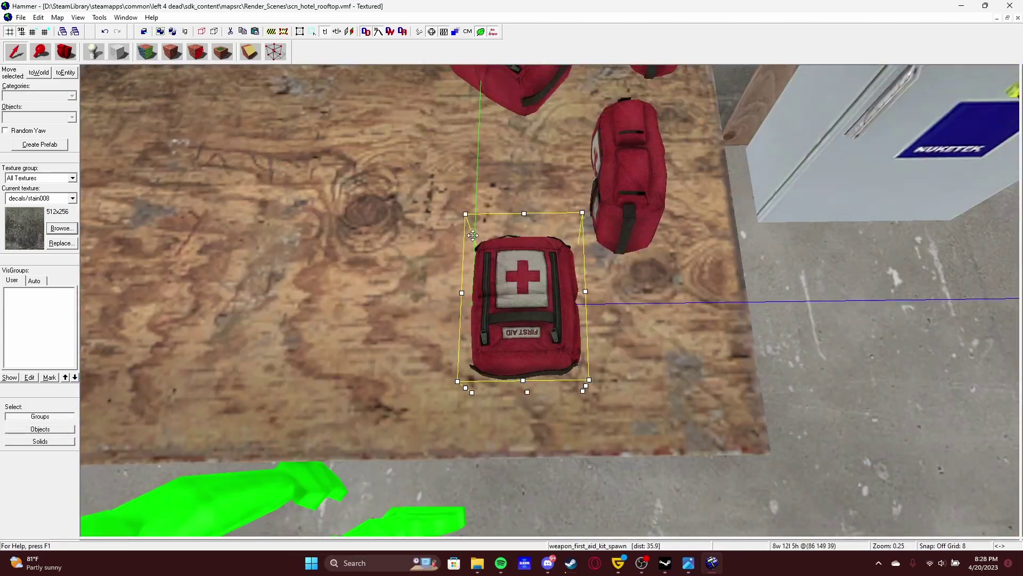
pyautogui.moveTo(472, 235); pyautogui.dragTo(550, 300)
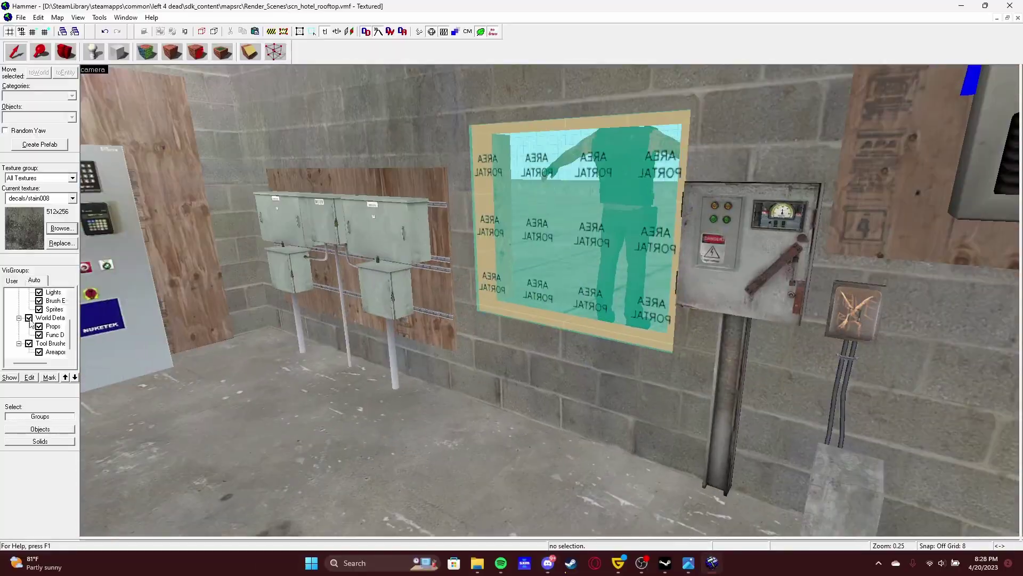
pyautogui.click(549, 562)
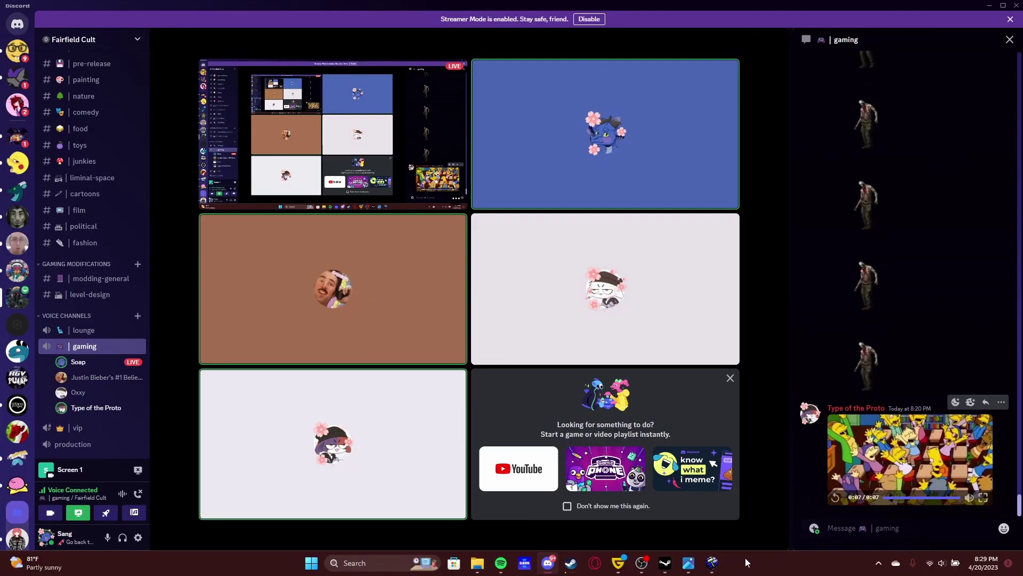
pyautogui.click(712, 562)
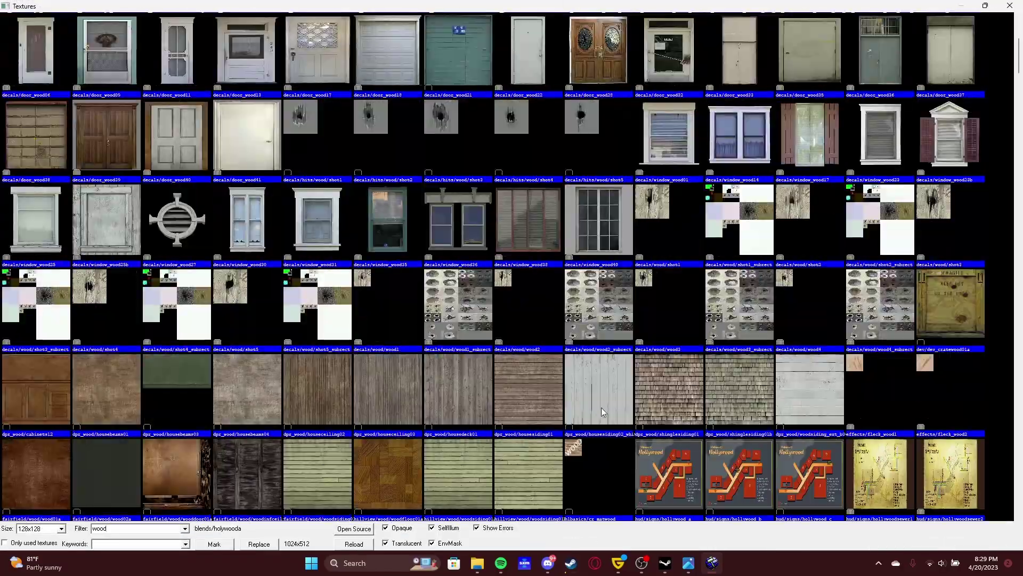
# - Look through the textures filtered by "wood" and choose the pale wood/mainstreet_wood plank texture
pyautogui.scroll(-15, 602, 412)
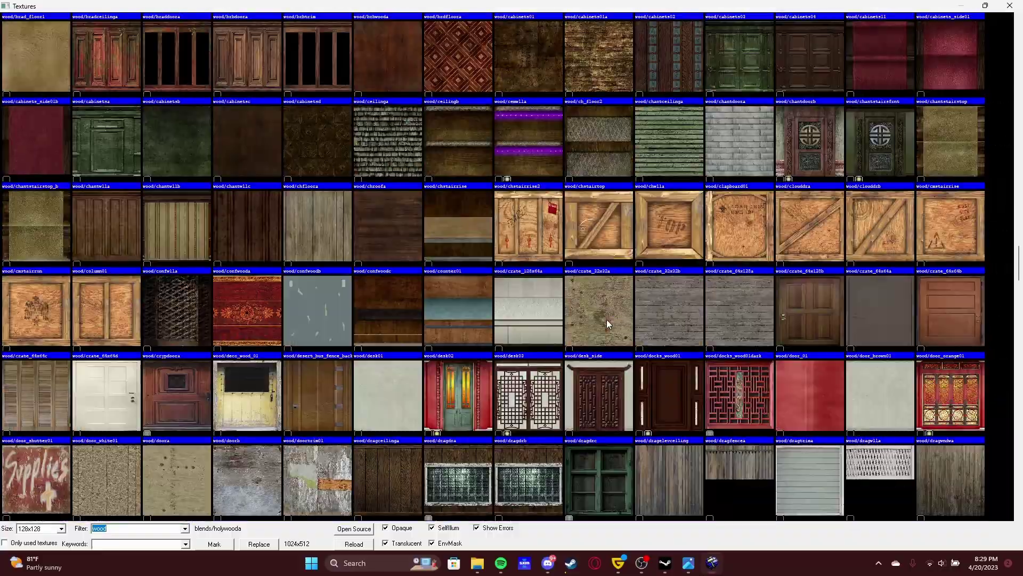
pyautogui.scroll(-5, 607, 324)
pyautogui.doubleClick(616, 135)
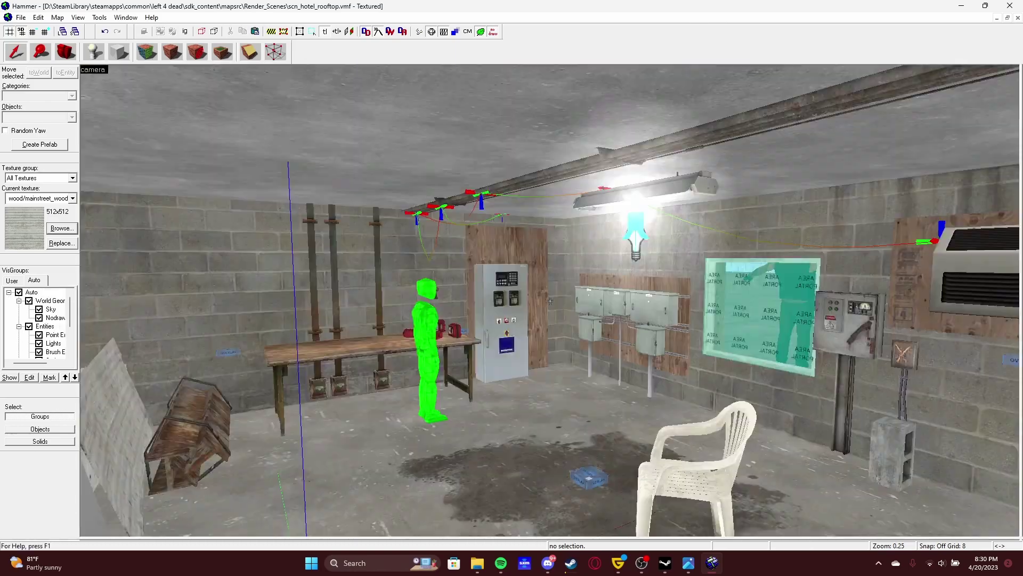
# - Place prop_static entities on the utility room floor and browse for clutter models as their World Model
pyautogui.click(402, 364)
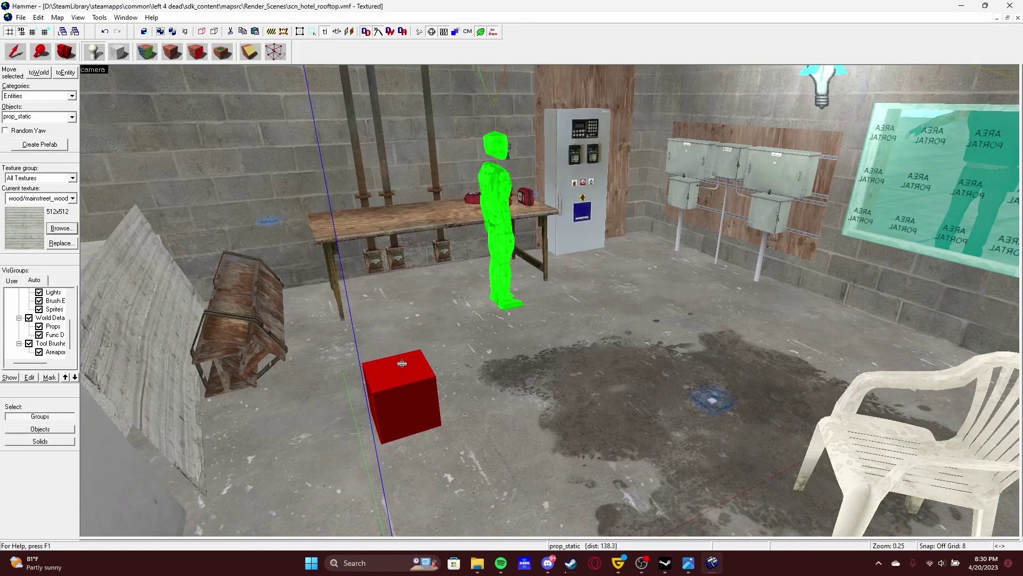
pyautogui.doubleClick(402, 363)
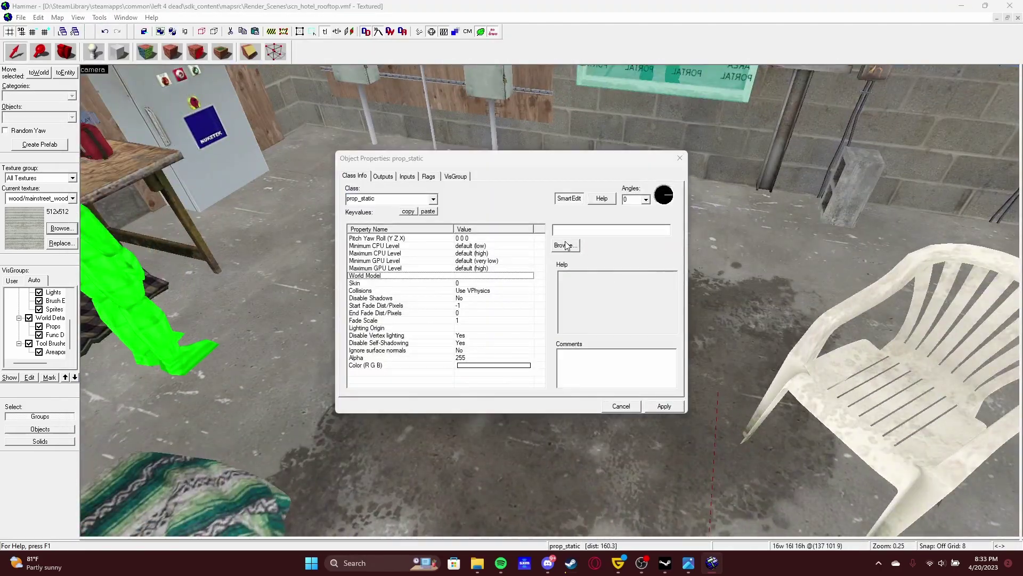
pyautogui.click(566, 245)
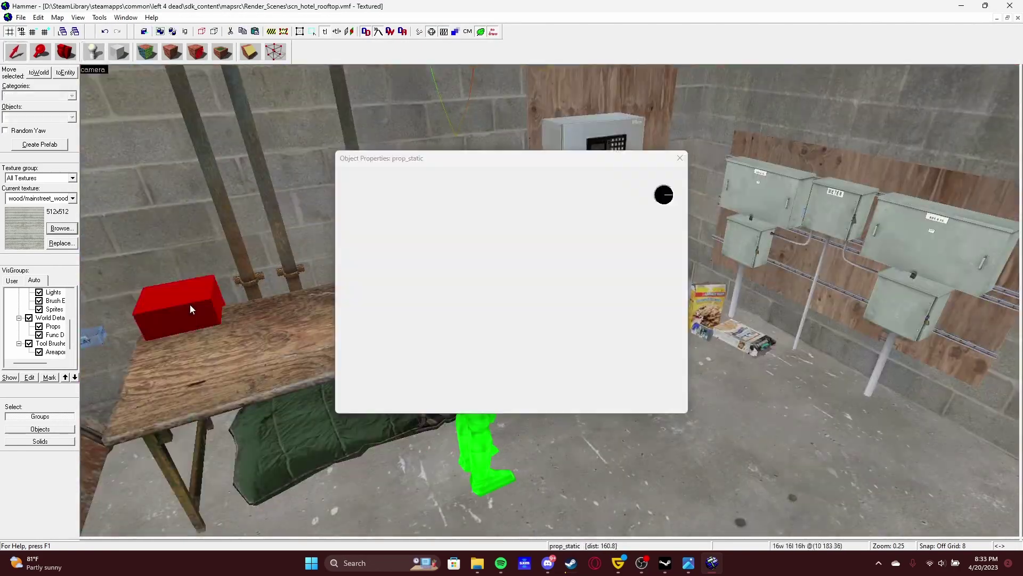
# - Set the World Model of the prop_static on the table to models/props/cs_italy/it_lantern1.mdl and close its properties
pyautogui.click(566, 245)
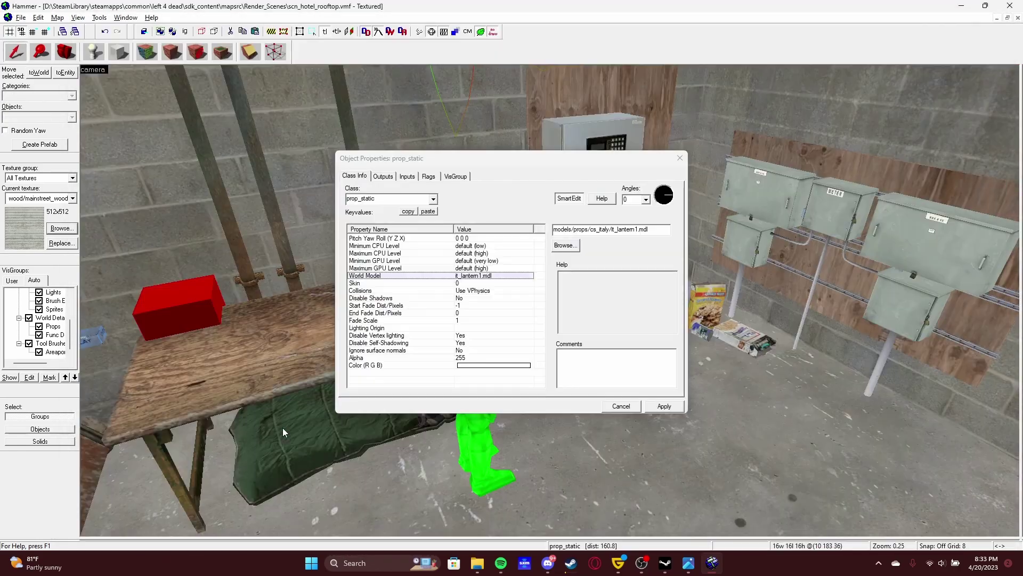
pyautogui.click(566, 245)
pyautogui.click(679, 158)
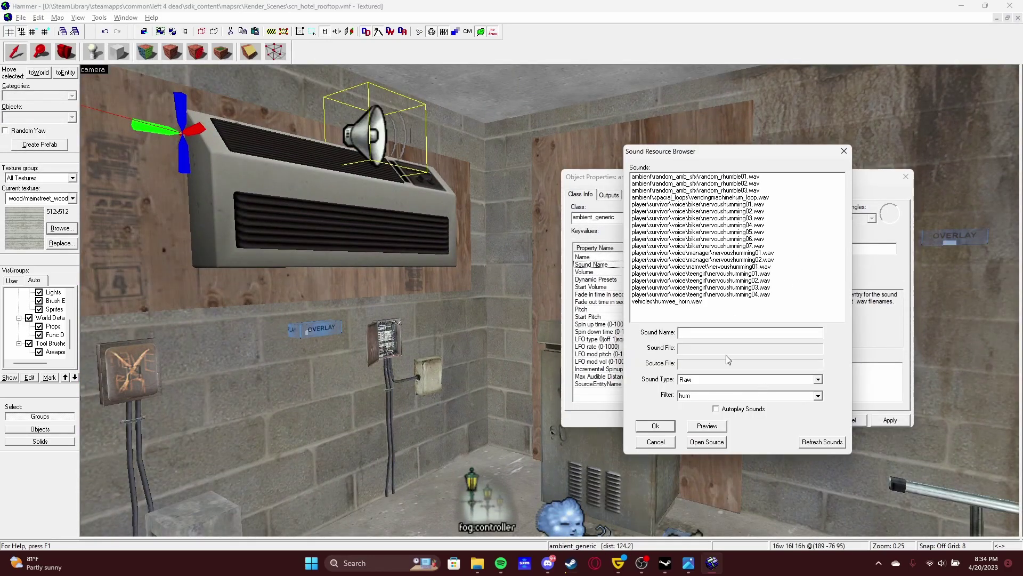
# - Filter the raw sounds by "hum" for the ambient_generic at the wall-mounted air conditioner
pyautogui.press('Return')
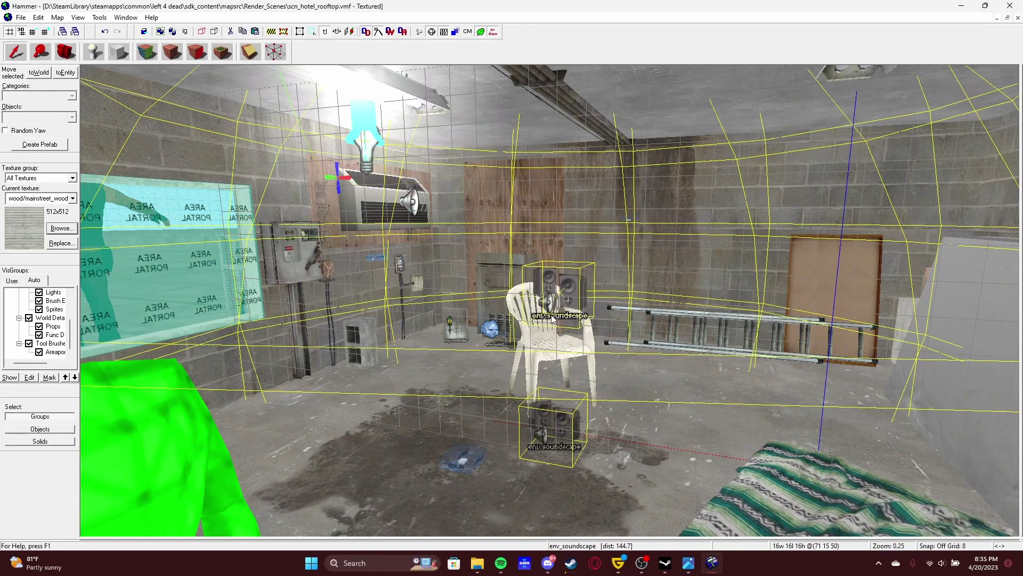
# - Open the map ft_m1_apartments_06_a from the Fairfield_Terror folder in mapsrc
pyautogui.hotkey('ctrl', 'o')
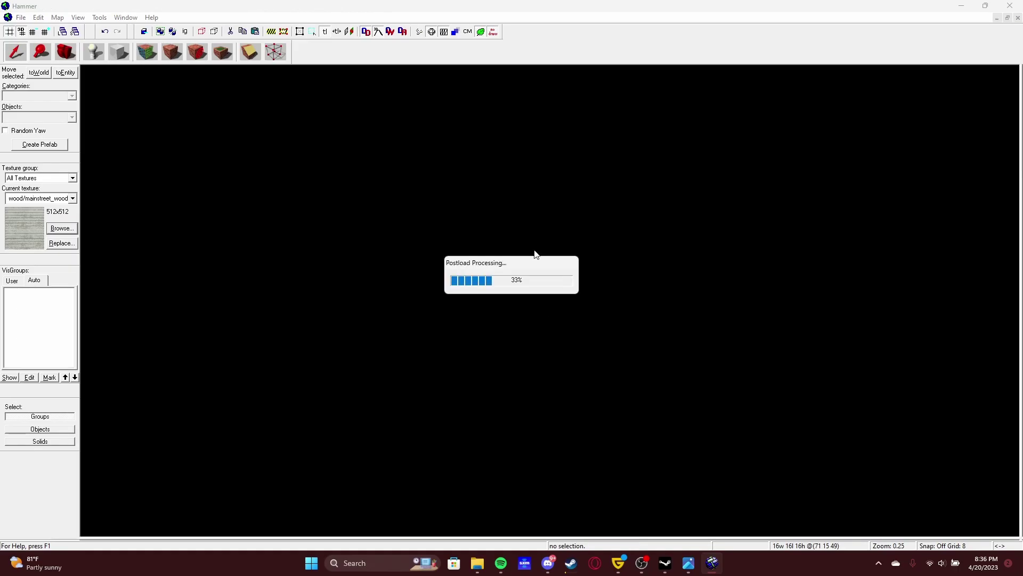
pyautogui.click(548, 563)
pyautogui.click(92, 275)
pyautogui.click(712, 563)
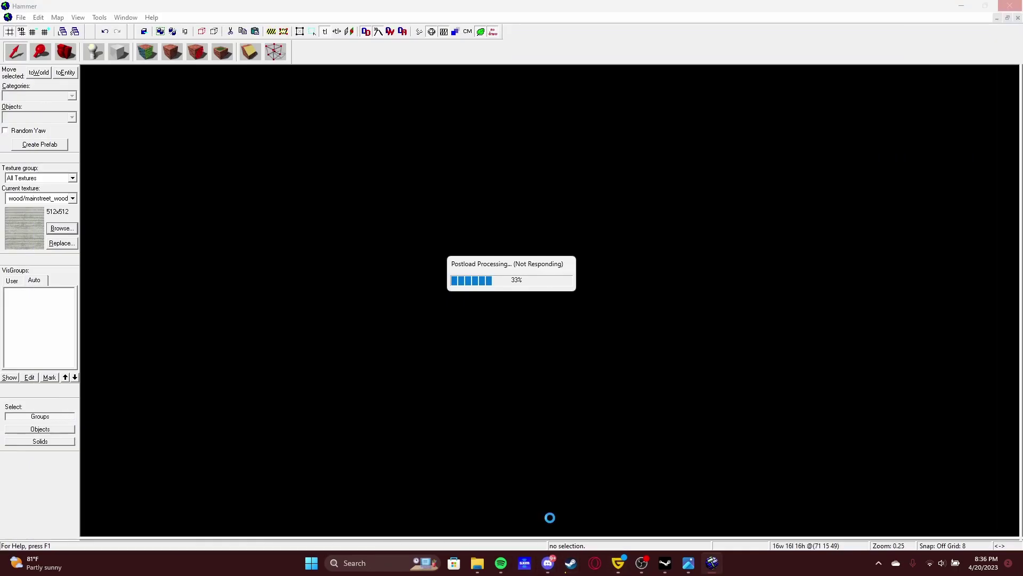
pyautogui.click(571, 563)
pyautogui.click(839, 27)
pyautogui.click(496, 228)
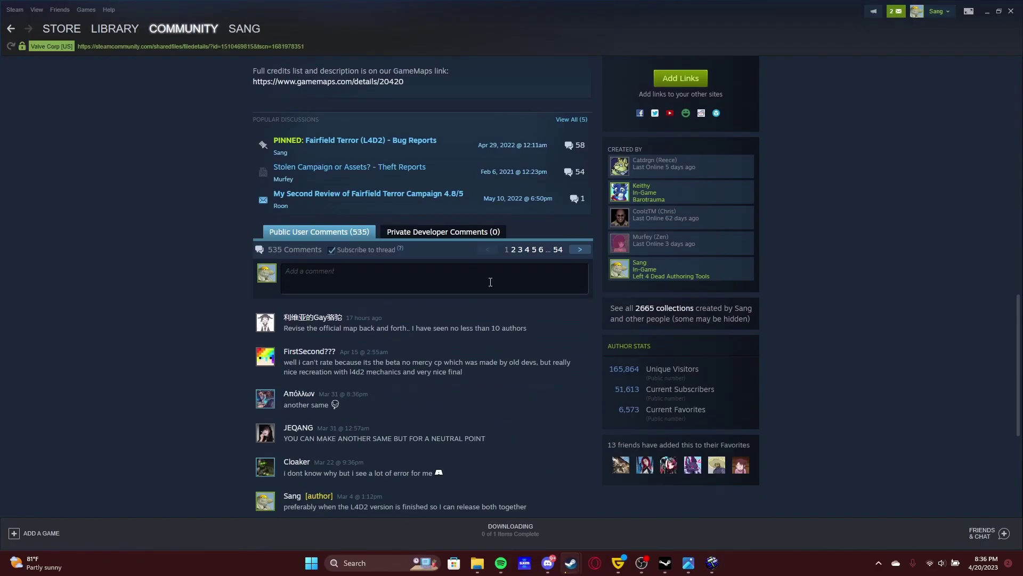
pyautogui.click(266, 329)
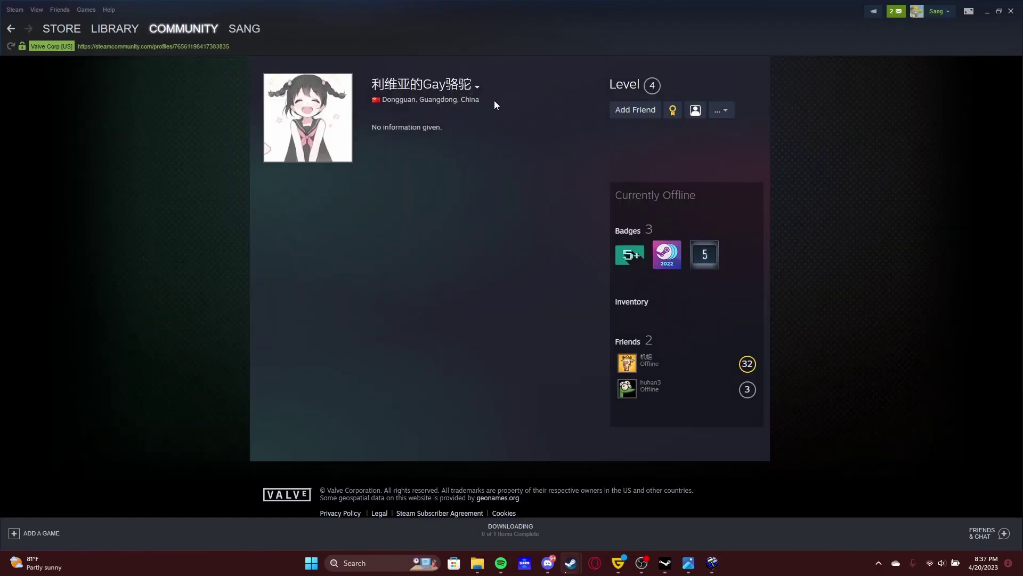
pyautogui.hotkey('alt', 'Left')
pyautogui.scroll(3, 497, 255)
pyautogui.scroll(5, 497, 255)
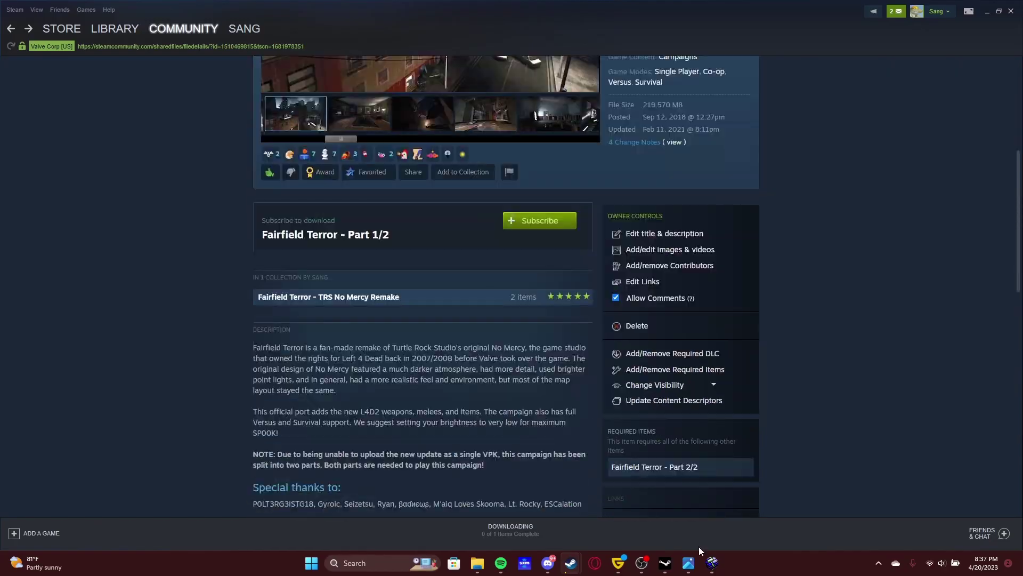
# - Return to Hammer, check the env_soundscape's soundscape name in the storage room and close the ft_m1_apartments_06_a map
pyautogui.click(712, 563)
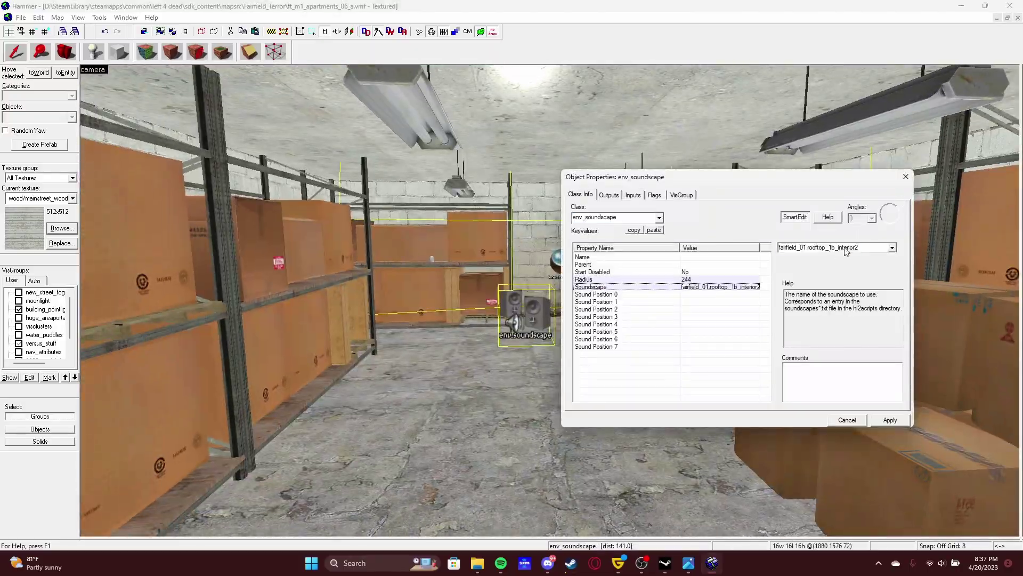
pyautogui.click(1017, 17)
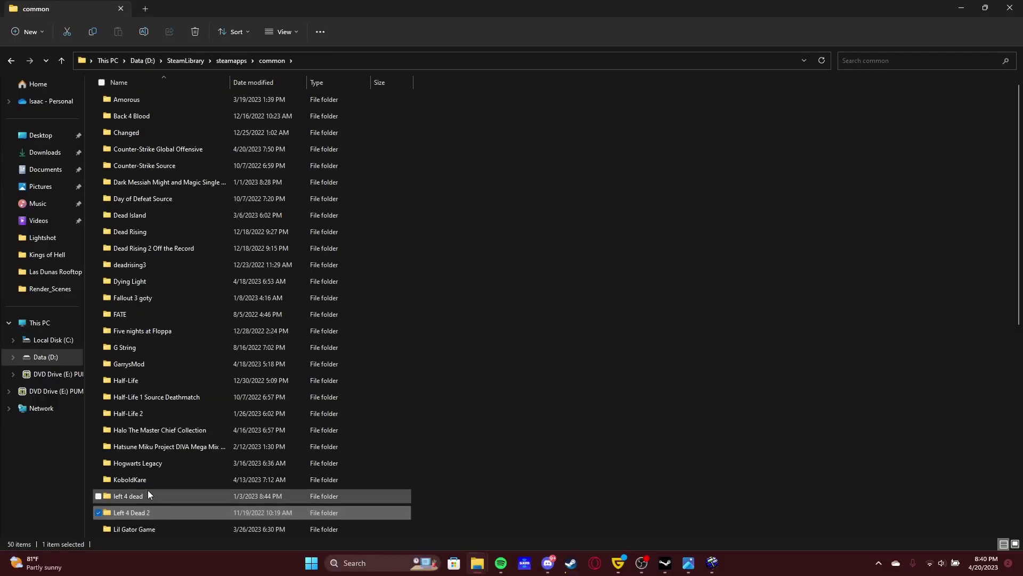
# - In File Explorer, open soundscapes_urban.txt from the left 4 dead\left4dead\scripts folder
pyautogui.doubleClick(149, 494)
pyautogui.click(137, 216)
pyautogui.scroll(-1, 136, 220)
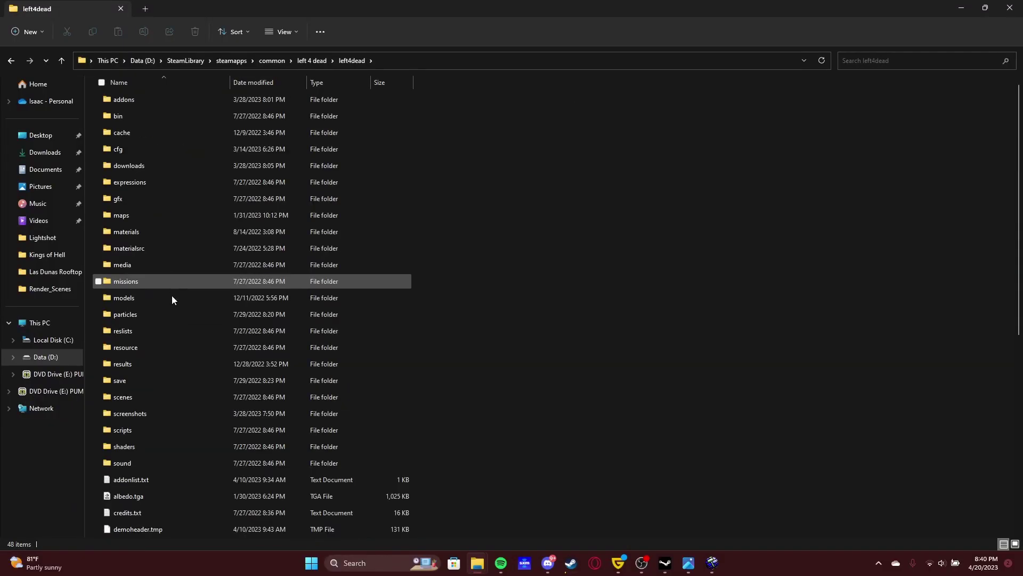
pyautogui.scroll(-1, 216, 251)
pyautogui.press('BackSpace')
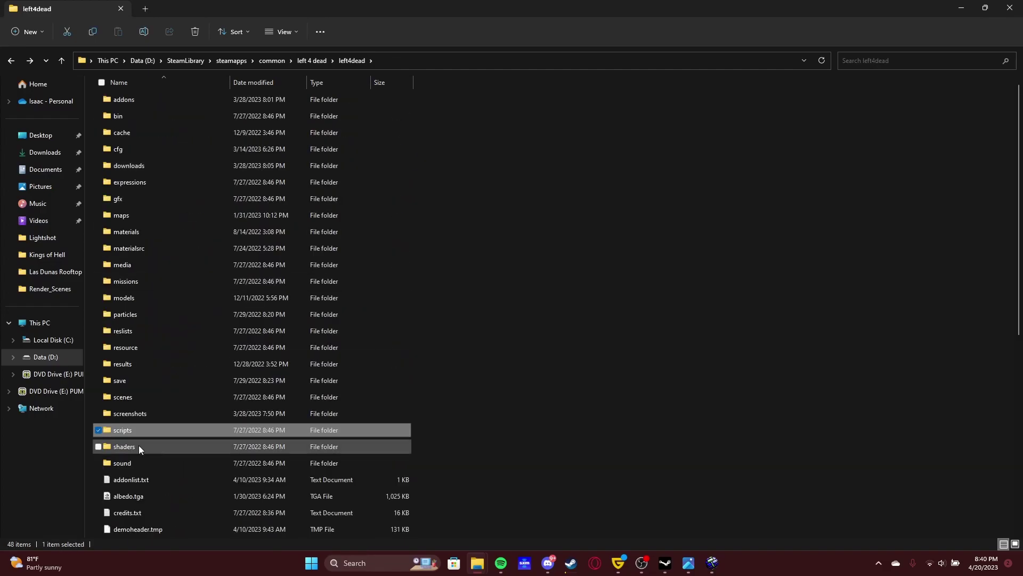
pyautogui.click(174, 269)
pyautogui.scroll(-15, 182, 328)
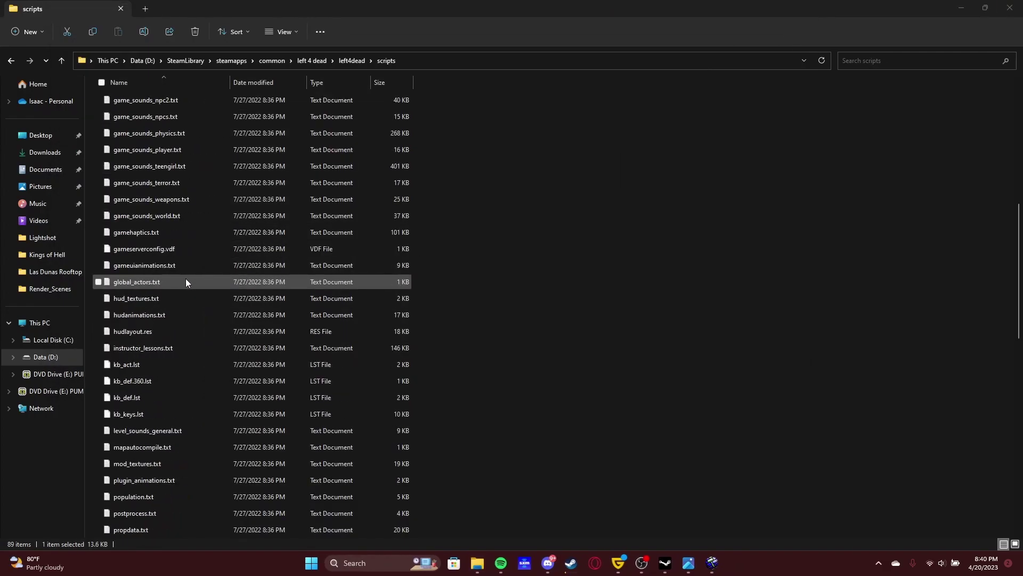
pyautogui.doubleClick(152, 446)
# - Read through the urban soundscapes in a maximized window and search the file for "pillar"
pyautogui.moveTo(804, 57); pyautogui.dragTo(806, 72)
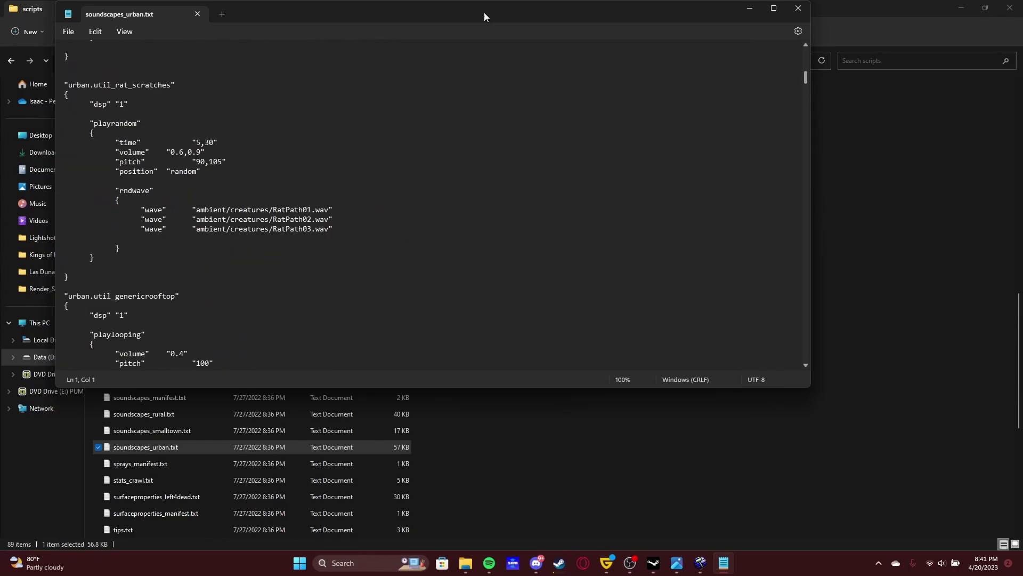
pyautogui.press('super+Up')
pyautogui.scroll(-10, 479, 134)
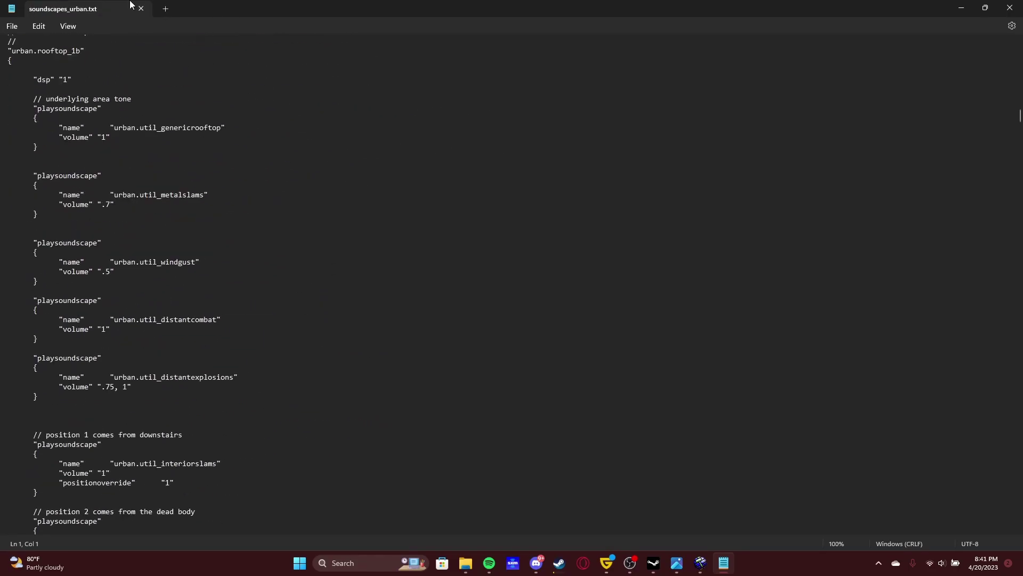
pyautogui.press('Return')
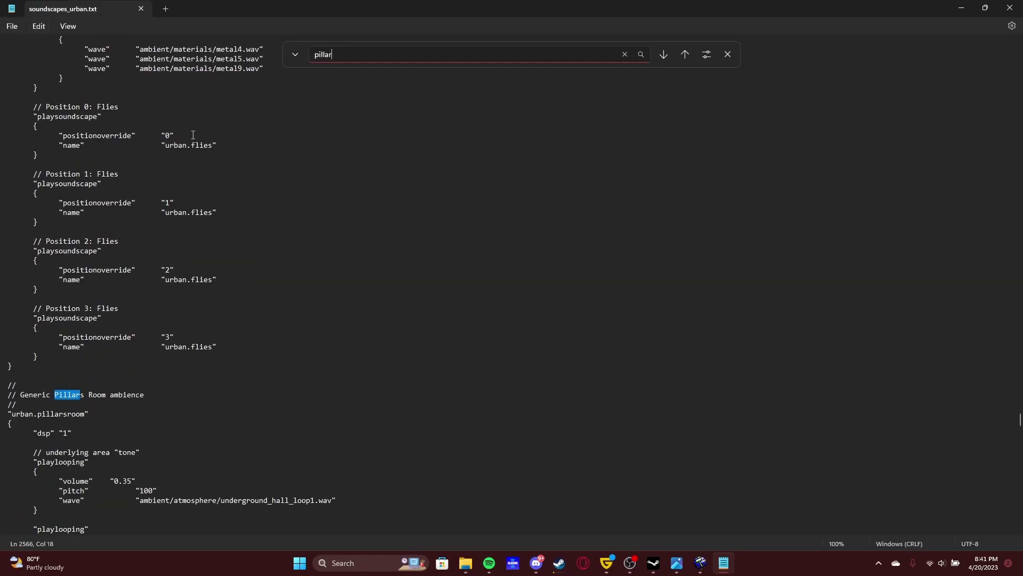
pyautogui.scroll(-15, 99, 170)
# - Return to Hammer and open the rooftop map's worldspawn properties at the SkyBox Texture Name
pyautogui.hotkey('alt', 'Tab')
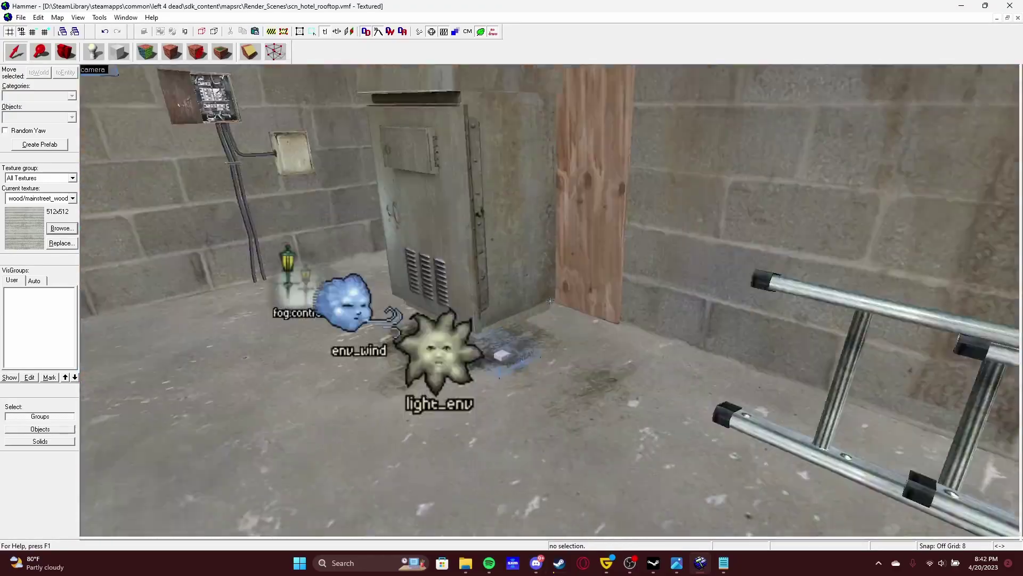
pyautogui.click(21, 17)
pyautogui.moveTo(836, 248); pyautogui.dragTo(817, 250)
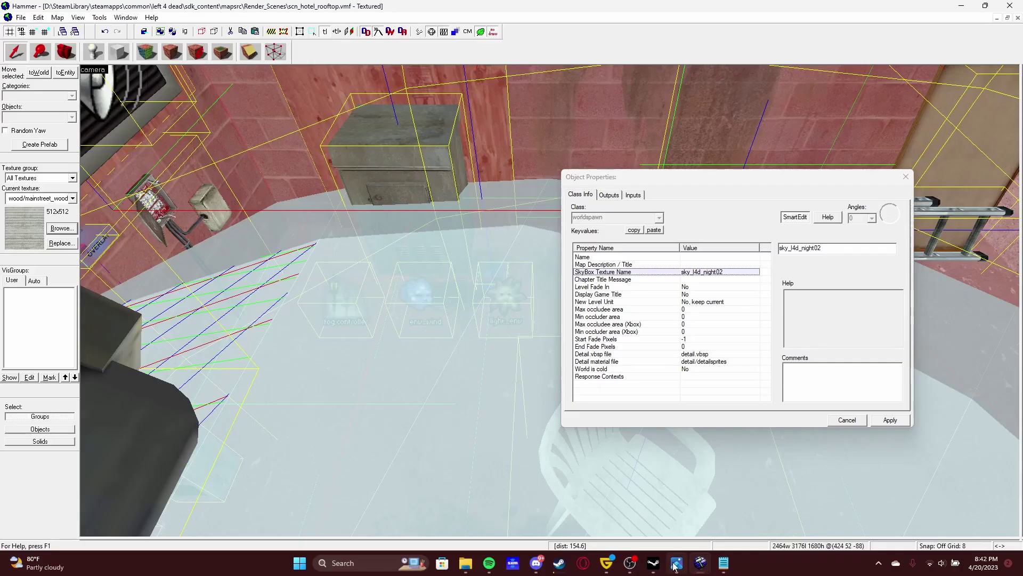
# - Examine the Left 4 Dead 2 Sky List on the Valve Developer wiki for skybox names and ideal lighting values
pyautogui.click(676, 566)
pyautogui.click(507, 302)
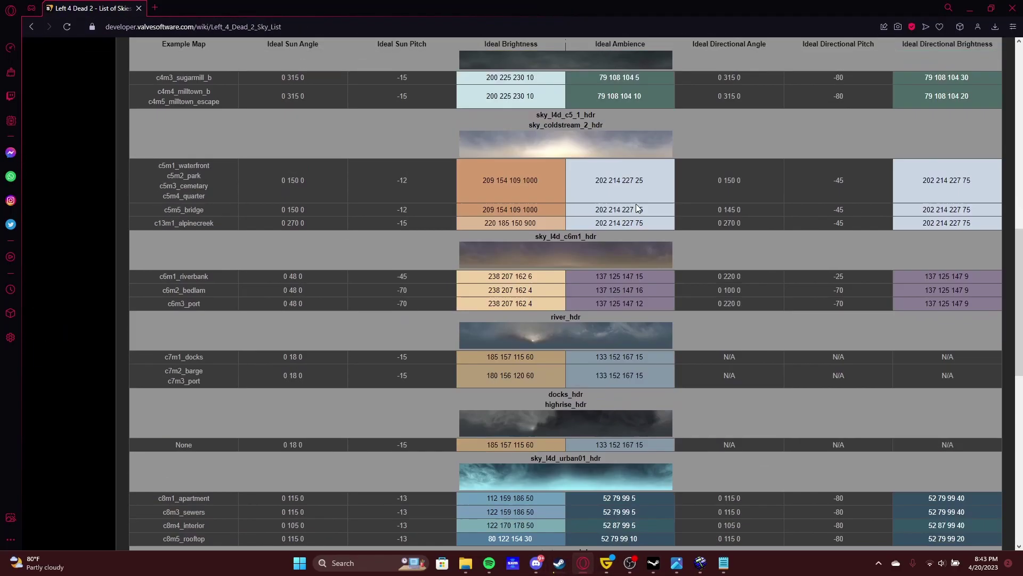
pyautogui.scroll(8, 597, 230)
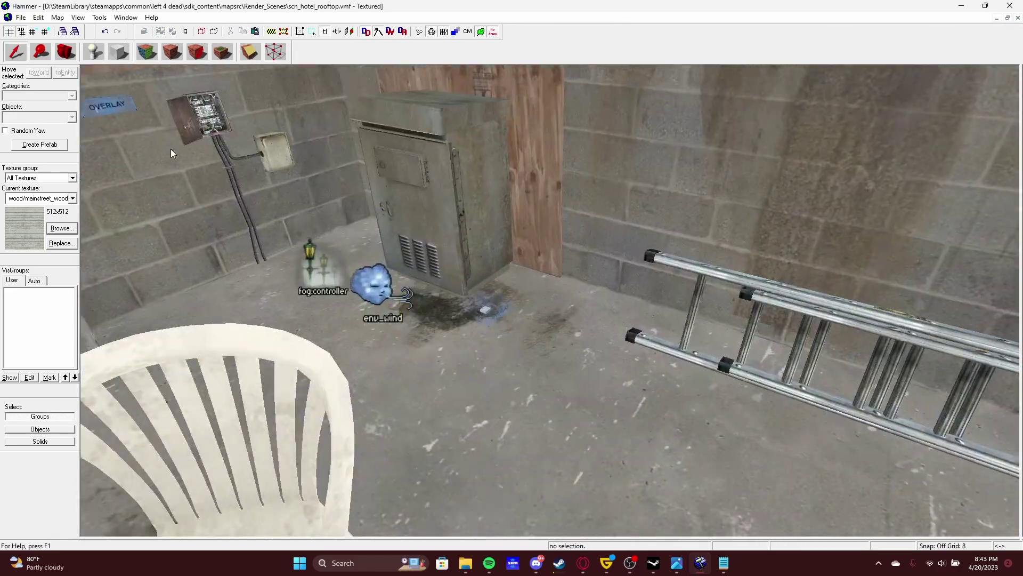
# - Compare the ideal sun, ambience and directional light values of the skies in the wiki's Left 4 Dead 2 Sky List
pyautogui.hotkey('ctrl', 'o')
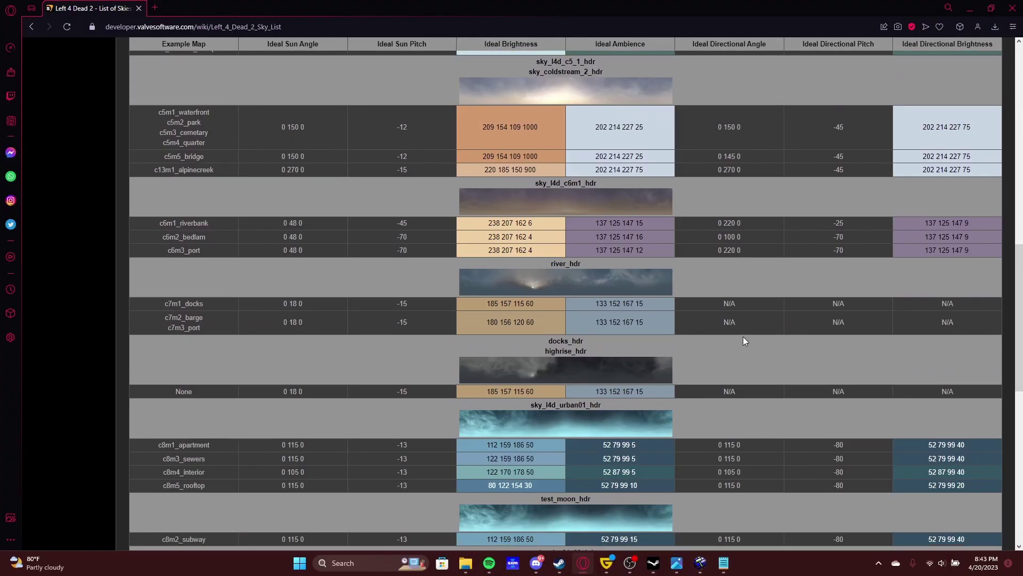
pyautogui.scroll(-15, 743, 337)
pyautogui.scroll(20, 716, 250)
pyautogui.scroll(-3, 891, 172)
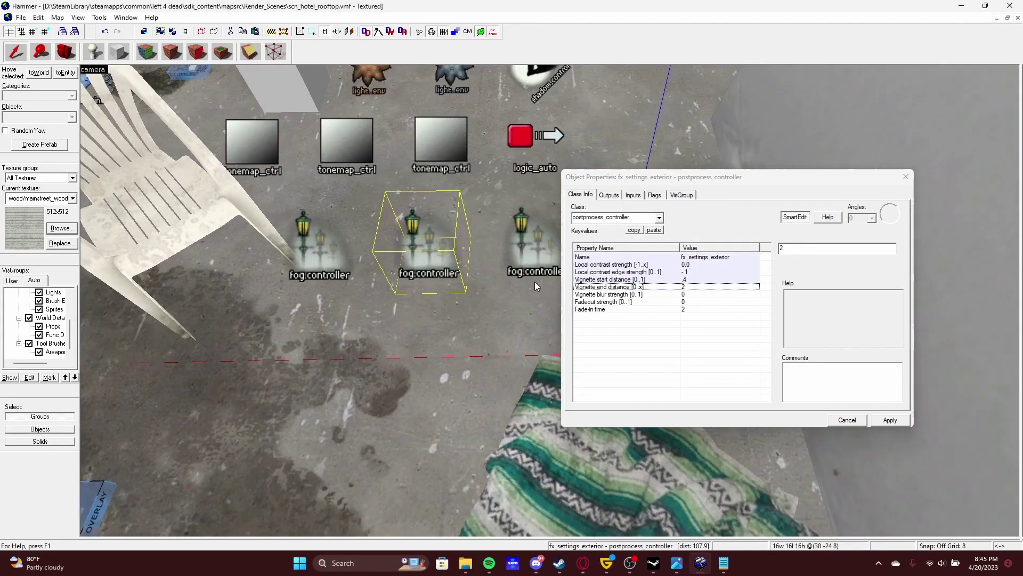
# - Restart Hammer, reopen the scn_hotel_rooftop.vmf map and return the camera to the rooftop
pyautogui.click(535, 282)
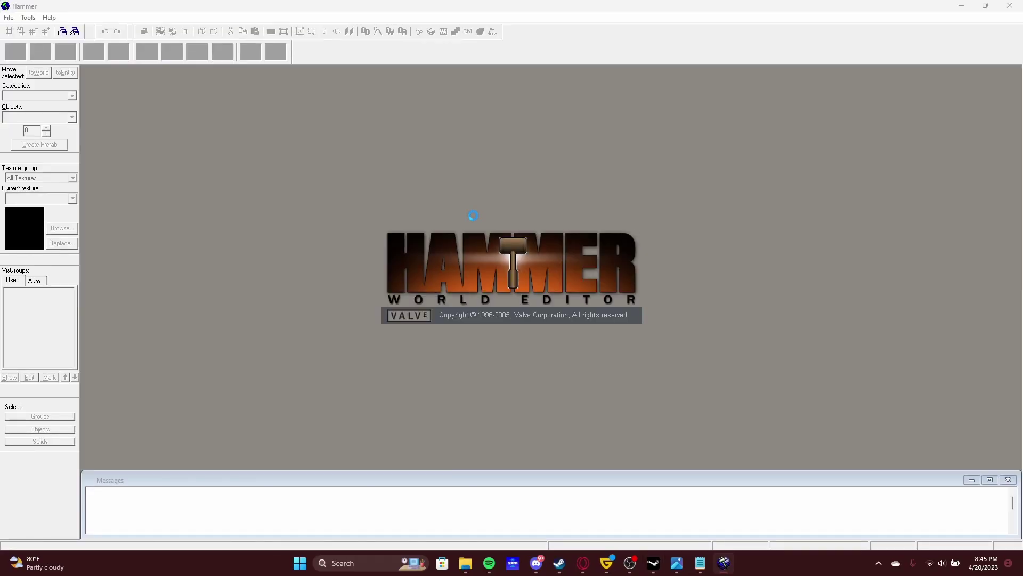
pyautogui.press('Return')
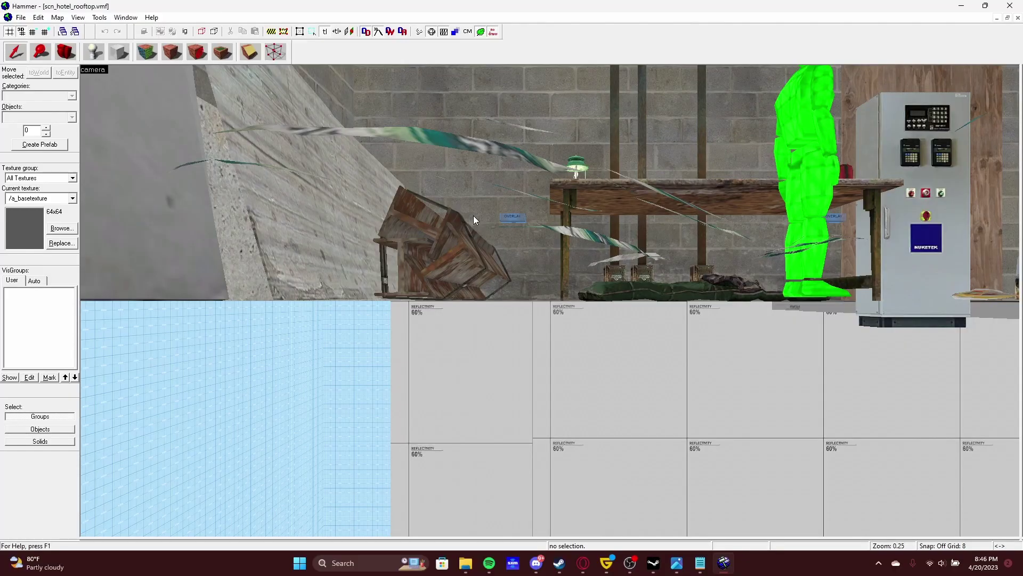
pyautogui.press('z')
pyautogui.press('w')
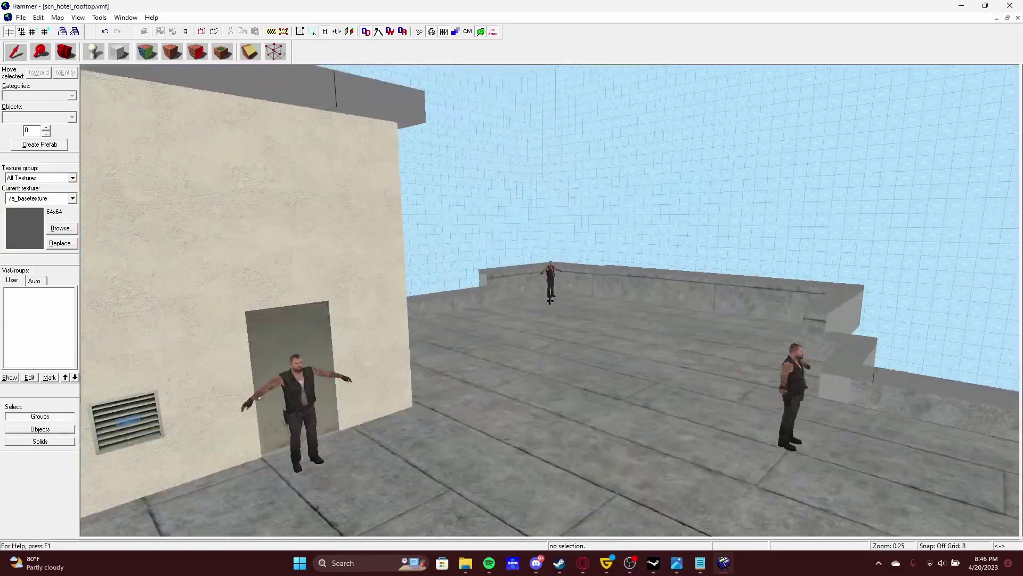
pyautogui.press('z')
pyautogui.hotkey('shift', 'z')
# - Using the tools/toolsskybox texture, create a block about 4201 × 4385 × 3390 units below the rooftop map and hollow it into a room
pyautogui.click(61, 228)
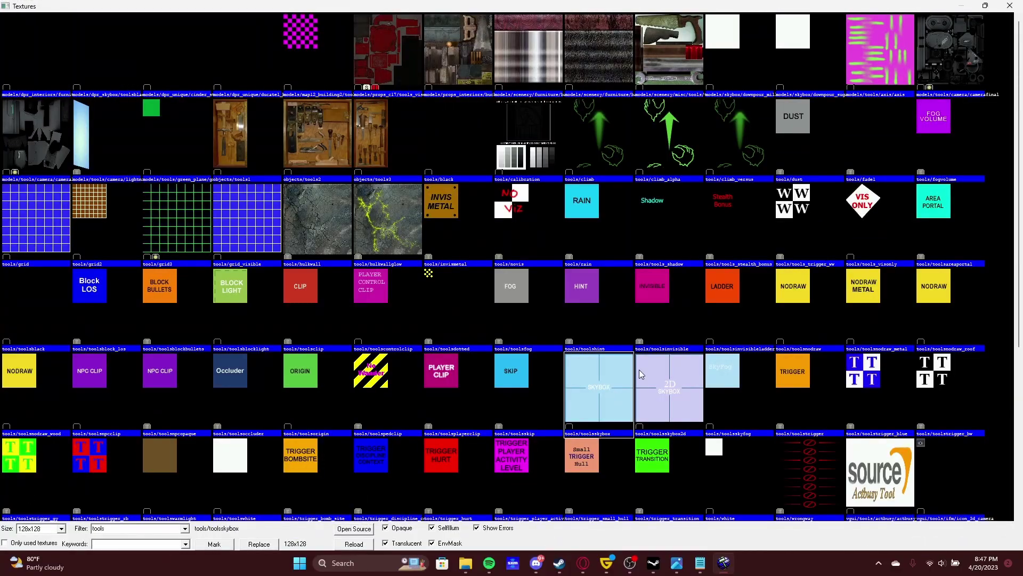
pyautogui.press('Escape')
pyautogui.click(760, 391)
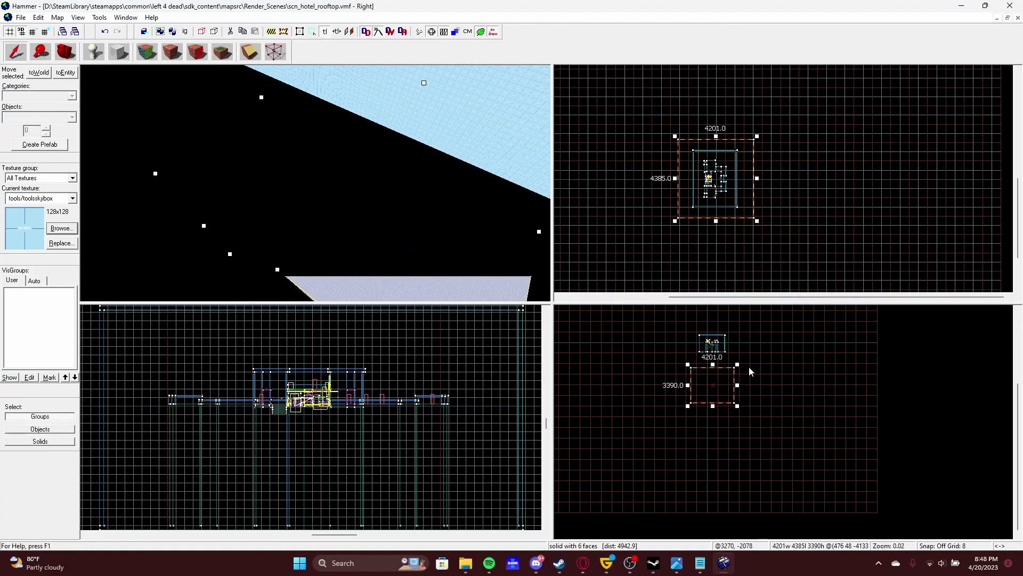
pyautogui.hotkey('ctrl', 'h')
pyautogui.press('z')
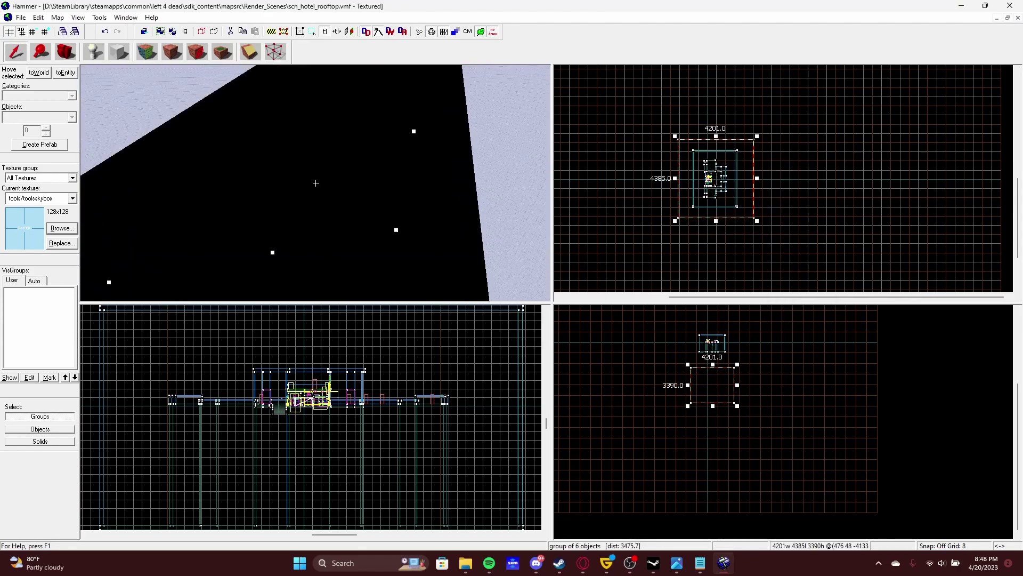
pyautogui.hotkey('shift', 'z')
pyautogui.click(99, 17)
pyautogui.click(122, 257)
pyautogui.press('Return')
# - Open bf_m5_finale.vmf and select the three objects of its 3D skybox that form the ground area
pyautogui.hotkey('ctrl', 'o')
pyautogui.doubleClick(470, 230)
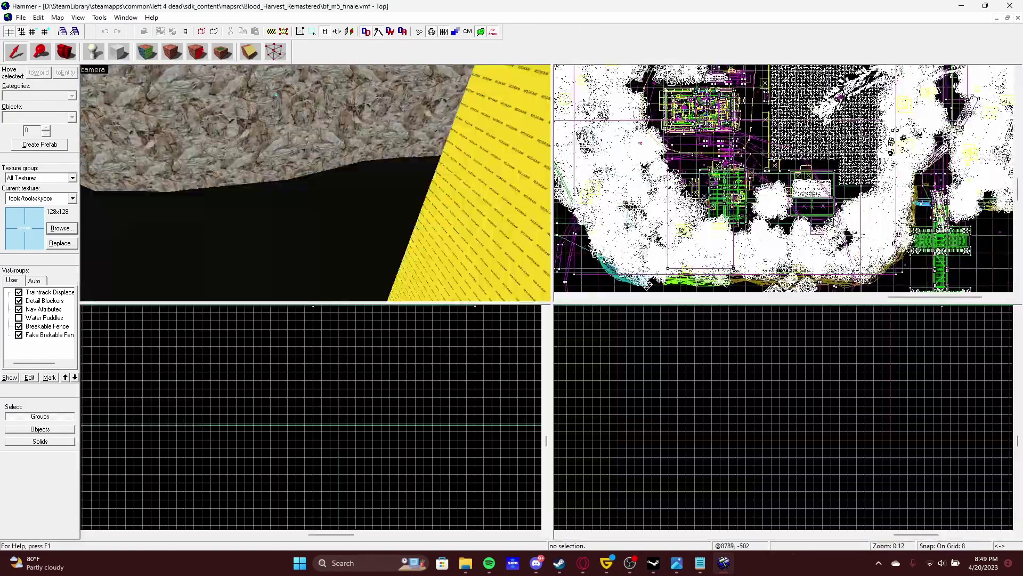
pyautogui.scroll(10, 722, 469)
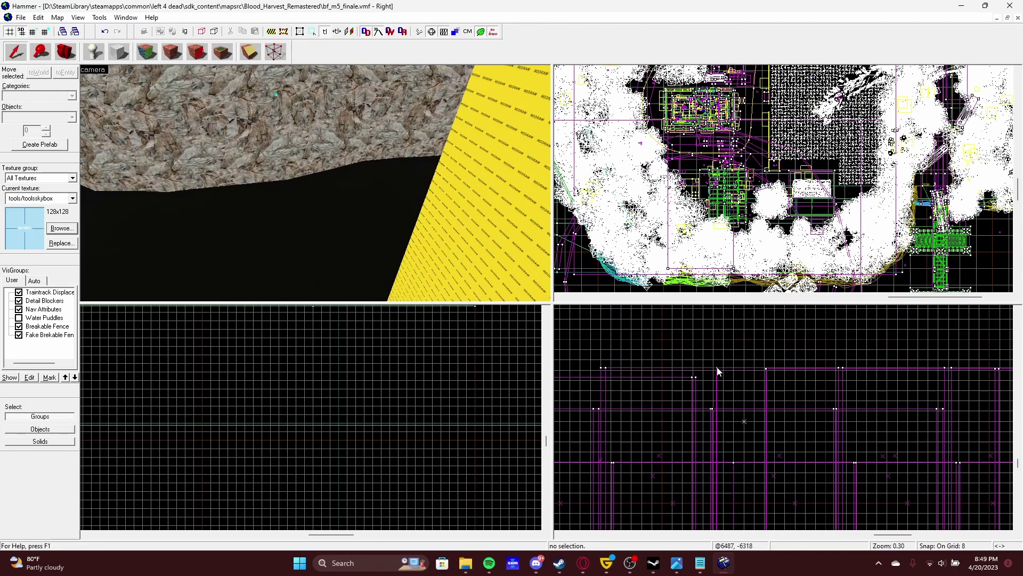
pyautogui.hotkey('shift', 'z')
pyautogui.click(91, 70)
pyautogui.click(111, 95)
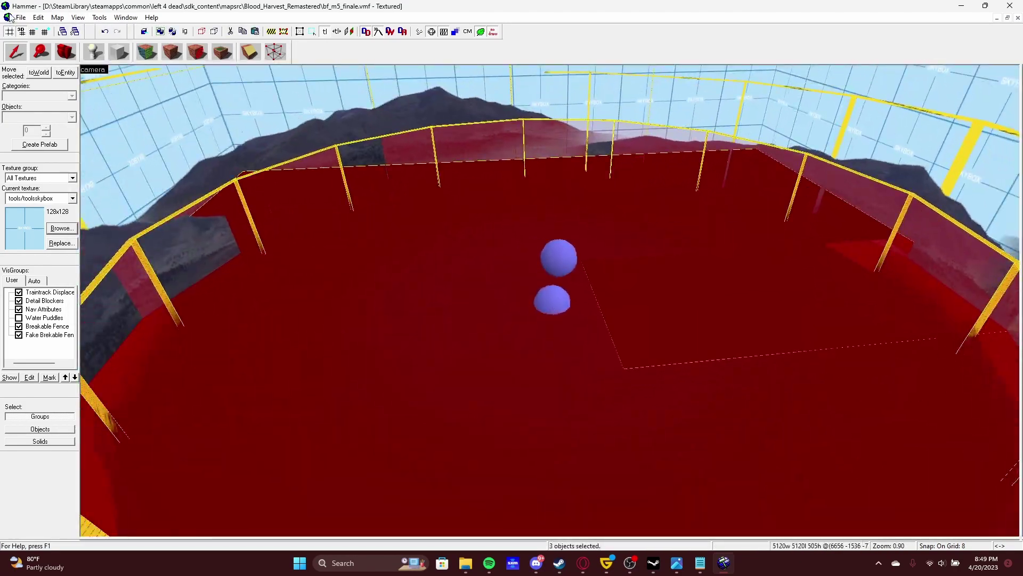
# - Switch back to scn_hotel_rooftop.vmf with the three copied skybox objects placed inside the new skybox room
pyautogui.click(21, 17)
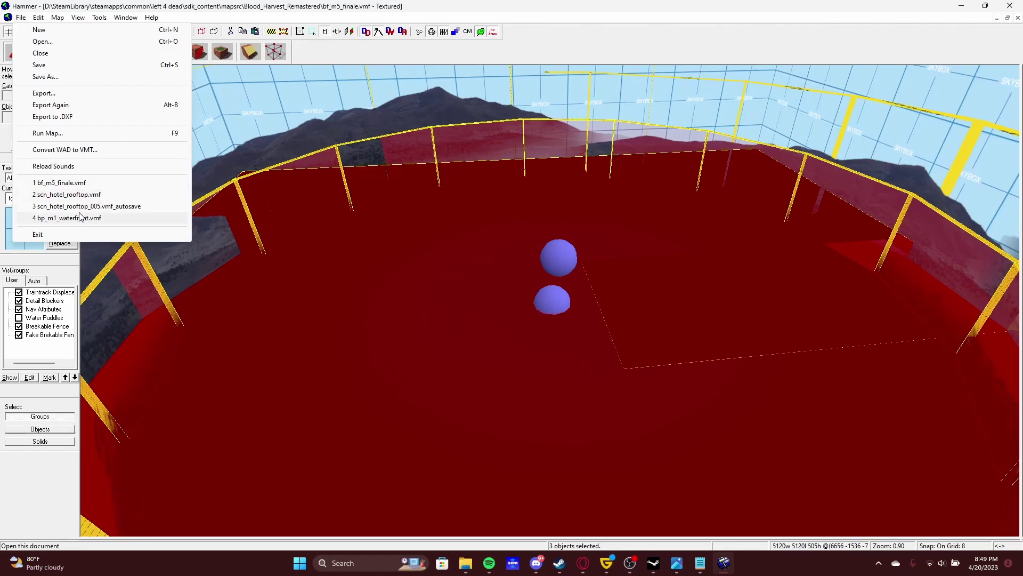
pyautogui.click(67, 194)
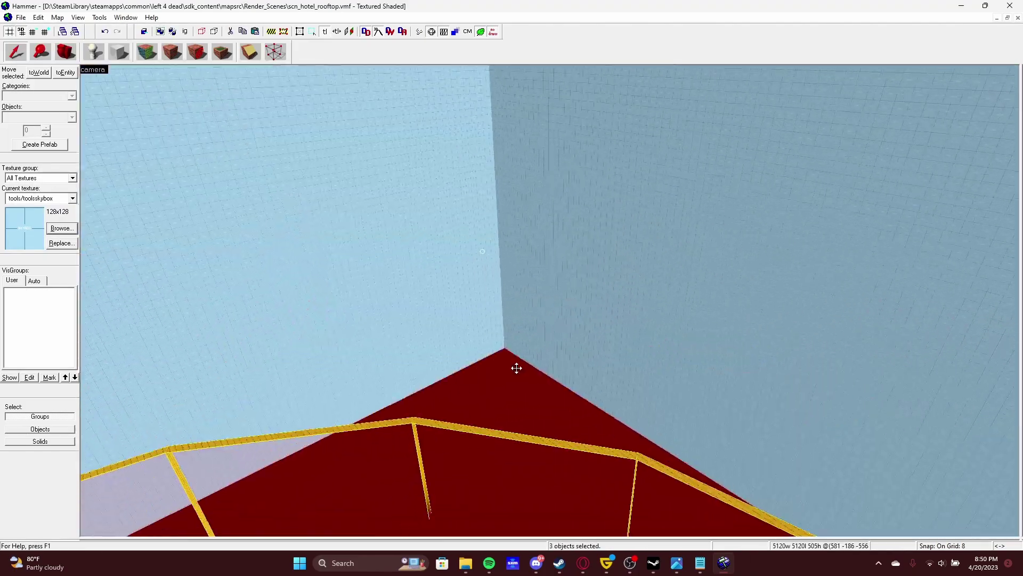
pyautogui.hotkey('alt', 'Tab')
pyautogui.hotkey('alt', 'Tab')
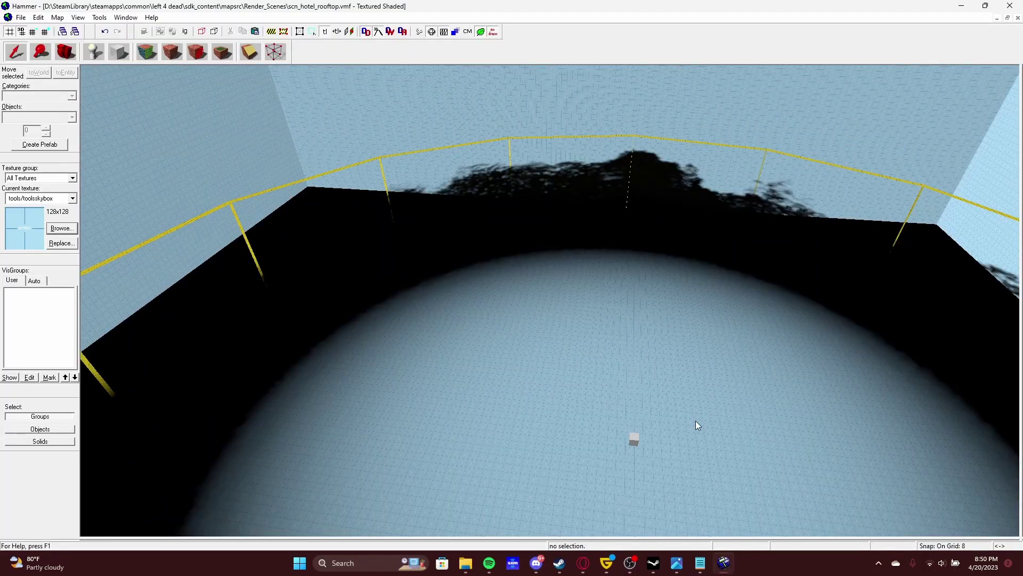
# - Return to the bf_m5_finale.vmf skybox and copy its large flat water brush for the rooftop map
pyautogui.hotkey('ctrl', 'o')
pyautogui.click(652, 172)
pyautogui.hotkey('ctrl', 'Tab')
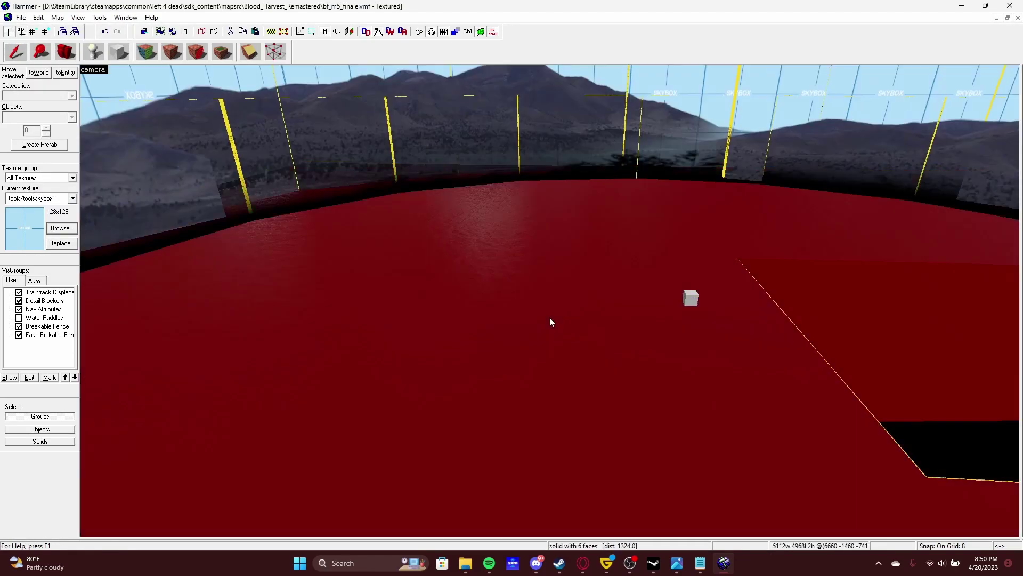
pyautogui.hotkey('shift', 'a')
pyautogui.hotkey('shift', 's')
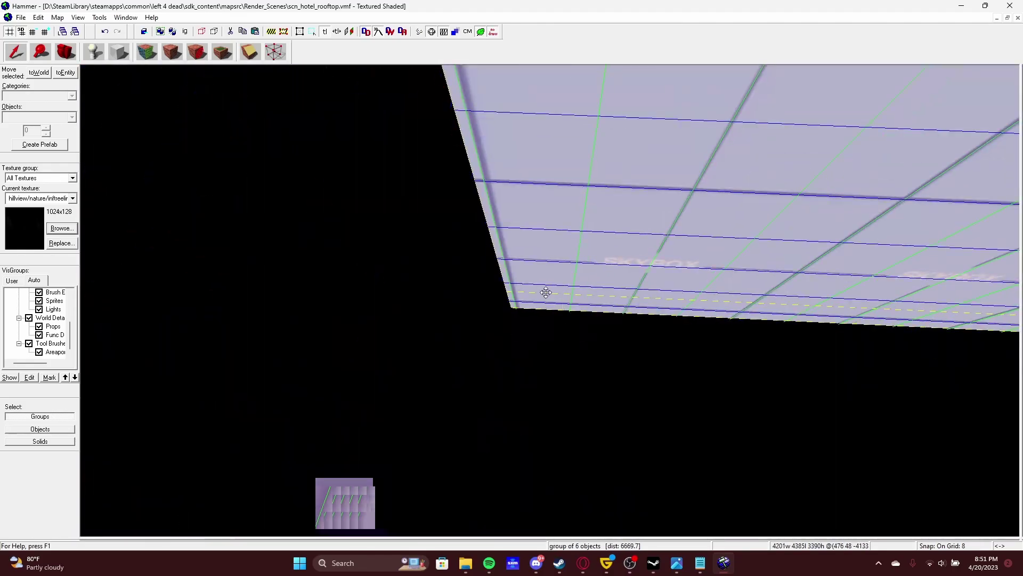
# - Set selection to individual objects and fit the flat water brush to the skybox room's floor, about 4185 × 4369 × 6 units
pyautogui.click(29, 430)
pyautogui.press('z')
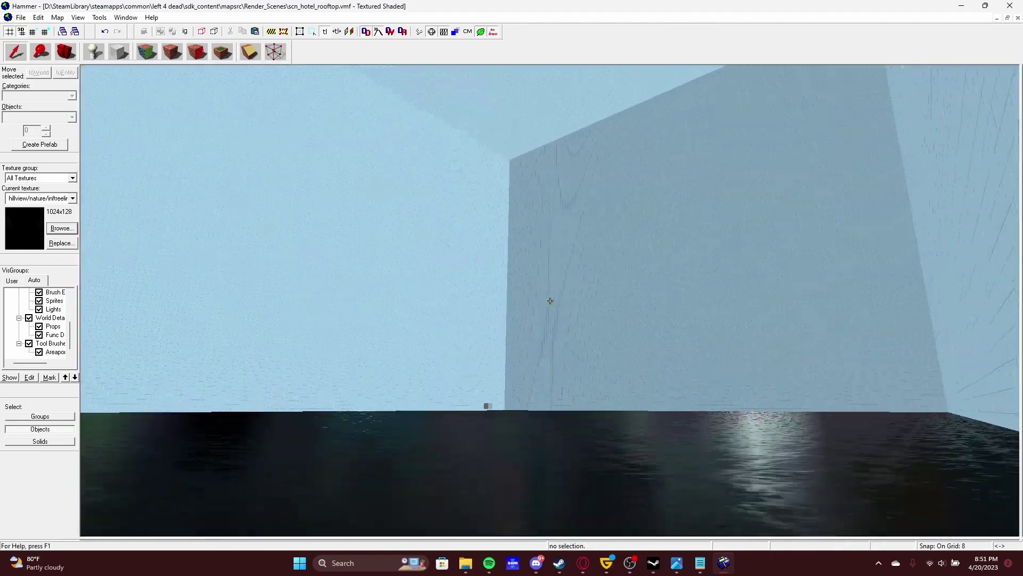
pyautogui.press('z')
pyautogui.press('z')
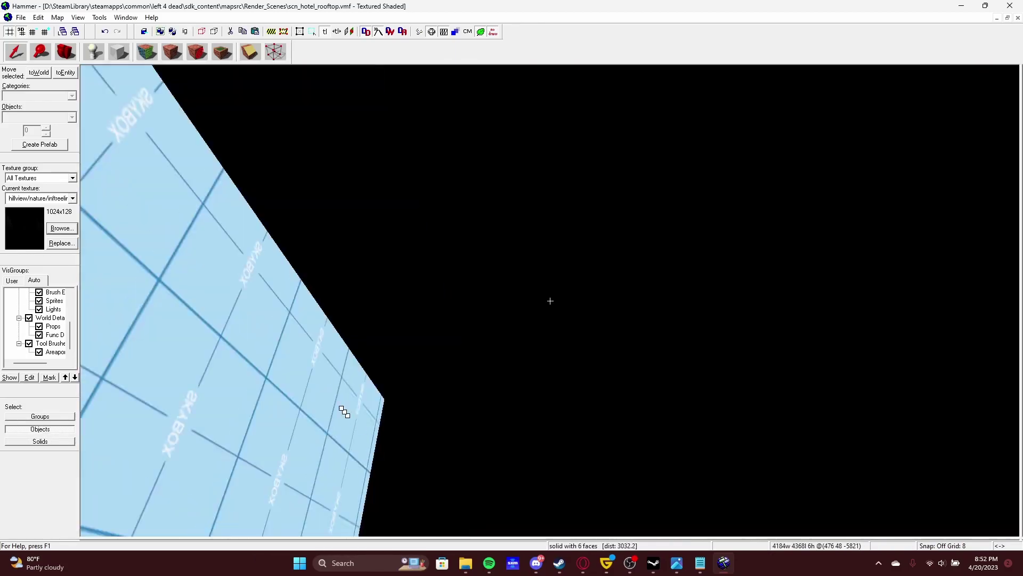
pyautogui.press('z')
pyautogui.hotkey('shift', 'z')
pyautogui.scroll(5, 692, 171)
pyautogui.hotkey('shift', 'z')
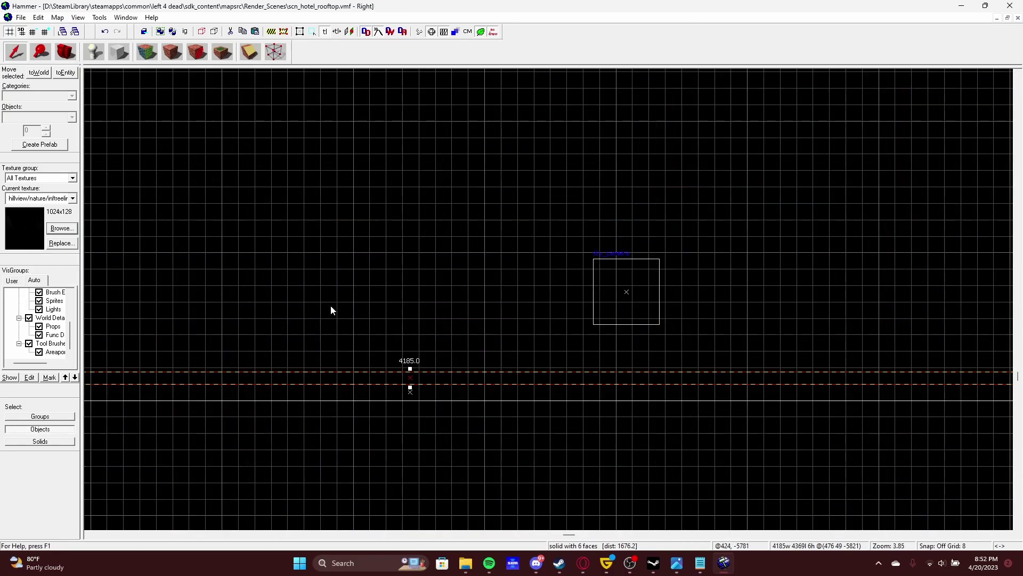
# - Check the properties of the selected object in the rooftop map's skybox room
pyautogui.hotkey('shift', 'z')
pyautogui.hotkey('shift', 'z')
pyautogui.hotkey('alt', 'Return')
pyautogui.press('Escape')
pyautogui.hotkey('ctrl', 'o')
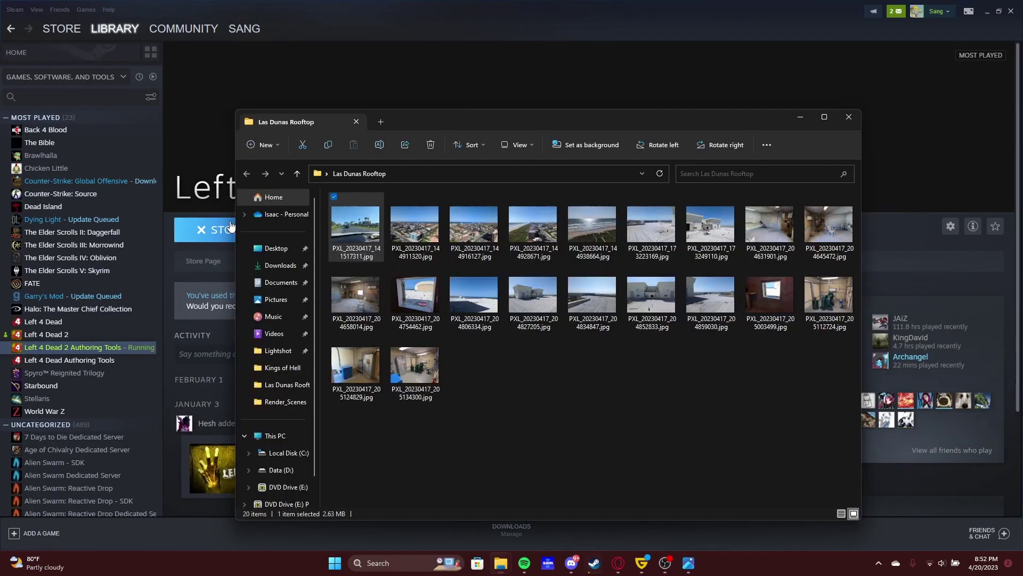
# - Open eb_m1_introbridge.vmf from Left 4 Dead 2's sdk_content\mapsrc\Endless_Bridge folder in Notepad++ and bring up the Replace dialog
pyautogui.doubleClick(501, 218)
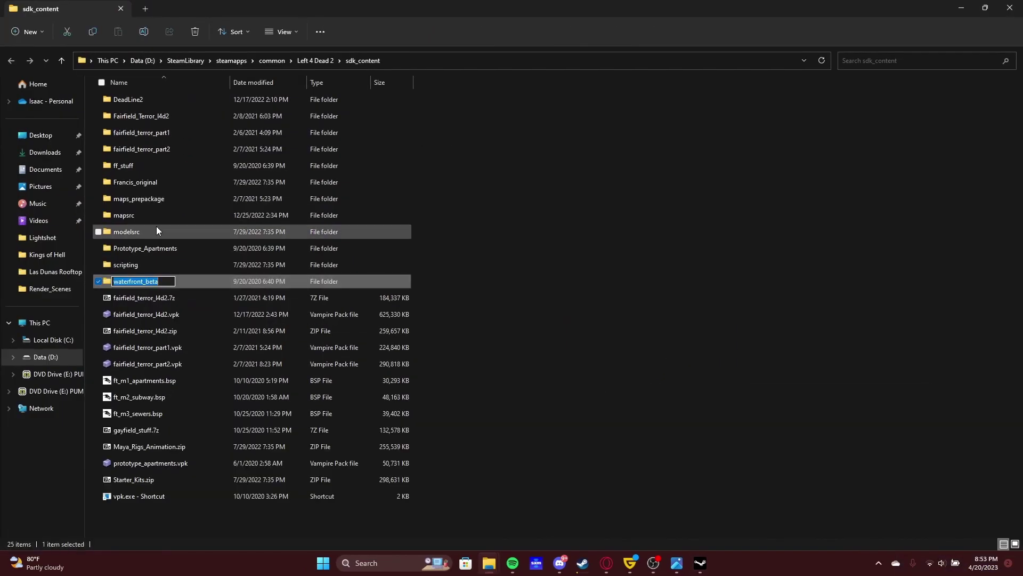
pyautogui.doubleClick(124, 214)
pyautogui.doubleClick(160, 150)
pyautogui.rightClick(137, 165)
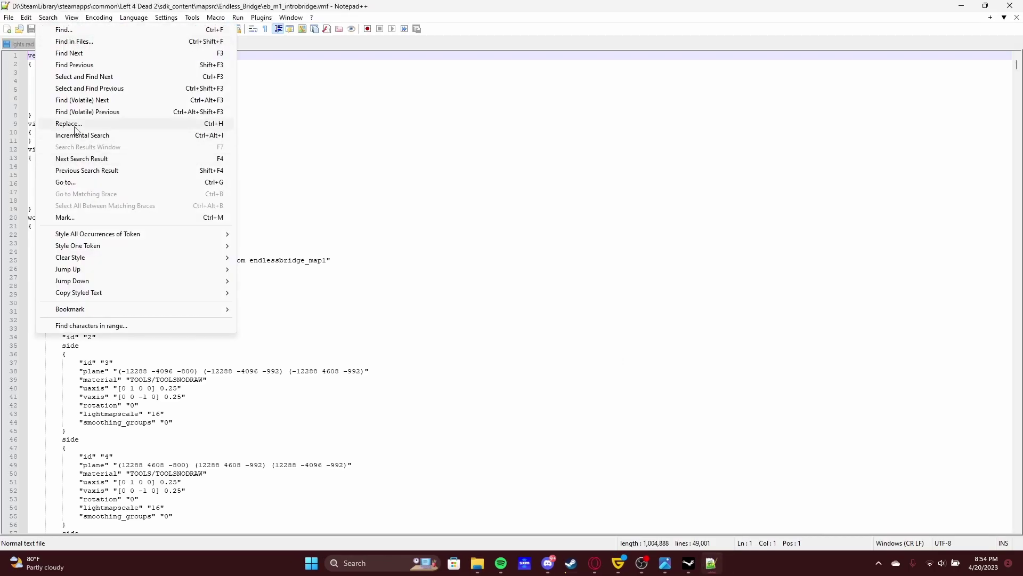
pyautogui.click(69, 124)
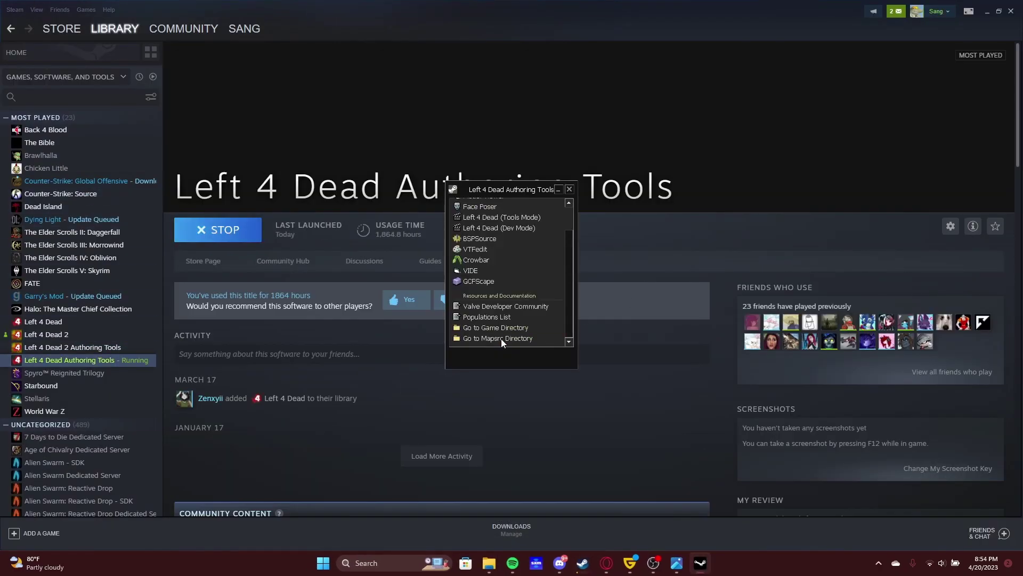
# - From the Left 4 Dead Authoring Tools, open the mapsrc directory and go to the Render_Scenes folder containing eb_m1_introbridge_l1.vmf
pyautogui.click(501, 338)
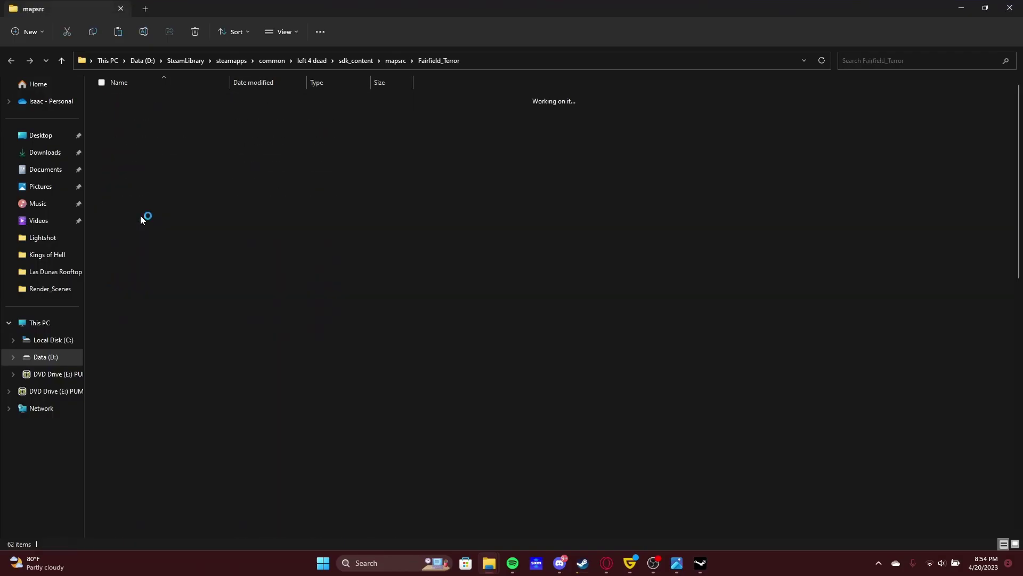
pyautogui.doubleClick(142, 216)
pyautogui.press('e')
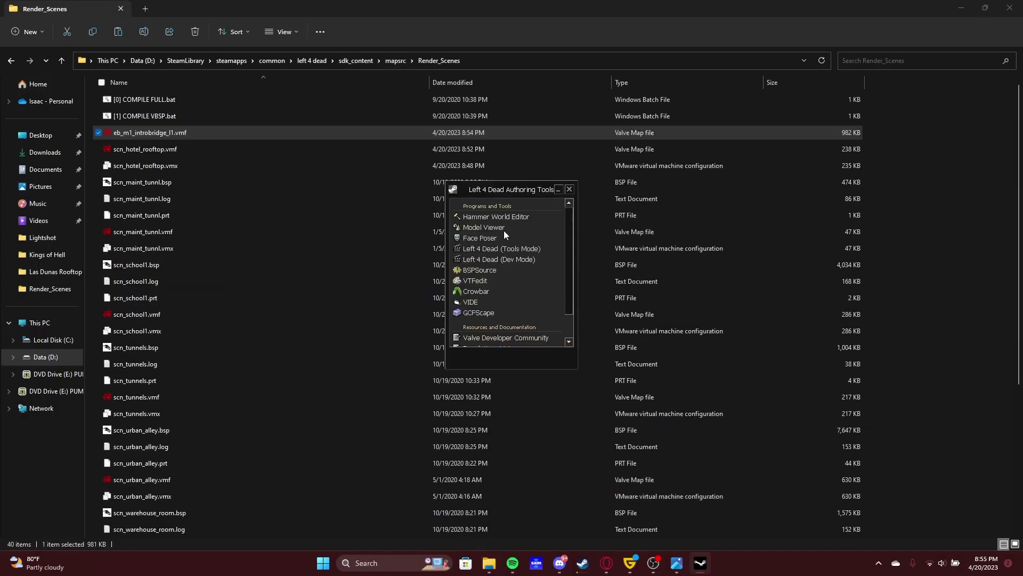
# - Launch the Hammer World Editor and open eb_m1_introbridge_l1.vmf from the Render_Scenes folder
pyautogui.click(511, 221)
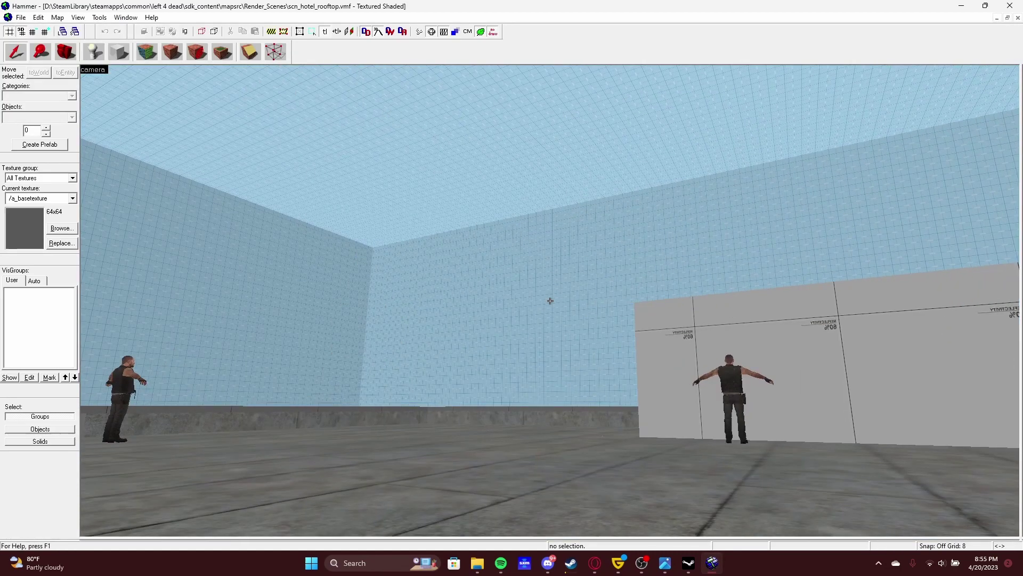
pyautogui.hotkey('ctrl', 'o')
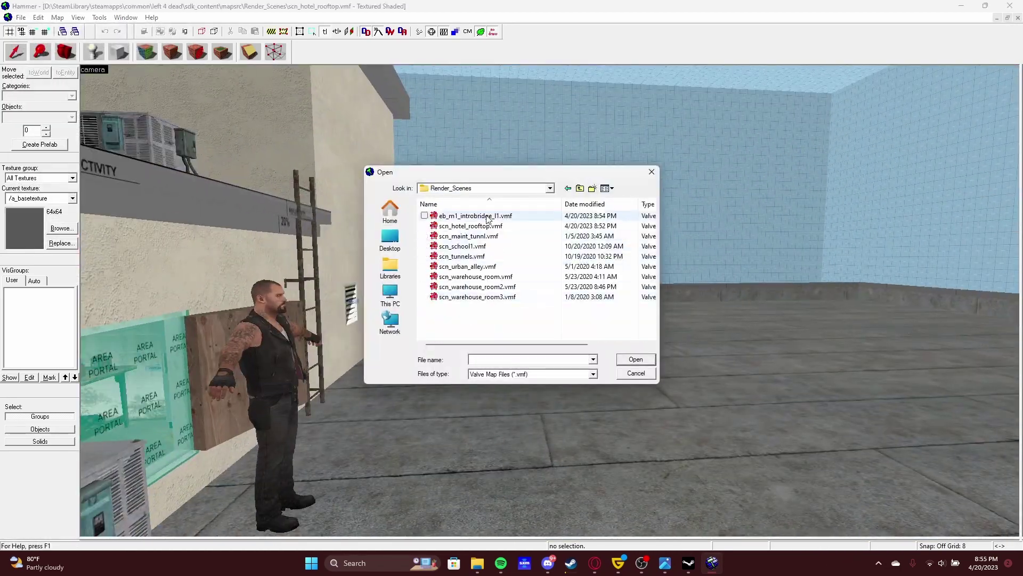
pyautogui.doubleClick(519, 218)
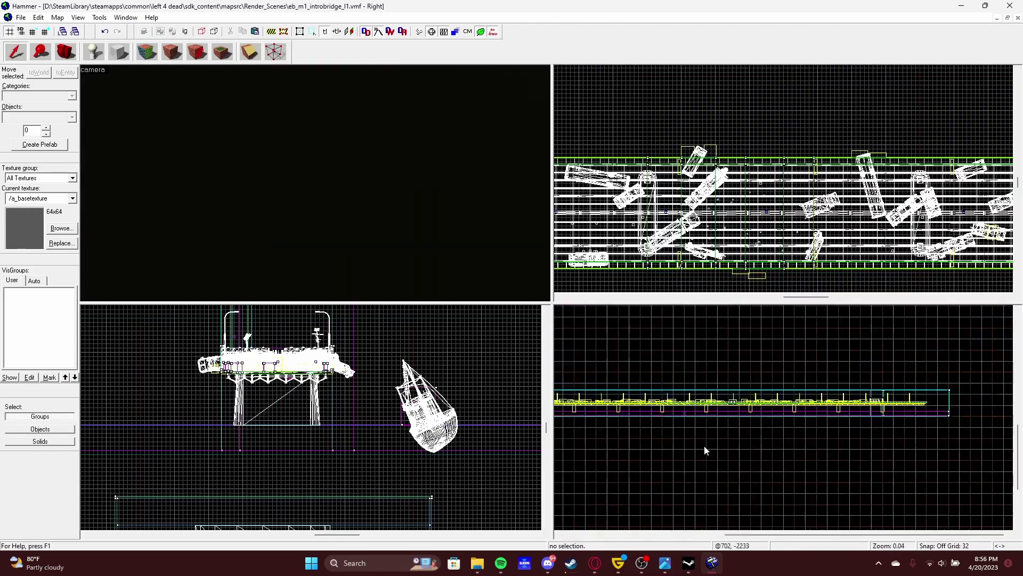
# - Locate the bridge map's 3D skybox, center the 3D view on it and open its sky_camera properties
pyautogui.scroll(-5, 704, 450)
pyautogui.click(650, 377)
pyautogui.click(77, 17)
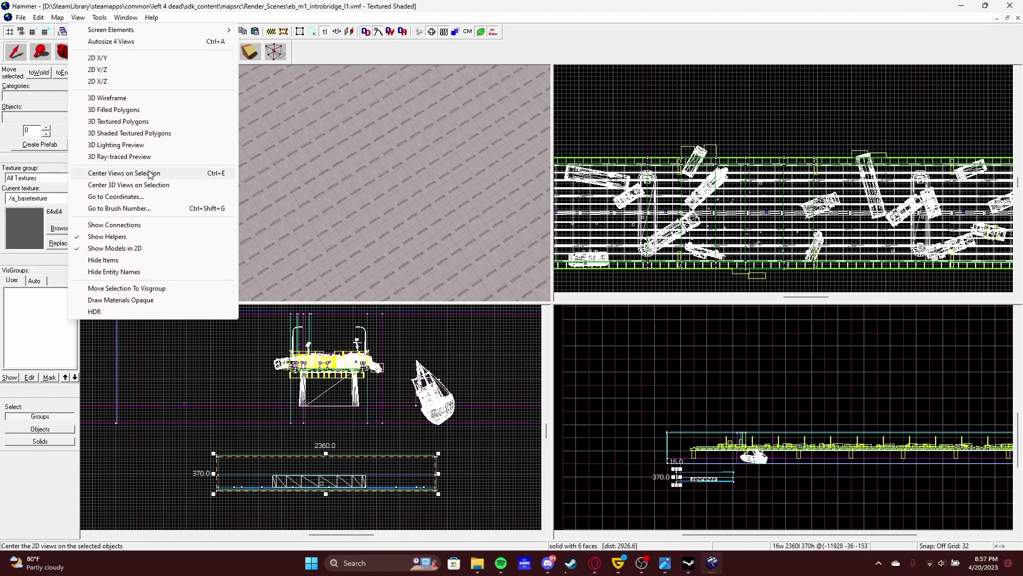
pyautogui.click(107, 171)
pyautogui.hotkey('alt', 'Return')
# - Return to scn_hotel_rooftop.vmf in Hammer, and run [1] COMPILE VBSP.bat from the Render_Scenes folder in File Explorer
pyautogui.click(21, 17)
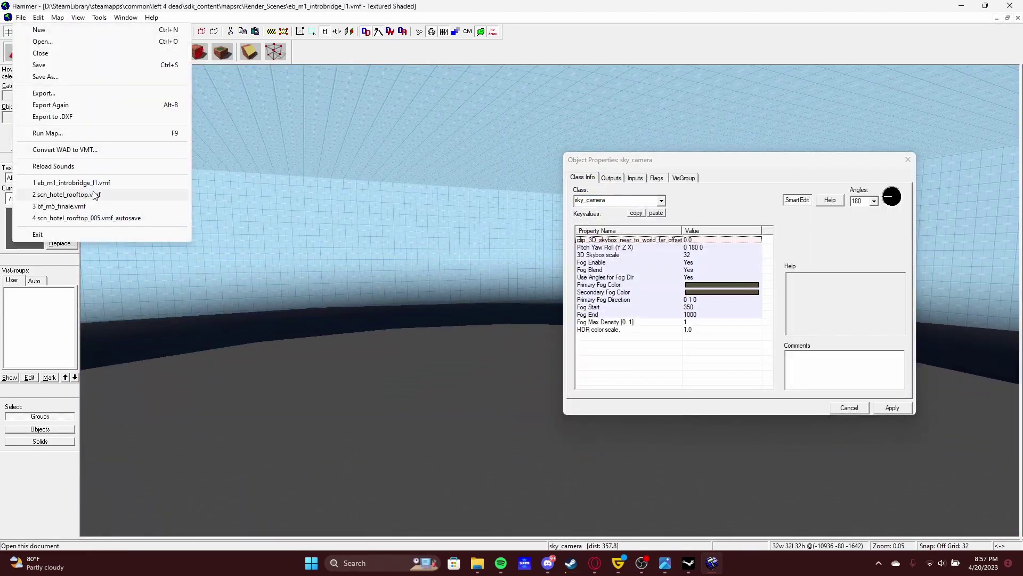
pyautogui.click(107, 195)
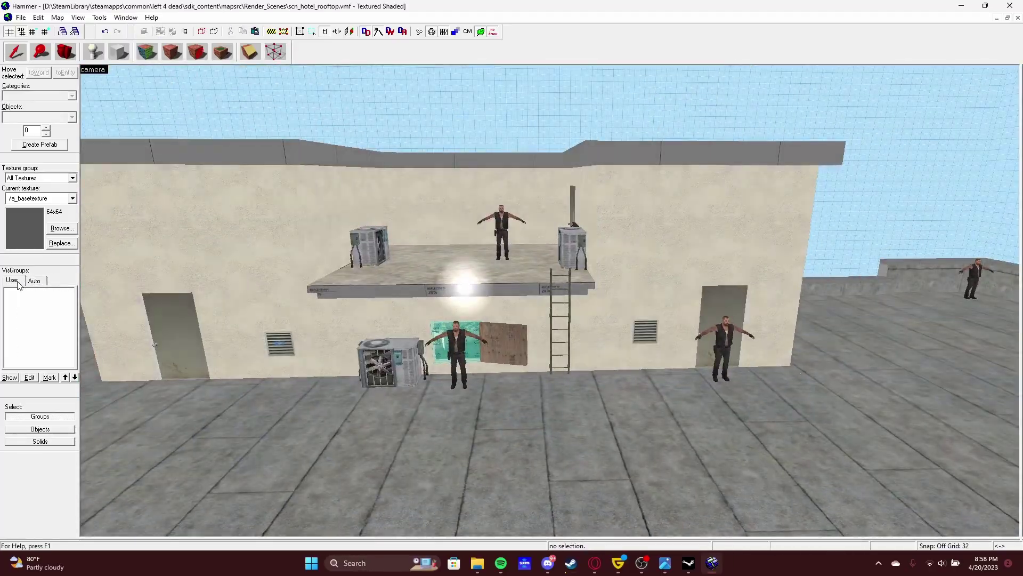
pyautogui.moveTo(477, 562)
pyautogui.click(530, 516)
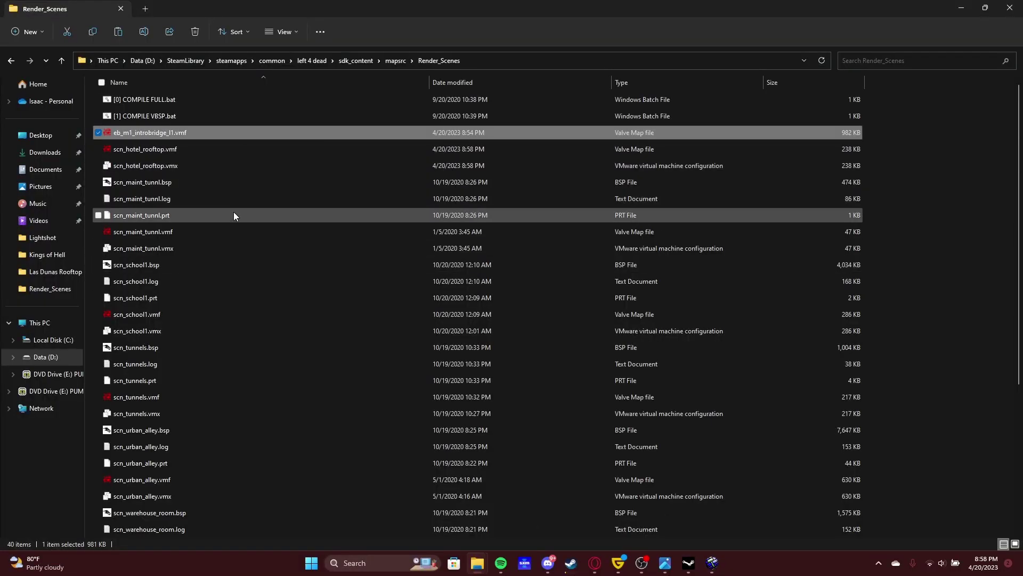
pyautogui.doubleClick(202, 120)
pyautogui.scroll(5, 190, 216)
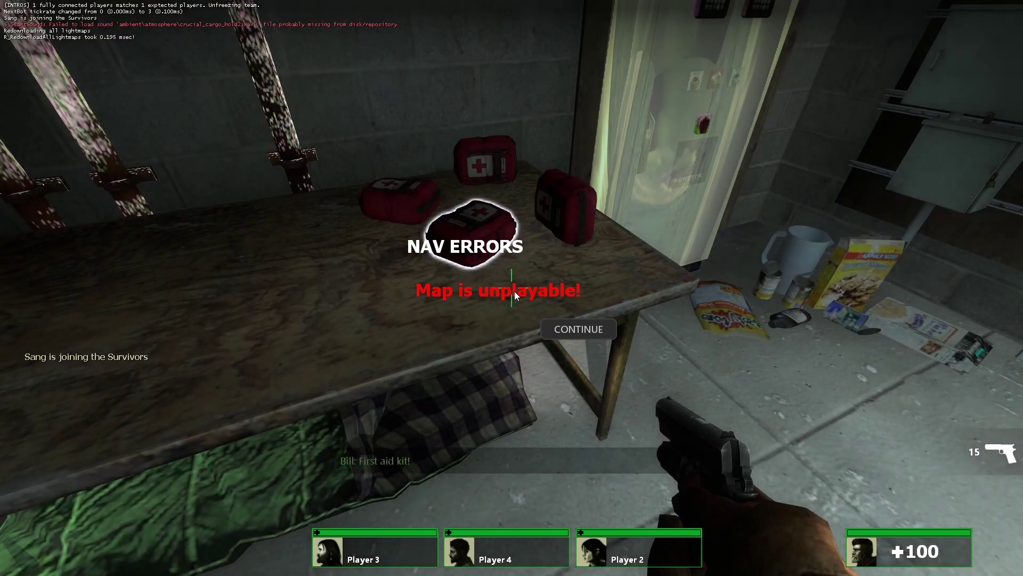
# - In Left 4 Dead, dismiss the nav errors notice, pick up a first aid kit and inspect the rooftop from the utility room window
pyautogui.press('e')
pyautogui.click(579, 329)
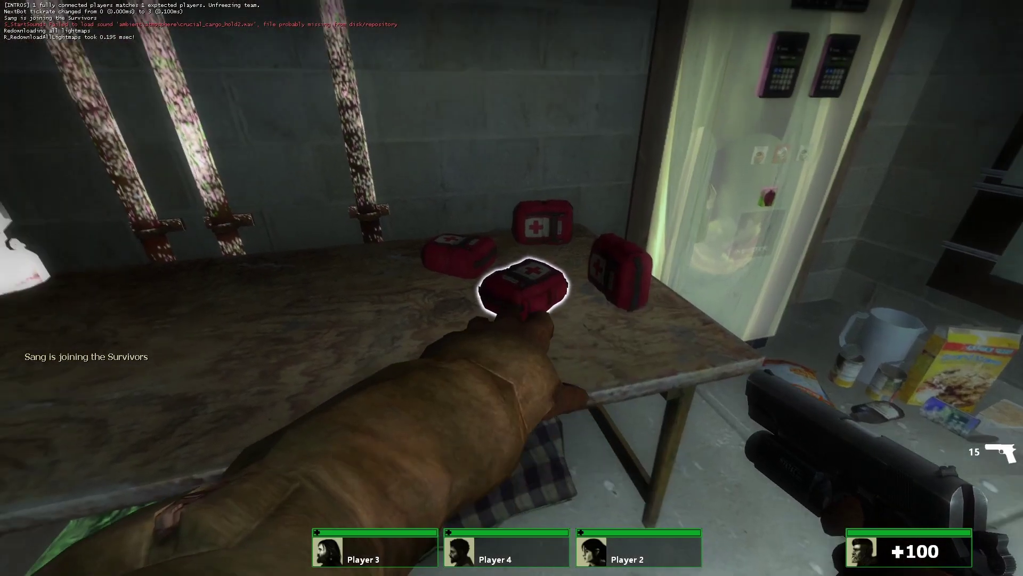
pyautogui.press('w')
pyautogui.press('space')
pyautogui.press('space')
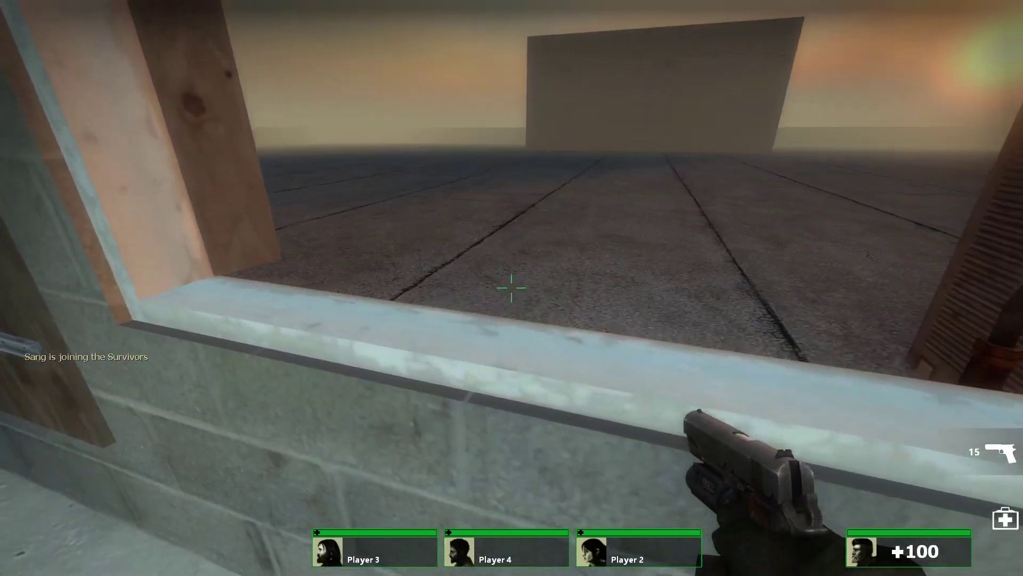
# - Use noclip to leave the utility room, and inspect the rooftop, its outer ledge and the fog beyond
pyautogui.press('s')
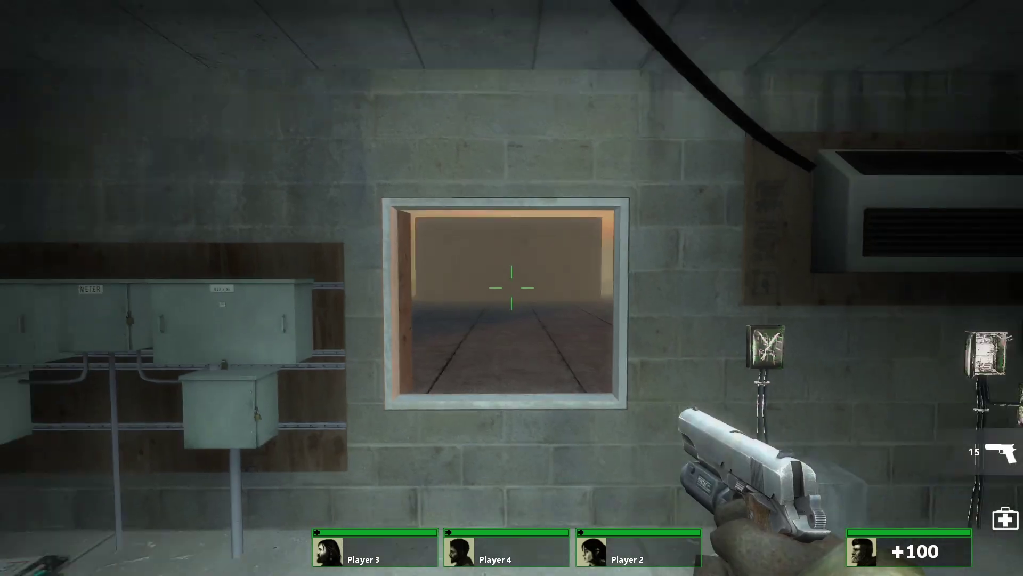
pyautogui.press('w')
pyautogui.press('v')
pyautogui.press('v')
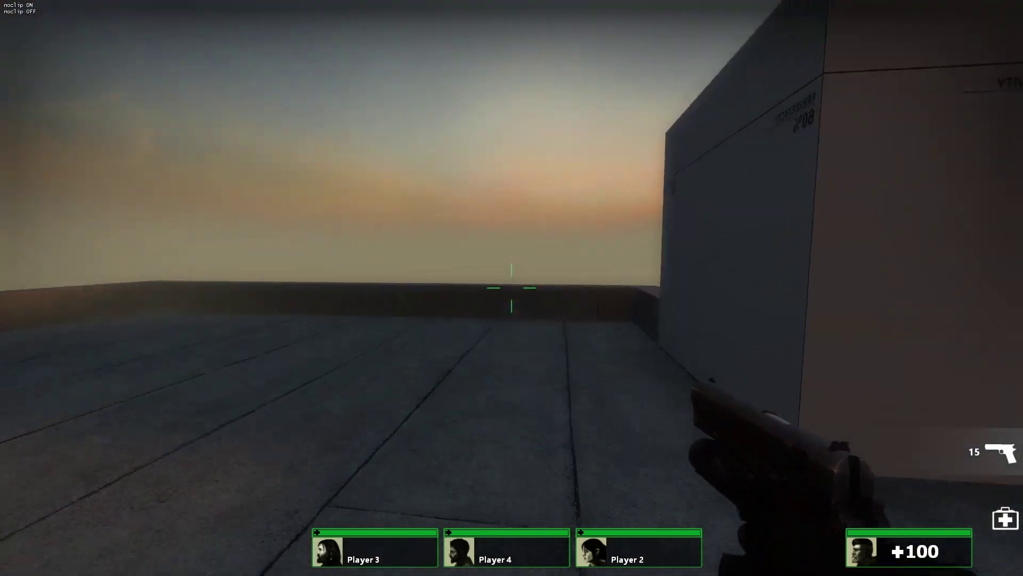
pyautogui.press('r')
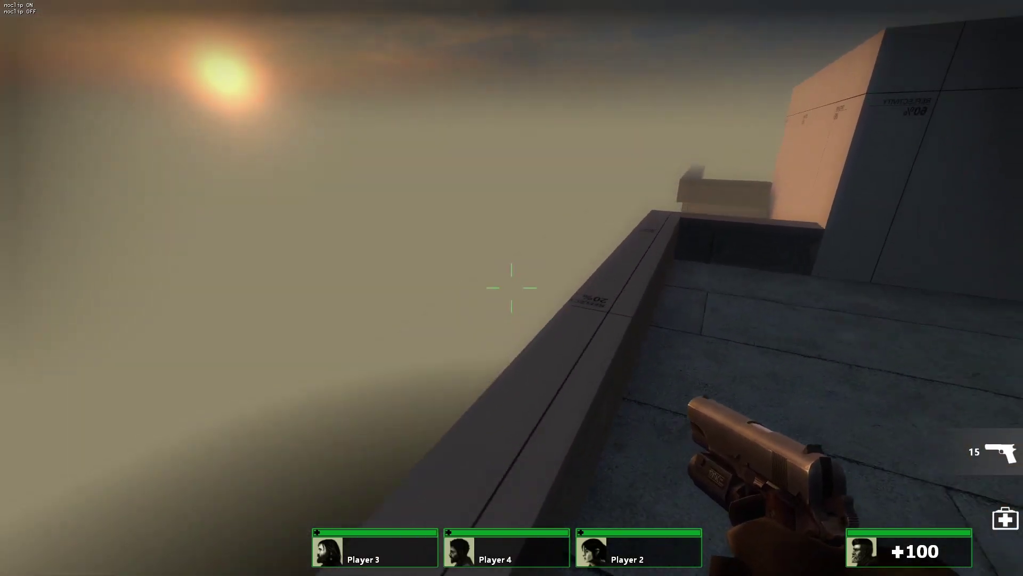
pyautogui.press('v')
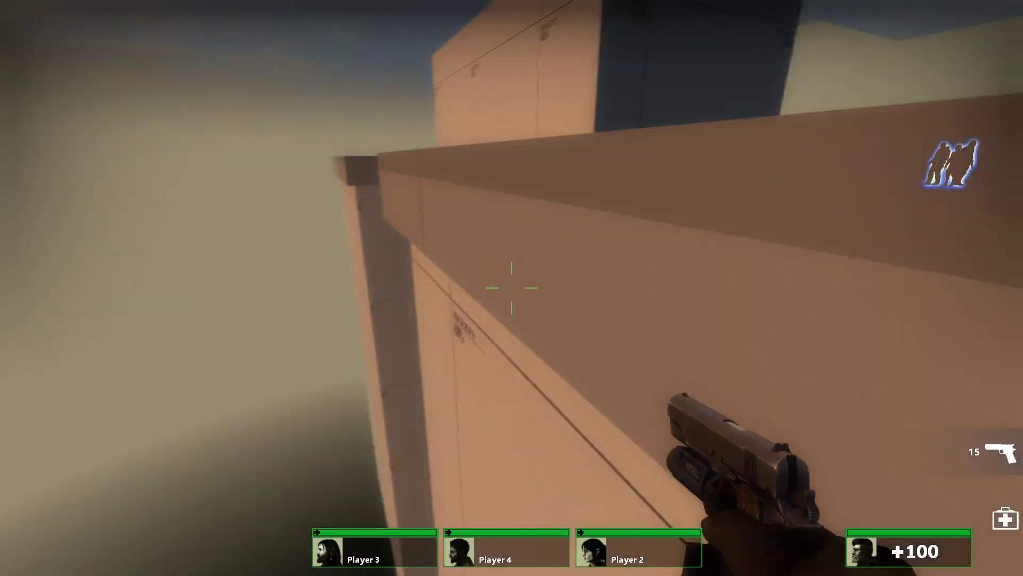
pyautogui.press('v')
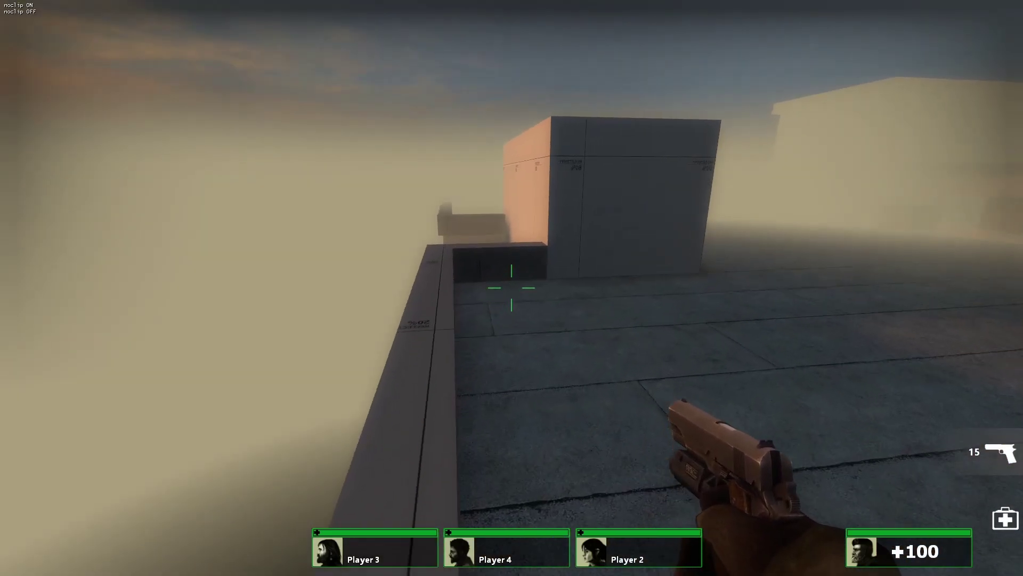
pyautogui.press('w')
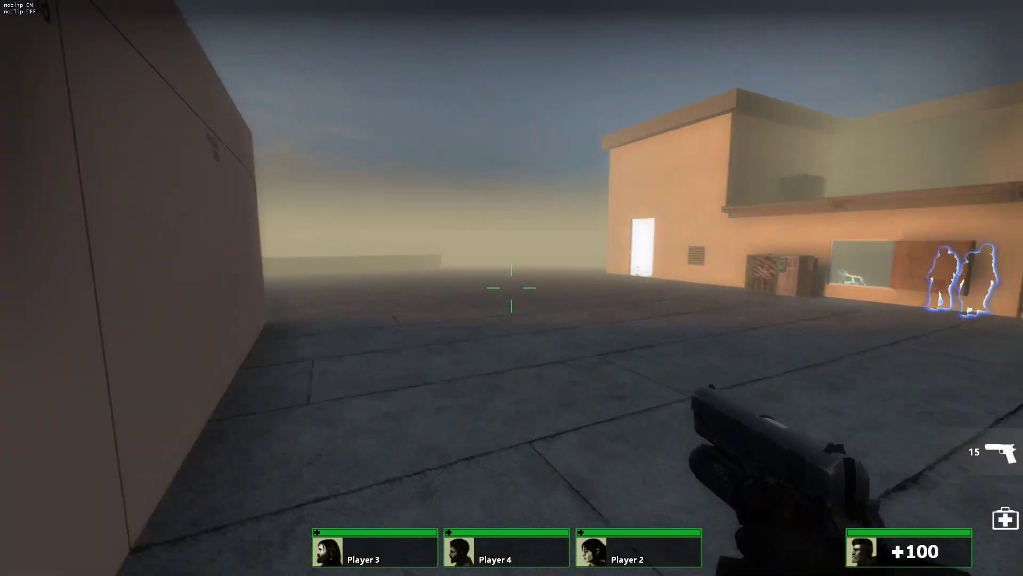
# - Switch to Discord, open the Fairfield Cult server and start sharing the screen in the voice channel
pyautogui.press('Escape')
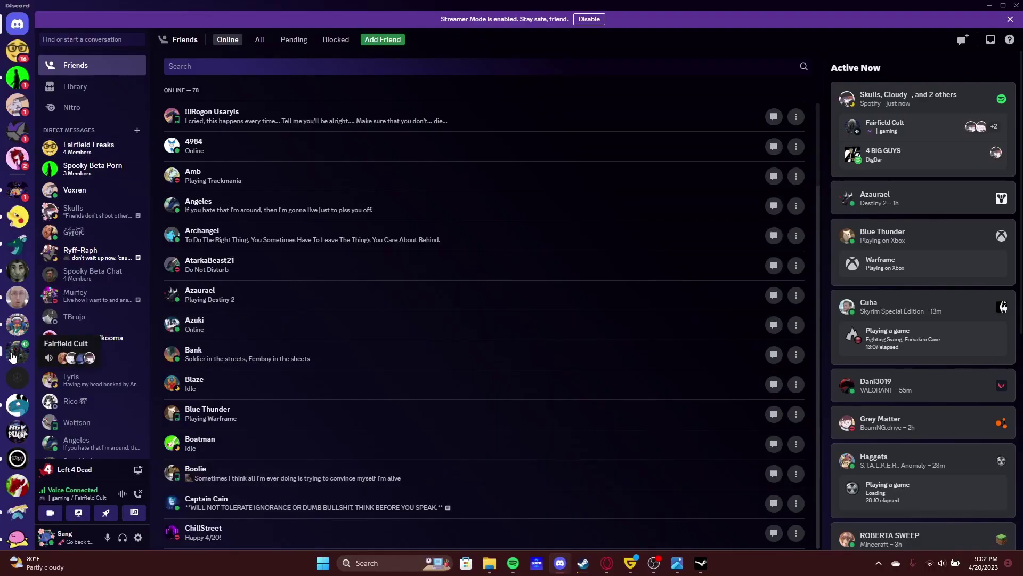
pyautogui.click(13, 351)
pyautogui.click(78, 512)
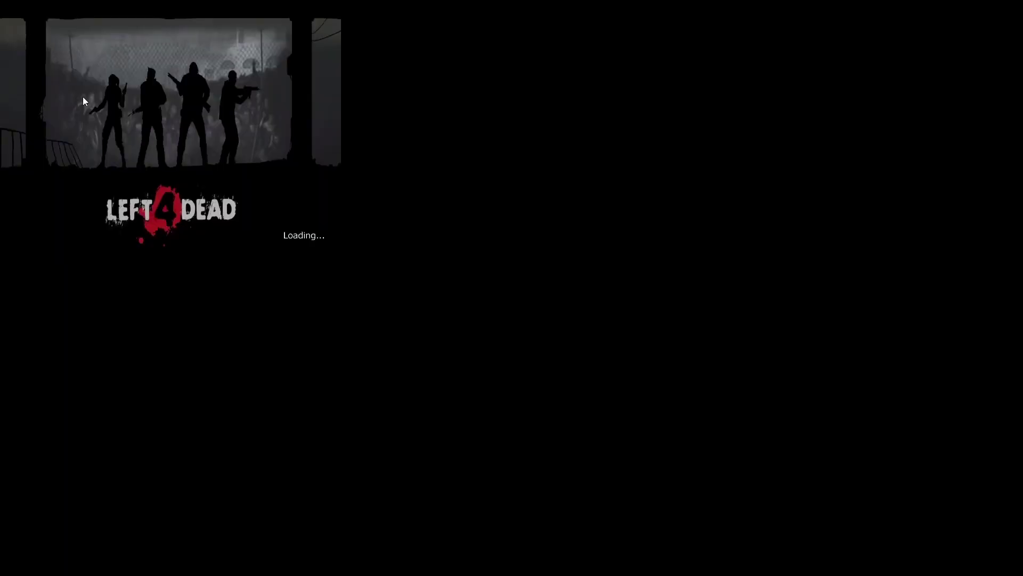
# - Enter the recompiled rooftop map in Left 4 Dead, test-fire the pistol in the utility room and use the radial voice-command menu
pyautogui.click(209, 65)
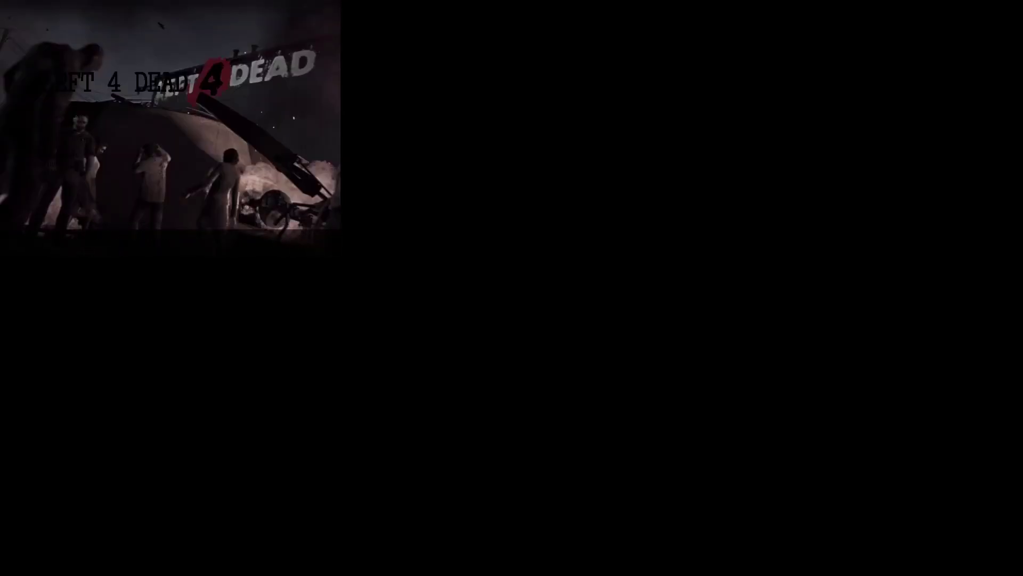
pyautogui.press('Return')
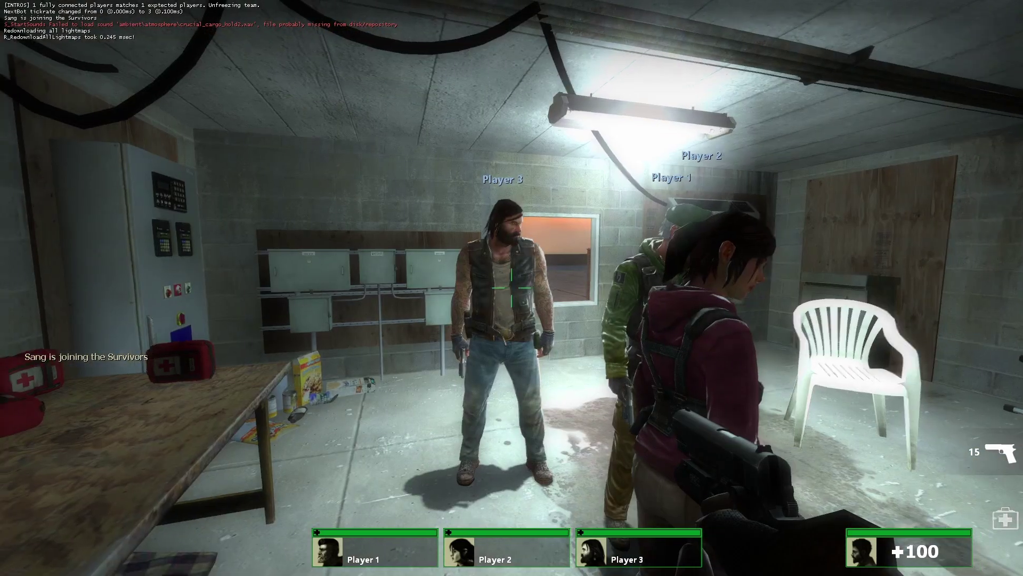
pyautogui.click(511, 288)
pyautogui.click(511, 288)
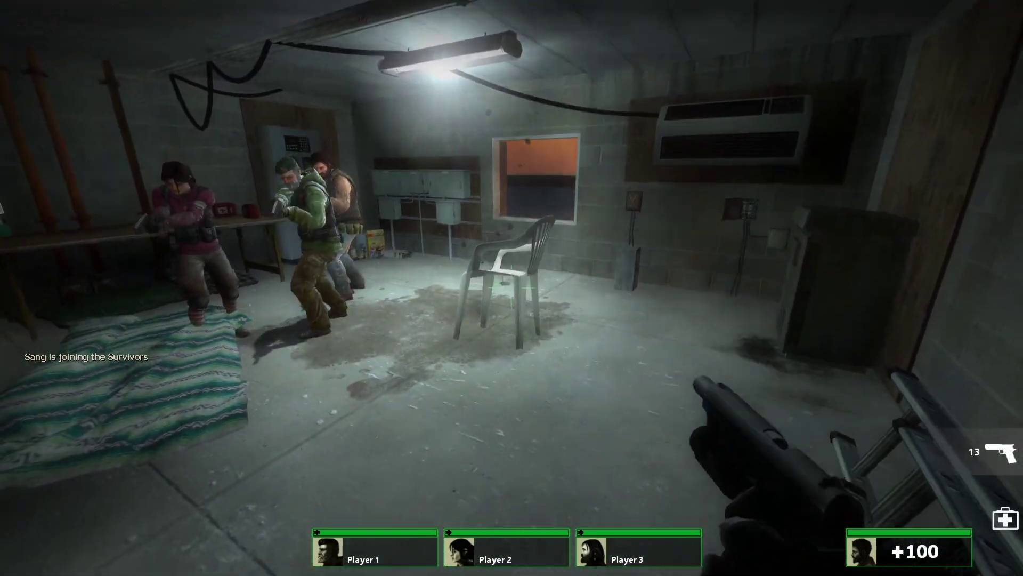
pyautogui.click(511, 288)
pyautogui.click(511, 288)
pyautogui.click(511, 288)
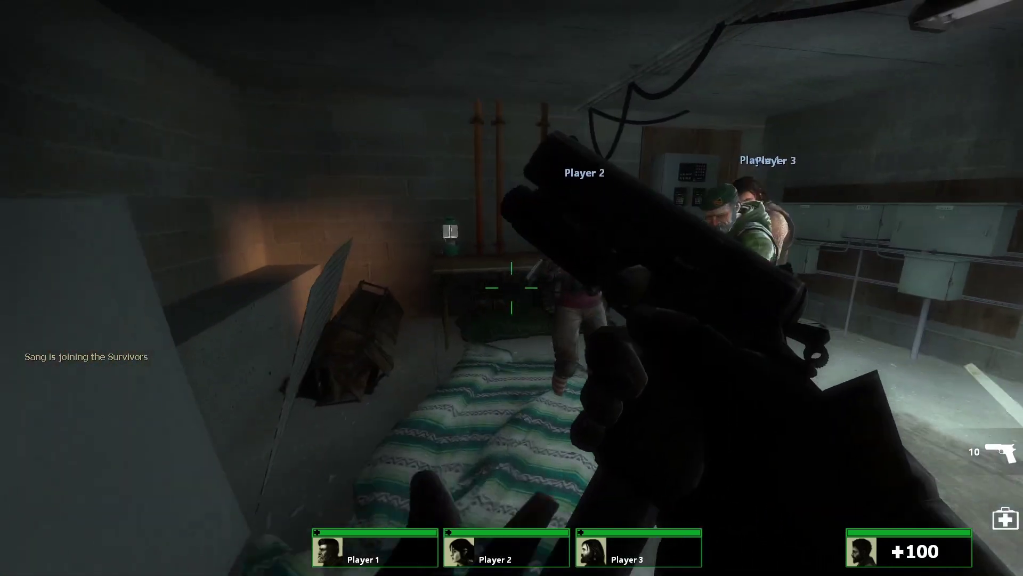
pyautogui.press('z')
pyautogui.click(511, 287)
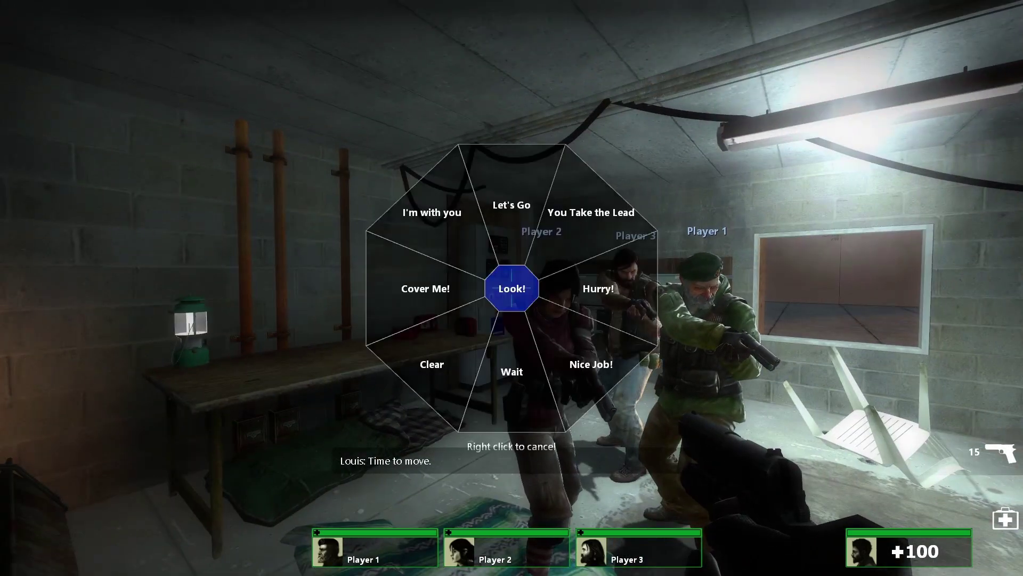
pyautogui.click(511, 288)
# - Noclip out onto the rooftop and inspect the fog, horizon, sun and building exterior
pyautogui.press('v')
pyautogui.press('v')
pyautogui.press('v')
pyautogui.press('w')
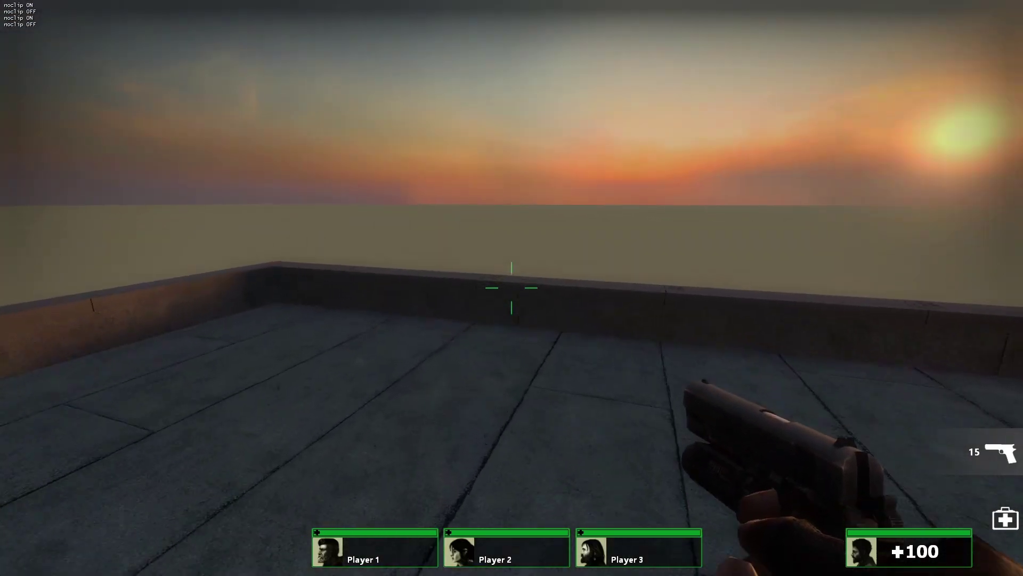
pyautogui.press('w')
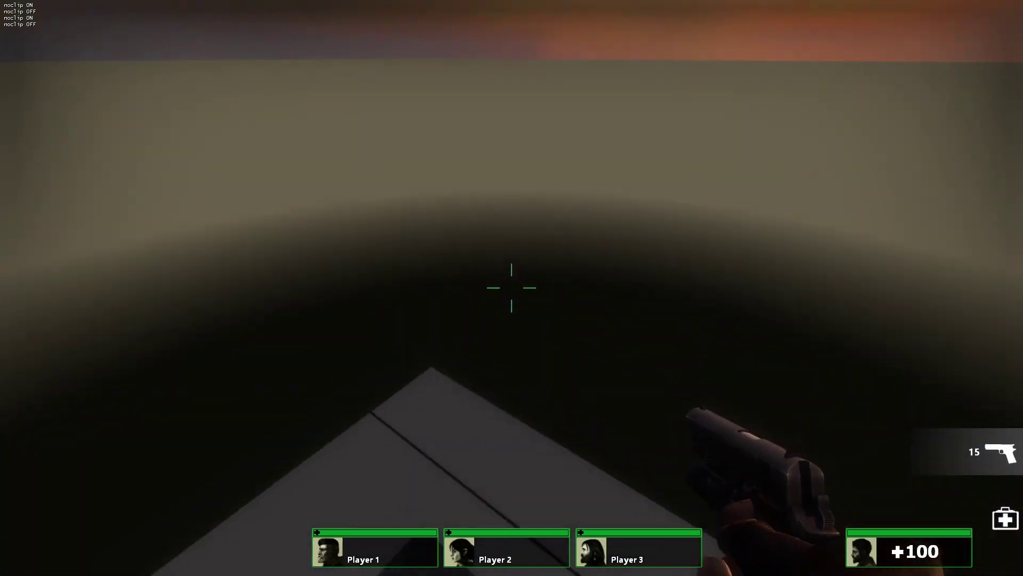
pyautogui.press('w')
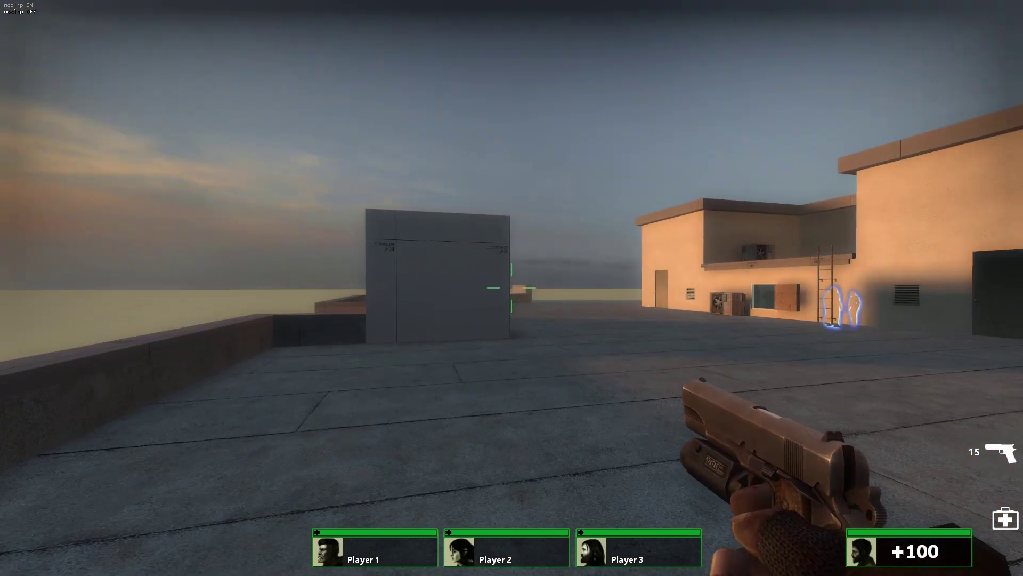
pyautogui.click(512, 288)
pyautogui.press('r')
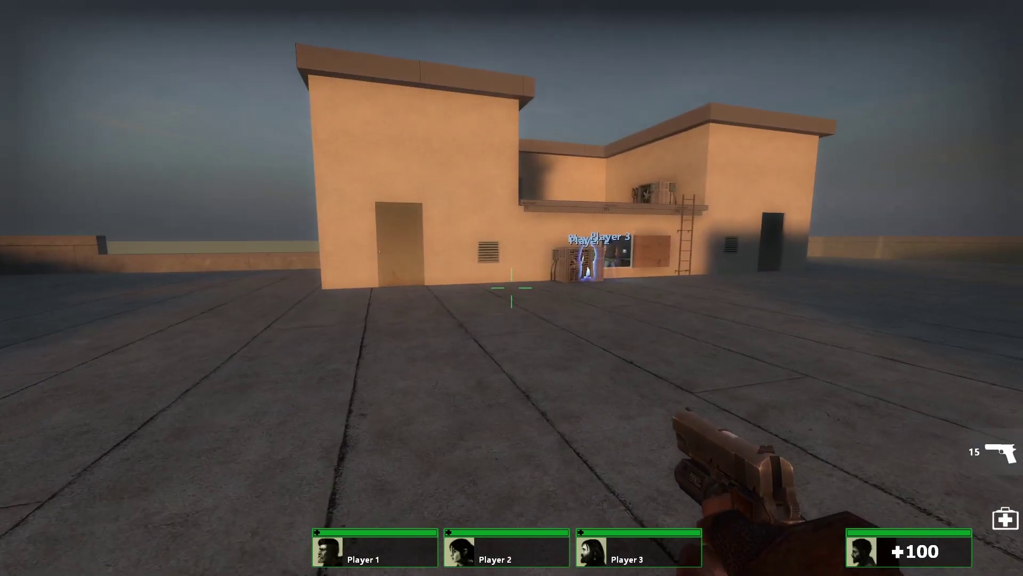
pyautogui.press('w')
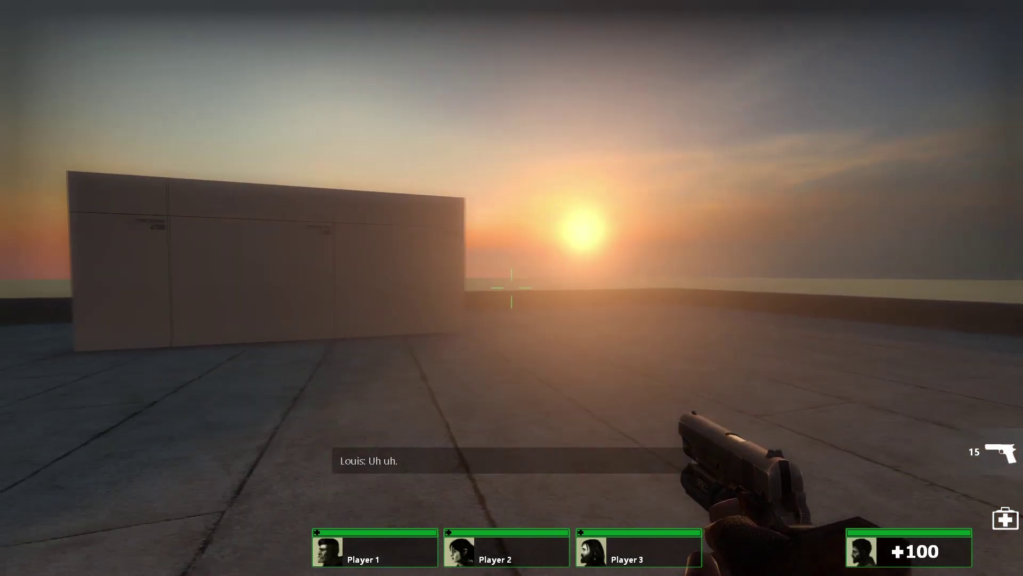
pyautogui.press('w')
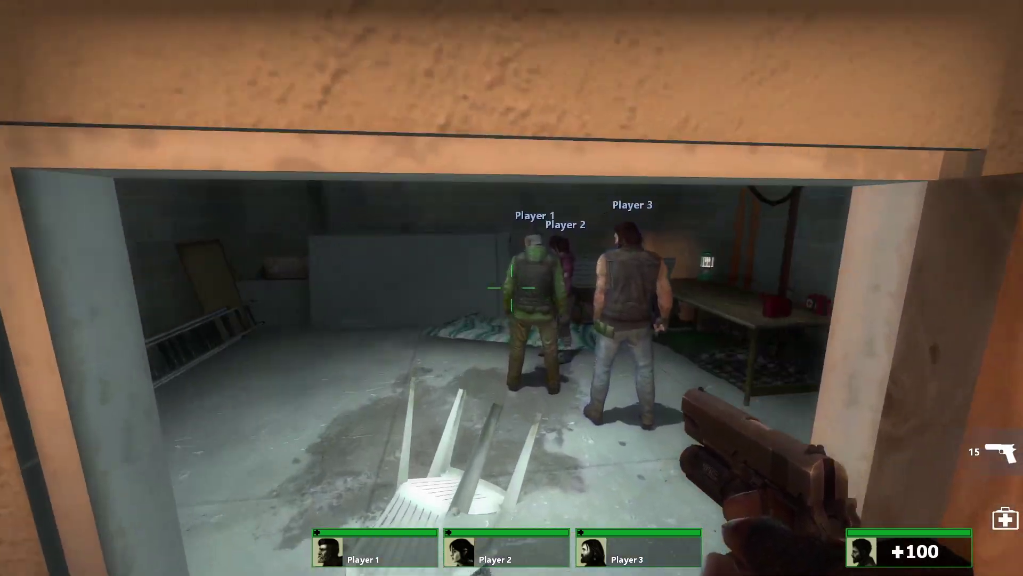
# - Approach the utility room window and fire the pistol at the teammates inside
pyautogui.press('w')
pyautogui.press('space')
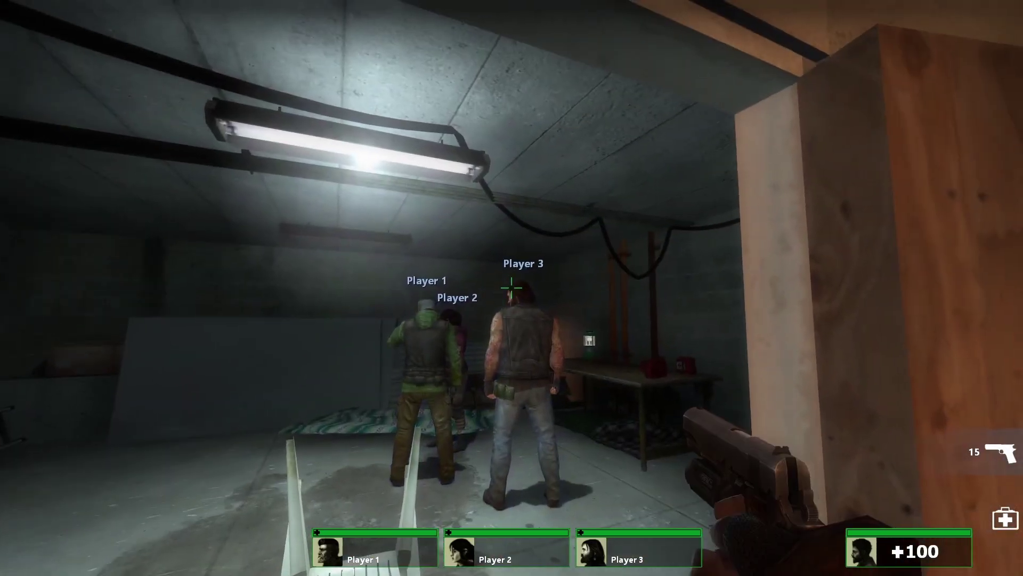
pyautogui.click(512, 288)
pyautogui.click(511, 287)
pyautogui.click(512, 288)
pyautogui.click(512, 288)
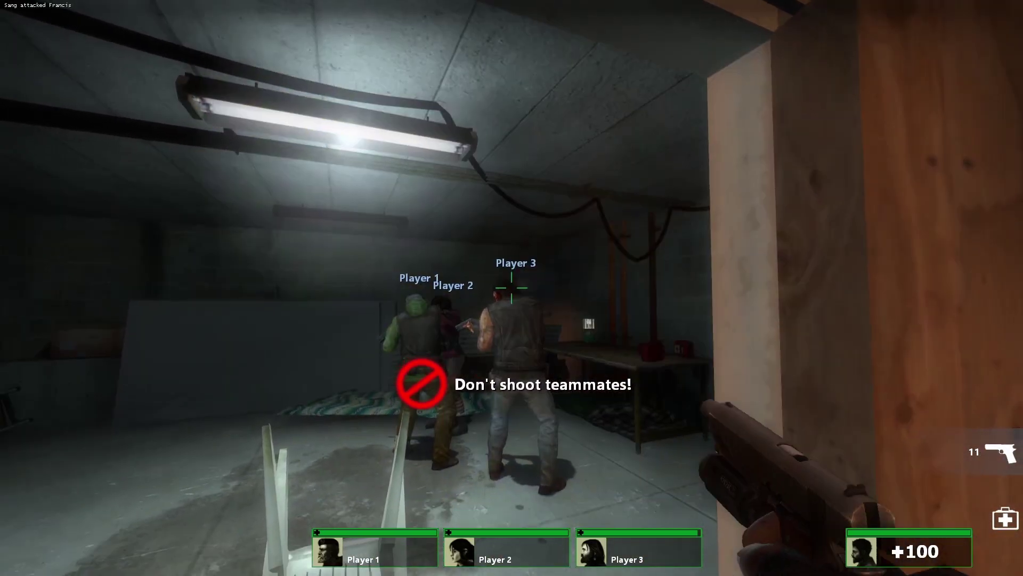
pyautogui.click(511, 288)
# - Noclip back into the utility room, shoot and shove the plastic chair, and inspect the window view of the rooftop
pyautogui.press('v')
pyautogui.press('v')
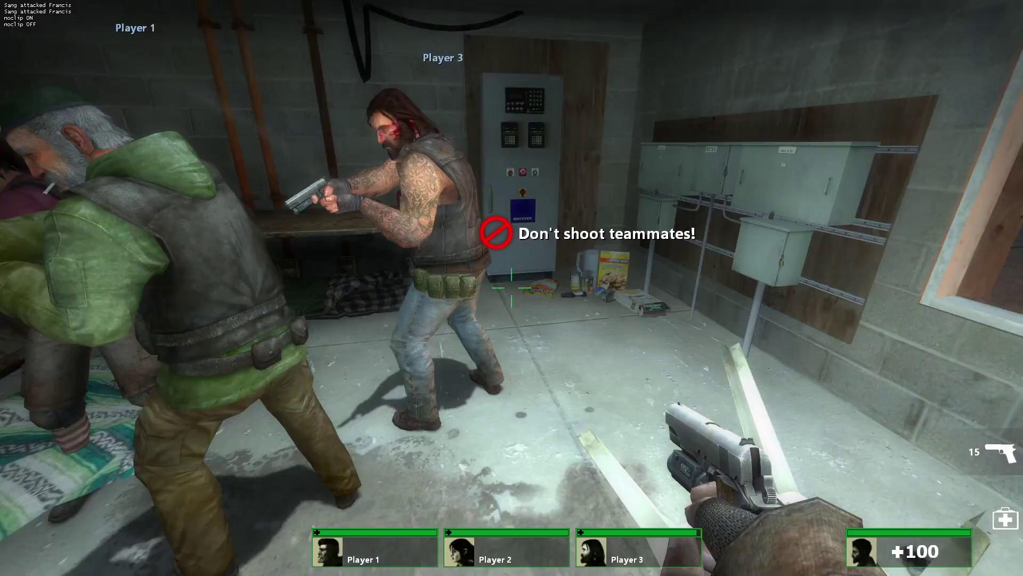
pyautogui.click(511, 288)
pyautogui.click(512, 288)
pyautogui.click(512, 288)
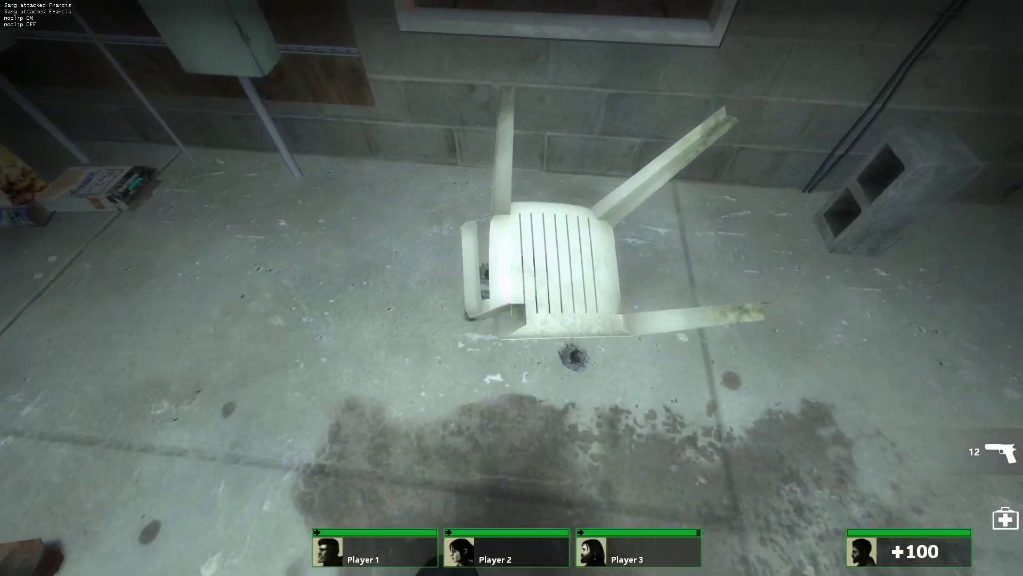
pyautogui.rightClick(512, 288)
pyautogui.press('r')
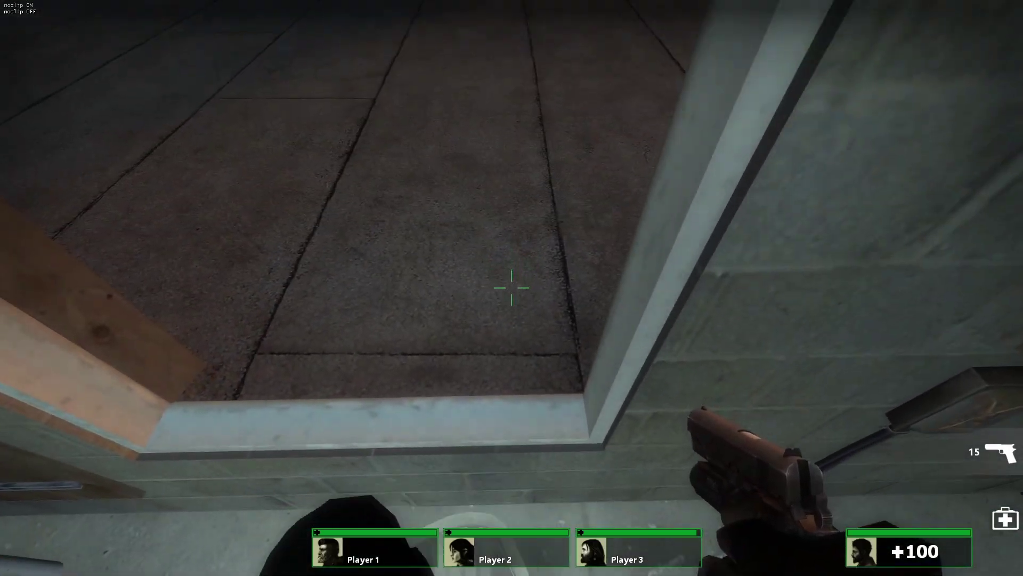
pyautogui.press('s')
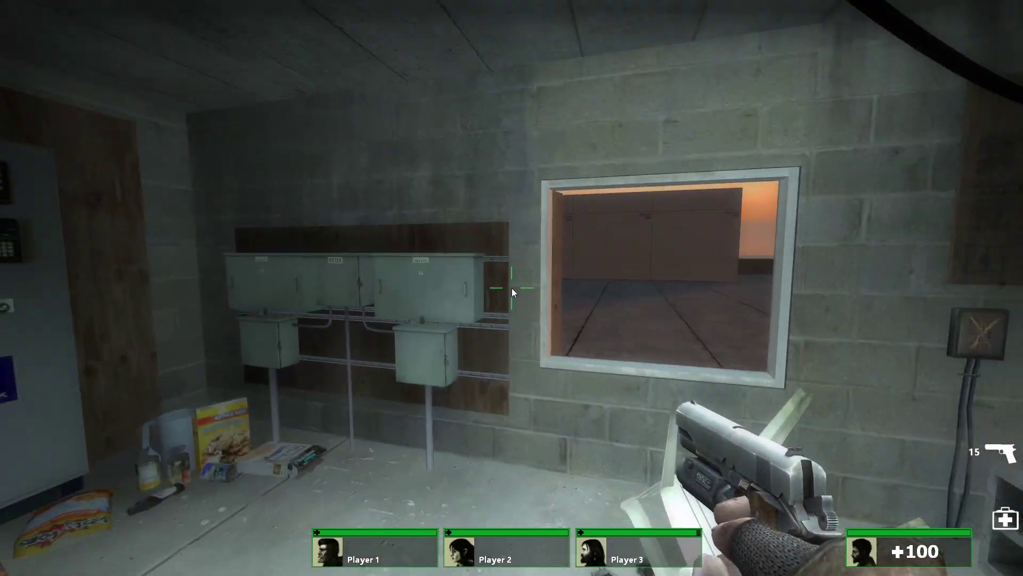
# - Quit the game, launch the Hammer World Editor, check the fog settings of the hotel map's sky_camera and close its properties
pyautogui.press('`')
pyautogui.write('q')
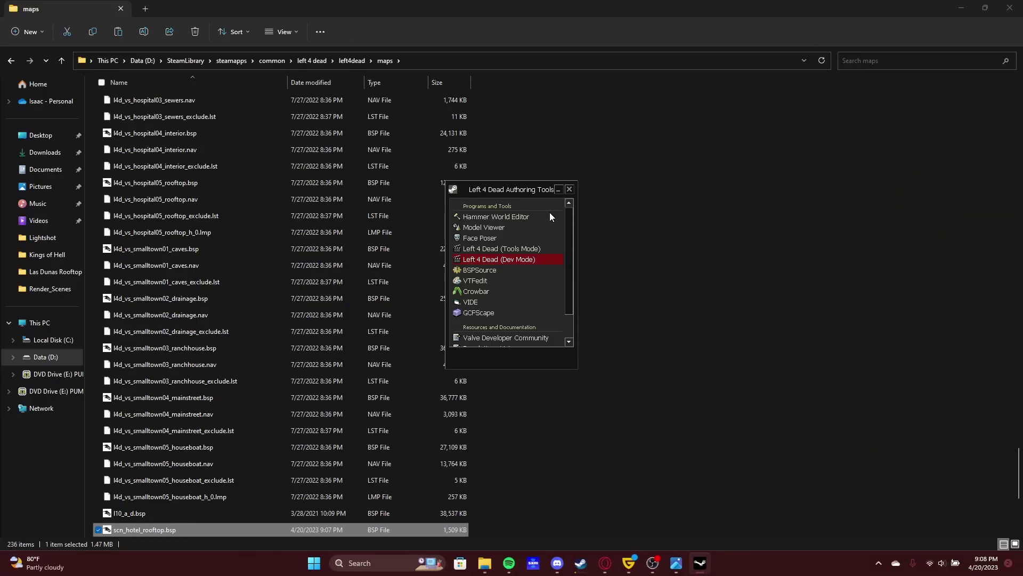
pyautogui.doubleClick(512, 215)
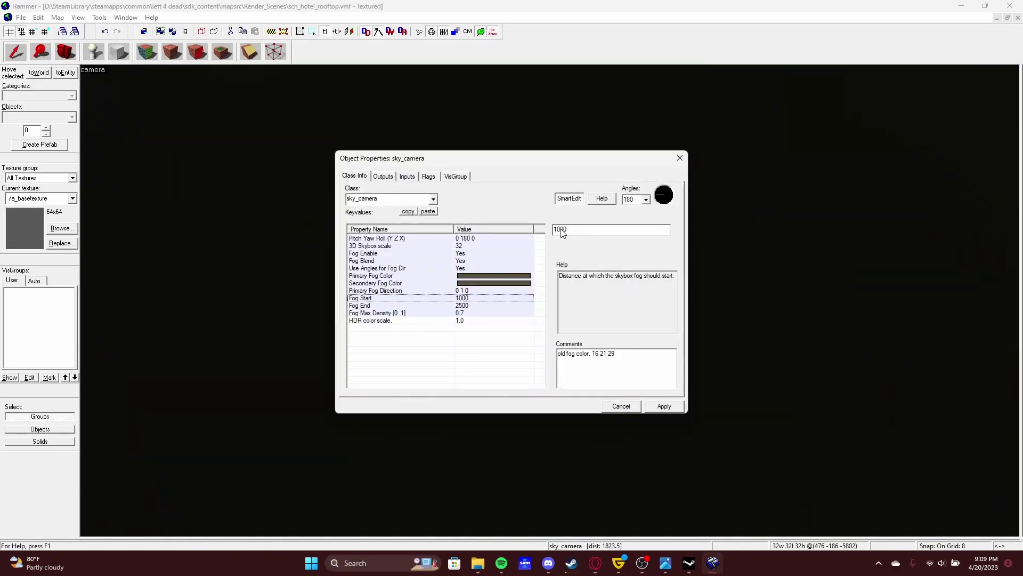
pyautogui.click(680, 158)
# - Open l4d_farm01_hilltop.vmf from the Blood_Harvest folder
pyautogui.click(21, 17)
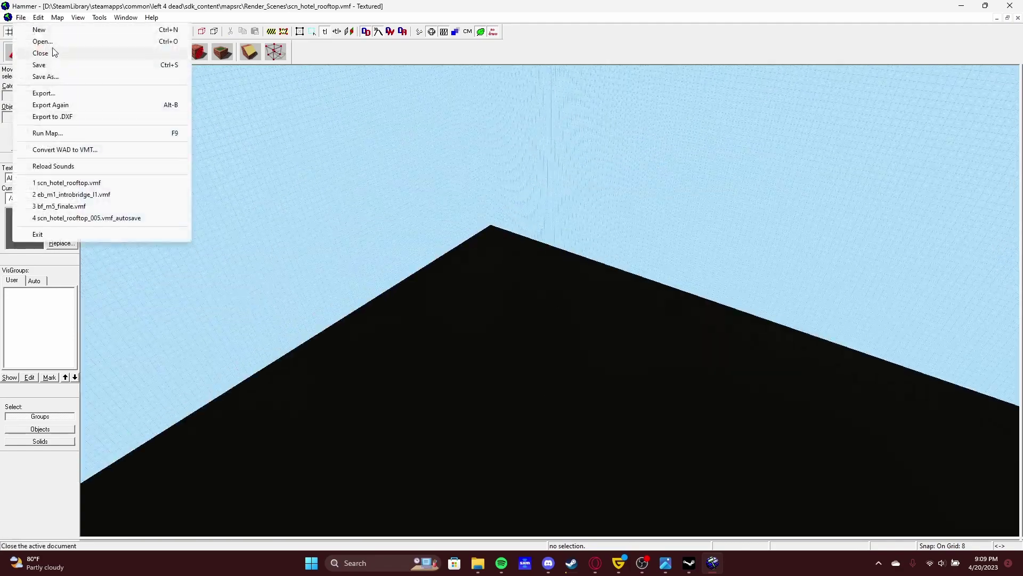
pyautogui.click(32, 41)
pyautogui.doubleClick(515, 218)
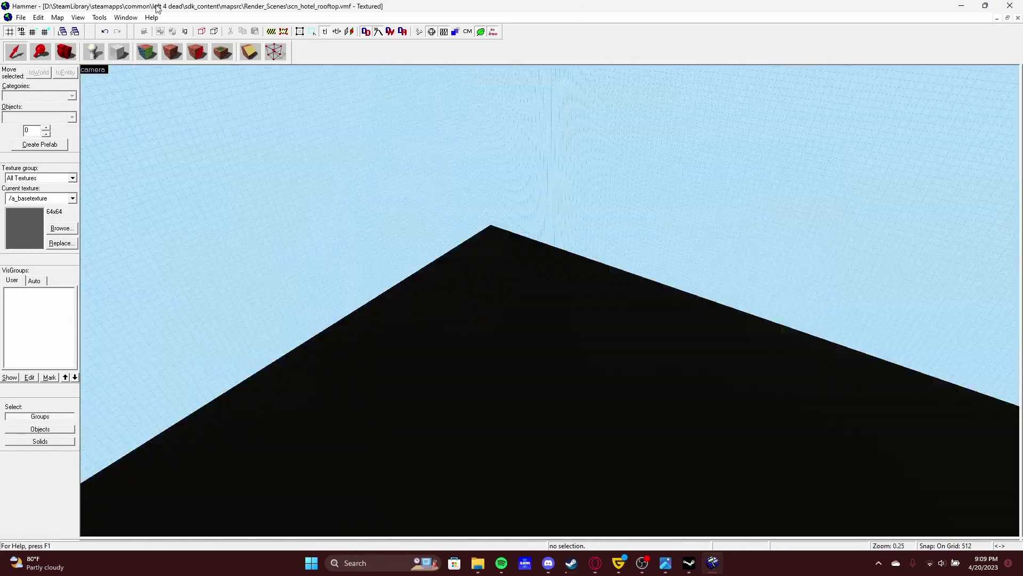
pyautogui.click(20, 17)
pyautogui.click(32, 41)
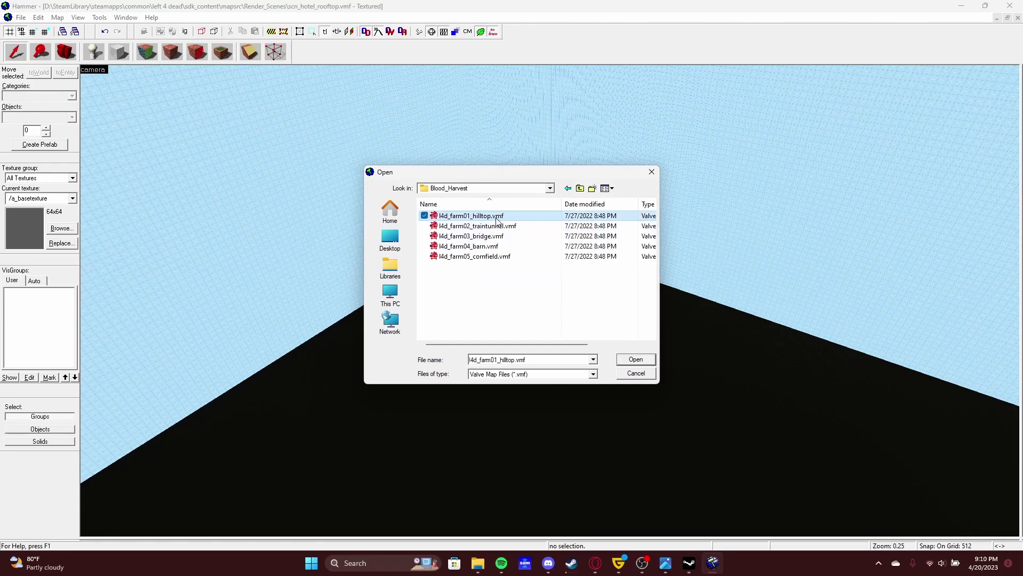
pyautogui.doubleClick(495, 218)
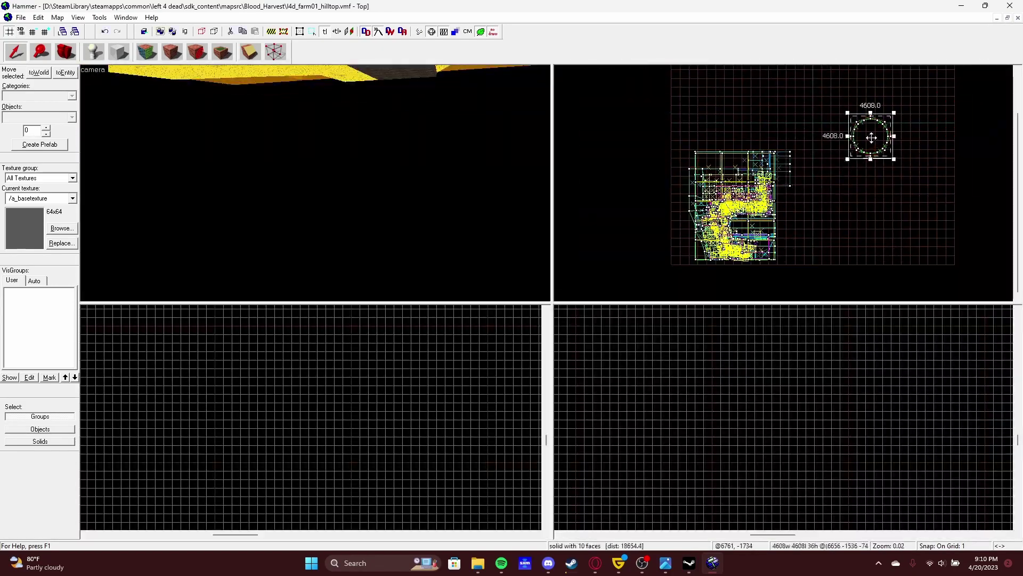
# - Center the enlarged 3D view on the skybox horizon ring and sample its skybox/rural_horizon face with the texture tool
pyautogui.click(287, 184)
pyautogui.hotkey('shift', 'z')
pyautogui.hotkey('shift', 'a')
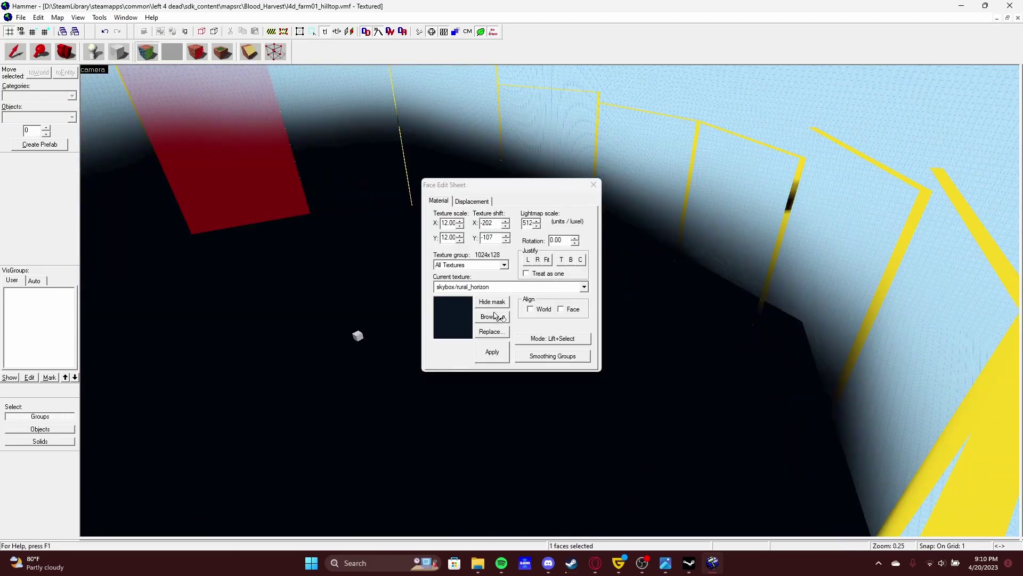
# - Browse the sky textures at a larger thumbnail size, filter the list for horizon and examine the urban horizon materials
pyautogui.click(492, 316)
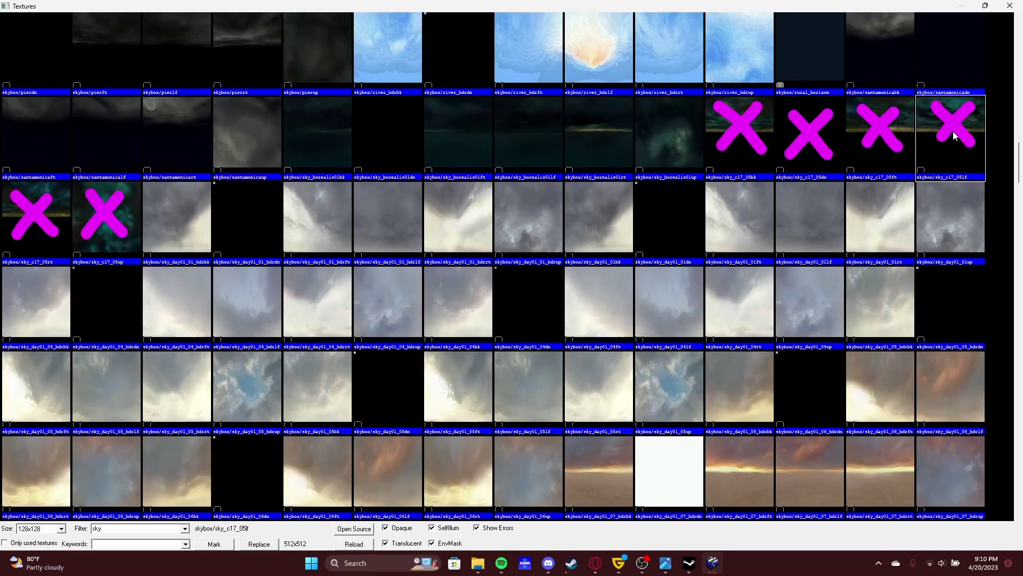
pyautogui.click(762, 134)
pyautogui.click(810, 133)
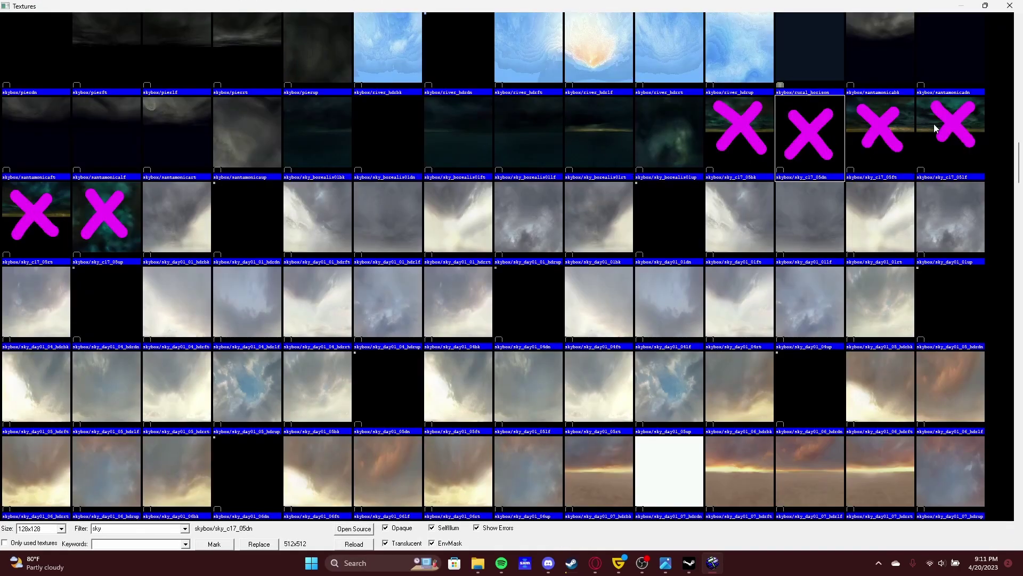
pyautogui.scroll(-3, 142, 237)
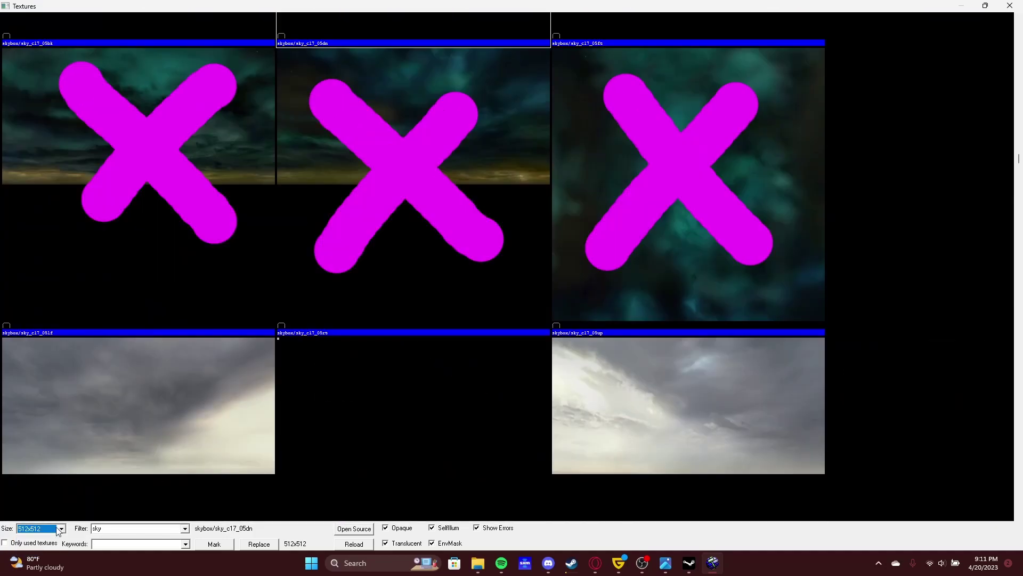
pyautogui.click(109, 529)
pyautogui.write('horizon')
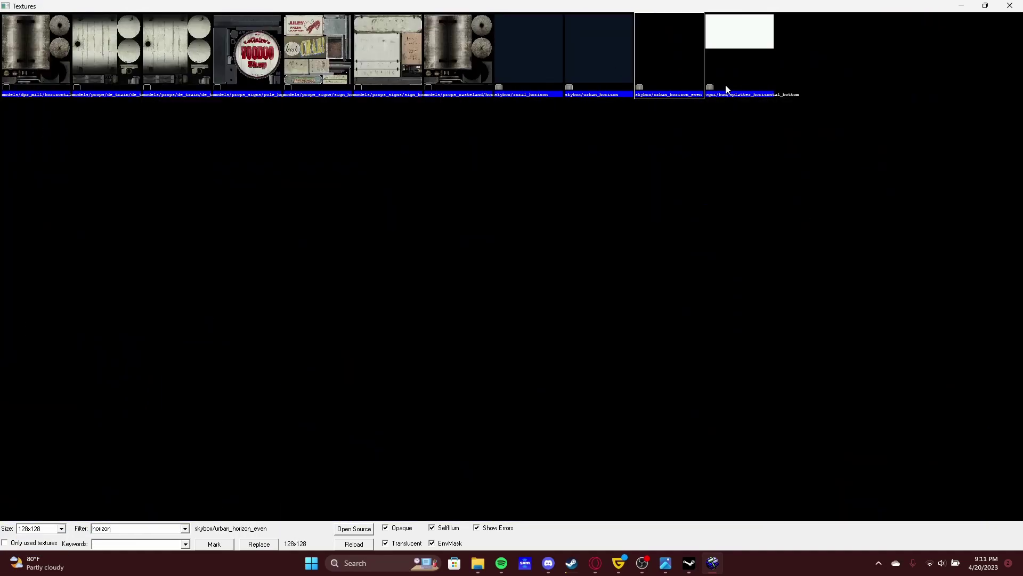
pyautogui.press('Return')
# - Replace skybox/rural_horizon with skybox/urban_horizon and bring the horizon ring into the scn_hotel_rooftop map
pyautogui.click(491, 331)
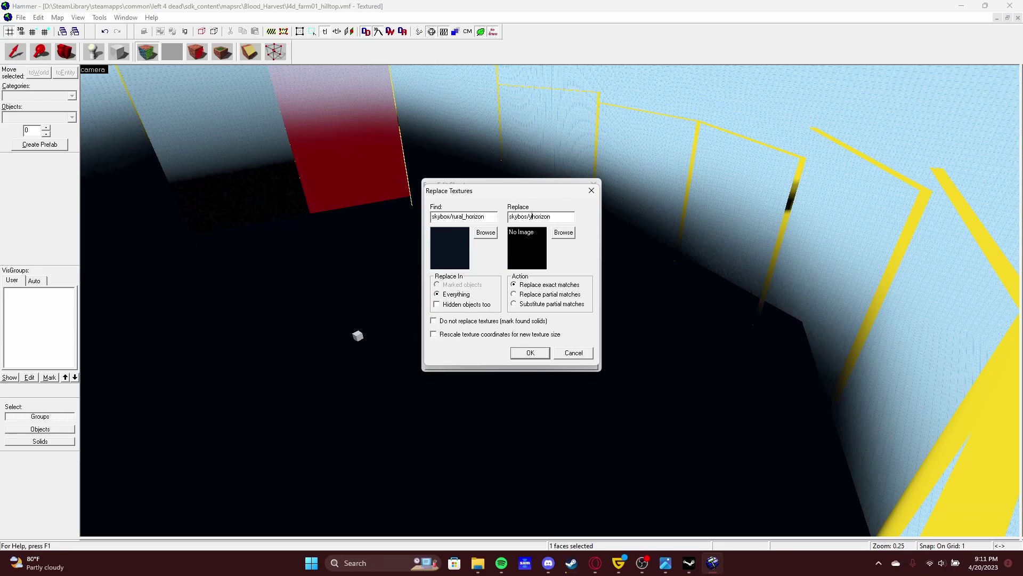
pyautogui.press('Return')
pyautogui.click(498, 331)
pyautogui.click(592, 190)
pyautogui.click(594, 187)
pyautogui.moveTo(594, 188); pyautogui.dragTo(550, 300)
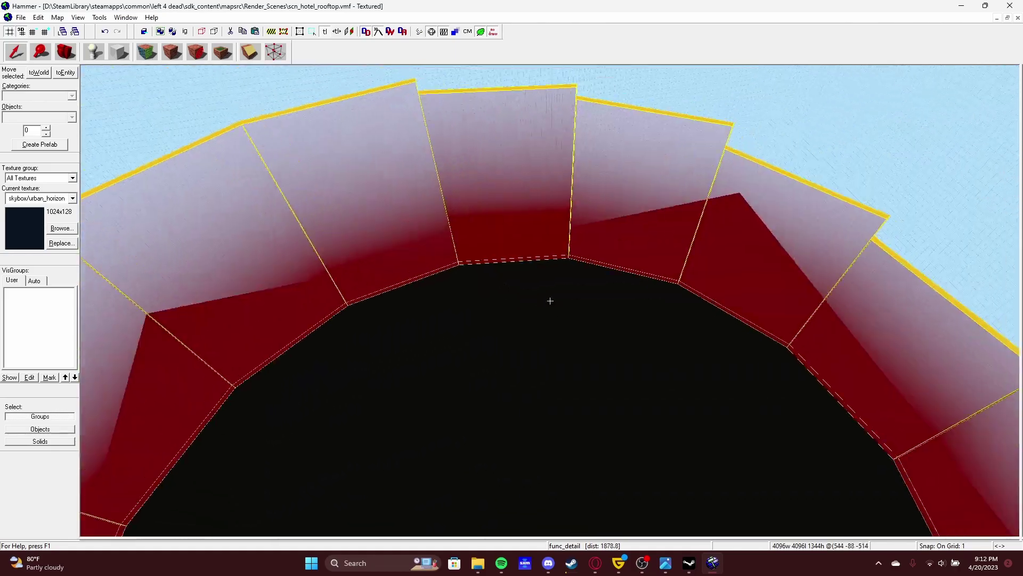
# - Select the horizon ring's panels as individual solids and level their uneven top edges to one height
pyautogui.hotkey('shift', 'z')
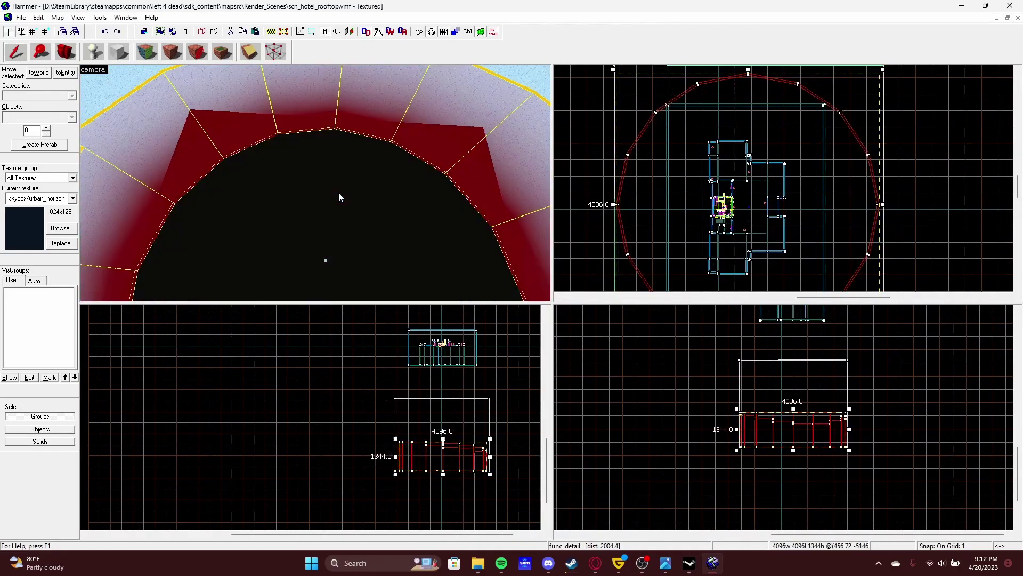
pyautogui.hotkey('shift', 'z')
pyautogui.press('z')
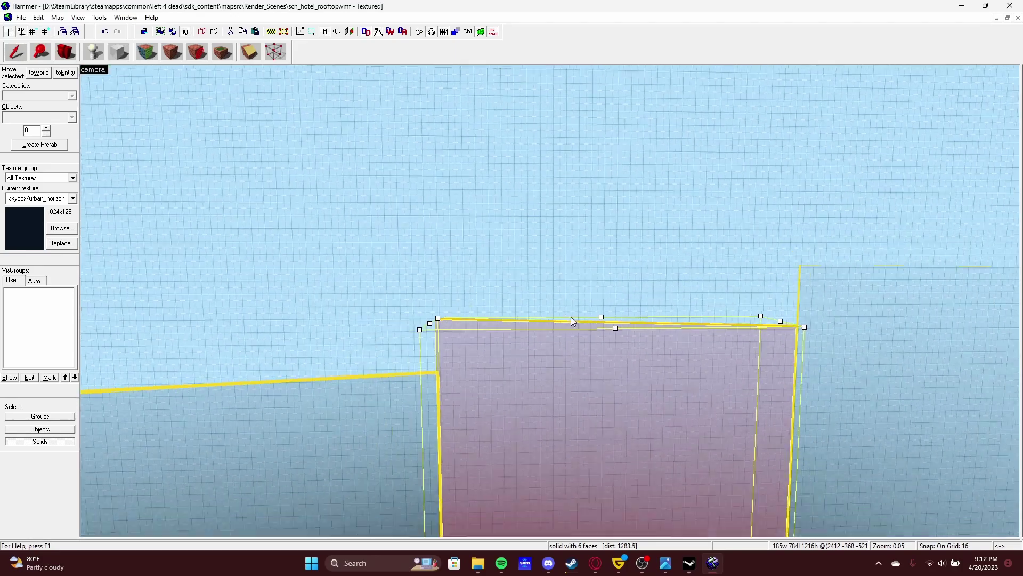
pyautogui.press('z')
pyautogui.press('z')
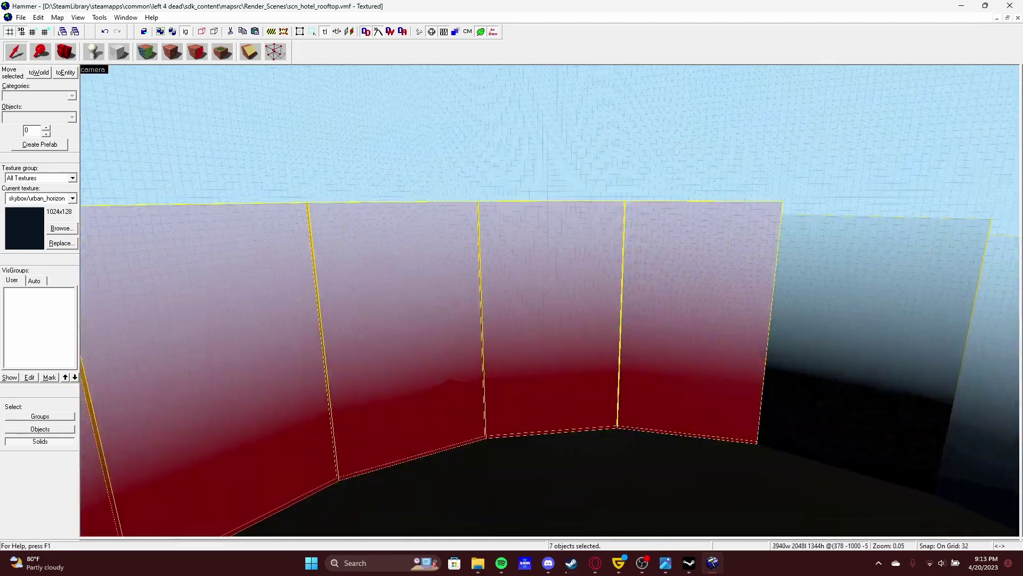
pyautogui.press('z')
pyautogui.moveTo(537, 235)
pyautogui.mouseDown()
pyautogui.moveTo(725, 286)
pyautogui.moveTo(507, 297)
pyautogui.moveTo(433, 251)
pyautogui.mouseUp()
# - Select the ring's 16 inner faces and set their vertical texture shift to 26 so the horizon gradient lines up
pyautogui.hotkey('shift', 'a')
pyautogui.keyDown('ctrl'); pyautogui.click(776, 407); pyautogui.keyUp('ctrl')
pyautogui.hotkey('ctrl', 's')
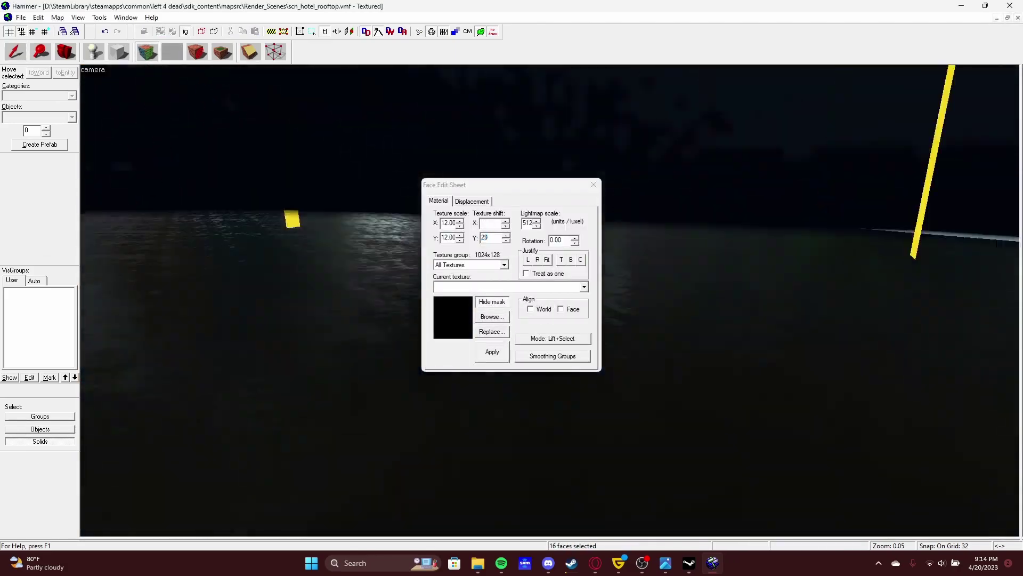
pyautogui.click(593, 184)
pyautogui.hotkey('shift', 'a')
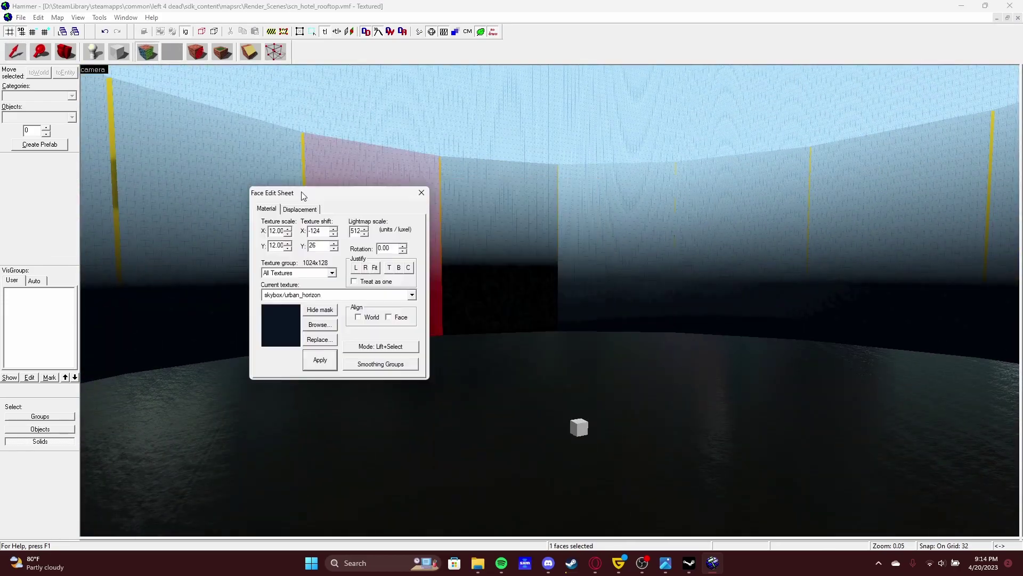
# - Select the whole horizon ring, turn scale texture locking off, stretch the ring to 1466 units tall and clear the selection
pyautogui.hotkey('shift', 's')
pyautogui.press('Escape')
pyautogui.click(550, 301)
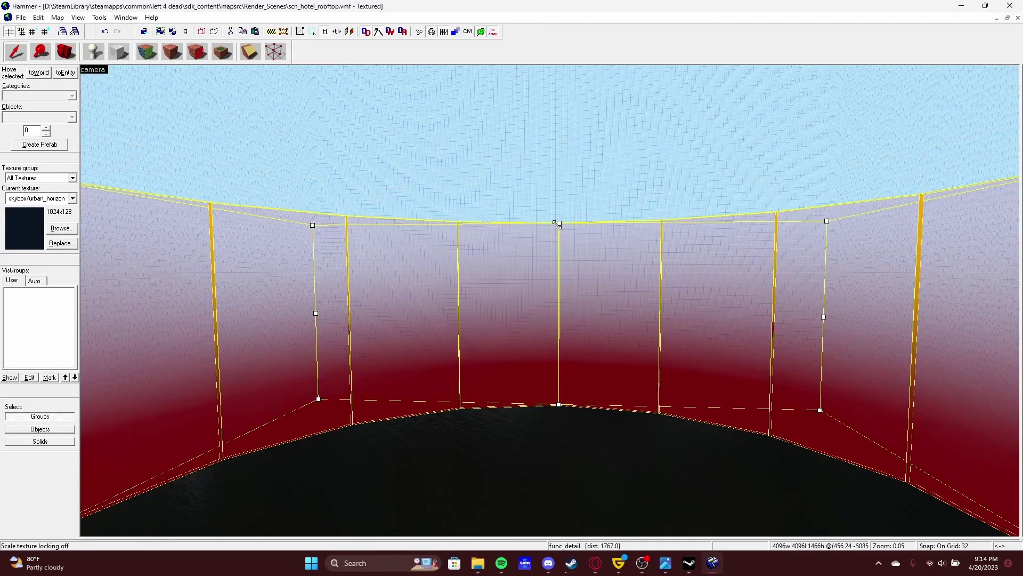
pyautogui.press('Escape')
pyautogui.scroll(-5, 541, 299)
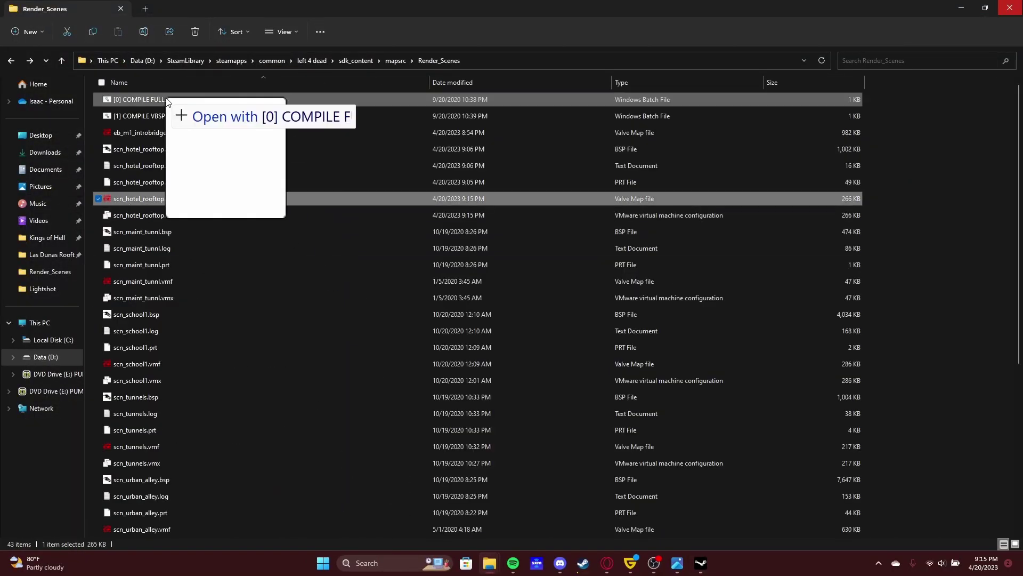
# - Compile scn_hotel_rooftop.vmf with [0] COMPILE FULL.bat, copy the BSP into the left4dead maps folder and launch Left 4 Dead (Dev Mode)
pyautogui.moveTo(167, 100); pyautogui.dragTo(167, 100)
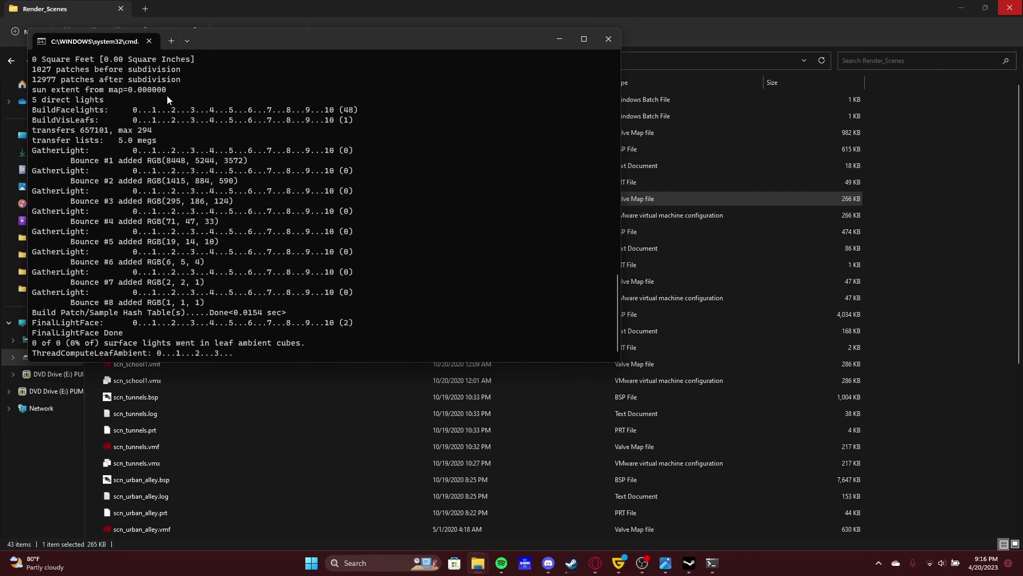
pyautogui.press('Return')
pyautogui.click(316, 60)
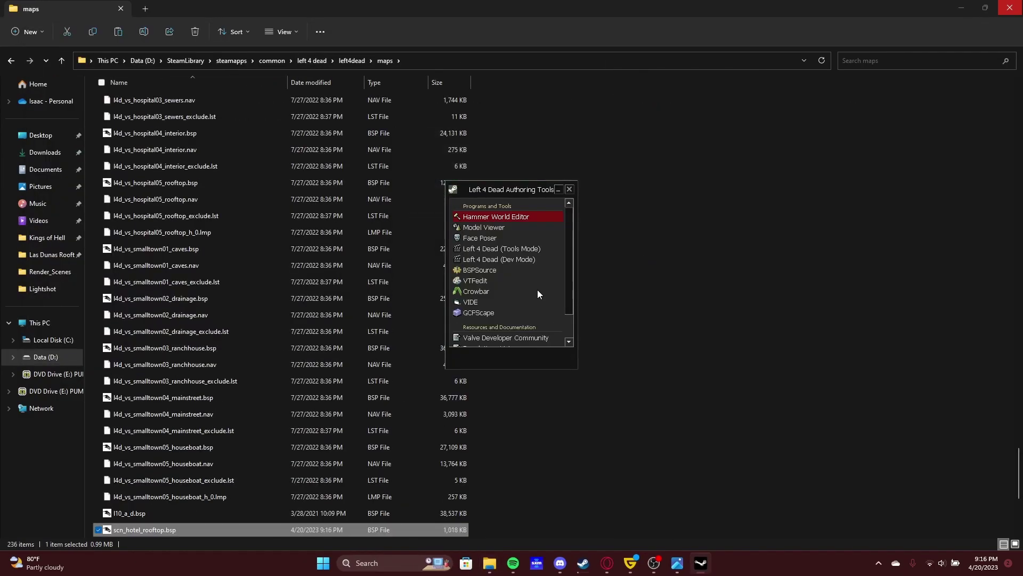
pyautogui.doubleClick(513, 261)
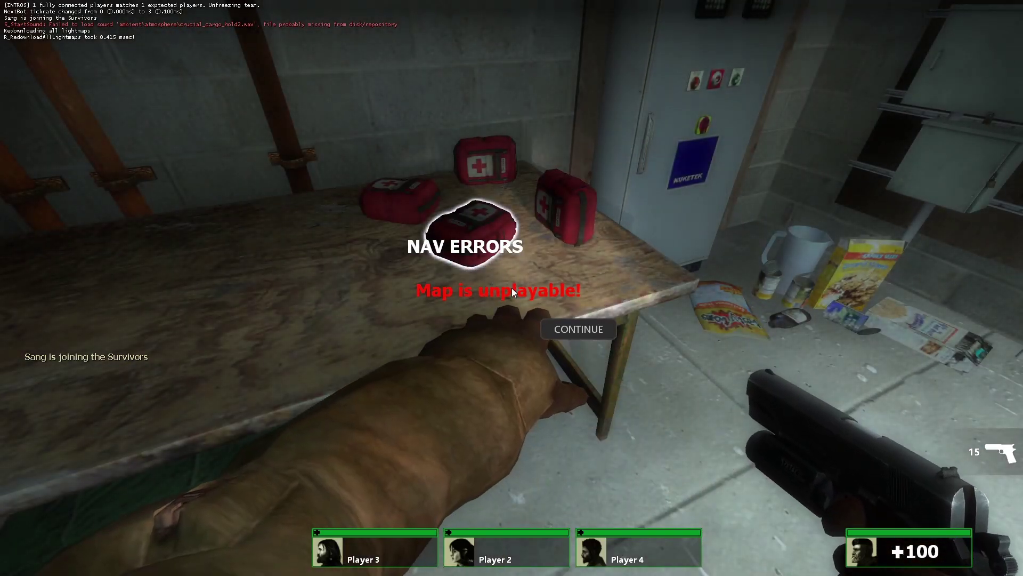
# - Dismiss the nav error notice, noclip out to the rooftop and examine the fogged horizon and ground over the ledge
pyautogui.click(580, 328)
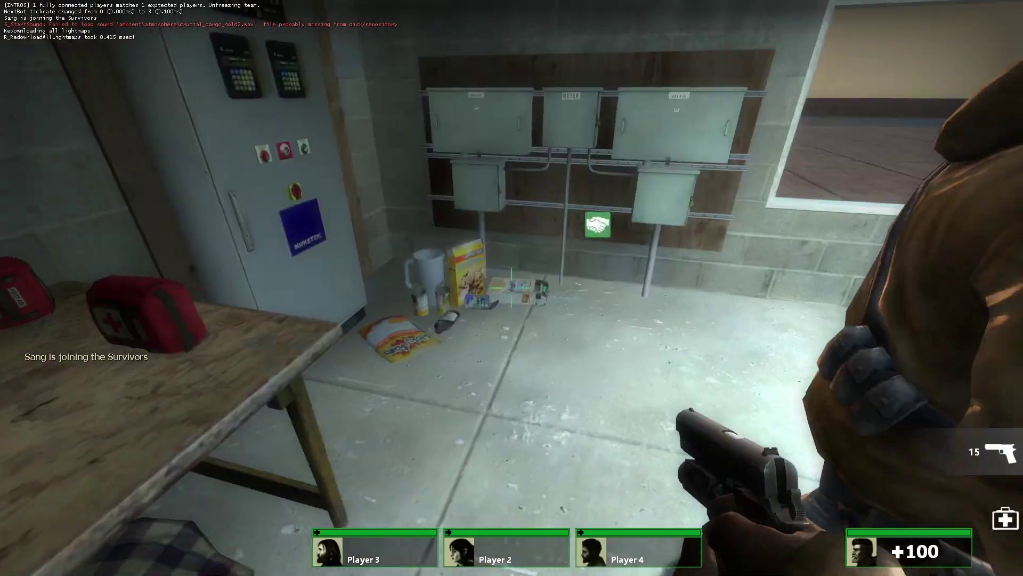
pyautogui.press('w')
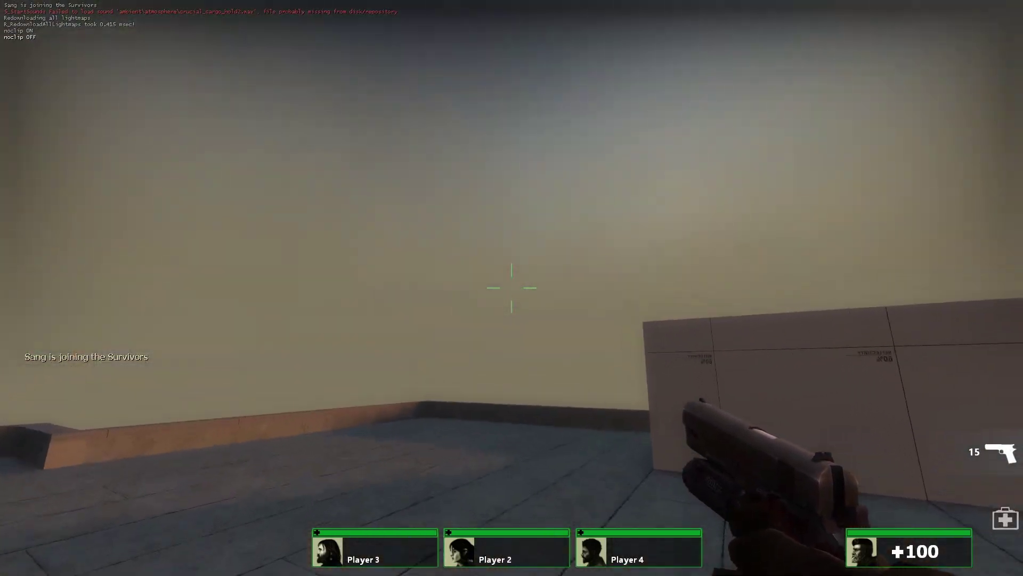
pyautogui.press('v')
pyautogui.press('x')
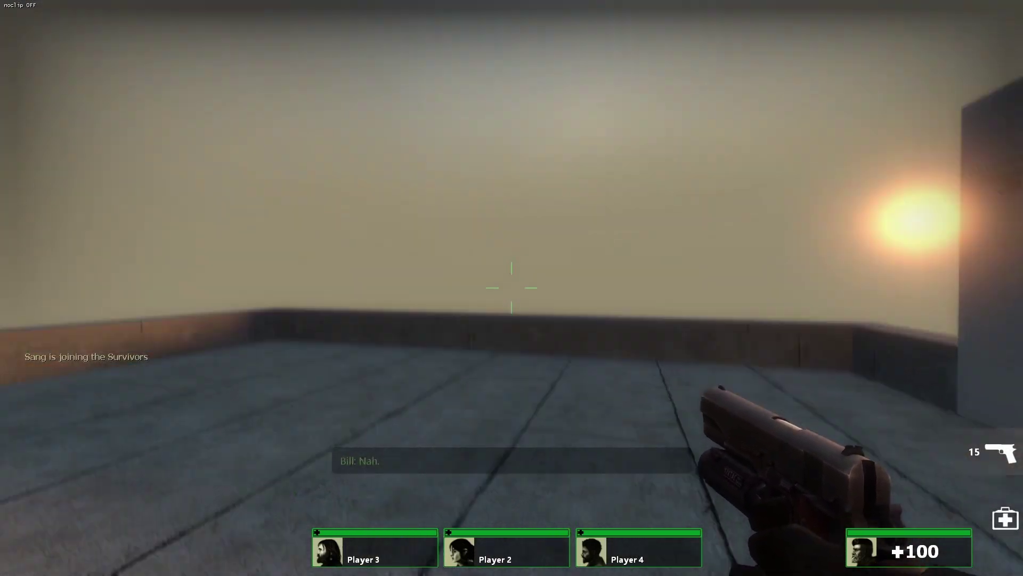
pyautogui.press('w')
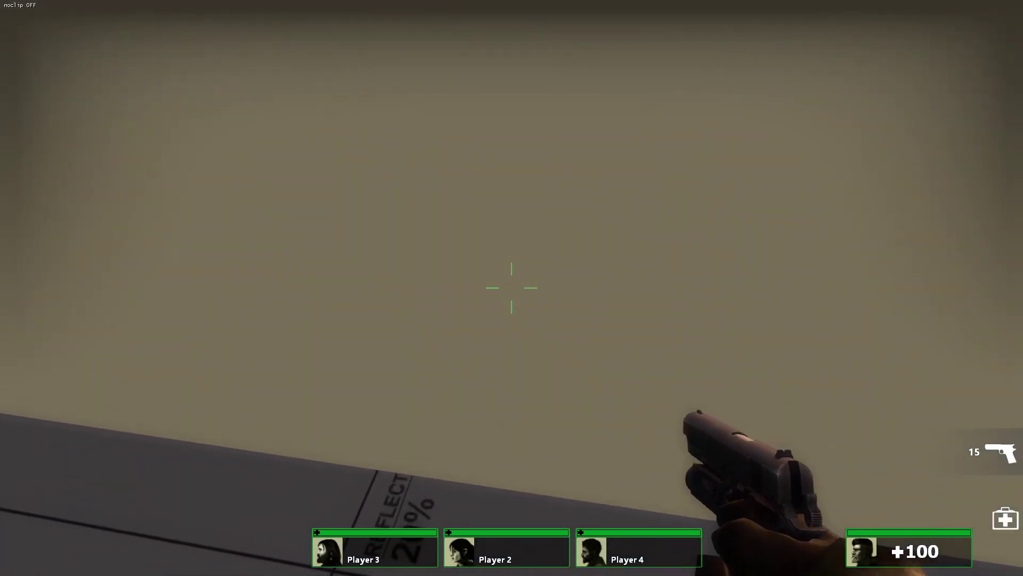
pyautogui.press('w')
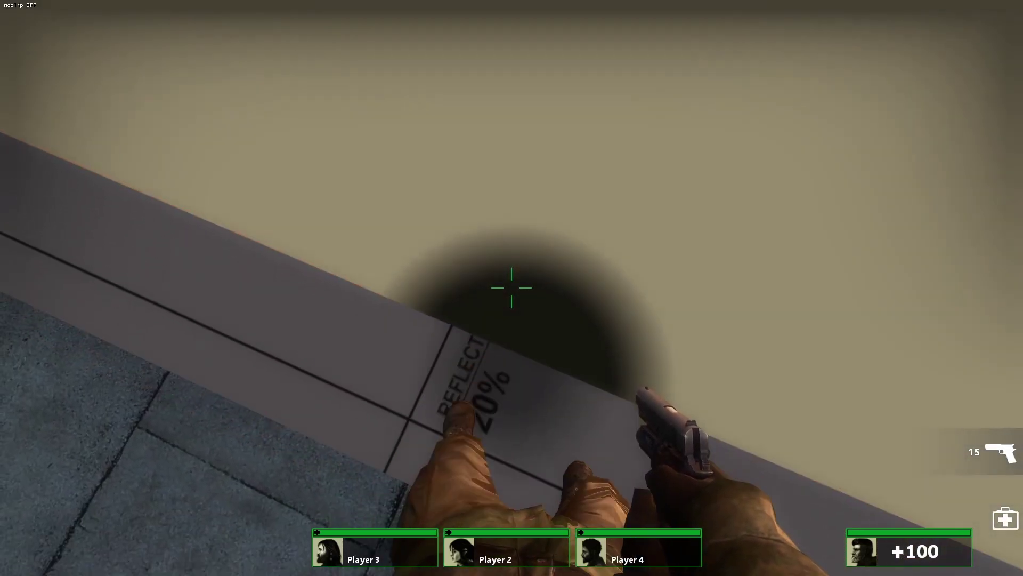
pyautogui.press('w')
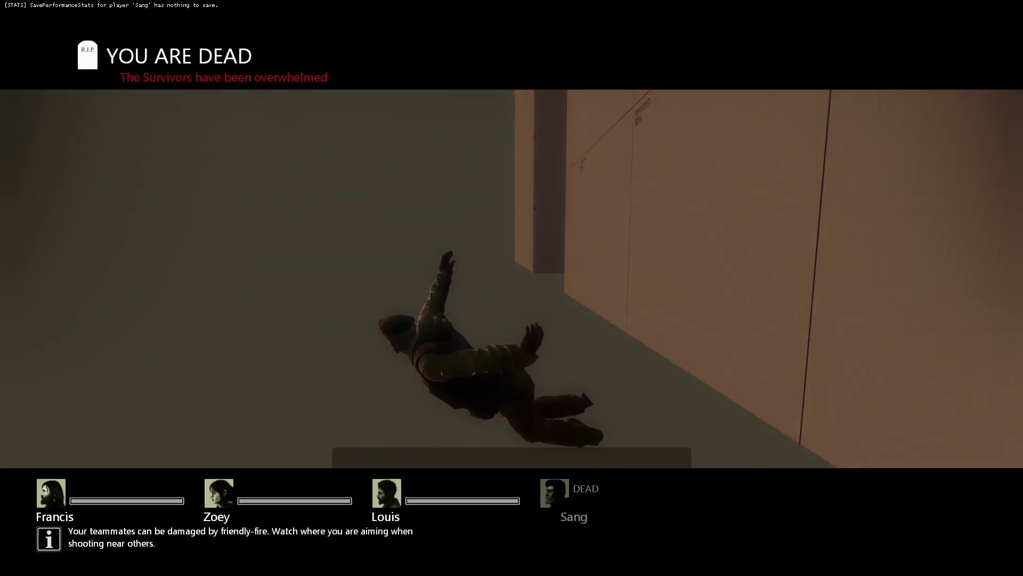
# - Quit the game through the console, reopen scn_hotel_rooftop.vmf in Hammer and select the small white cube entity inside the skybox
pyautogui.press('Escape')
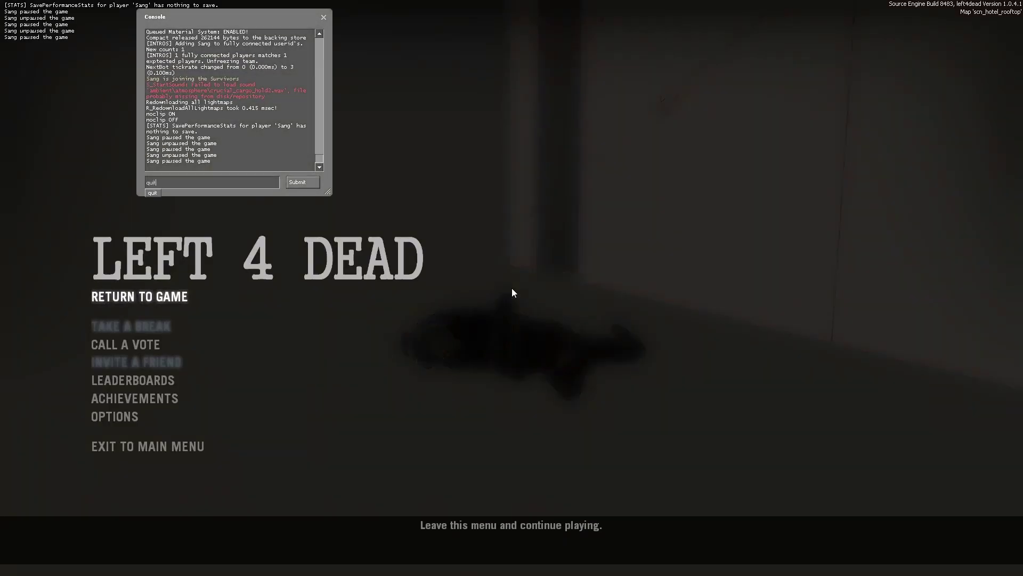
pyautogui.write('quit')
pyautogui.press('Return')
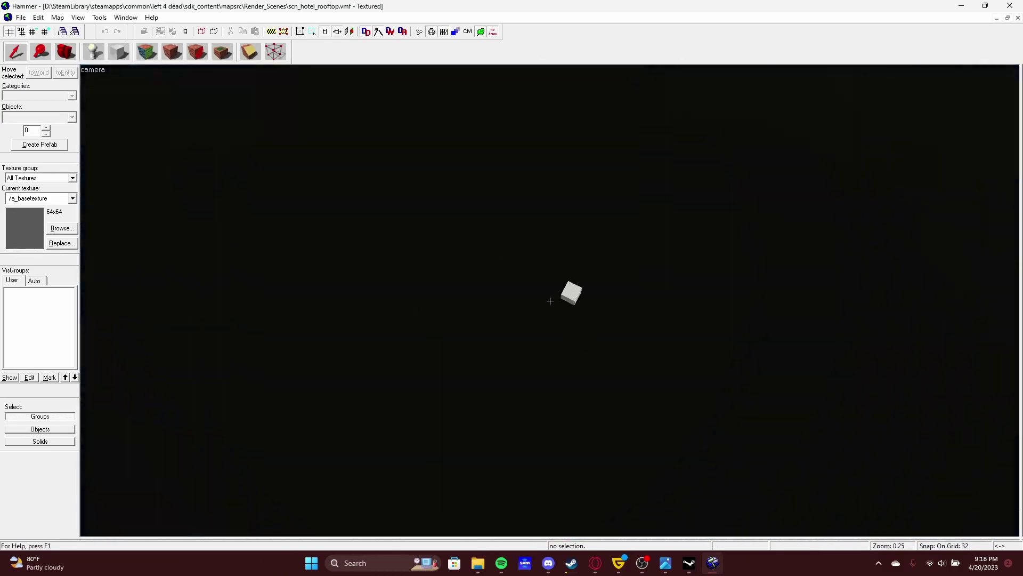
pyautogui.click(570, 293)
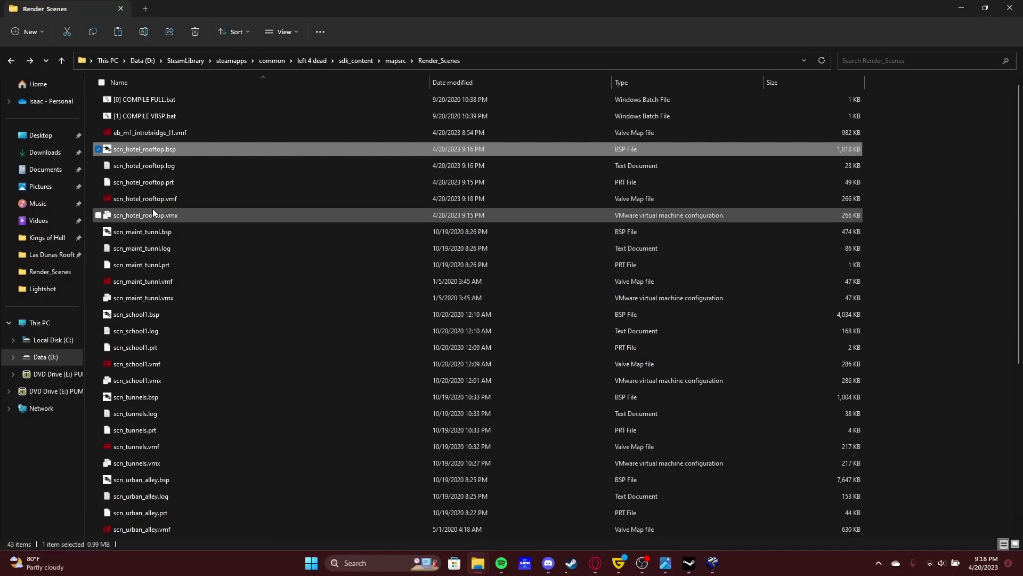
# - Recompile scn_hotel_rooftop.vmf with [0] COMPILE FULL.bat and load the rebuilt map in Left 4 Dead
pyautogui.click(150, 199)
pyautogui.doubleClick(161, 104)
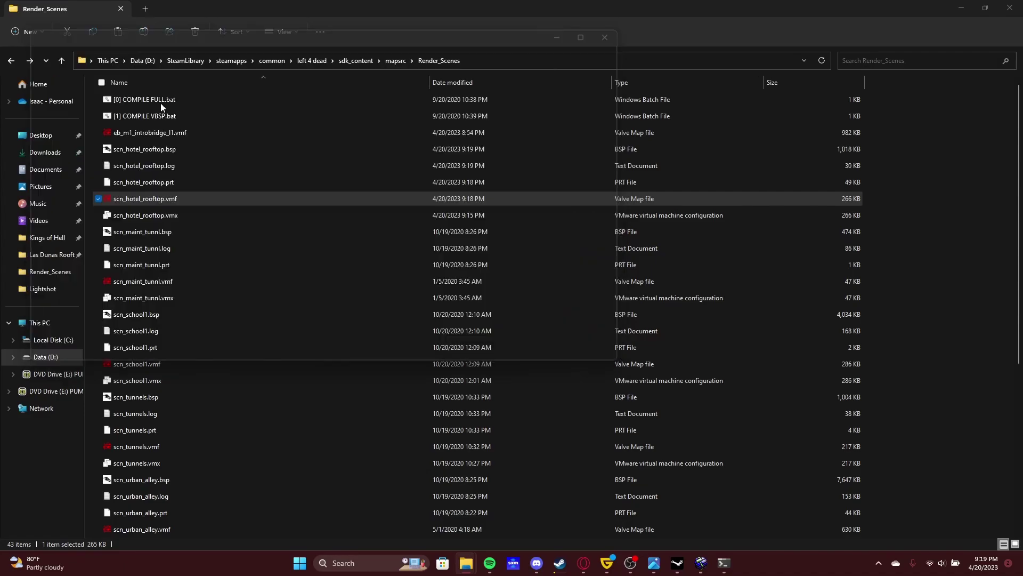
pyautogui.moveTo(446, 508)
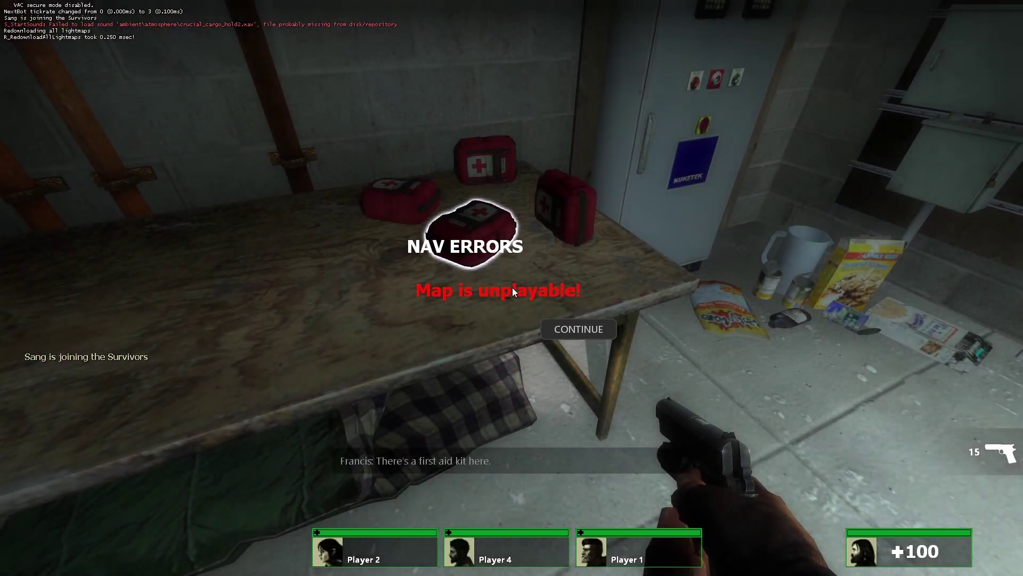
# - Dismiss the nav error notice, noclip to the rooftop, fire four shots towards the rooftop block and reload the pistol
pyautogui.click(578, 329)
pyautogui.press('v')
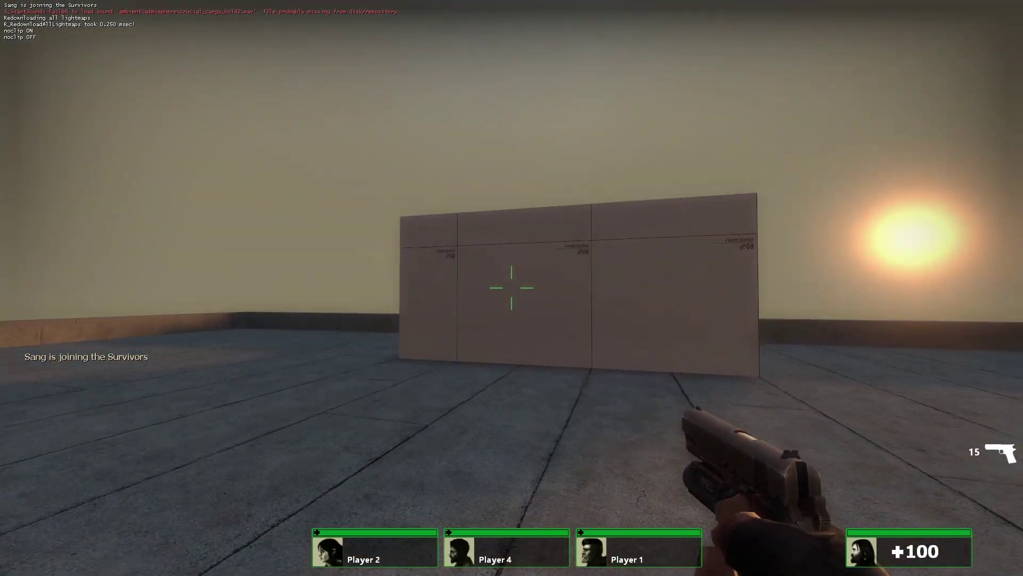
pyautogui.press('v')
pyautogui.click(511, 288)
pyautogui.click(511, 287)
pyautogui.click(512, 288)
pyautogui.click(512, 288)
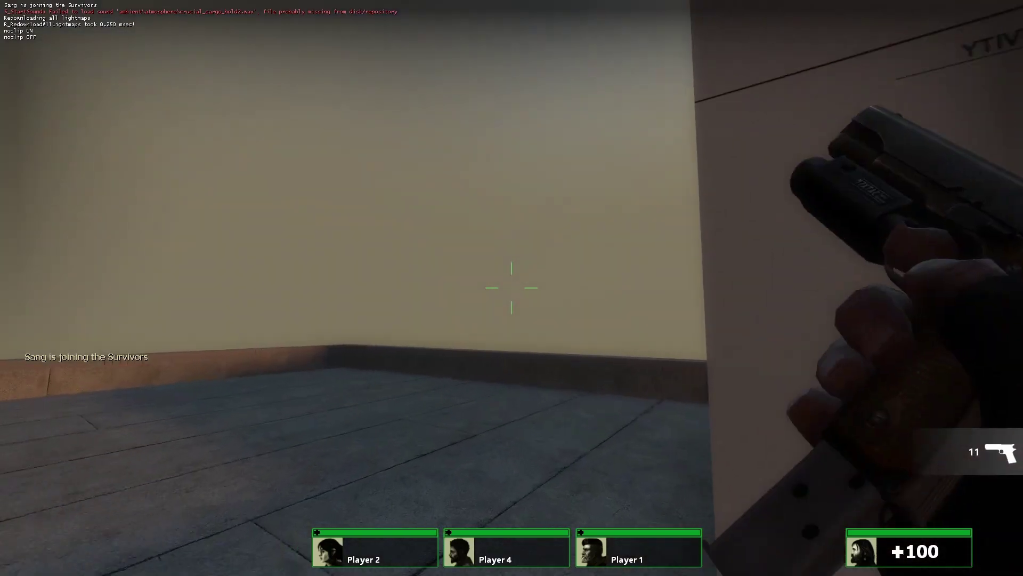
pyautogui.press('r')
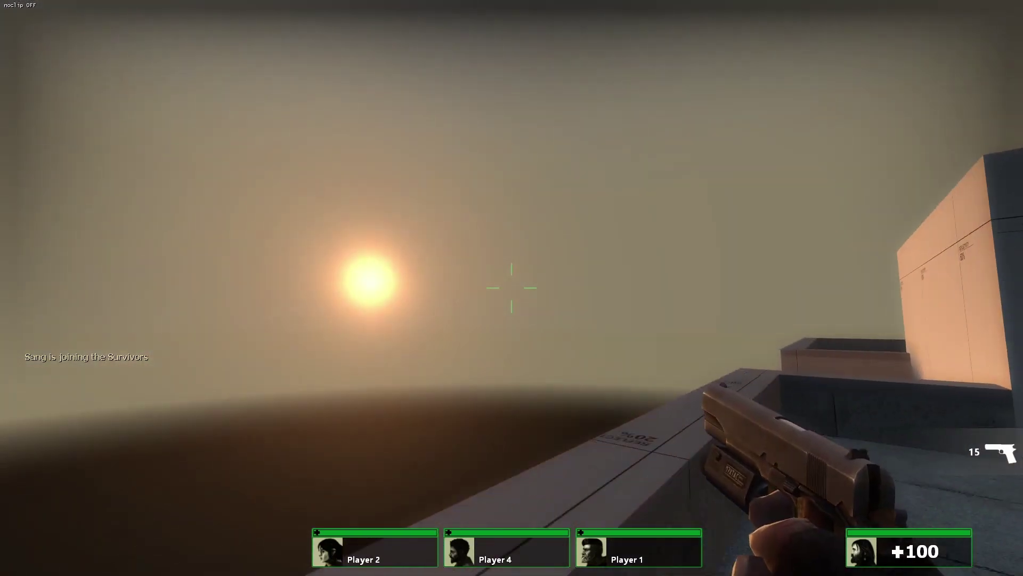
# - Fly around the building and walk along the rooftop ledge to inspect the blend between the dark ground and foggy horizon
pyautogui.press('f')
pyautogui.press('v')
pyautogui.press('w')
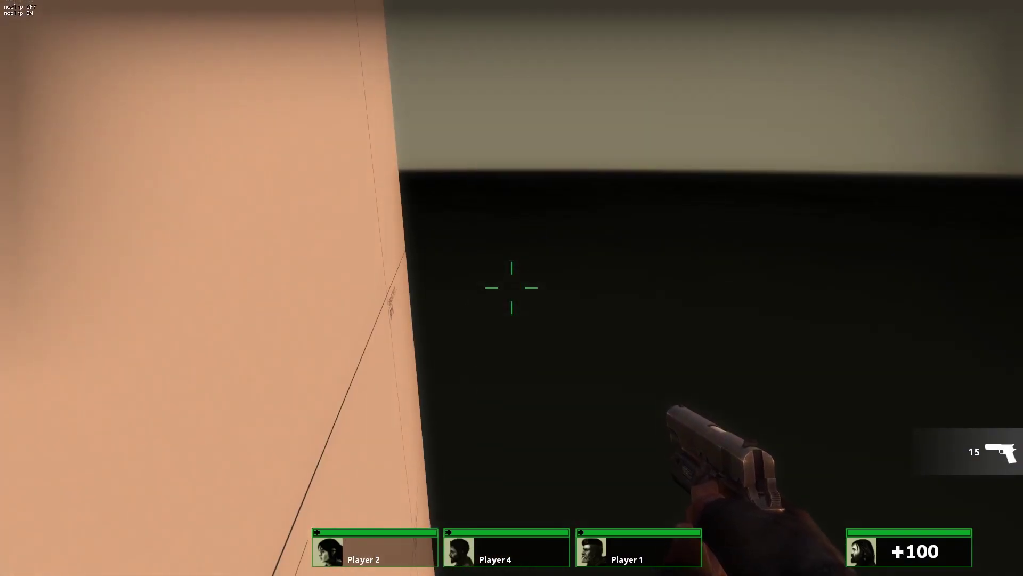
pyautogui.press('w')
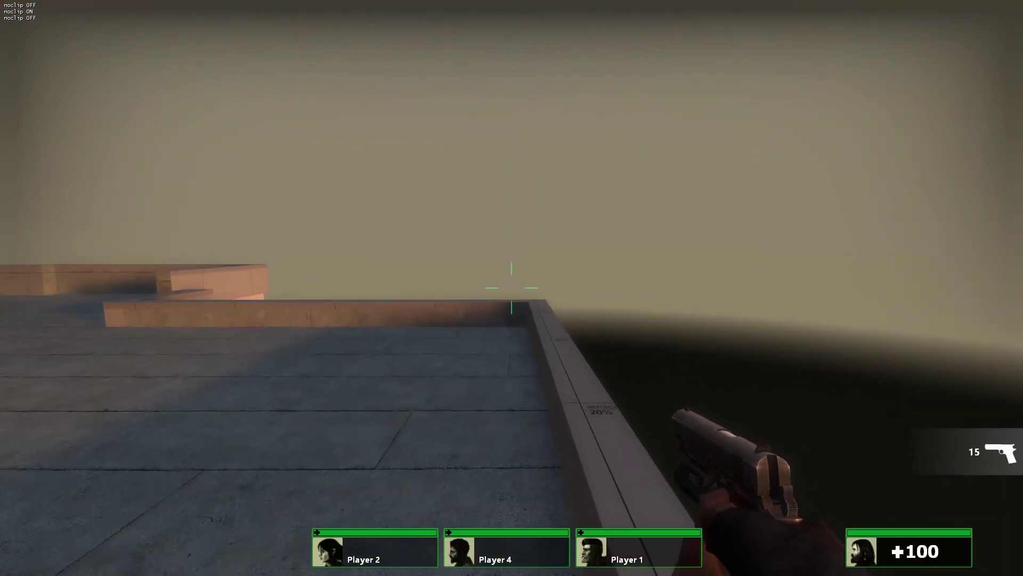
pyautogui.press('v')
pyautogui.press('w')
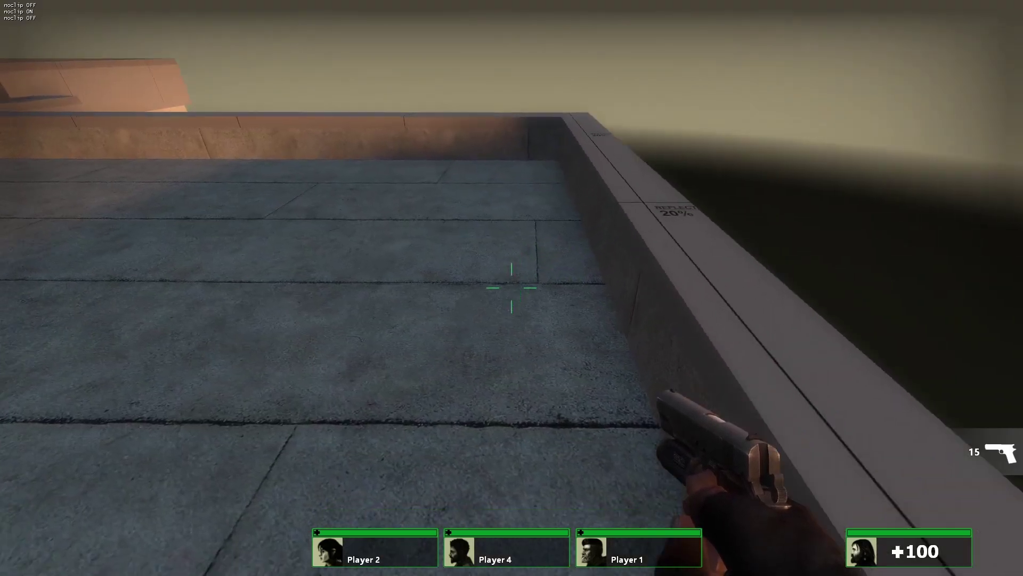
pyautogui.press('w')
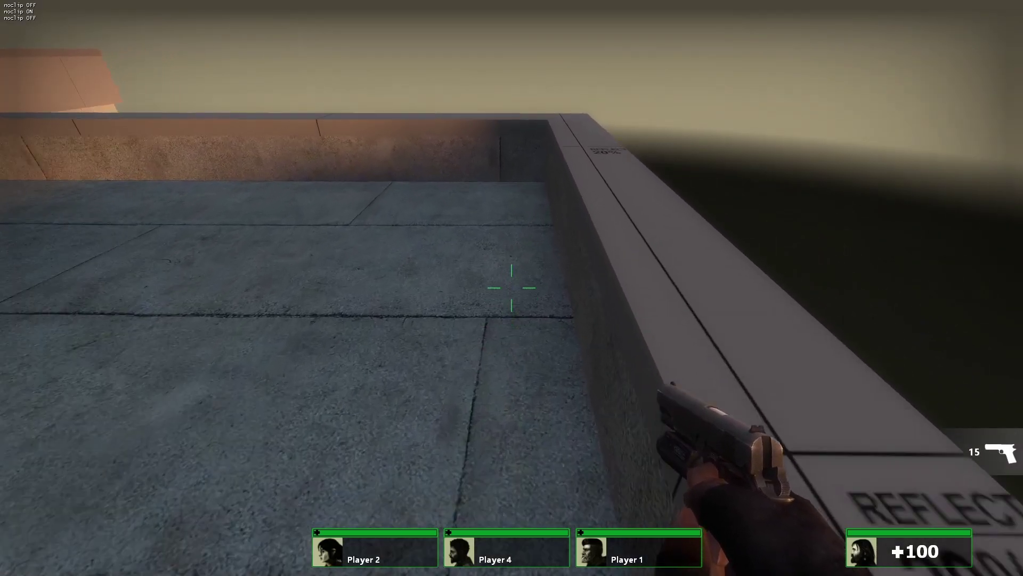
pyautogui.press('w')
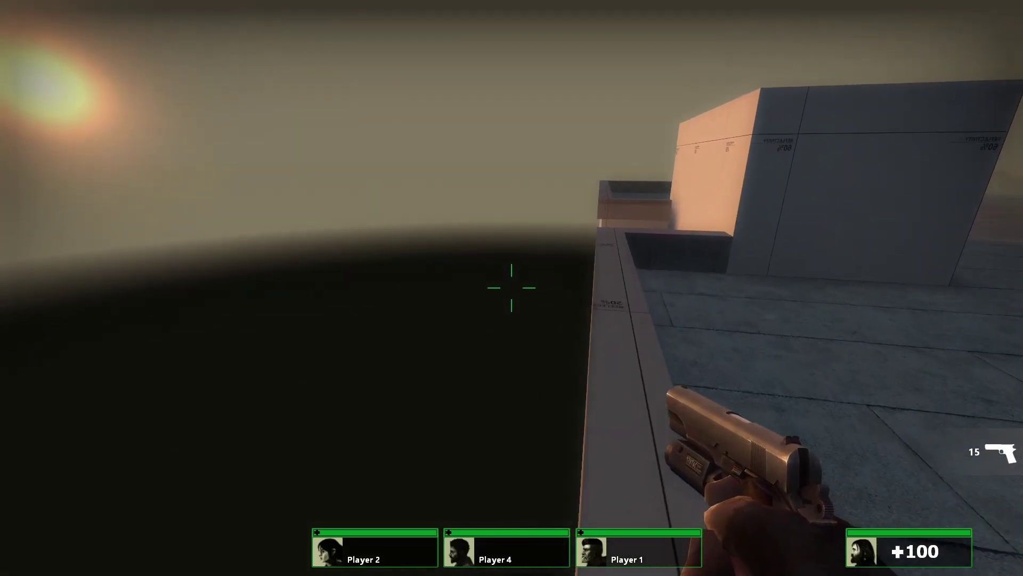
# - Noclip below the building to inspect its lower walls and the fogged void, and return to the rooftop ledge facing the sun
pyautogui.press('v')
pyautogui.press('w')
pyautogui.press('w')
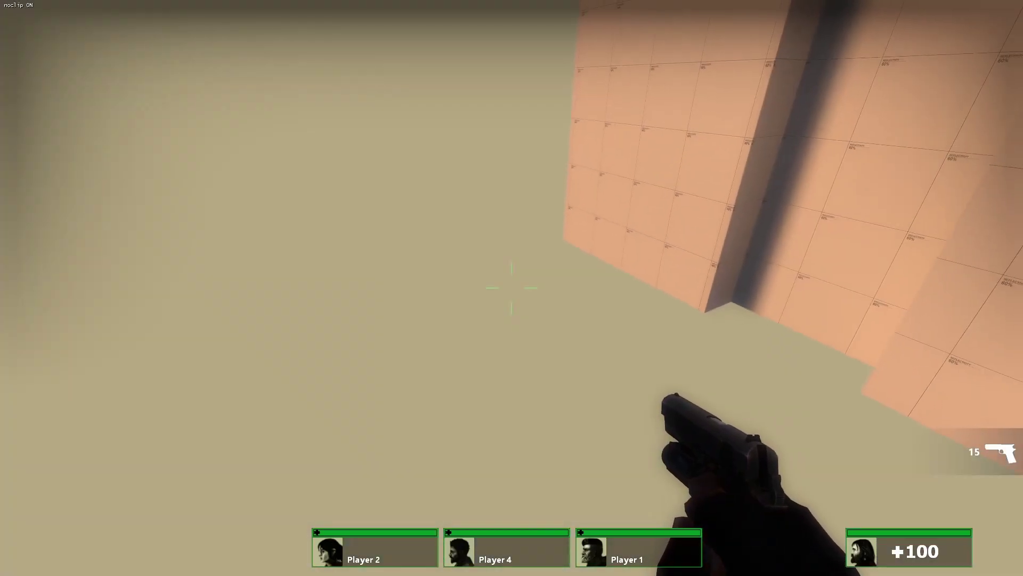
pyautogui.press('w')
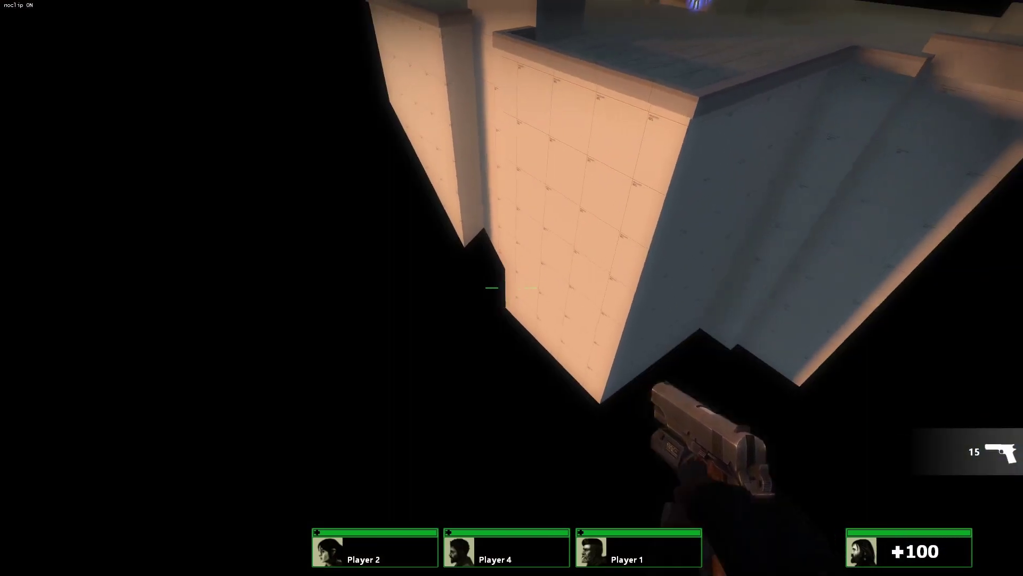
pyautogui.press('w')
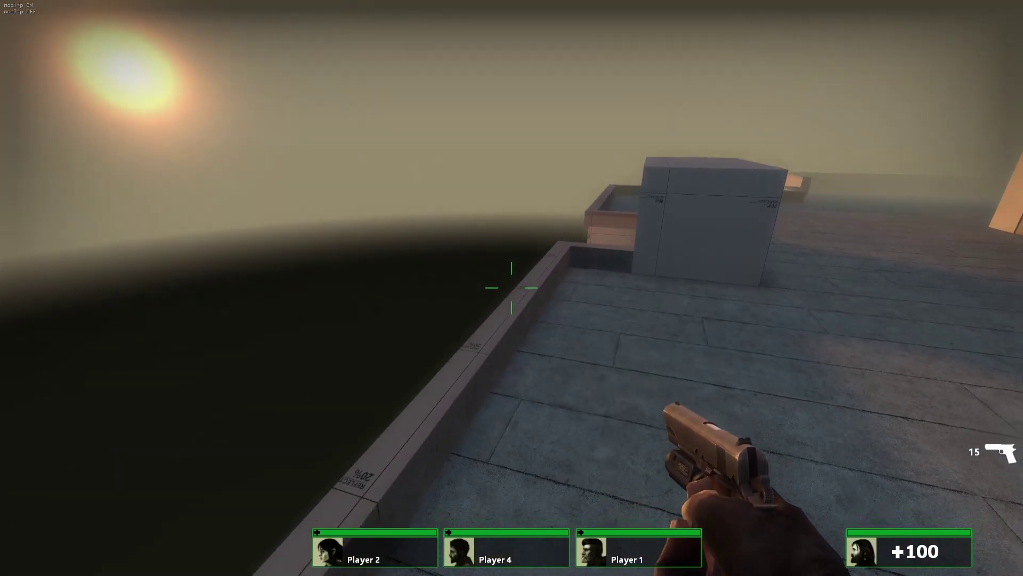
pyautogui.press('w')
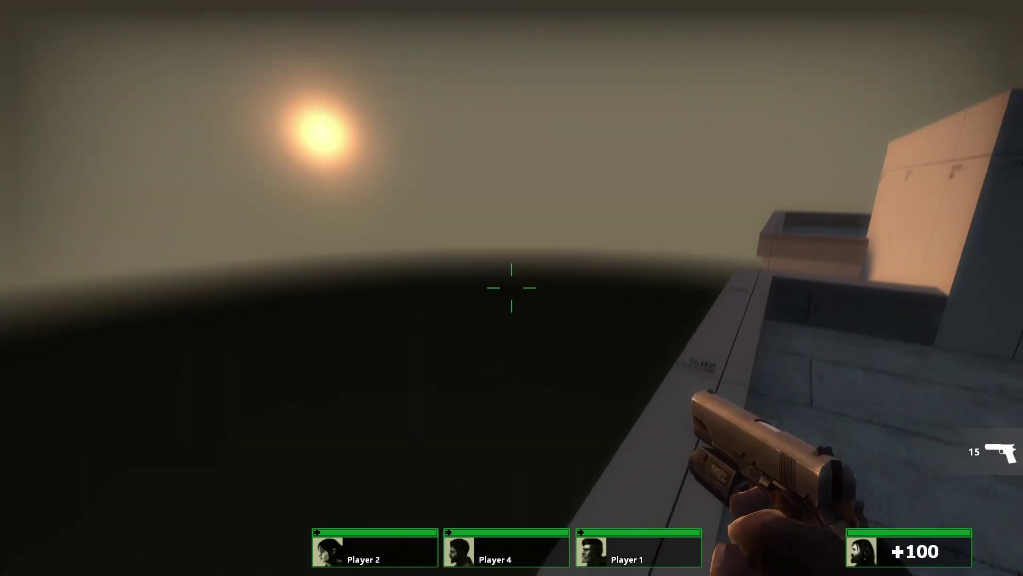
pyautogui.press('x')
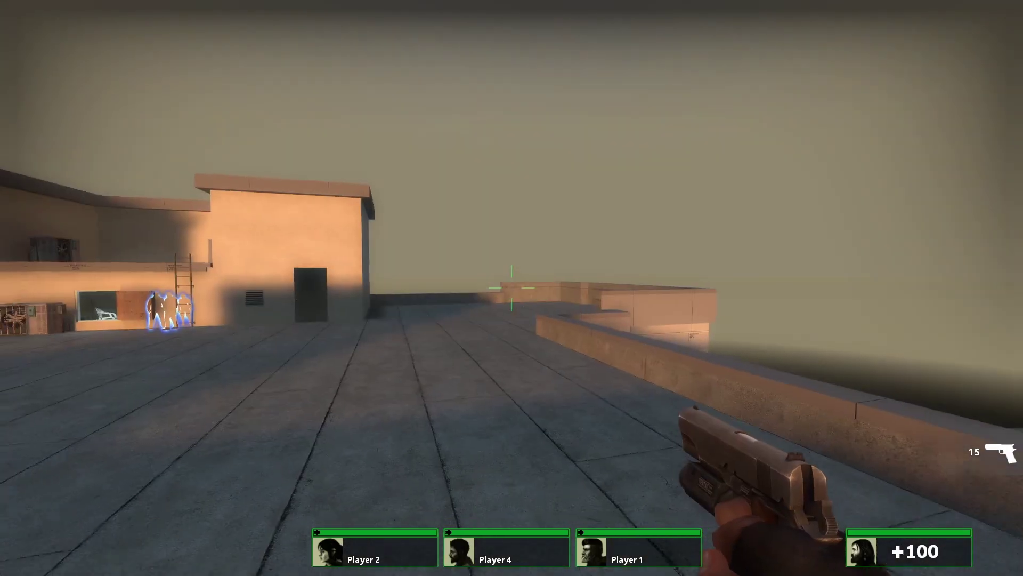
# - Fire four pistol shots on the rooftop and reload, and drop over the ledge to test the fall beside the building
pyautogui.click(511, 288)
pyautogui.click(511, 288)
pyautogui.click(511, 288)
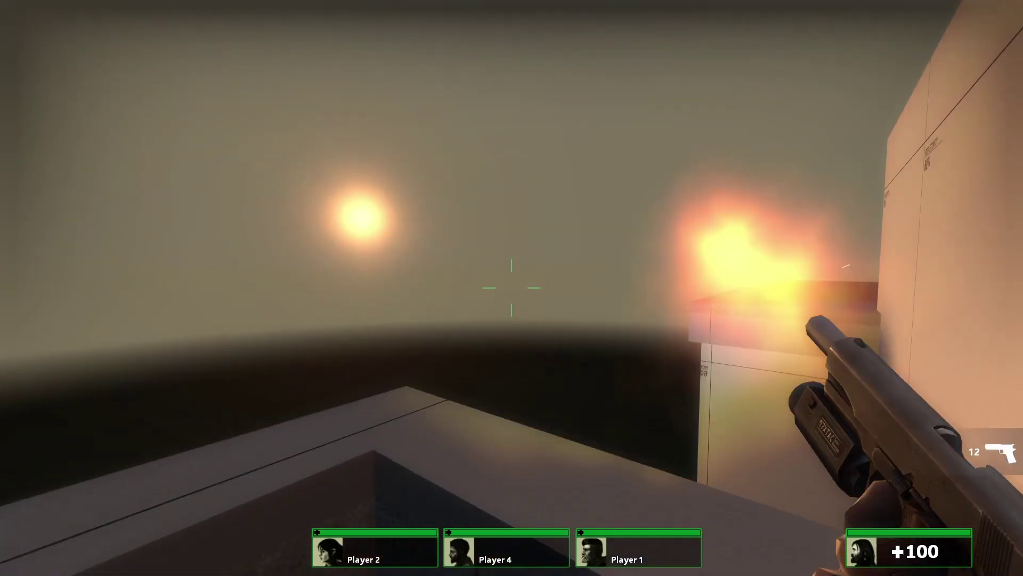
pyautogui.click(511, 287)
pyautogui.press('r')
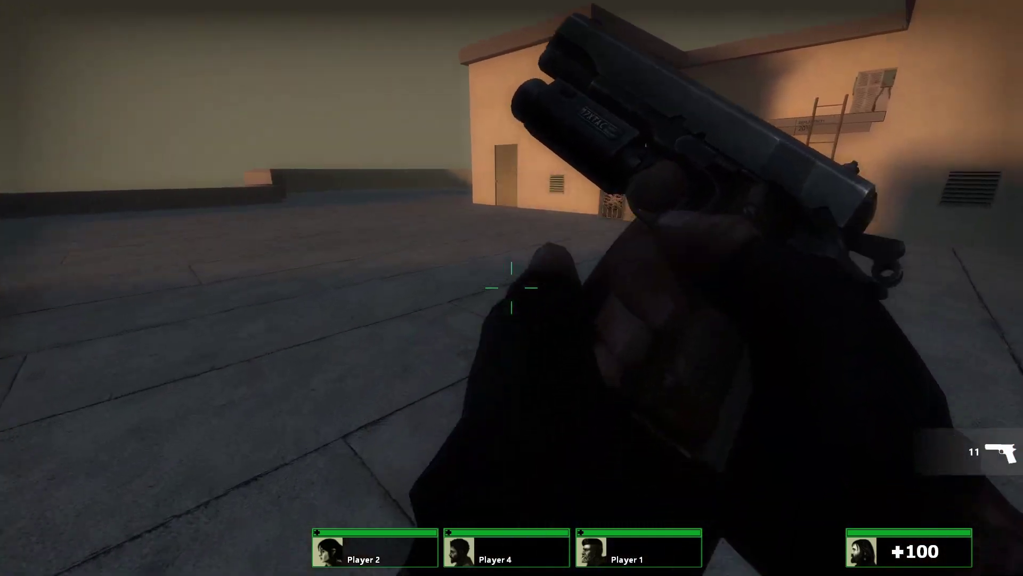
pyautogui.press('w')
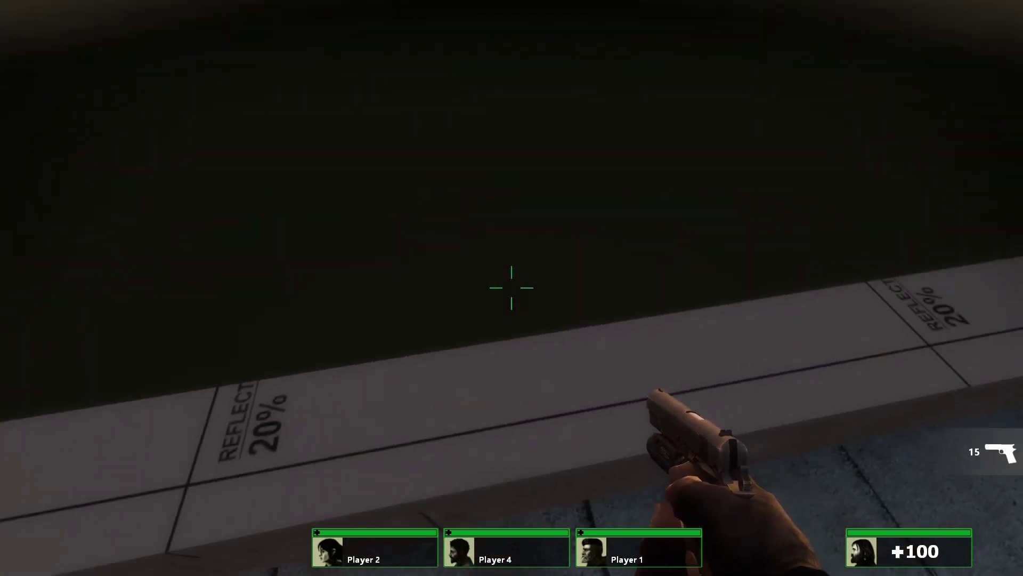
pyautogui.press('w')
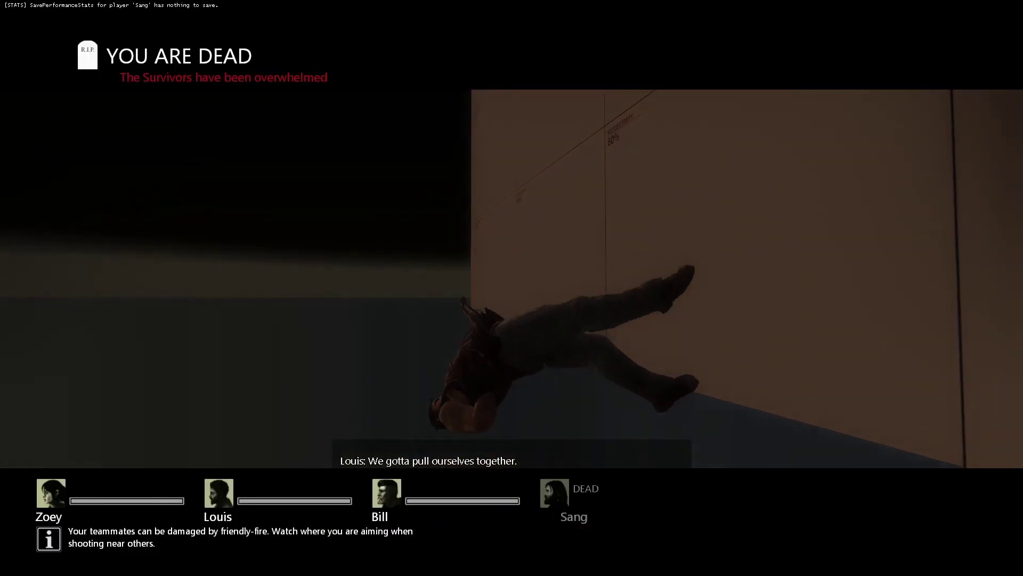
# - Quit Left 4 Dead through the developer console with the quit command to return to Hammer
pyautogui.press('Escape')
pyautogui.write('qu')
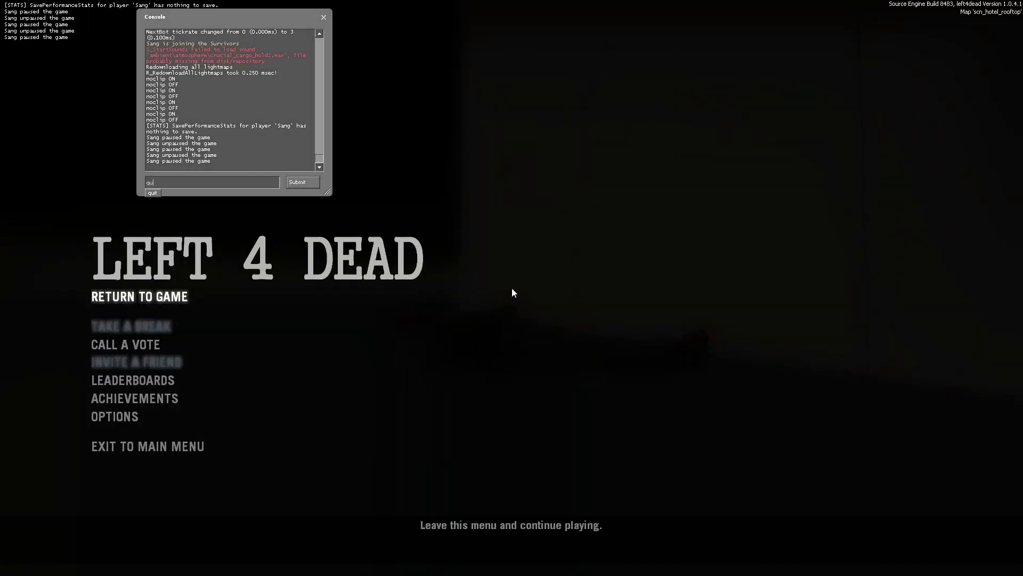
pyautogui.write('it')
pyautogui.press('Return')
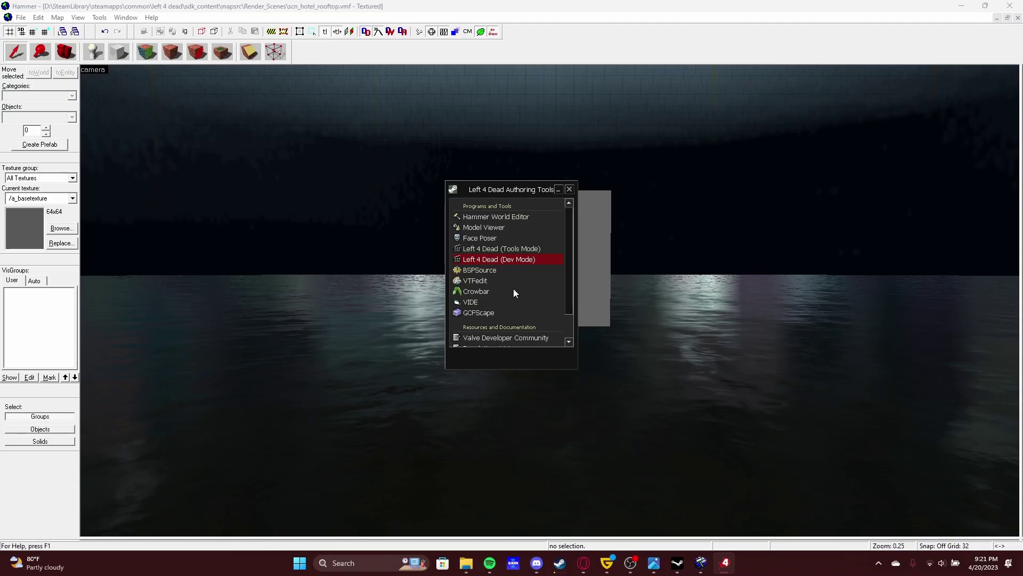
pyautogui.click(639, 569)
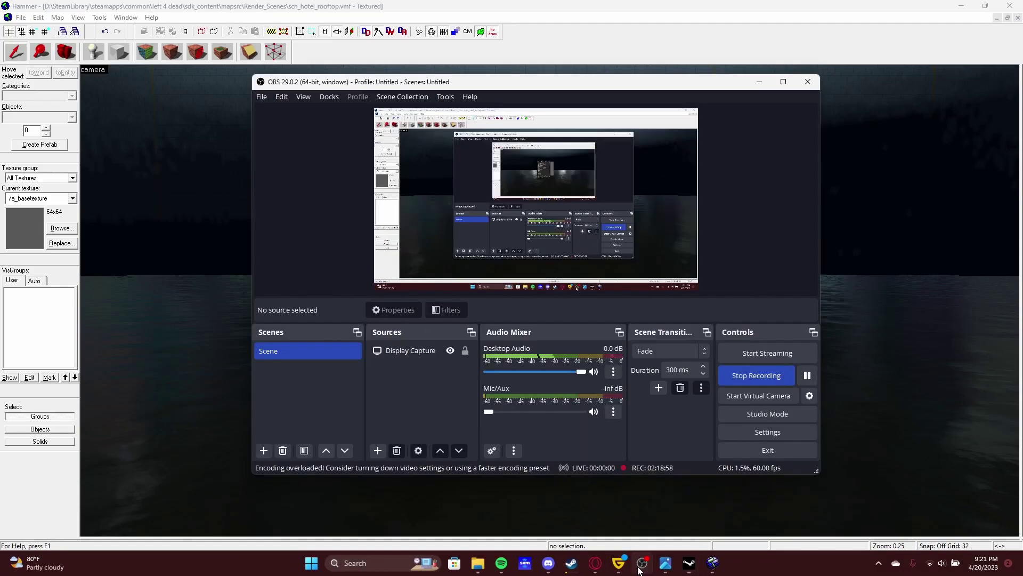